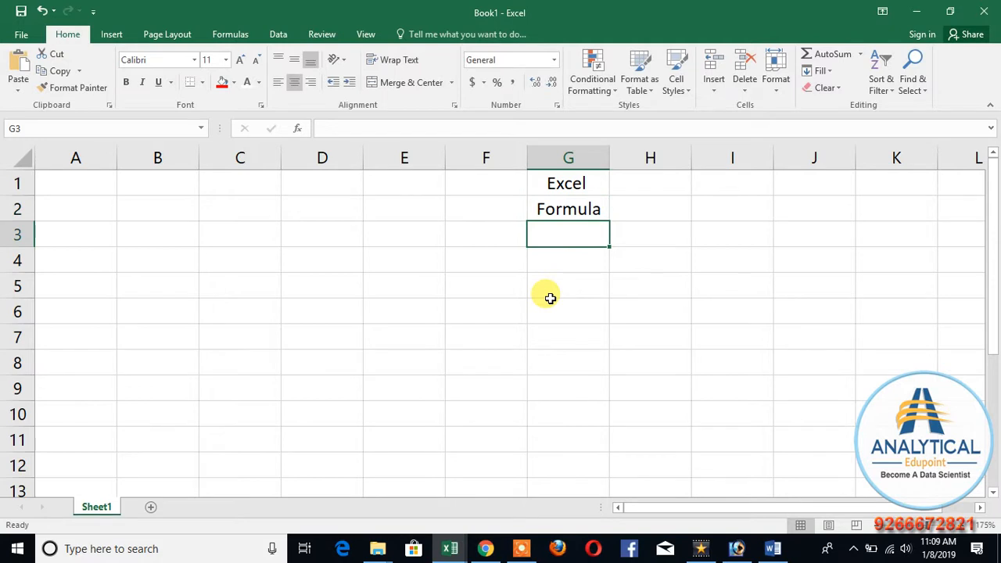
# Step: Enter "tab options" in cell G3, below the Formula entry
pyautogui.write('tab o')
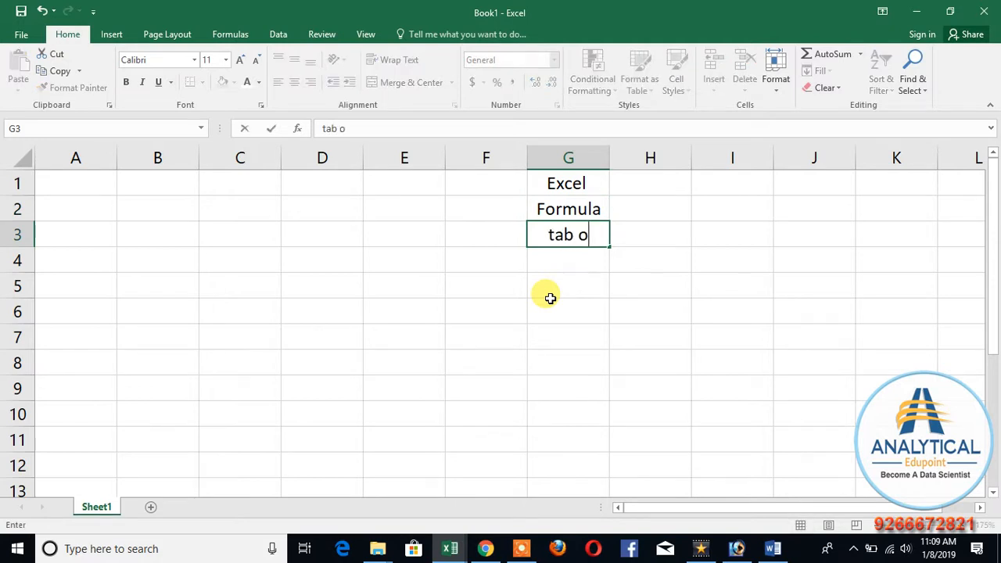
pyautogui.write('ptions')
pyautogui.press('BackSpace')
pyautogui.press('BackSpace')
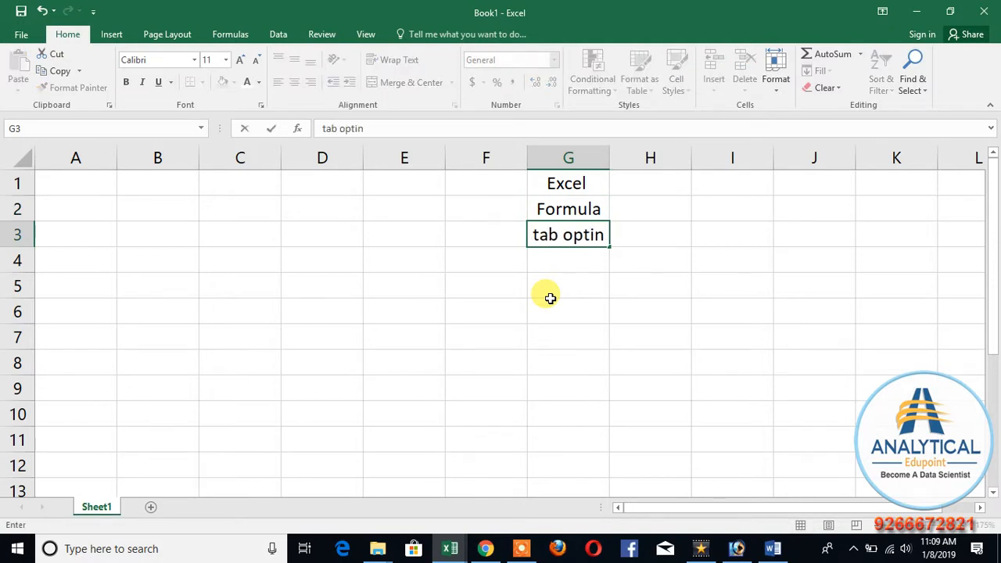
pyautogui.write('ons')
pyautogui.press('Return')
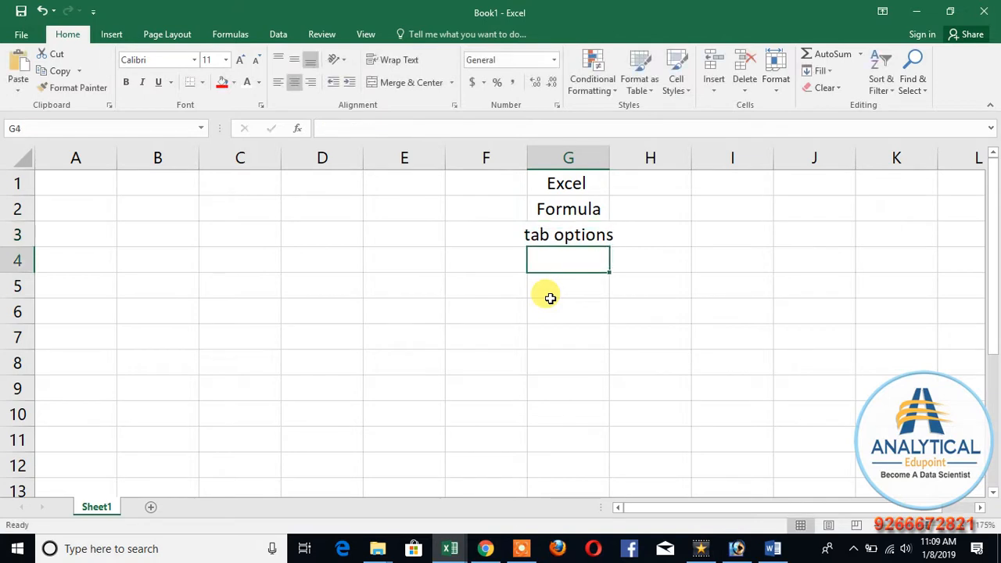
# Step: Widen column G so that it fits its longest entry
pyautogui.moveTo(610, 156); pyautogui.dragTo(629, 154)
pyautogui.doubleClick(610, 154)
pyautogui.click(592, 259)
pyautogui.click(577, 243)
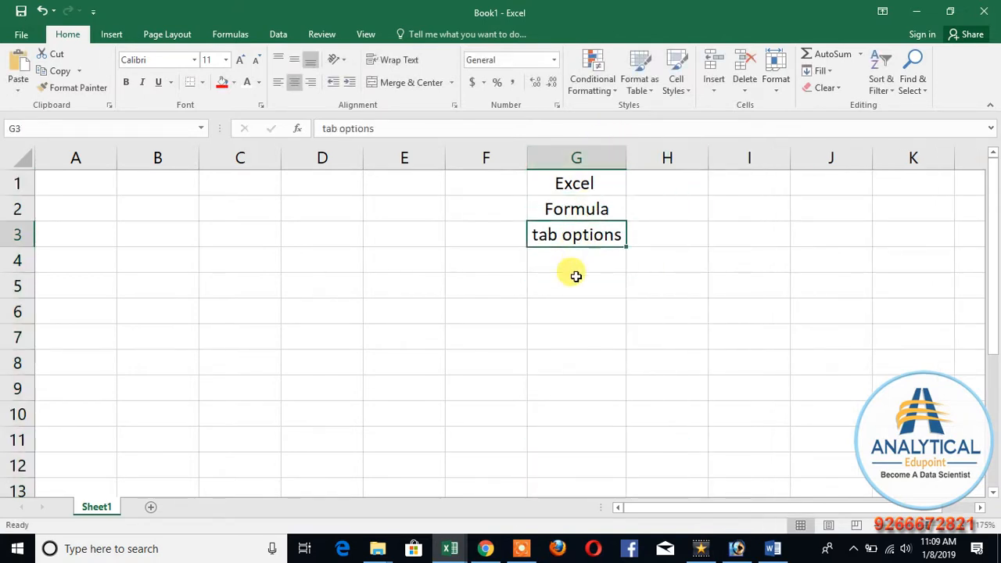
# Step: Replace the text in cell G2 with "Functions"
pyautogui.click(571, 209)
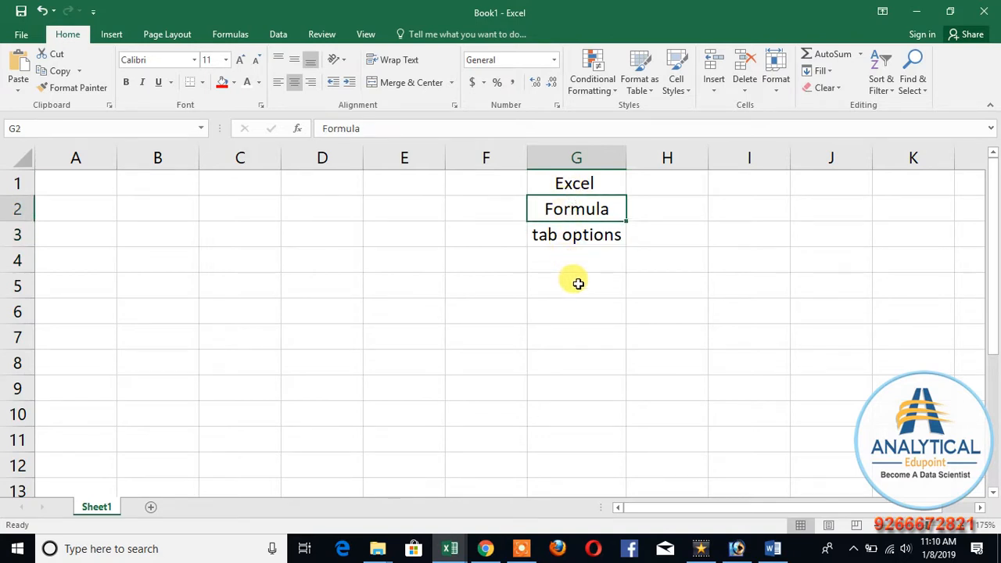
pyautogui.write('Func')
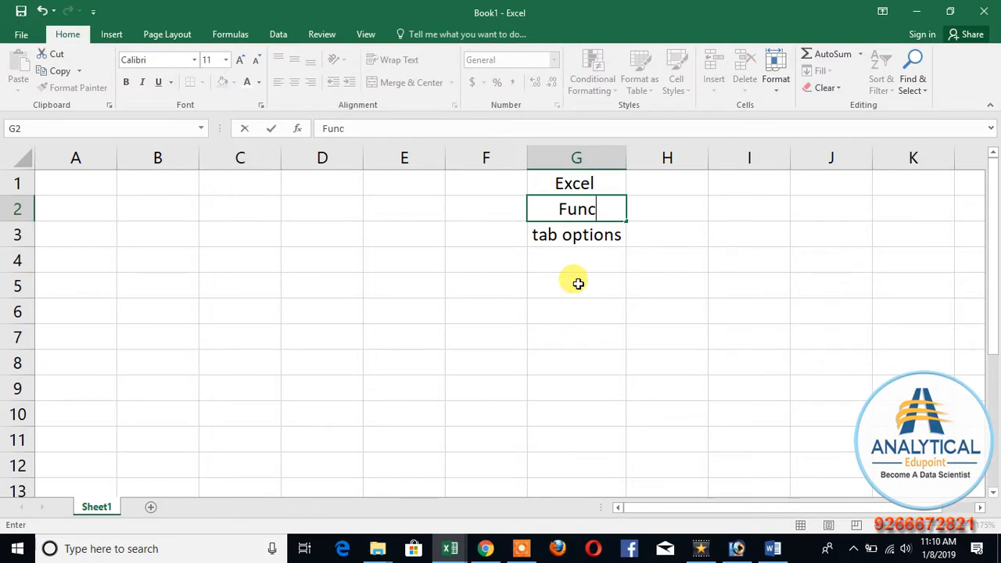
pyautogui.write('tions')
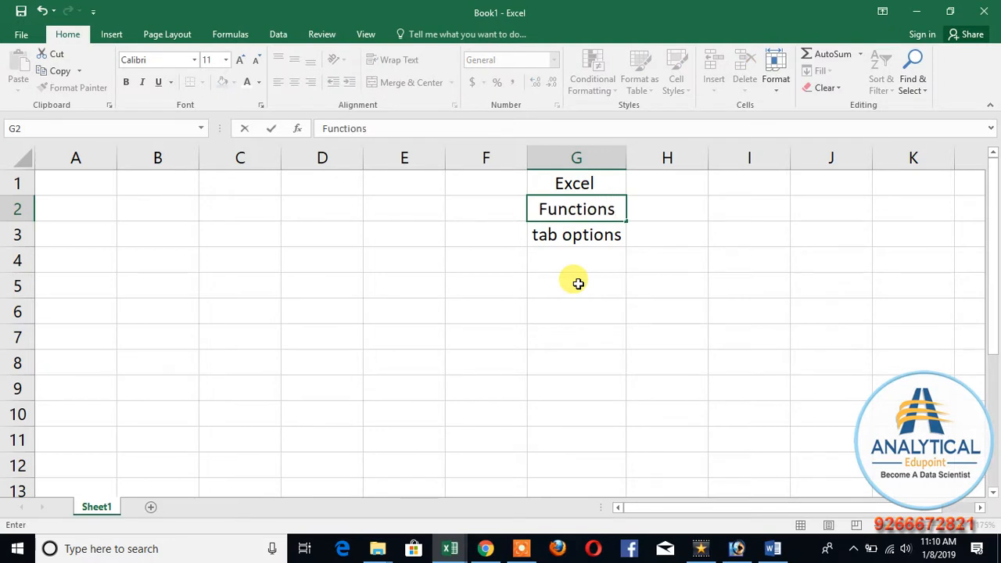
pyautogui.press('Return')
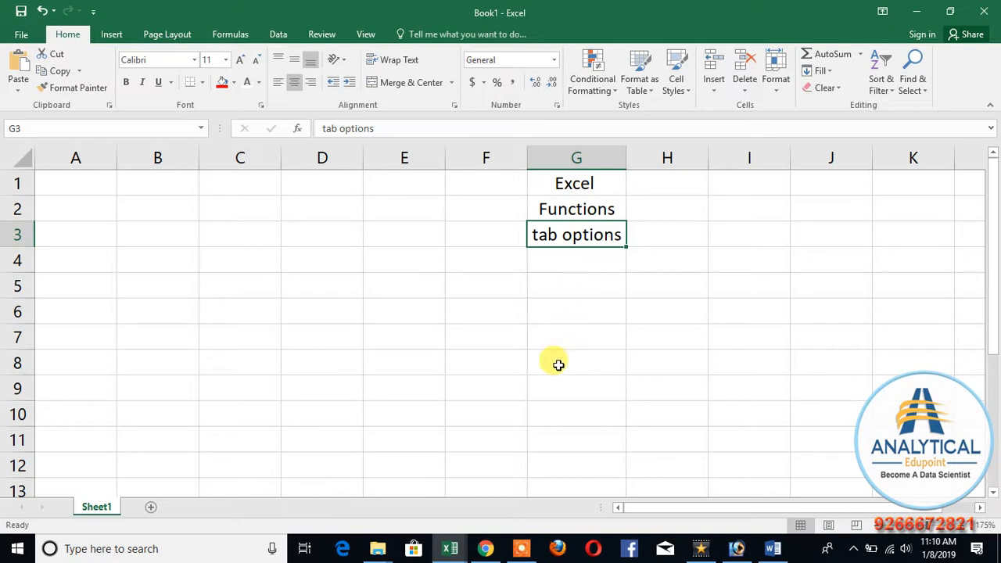
pyautogui.click(523, 551)
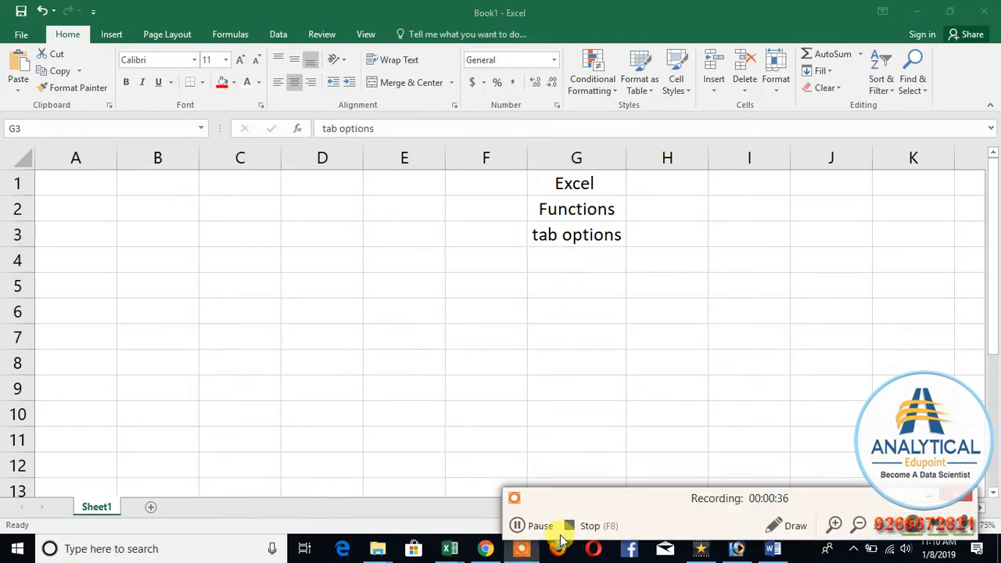
pyautogui.click(536, 525)
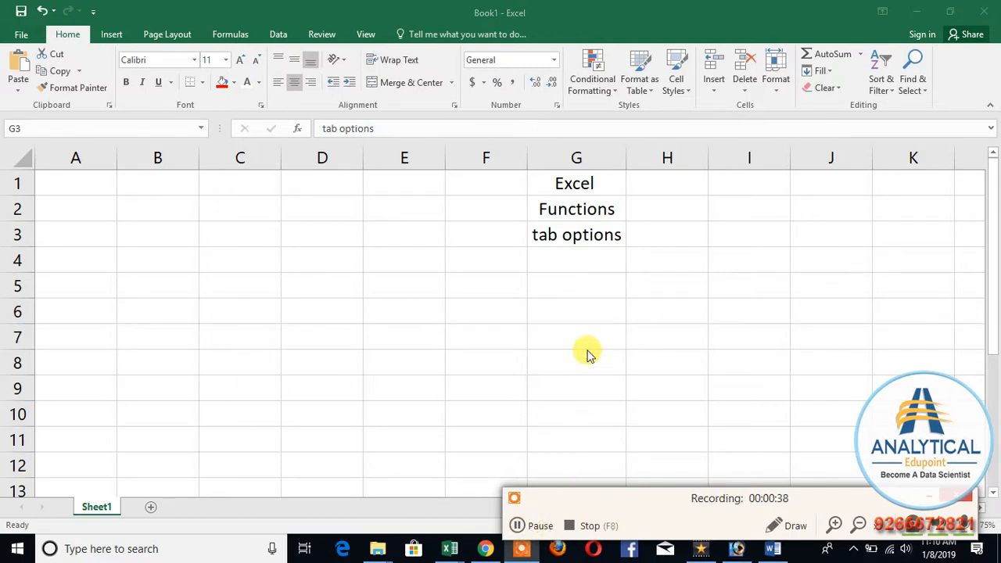
pyautogui.click(753, 380)
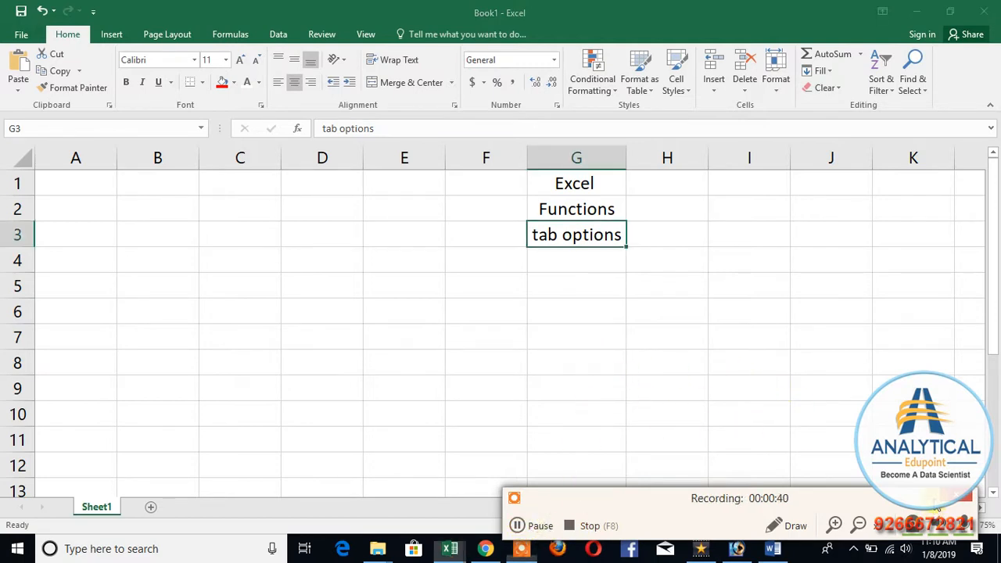
pyautogui.click(581, 213)
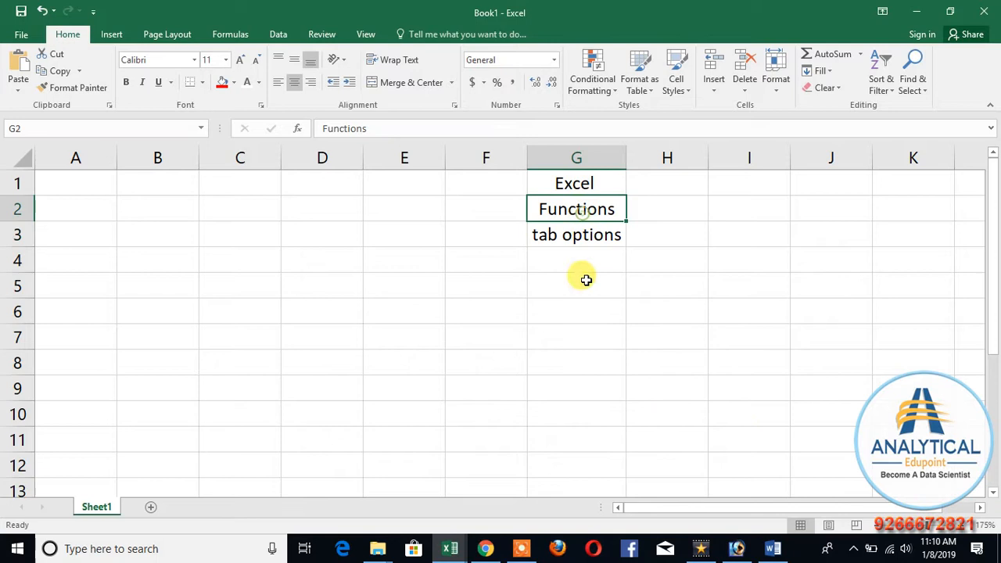
pyautogui.click(584, 241)
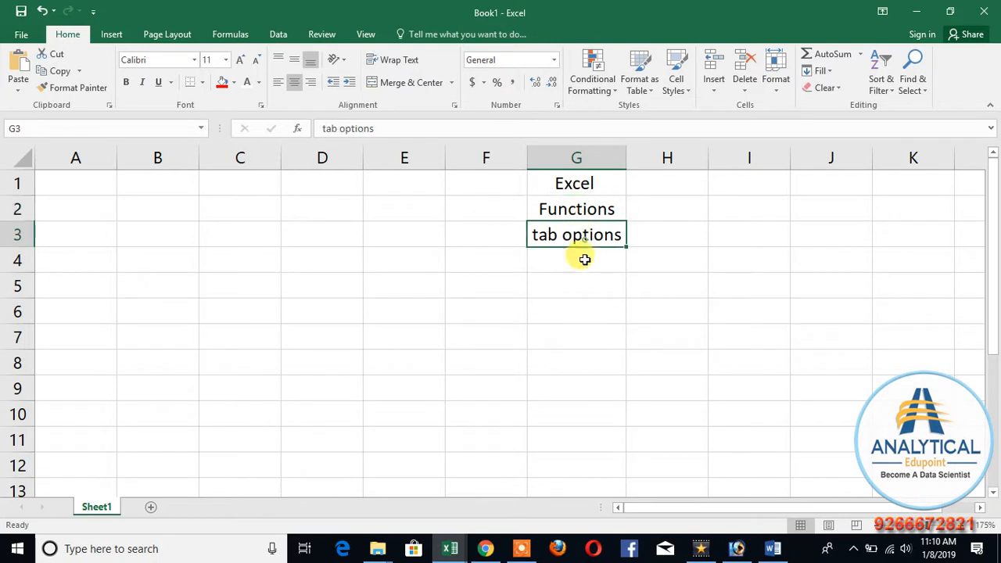
pyautogui.click(578, 211)
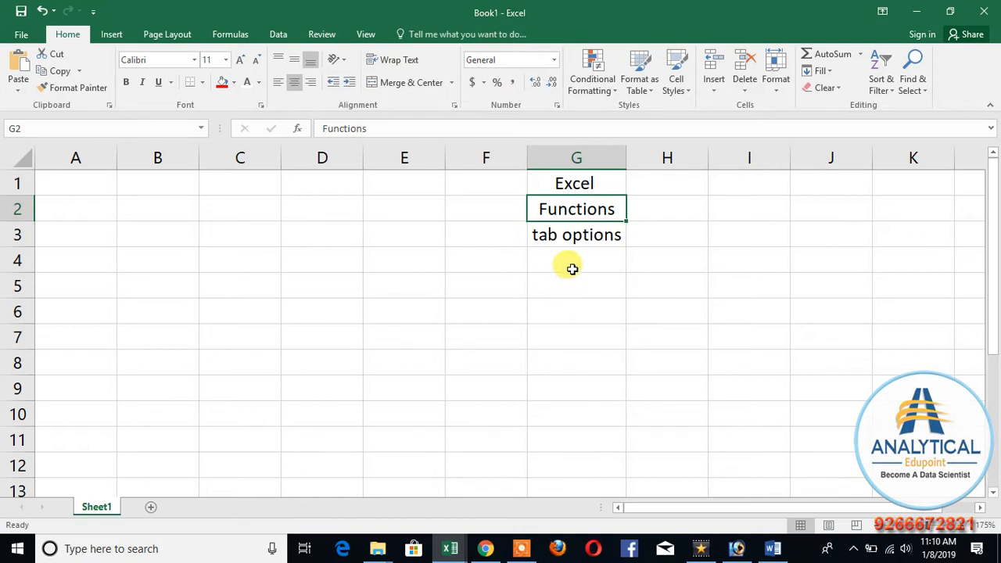
# Step: Enter "100+" in cells H2 and H3, beside Functions and tab options
pyautogui.click(671, 208)
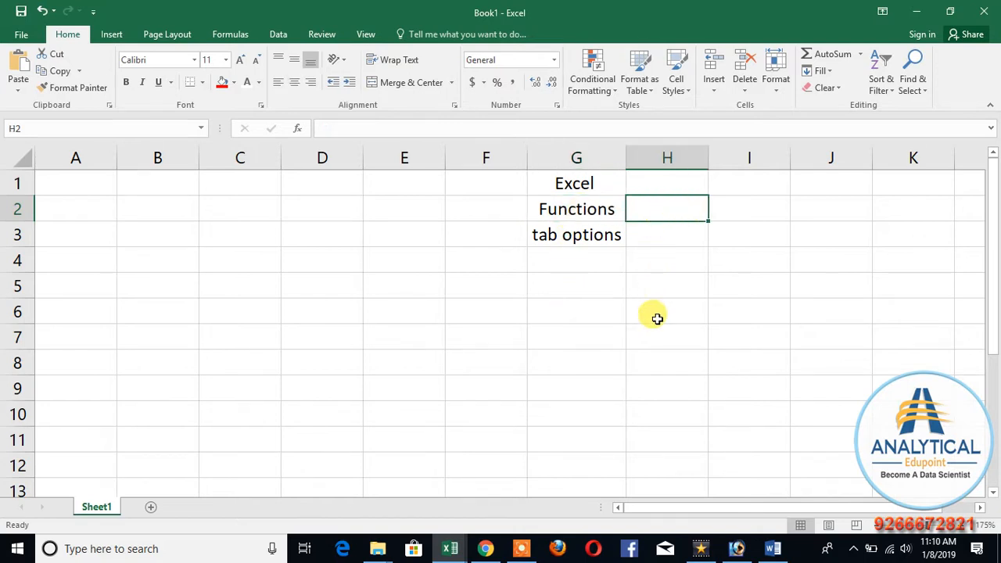
pyautogui.write('100+')
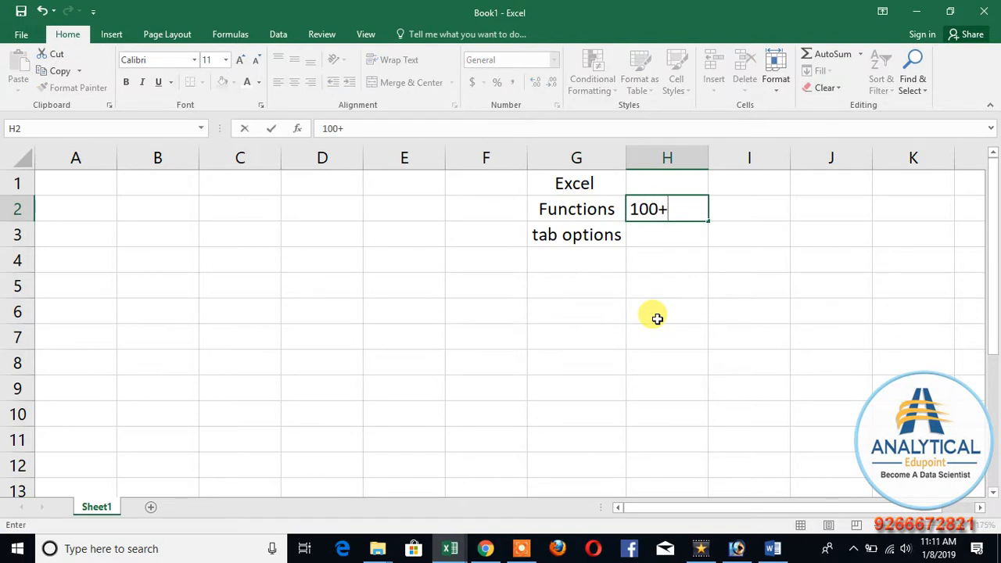
pyautogui.press('Return')
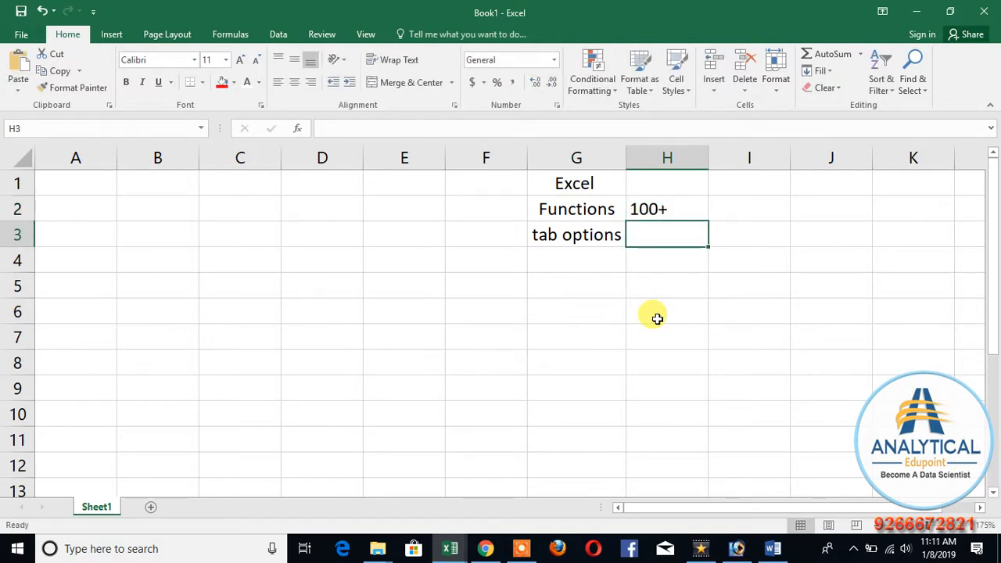
pyautogui.write('100+')
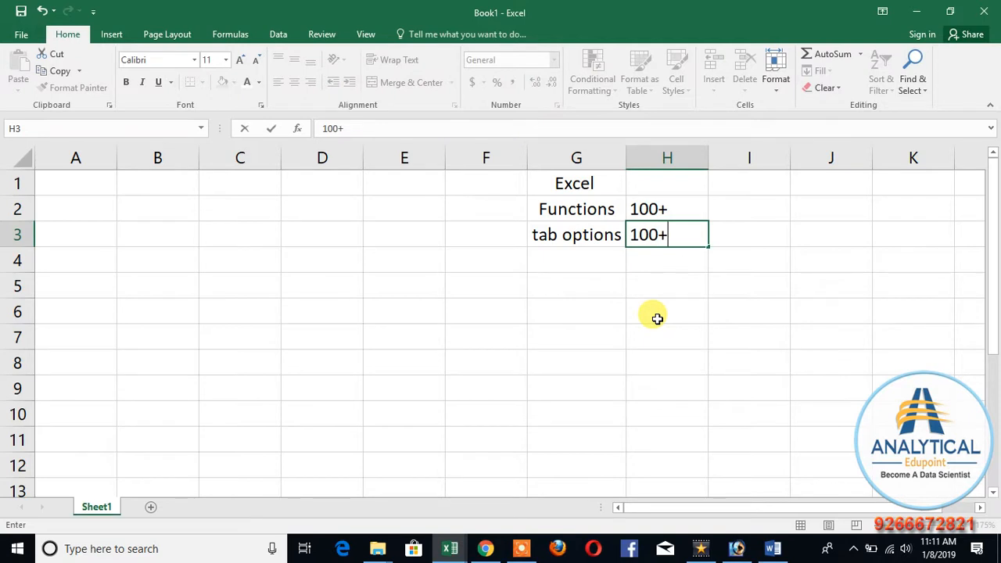
pyautogui.press('Return')
# Step: Enter "100+" in cell H4 as a third figure in the column
pyautogui.click(586, 213)
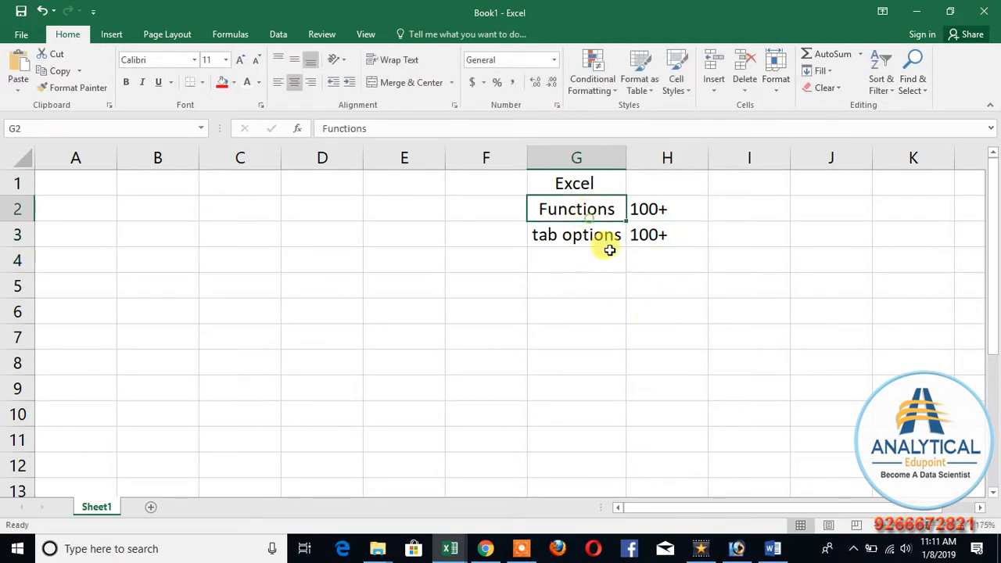
pyautogui.click(639, 281)
pyautogui.click(648, 262)
pyautogui.write('1')
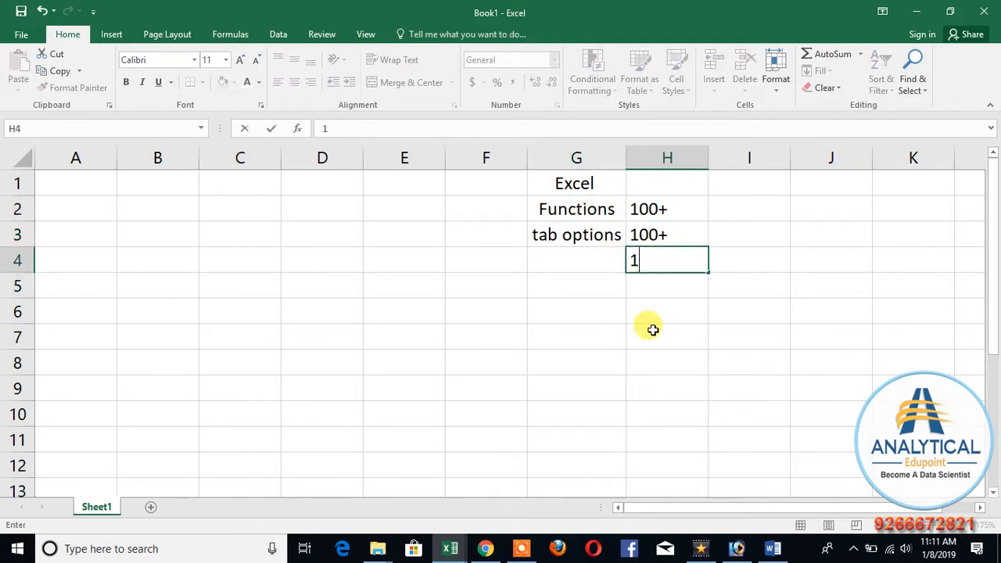
pyautogui.write('00+')
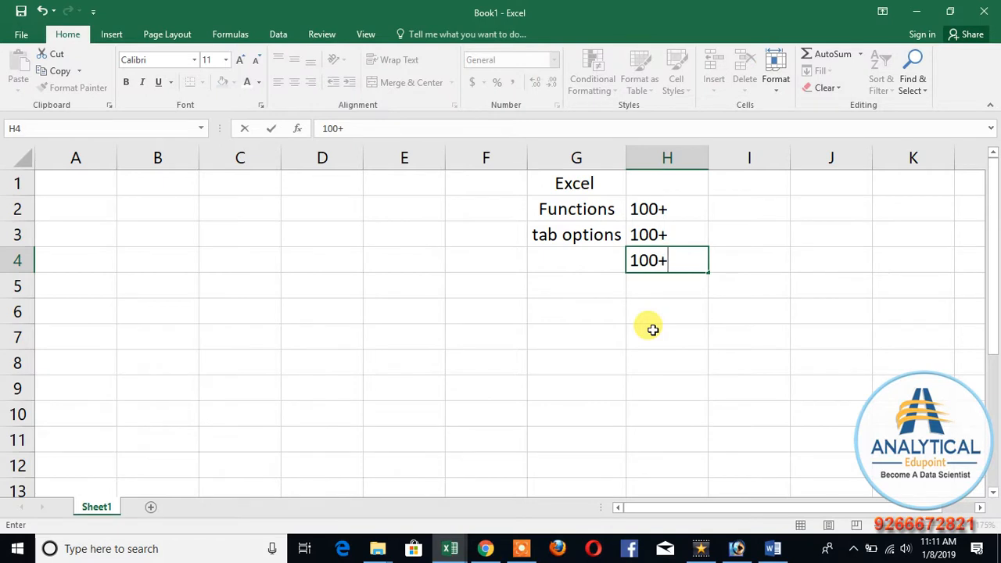
pyautogui.press('Return')
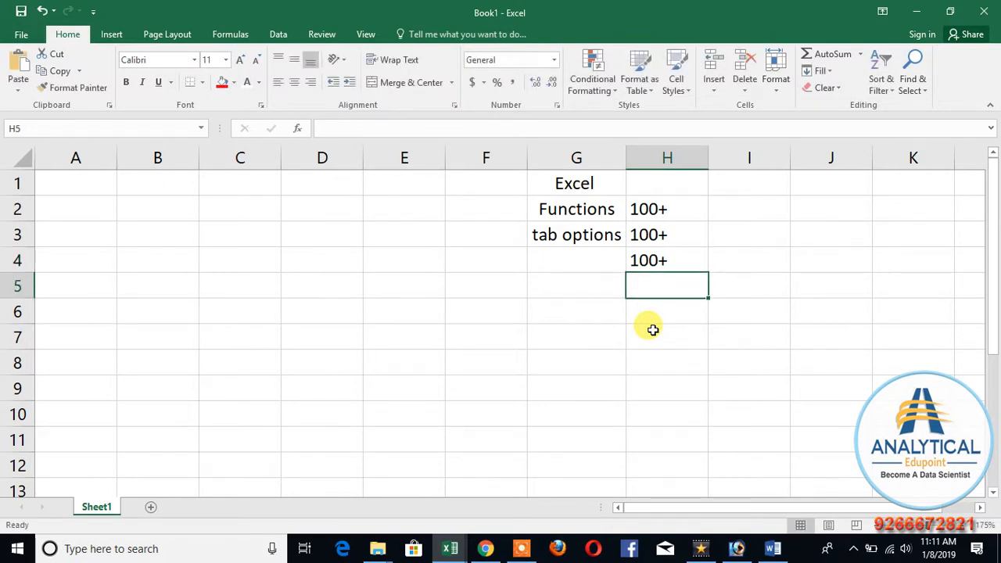
# Step: Enter "assig" in cell G5 and "imp" beside it in H5
pyautogui.moveTo(558, 209); pyautogui.dragTo(662, 263)
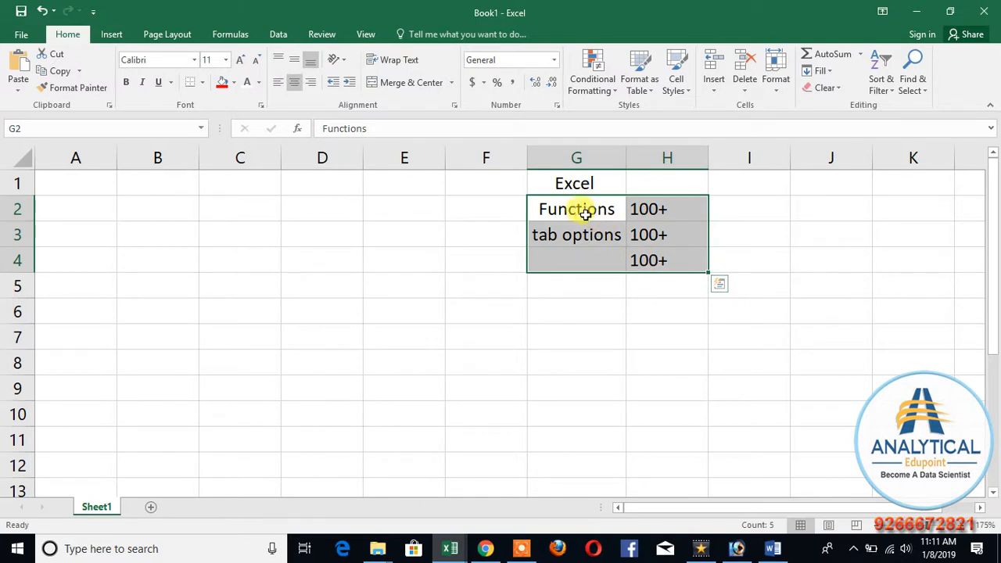
pyautogui.click(574, 289)
pyautogui.write('assig')
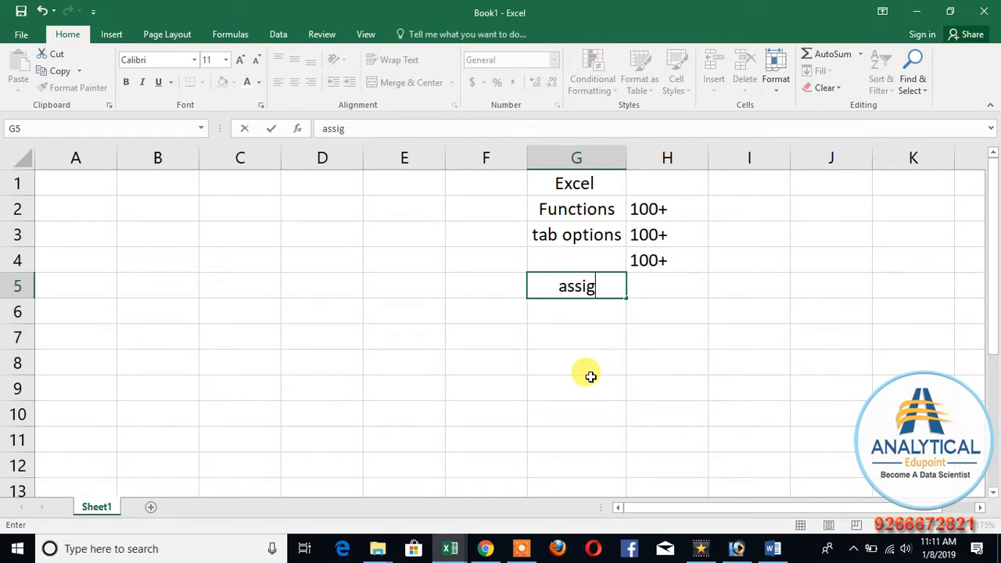
pyautogui.press('Tab')
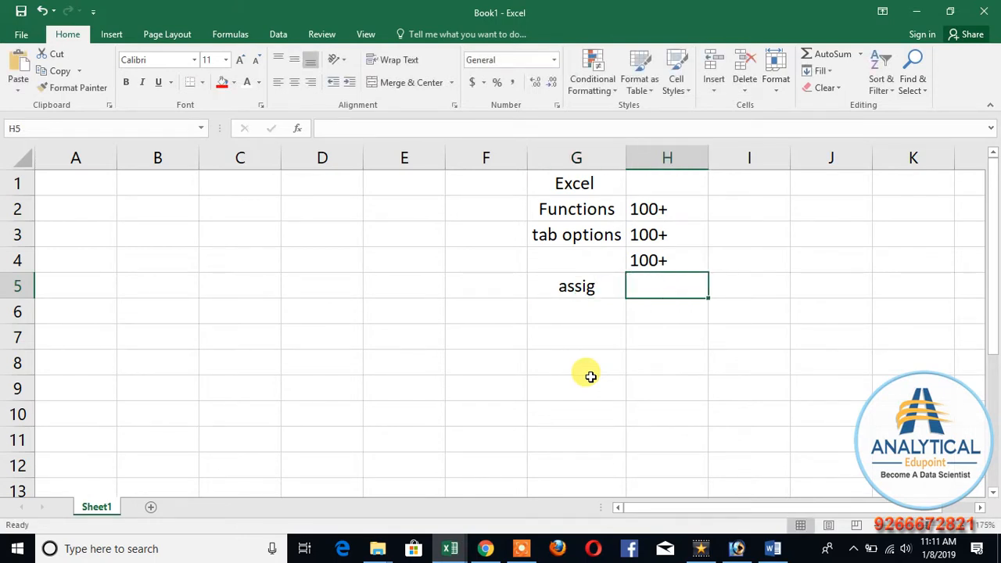
pyautogui.write('imp')
pyautogui.press('Return')
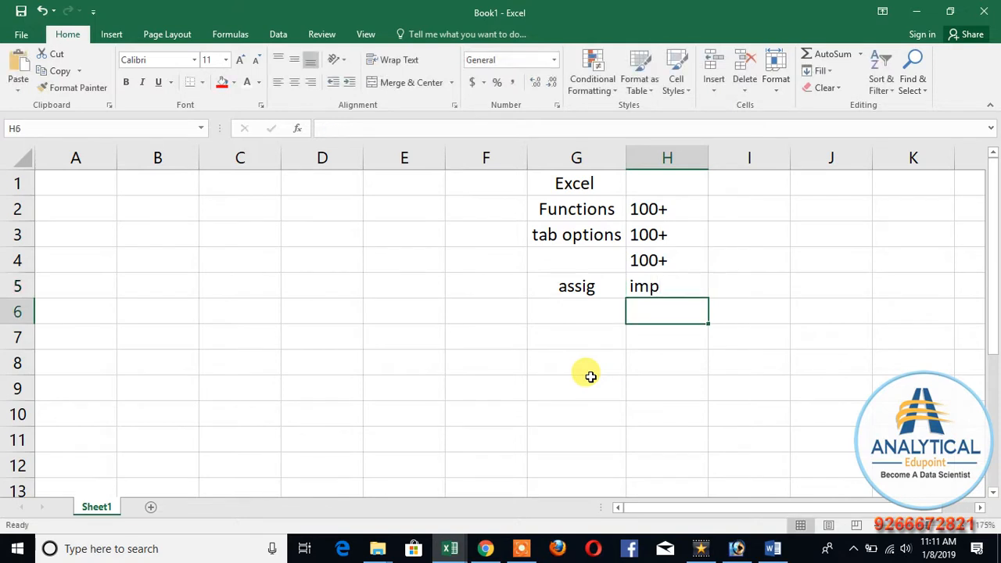
# Step: Enter "dashboard" in cell G6, below the assig entry
pyautogui.press('Left')
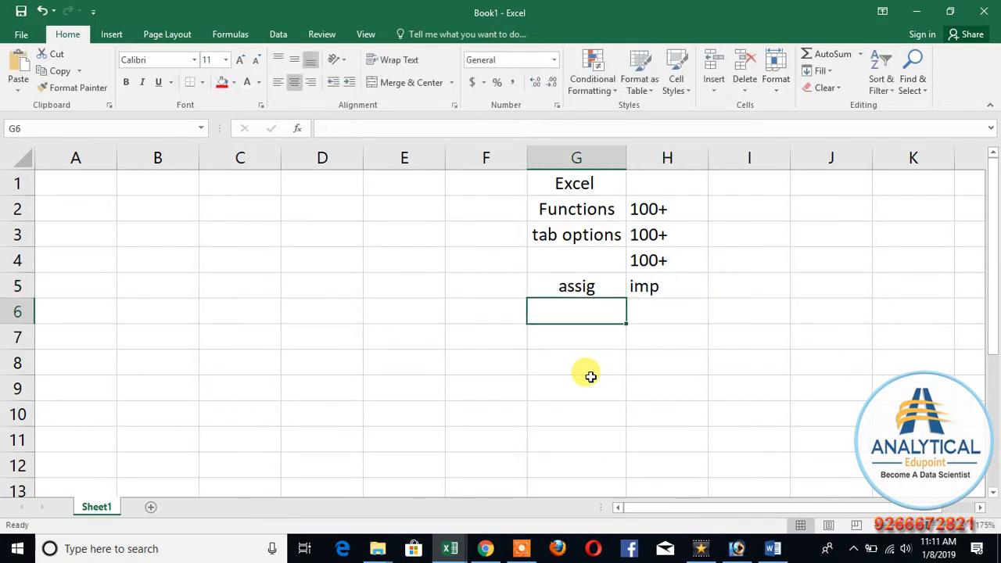
pyautogui.write('dashb')
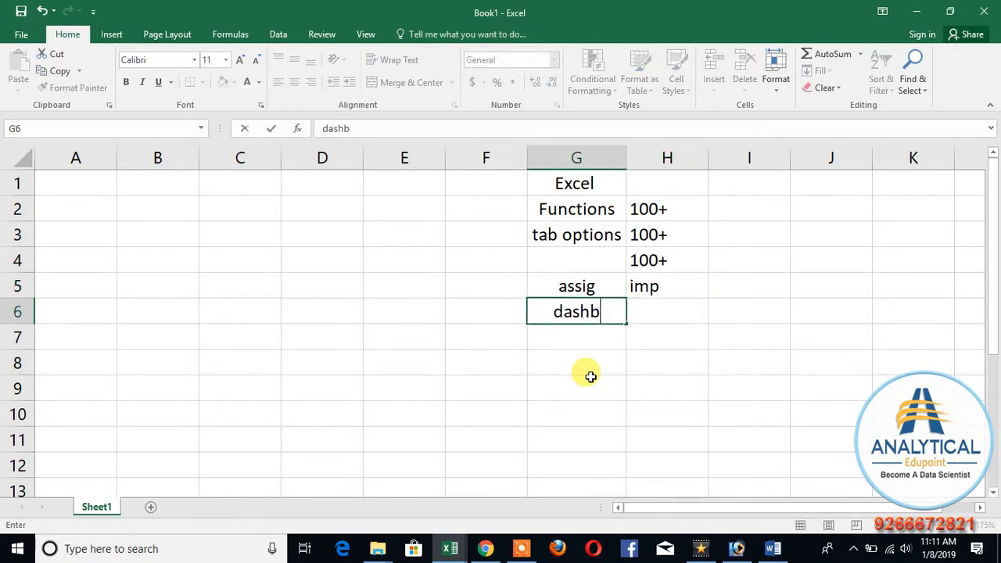
pyautogui.write('oard')
pyautogui.press('Return')
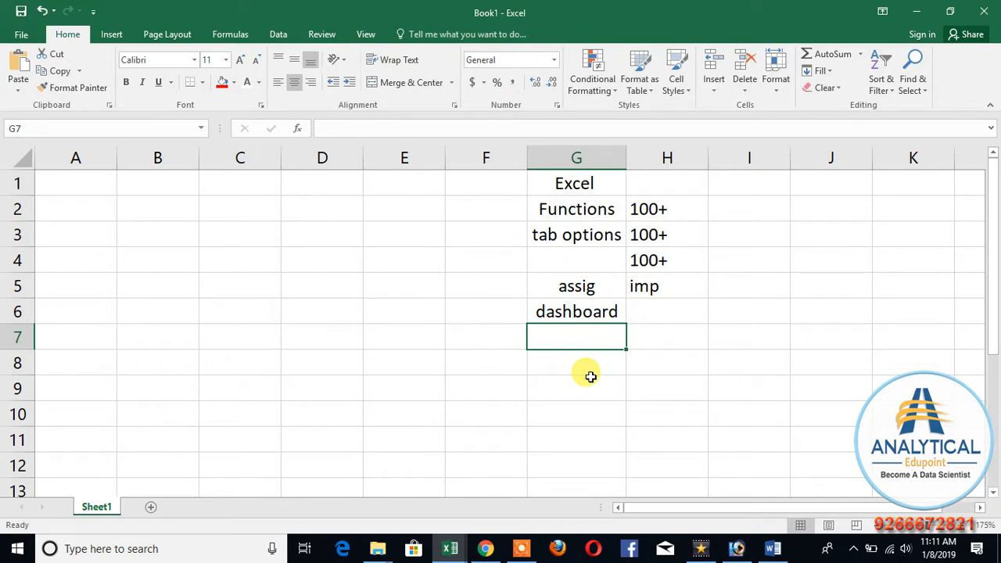
pyautogui.press('Up')
pyautogui.press('Right')
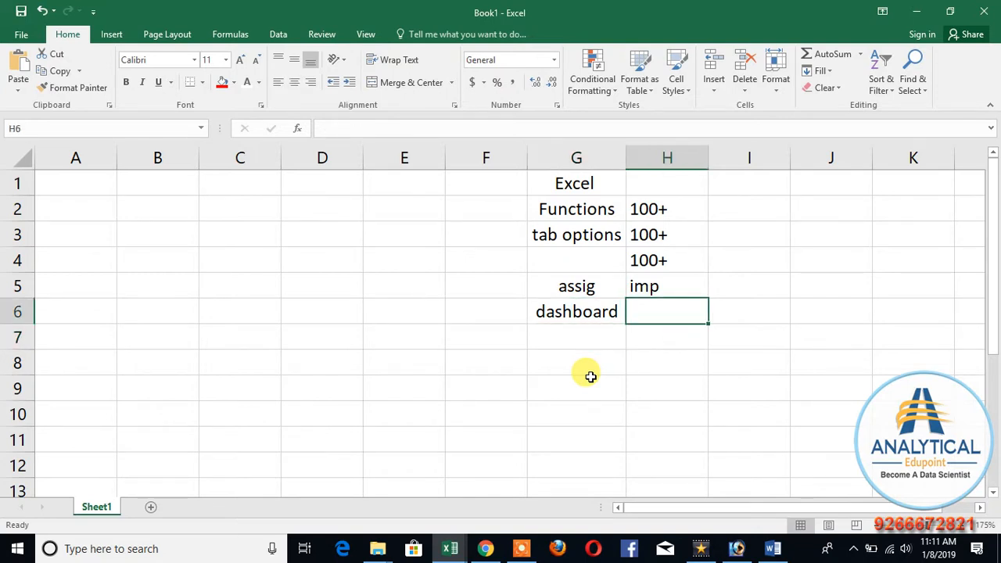
pyautogui.press('Up')
pyautogui.press('Up')
pyautogui.press('Up')
pyautogui.press('Up')
pyautogui.press('Down')
pyautogui.press('Down')
pyautogui.press('Down')
pyautogui.press('Down')
pyautogui.click(576, 205)
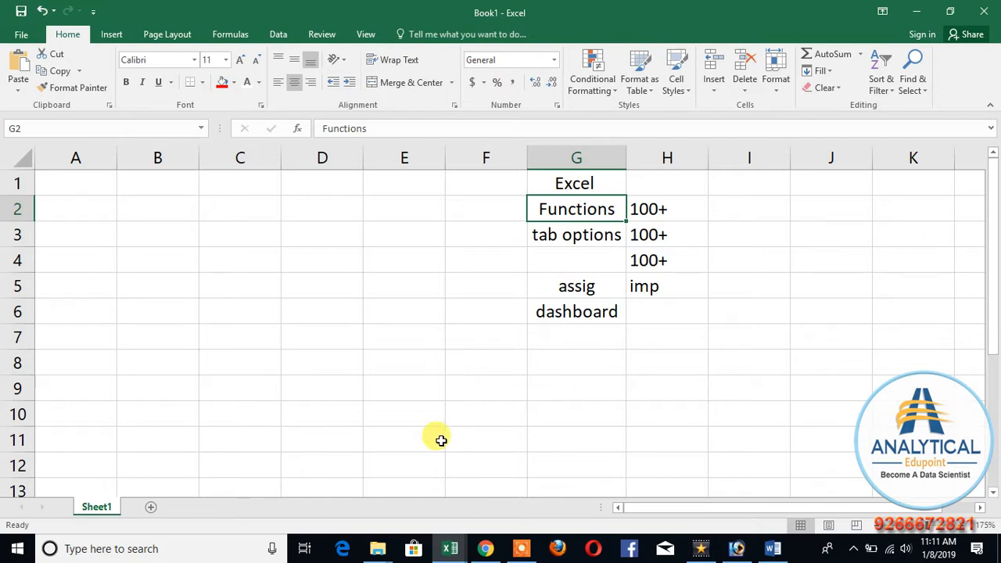
pyautogui.click(486, 379)
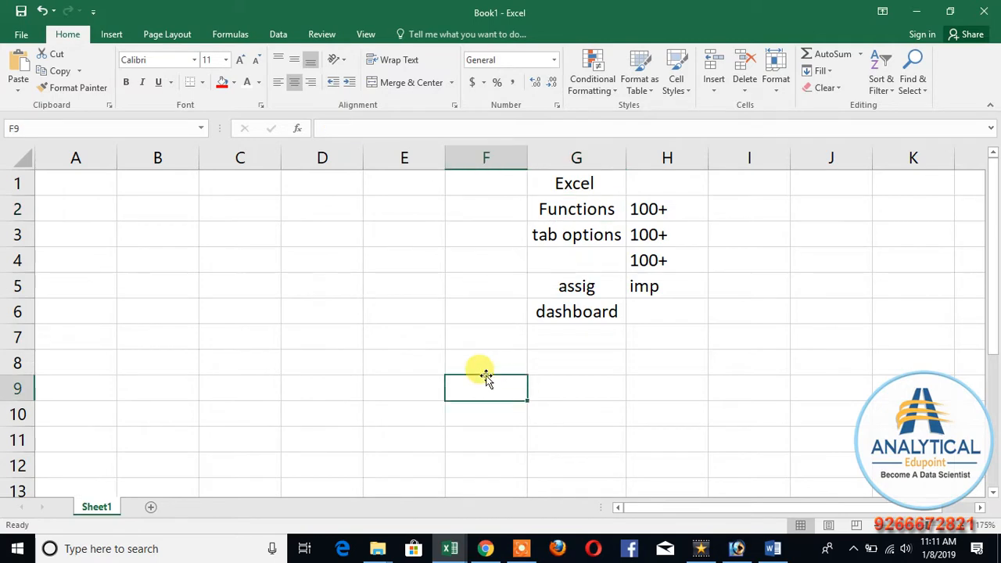
# Step: Add a new worksheet after Sheet1 and select cell G1 on it
pyautogui.click(151, 507)
pyautogui.scroll(3, 374, 342)
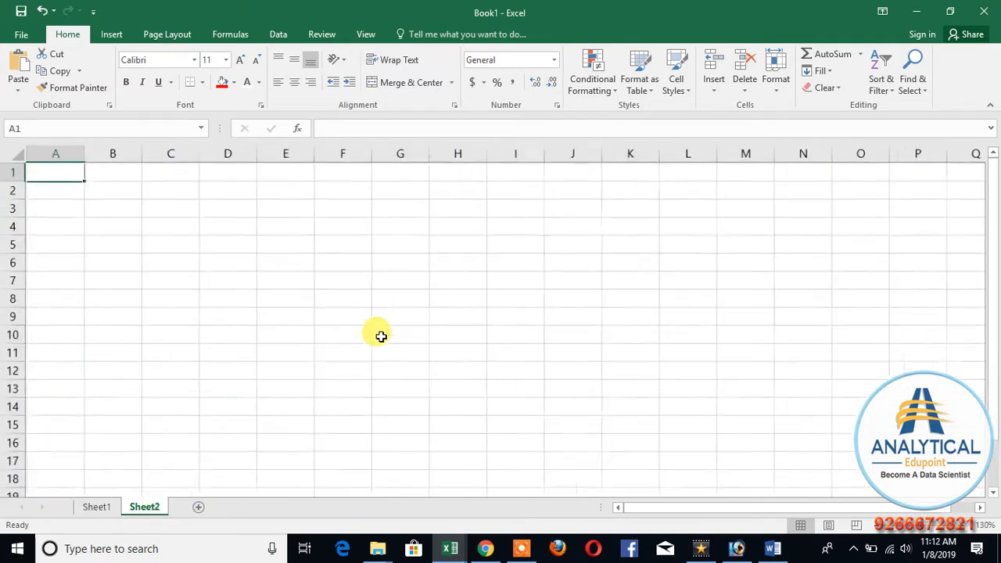
pyautogui.click(465, 239)
pyautogui.click(494, 176)
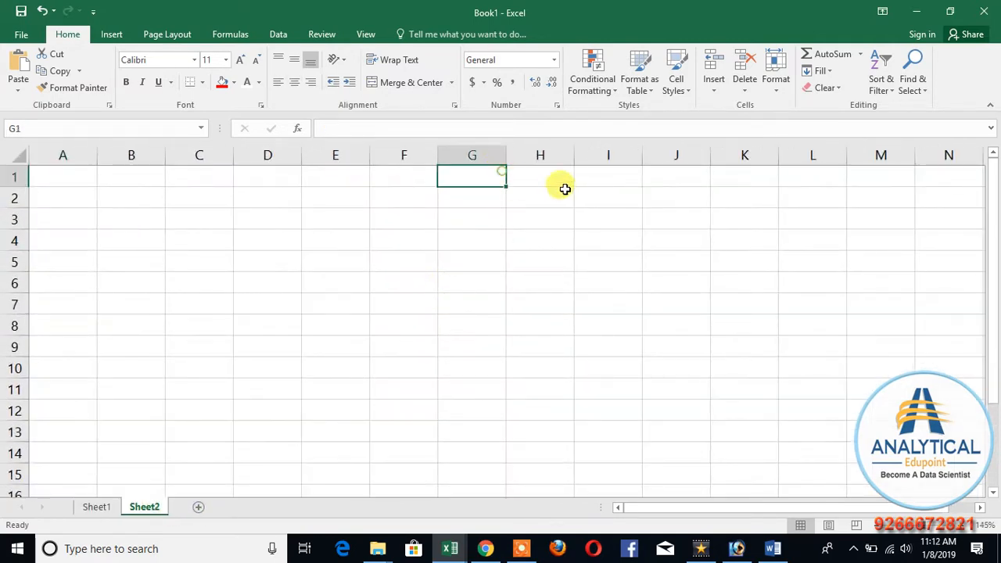
# Step: Enter the heading "Excel" in cell H1 of Sheet2
pyautogui.click(551, 175)
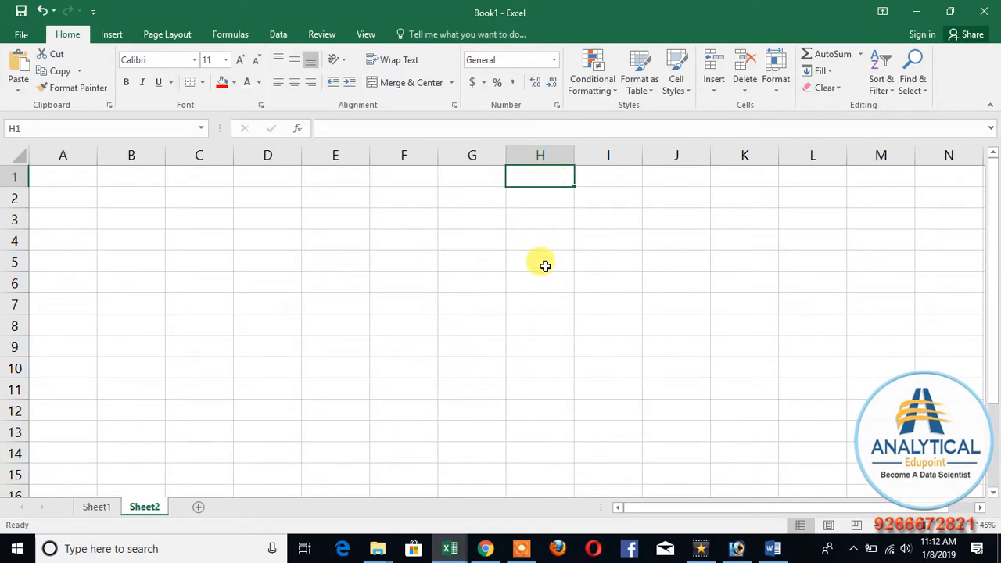
pyautogui.write('Ex')
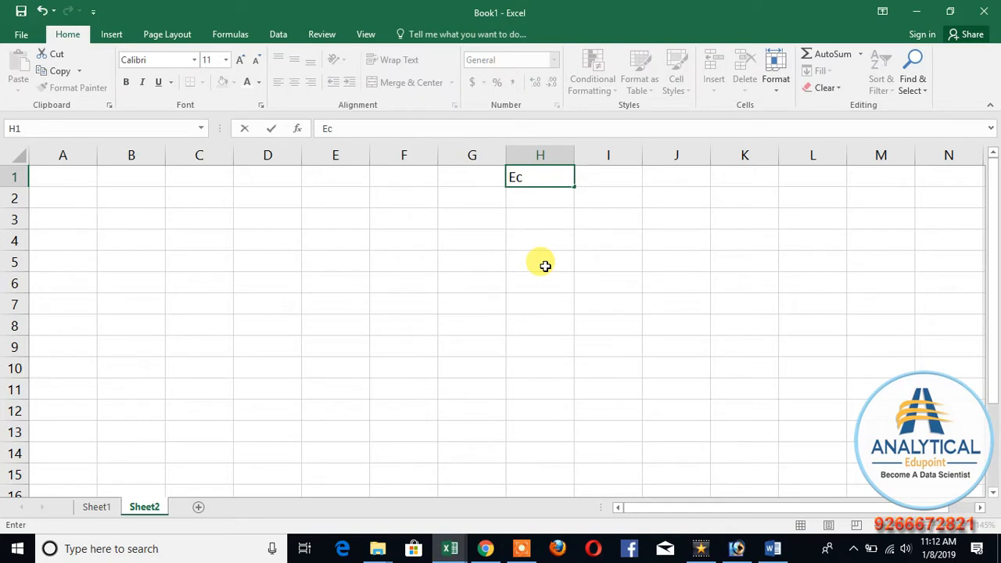
pyautogui.write('cel')
pyautogui.press('Return')
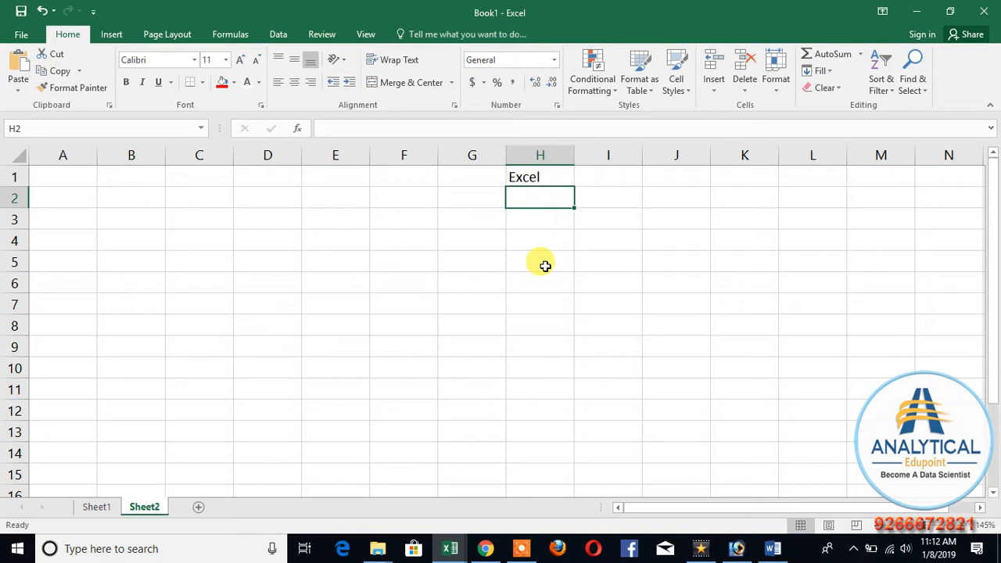
# Step: List the two function types below the Excel heading: "Without Ref" in H2 and "with ref" in H3
pyautogui.write('Wi')
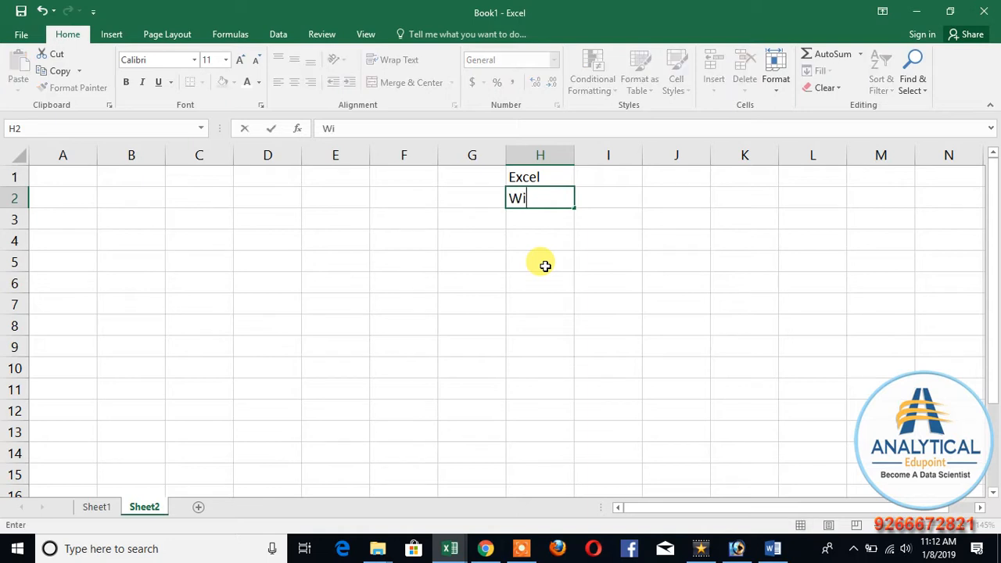
pyautogui.write('thout Ref')
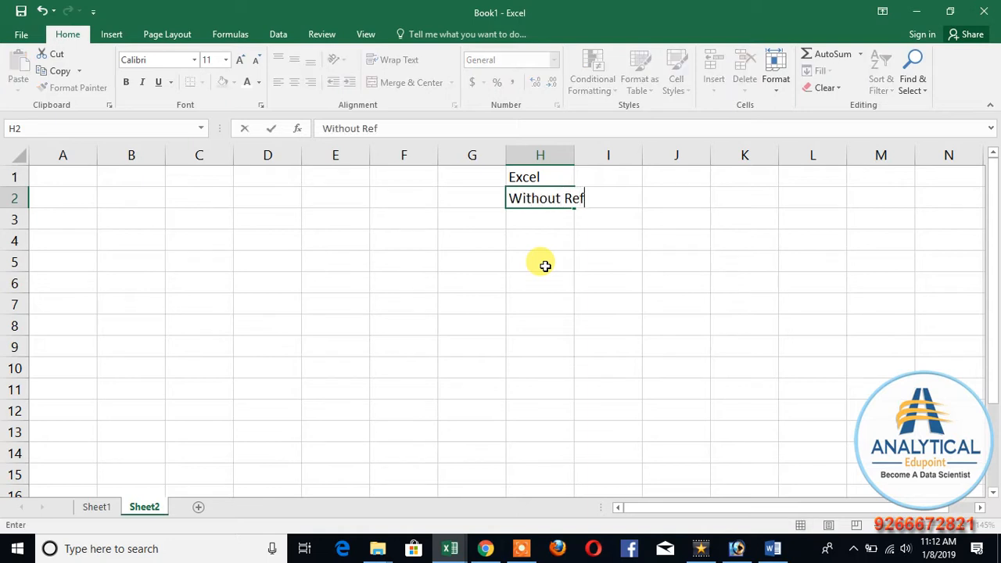
pyautogui.press('Return')
pyautogui.write('with ref')
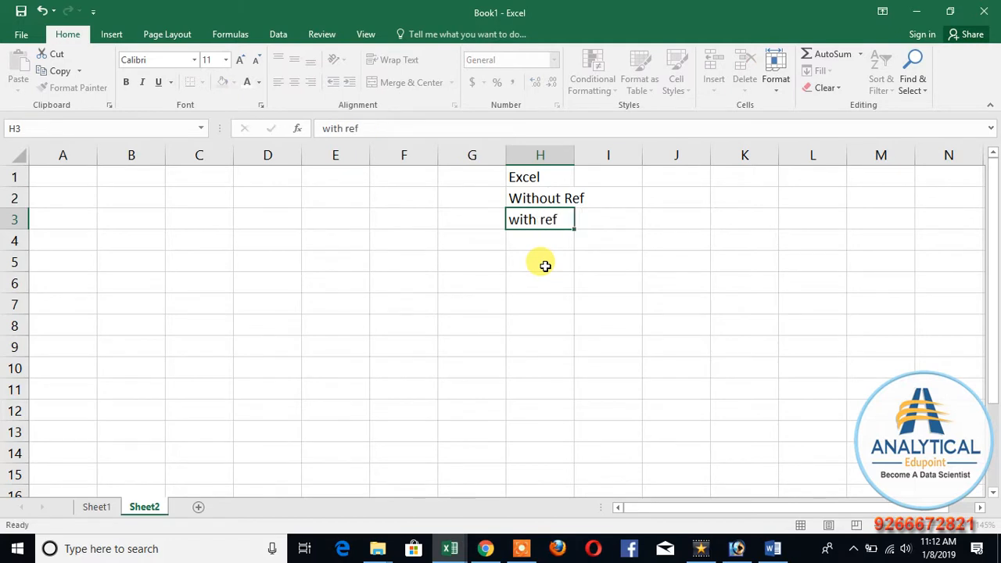
pyautogui.press('Up')
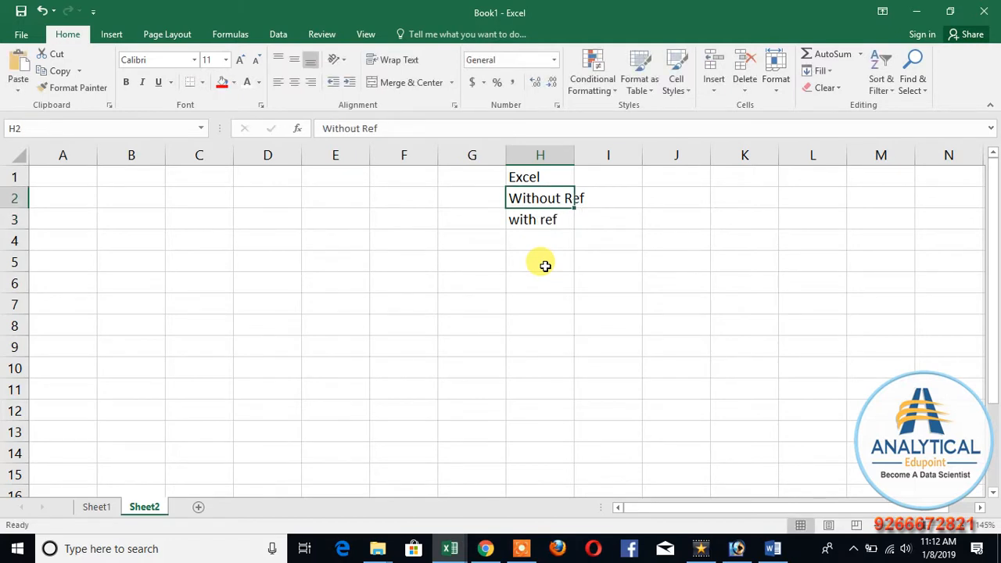
# Step: Enter 1% in G2 beside "Without Ref" and 99% in G3 beside "with ref"
pyautogui.press('Left')
pyautogui.press('Down')
pyautogui.press('Up')
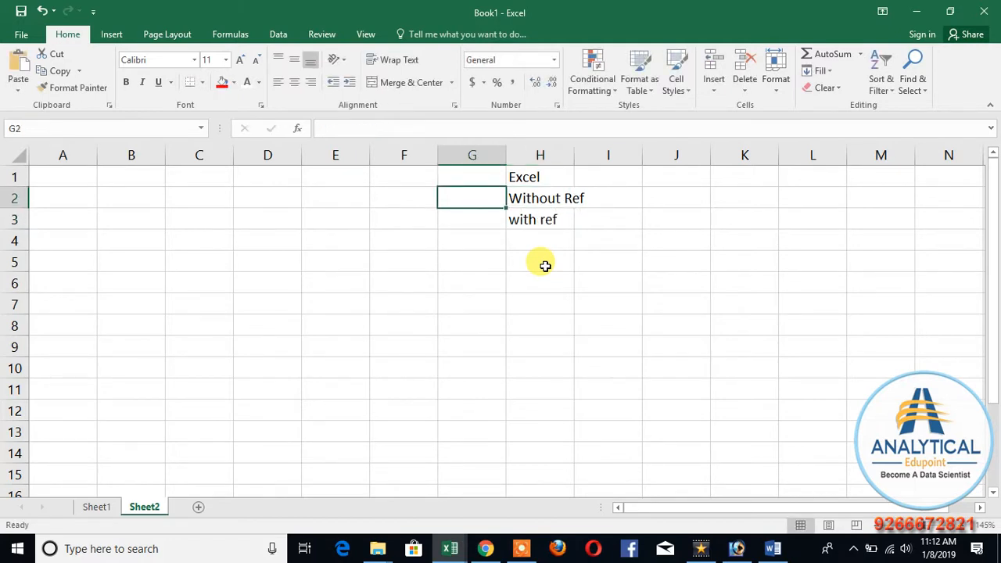
pyautogui.write('1%')
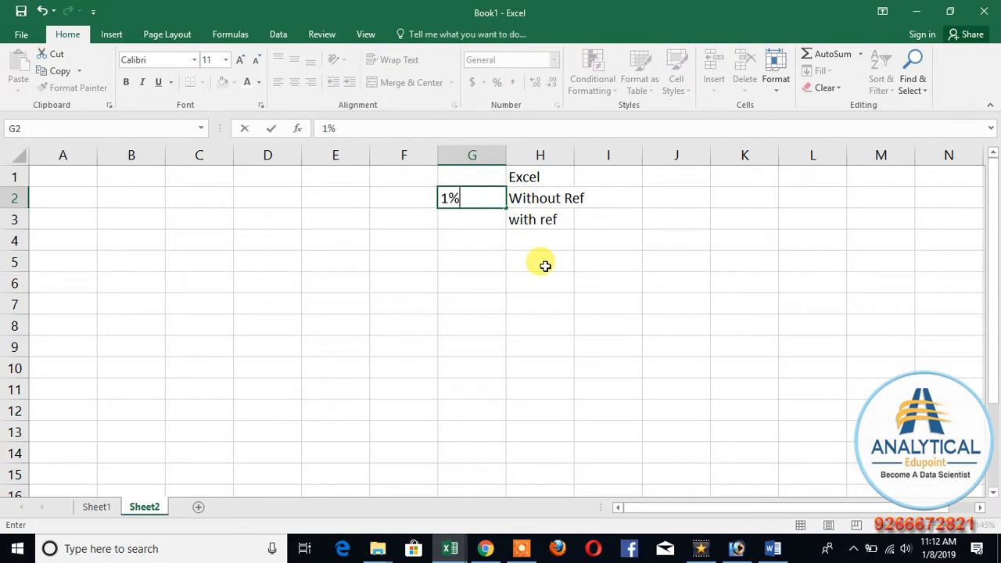
pyautogui.press('Return')
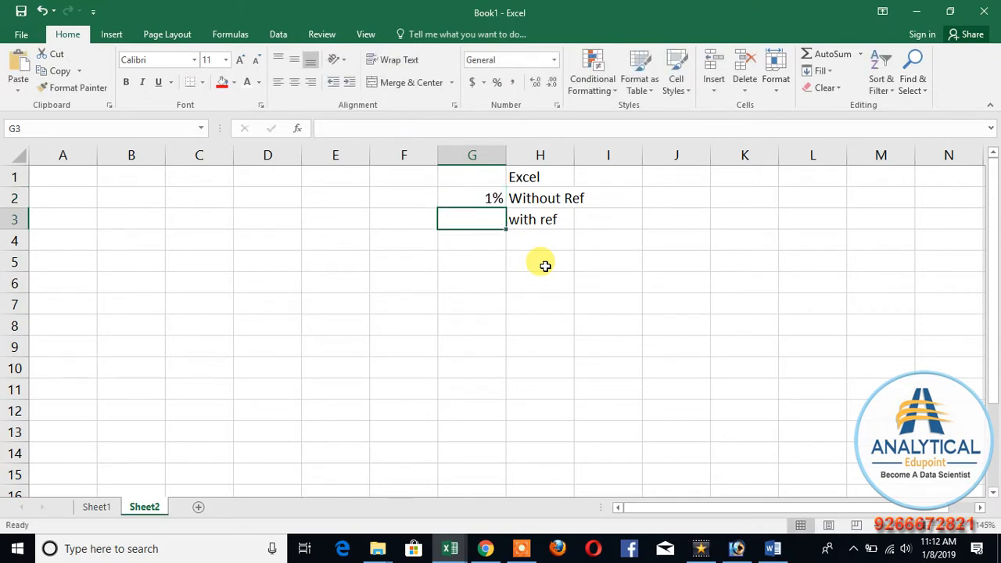
pyautogui.write('99%')
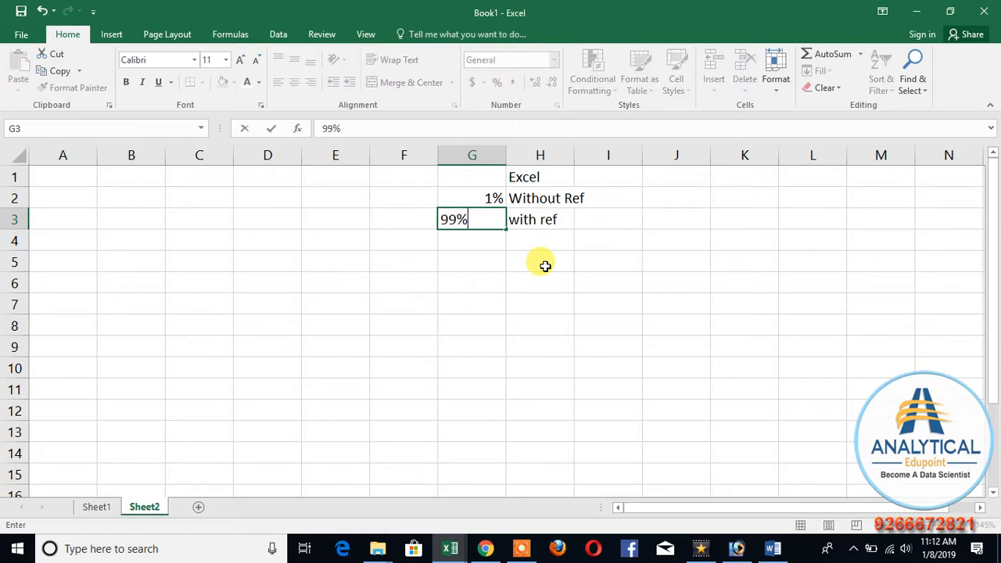
pyautogui.press('Return')
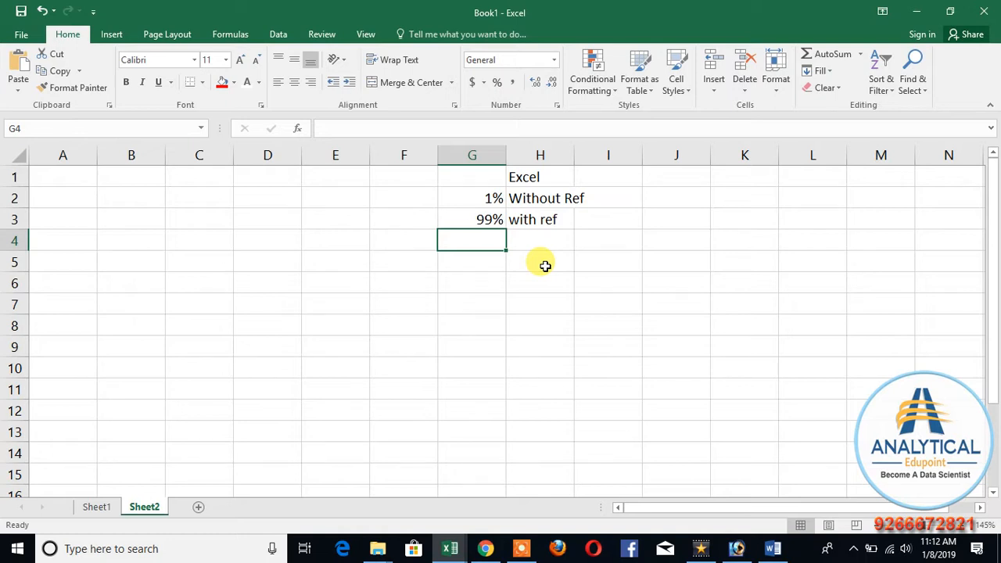
pyautogui.press('Up')
pyautogui.press('Up')
pyautogui.press('Down')
pyautogui.press('Down')
pyautogui.press('Up')
pyautogui.press('Up')
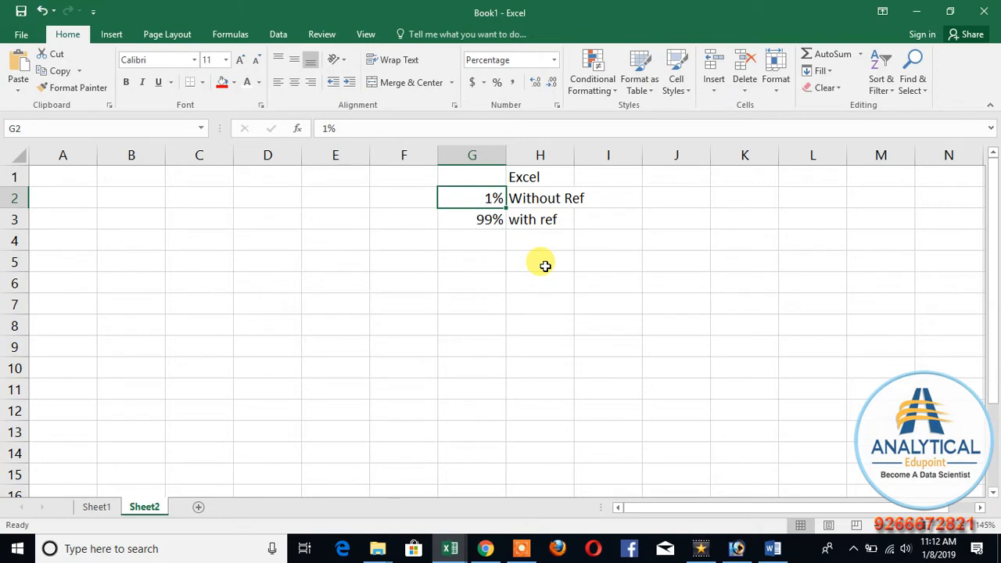
pyautogui.click(521, 548)
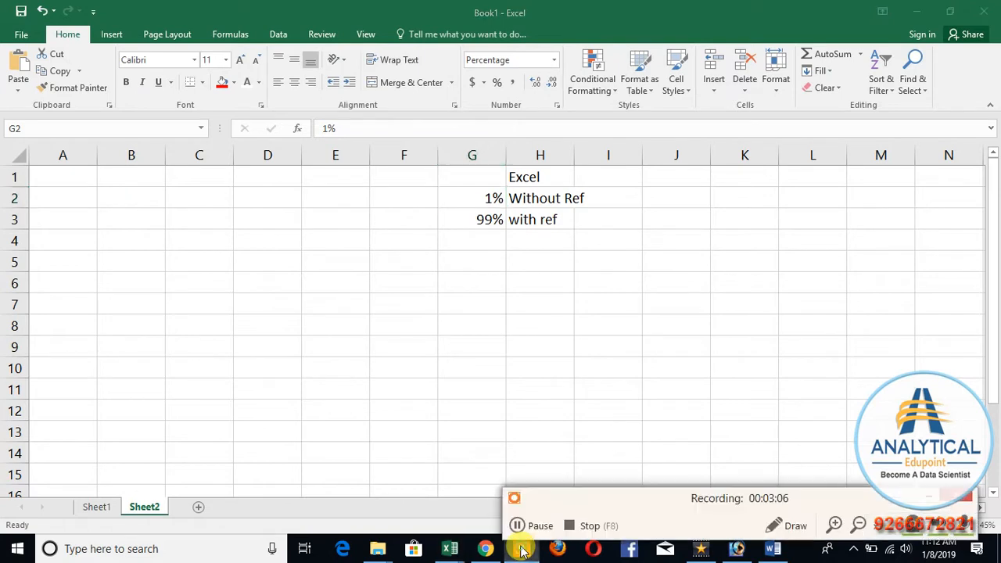
pyautogui.click(536, 527)
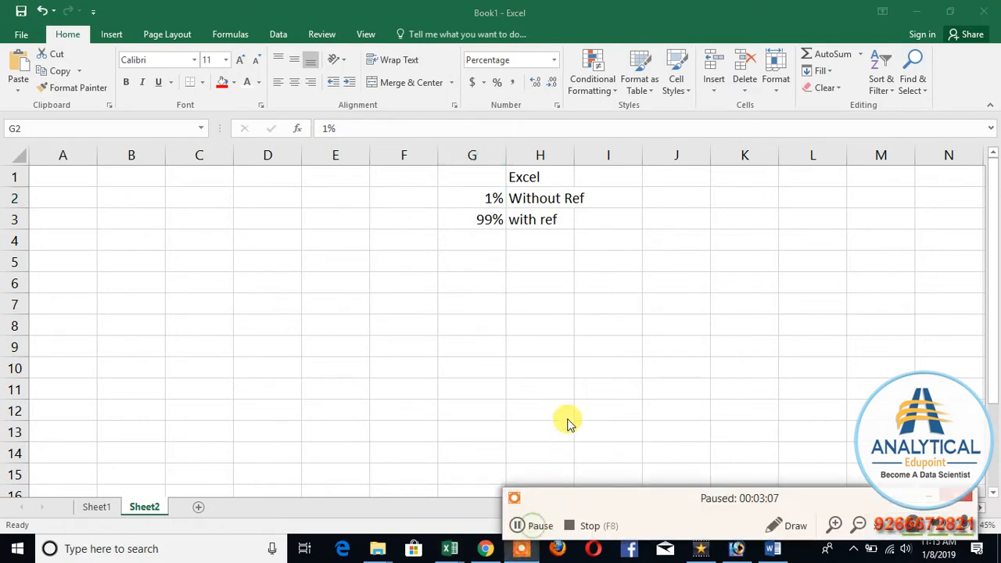
pyautogui.click(477, 305)
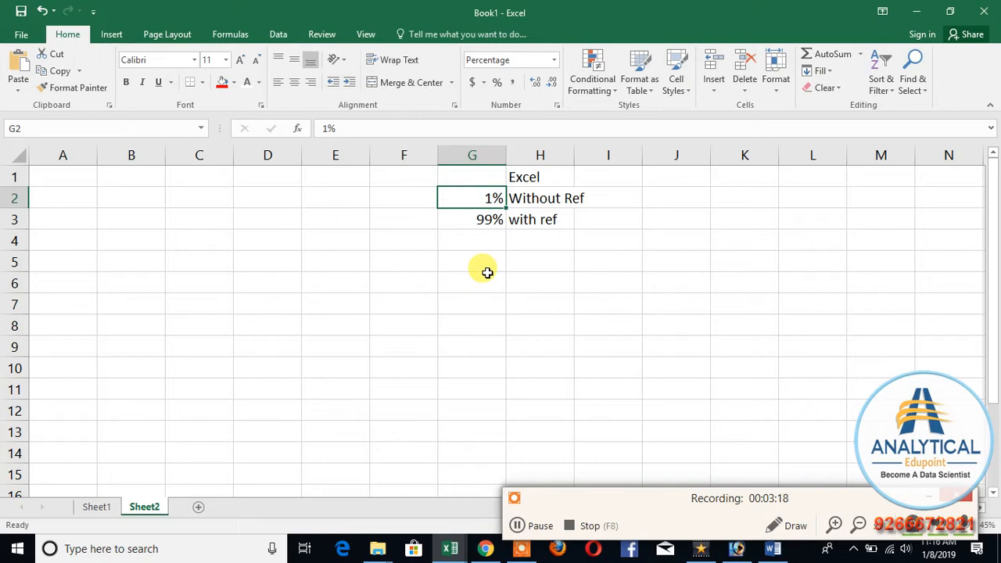
pyautogui.click(537, 526)
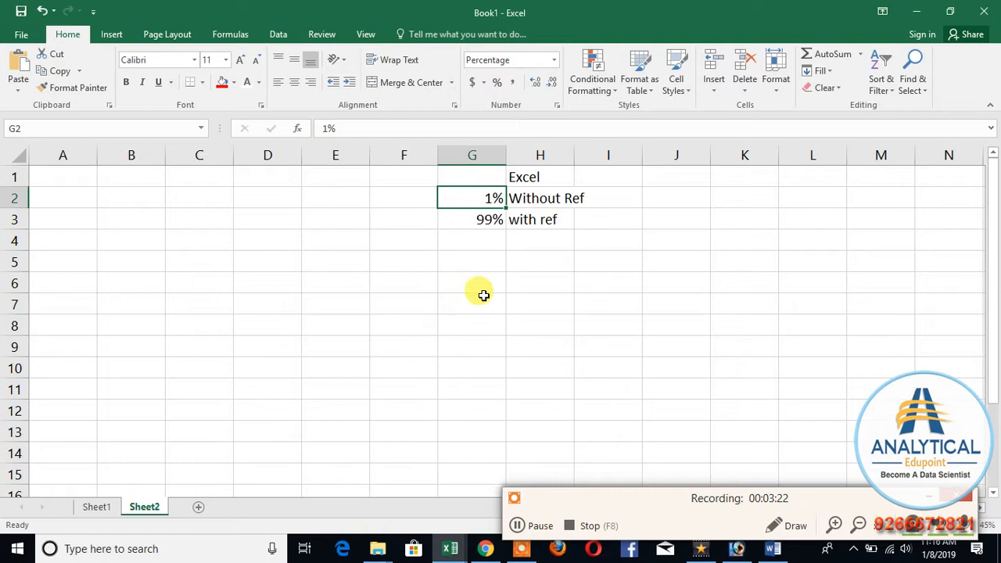
pyautogui.click(475, 297)
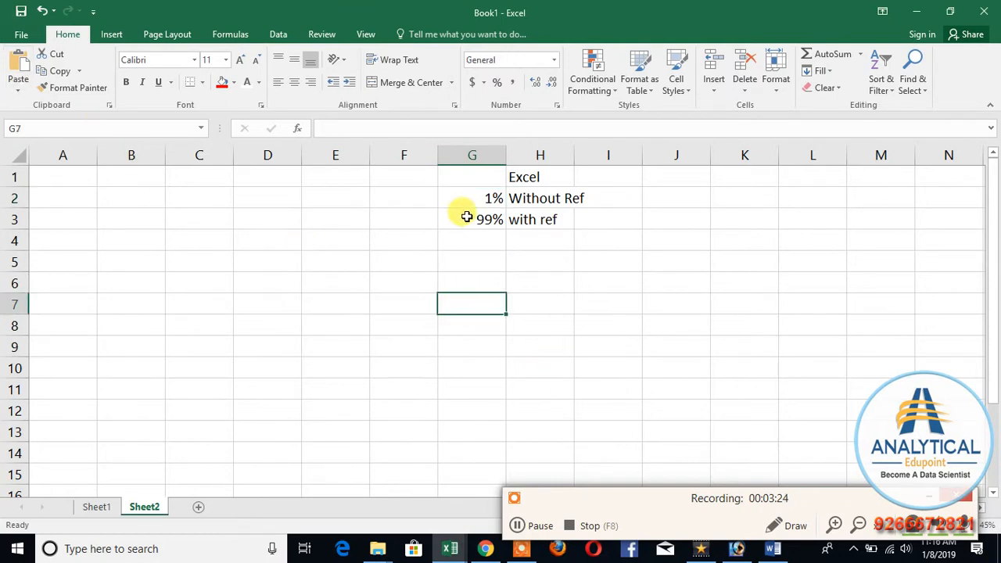
# Step: Enter the note "ref = text/number/cell/range/date/time/syb..." in cell F4
pyautogui.click(404, 258)
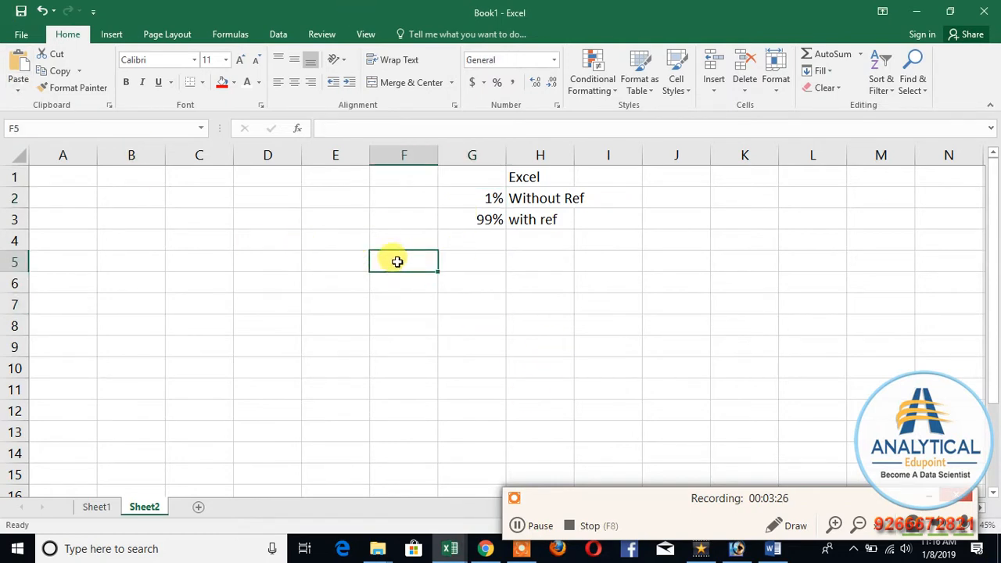
pyautogui.click(384, 244)
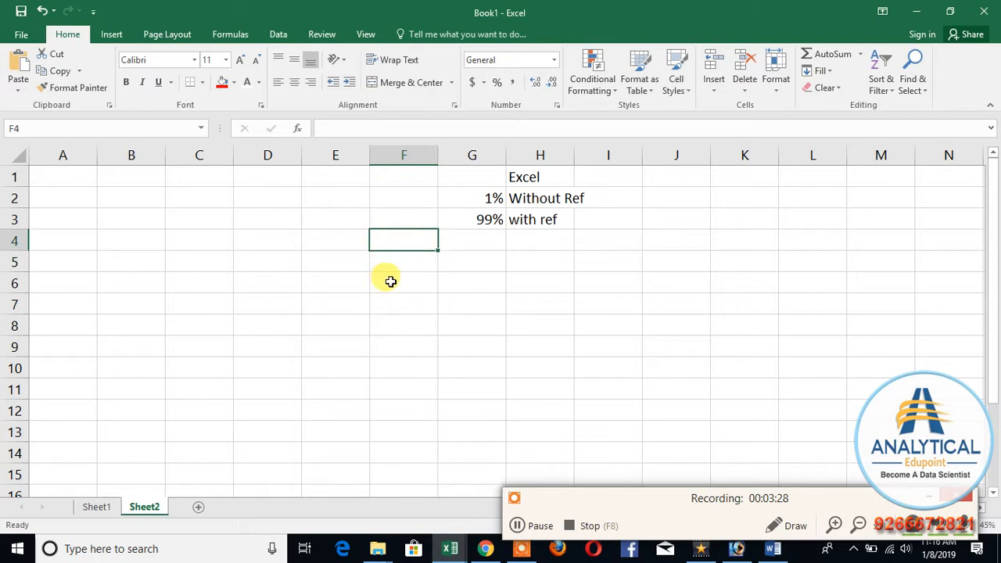
pyautogui.write('ref')
pyautogui.write('=')
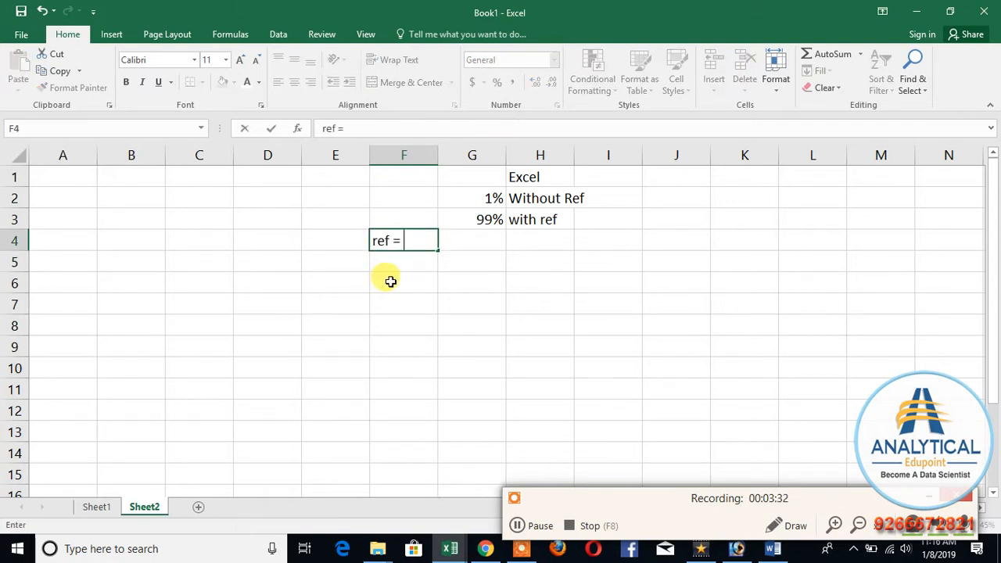
pyautogui.write(' text/number')
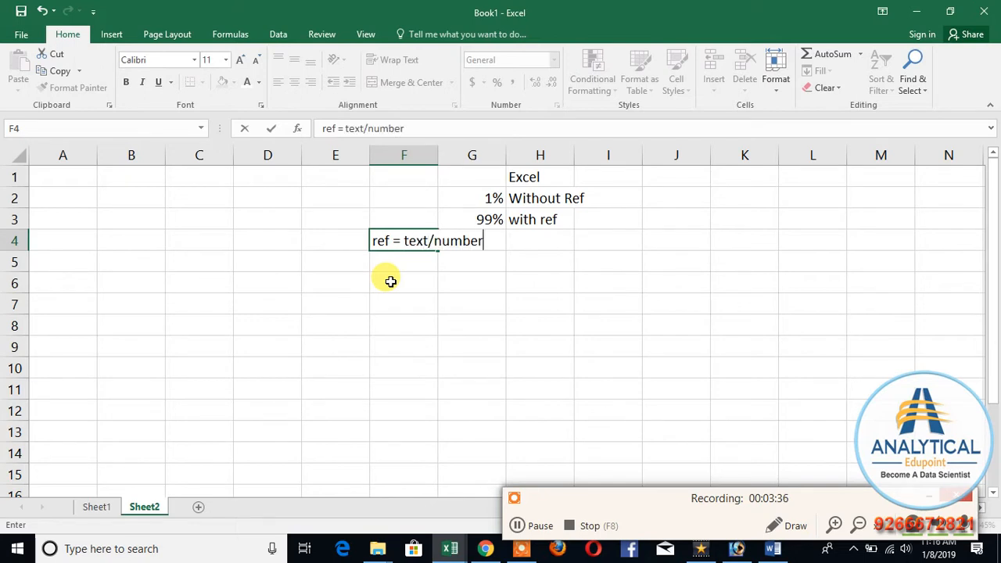
pyautogui.write('/cell/ran')
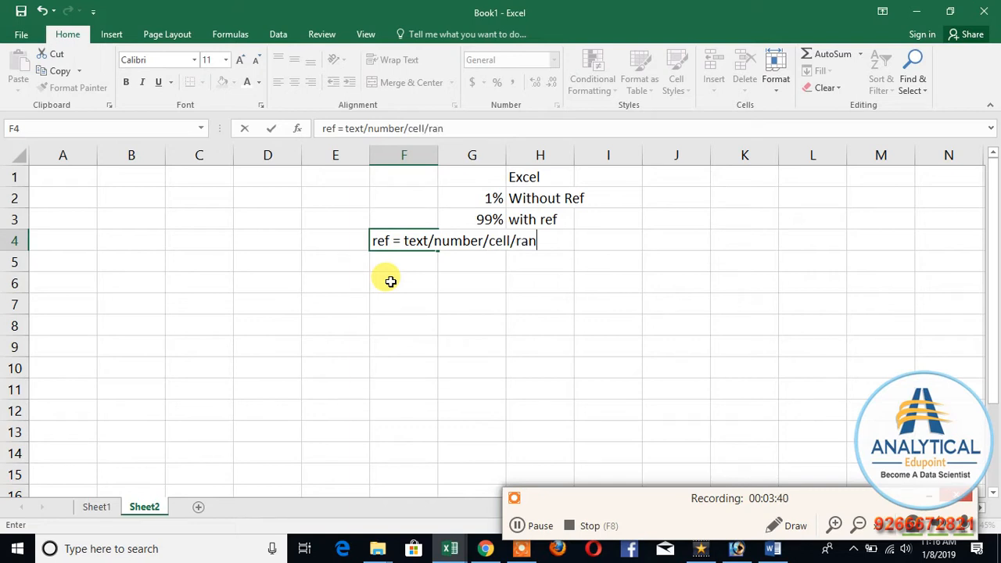
pyautogui.write('ge/dat')
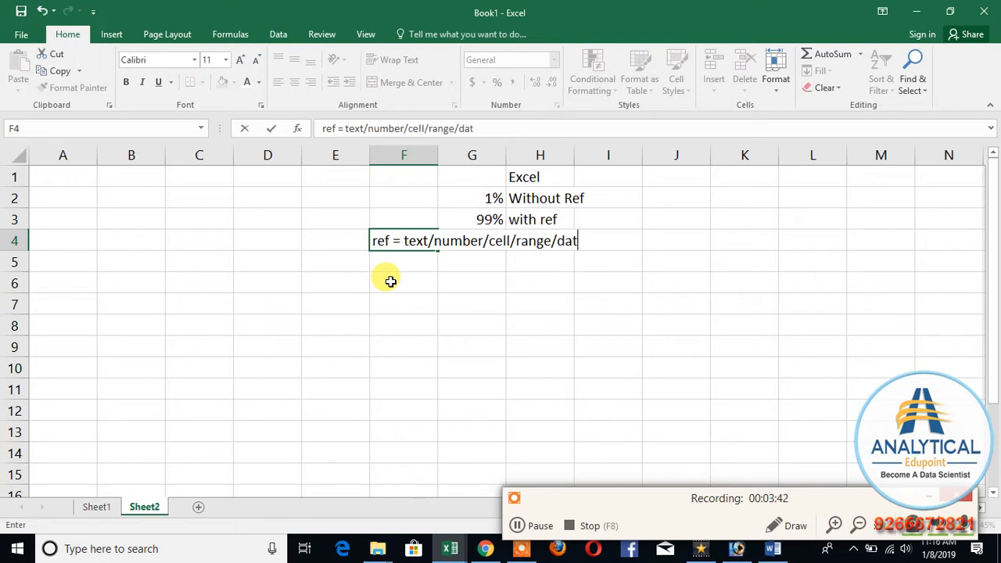
pyautogui.write('e/time/syb')
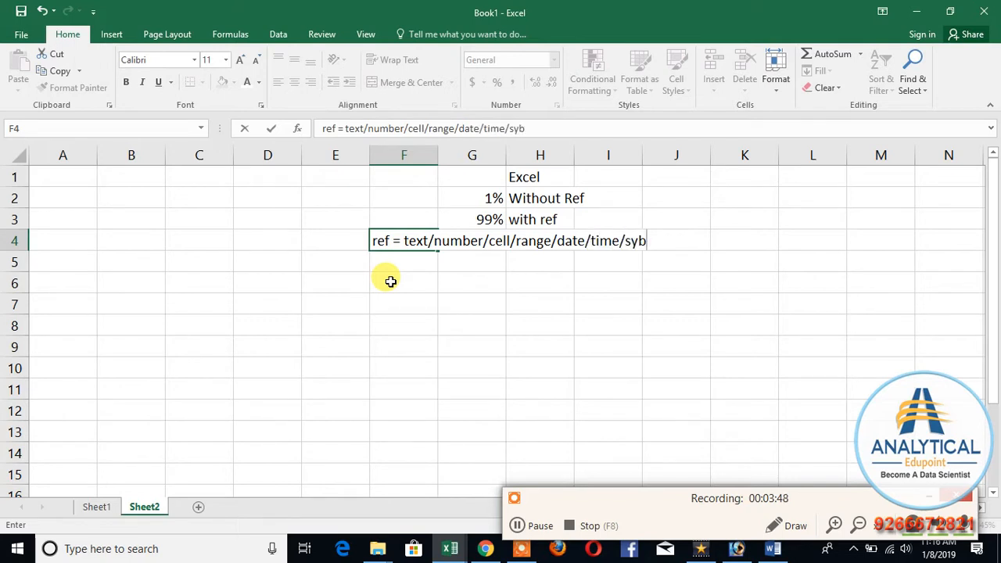
pyautogui.write('...')
pyautogui.press('Return')
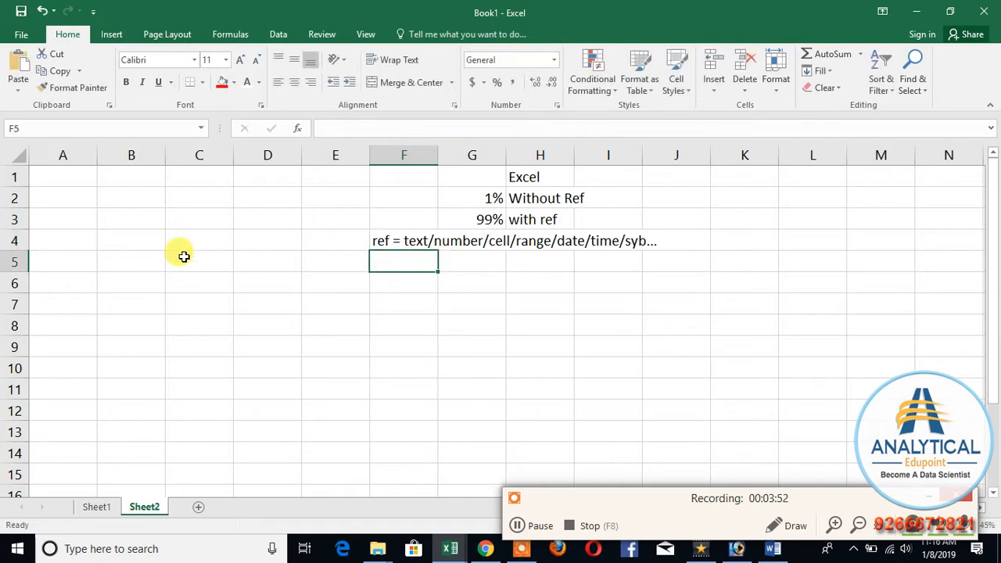
# Step: Copy the "Without Ref" label from H2 into B1 and autofit column B to it
pyautogui.click(78, 178)
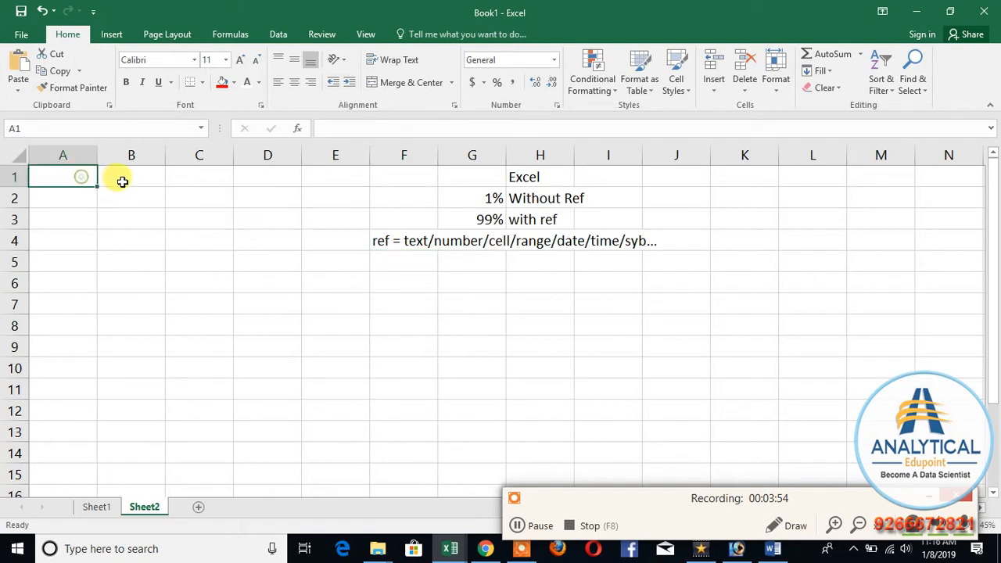
pyautogui.click(536, 199)
pyautogui.hotkey('ctrl', 'c')
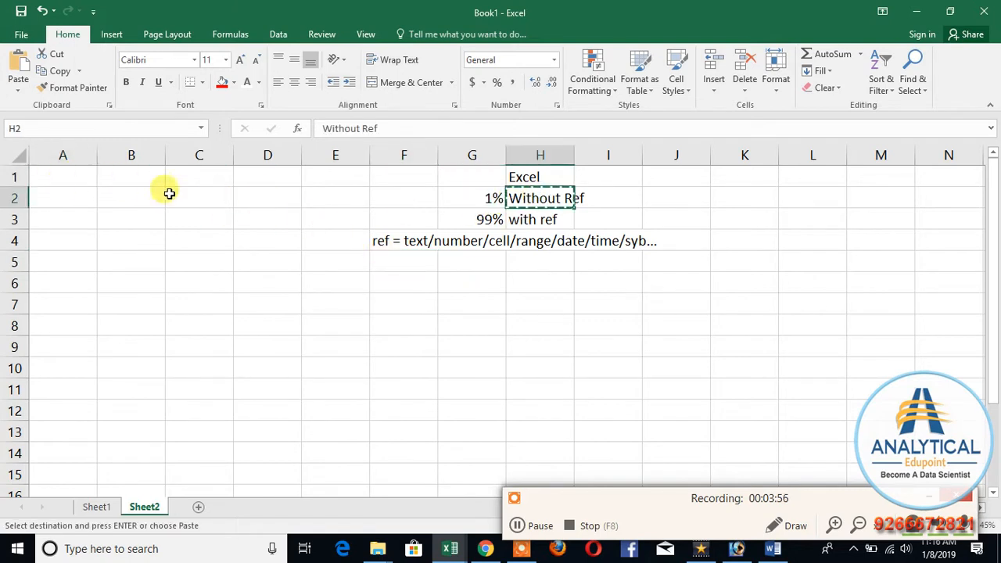
pyautogui.click(133, 178)
pyautogui.hotkey('ctrl', 'v')
pyautogui.click(172, 272)
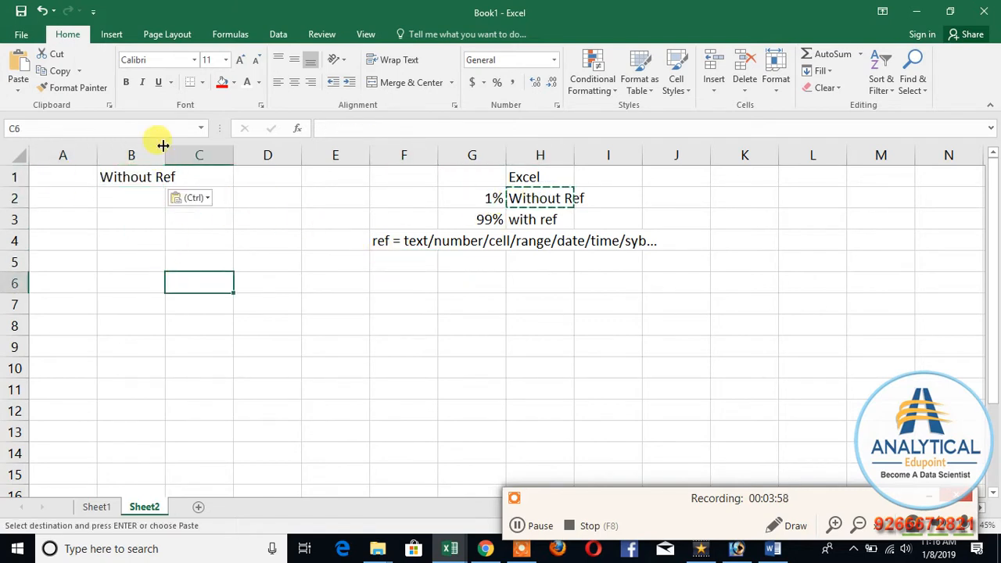
pyautogui.doubleClick(165, 146)
pyautogui.click(166, 301)
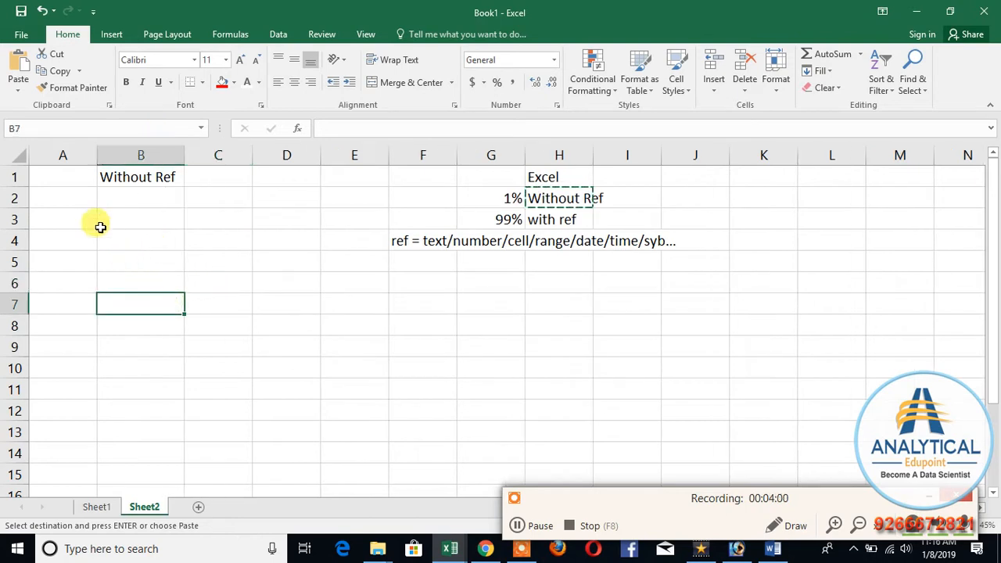
# Step: Start the list of functions without reference by entering "today" in A2 and "now" in A3
pyautogui.click(64, 197)
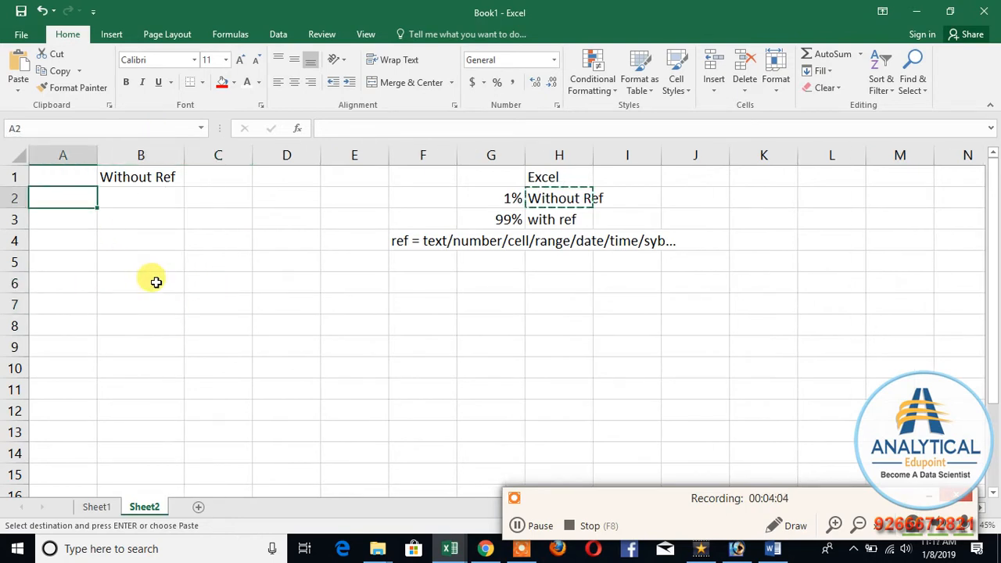
pyautogui.write('today')
pyautogui.press('Return')
pyautogui.write('now')
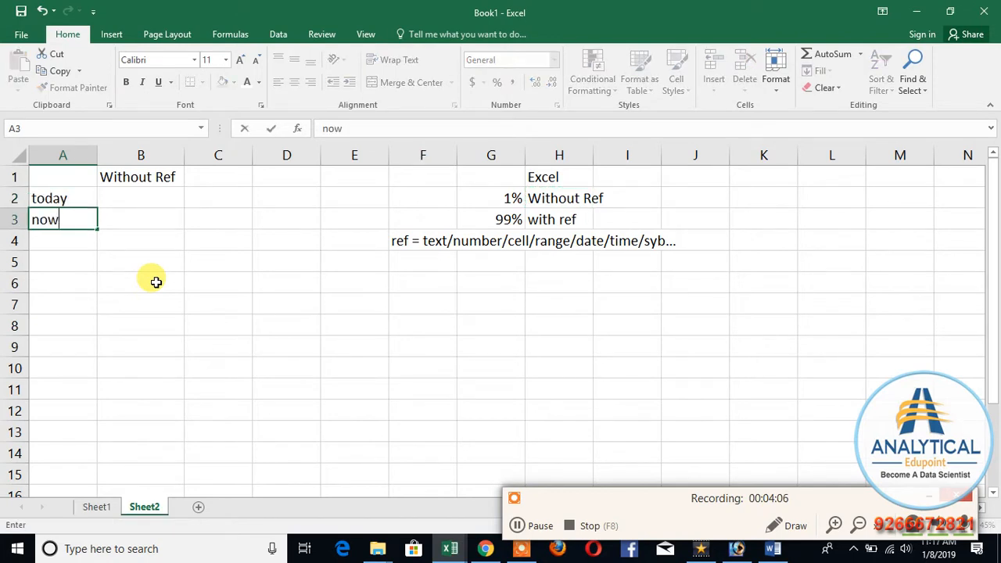
pyautogui.press('Return')
# Step: Continue the function list with "PI" in A4, "column" in A5 and "Row" in A6
pyautogui.write('ran')
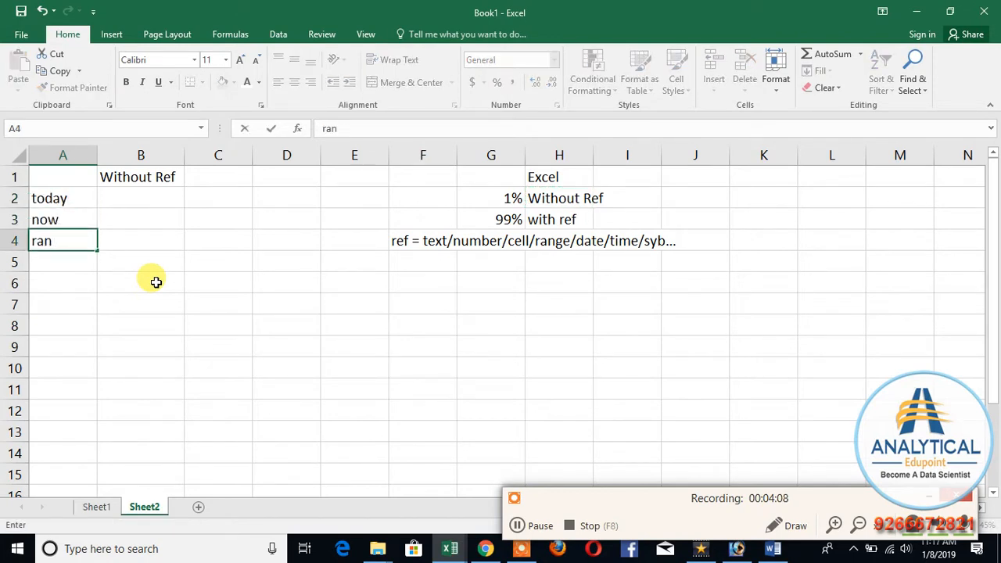
pyautogui.press('BackSpace')
pyautogui.press('BackSpace')
pyautogui.press('BackSpace')
pyautogui.write('Pl')
pyautogui.press('Return')
pyautogui.write('column')
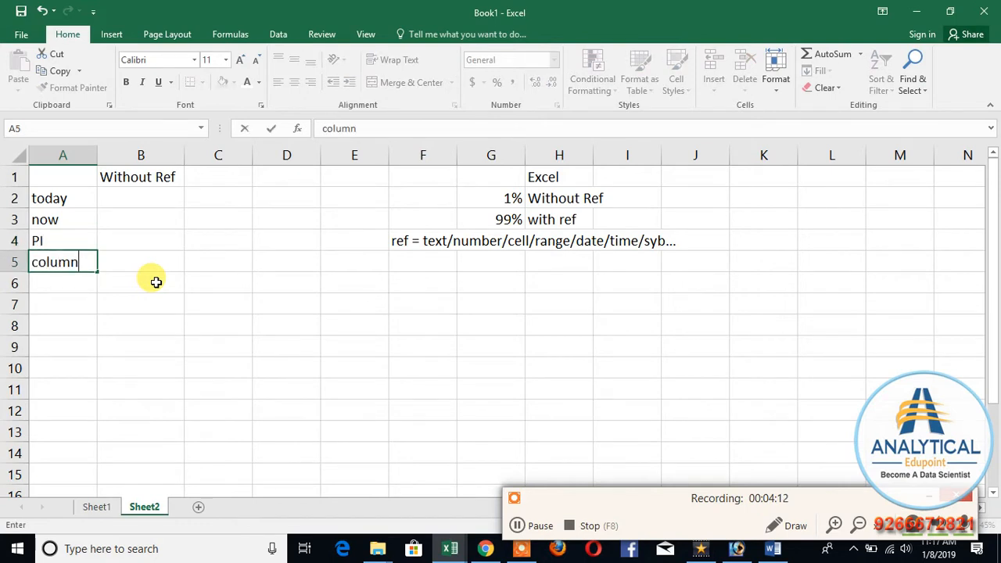
pyautogui.press('Return')
pyautogui.write('Row')
pyautogui.press('Return')
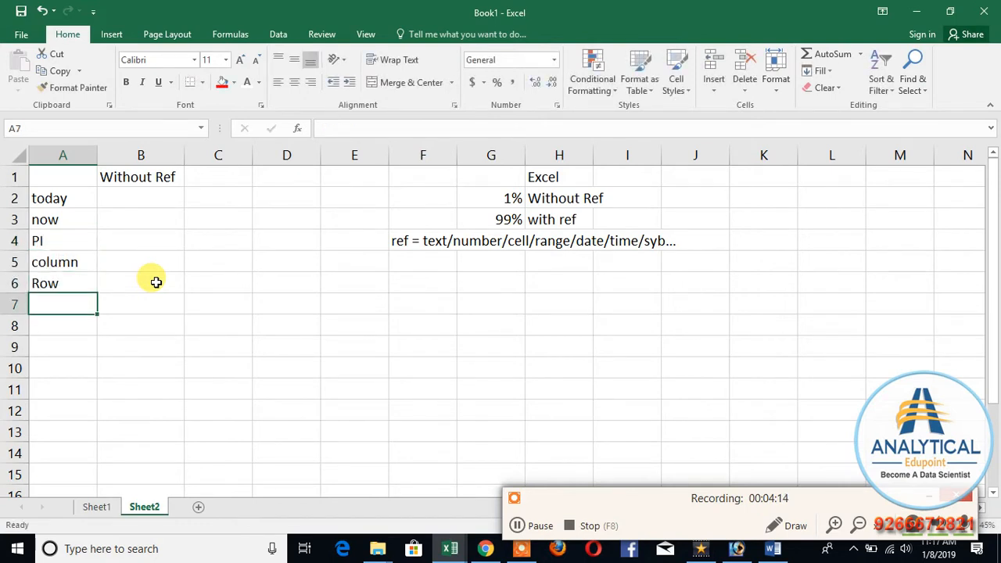
# Step: Complete the function list with "rand" in A7
pyautogui.write('rand')
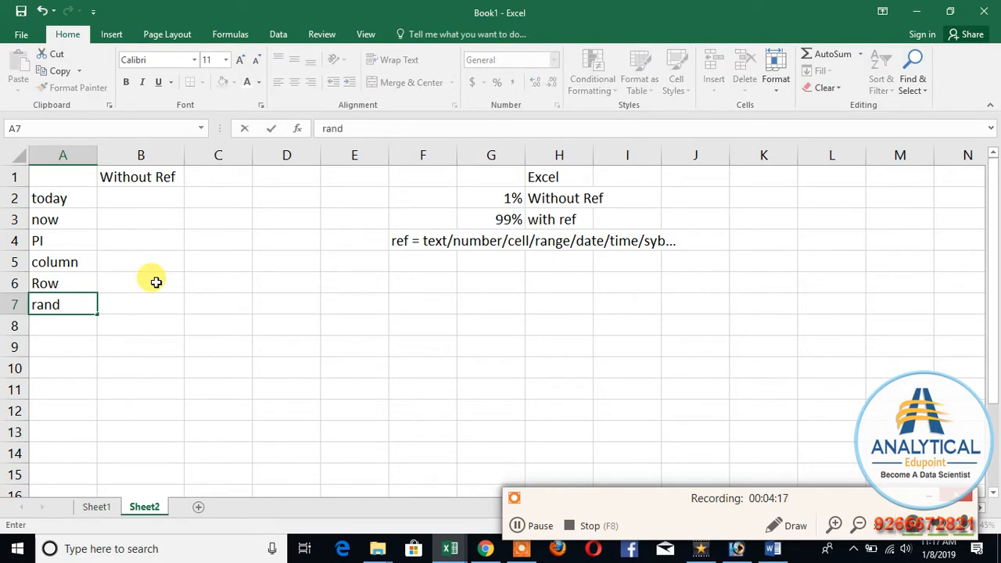
pyautogui.press('Return')
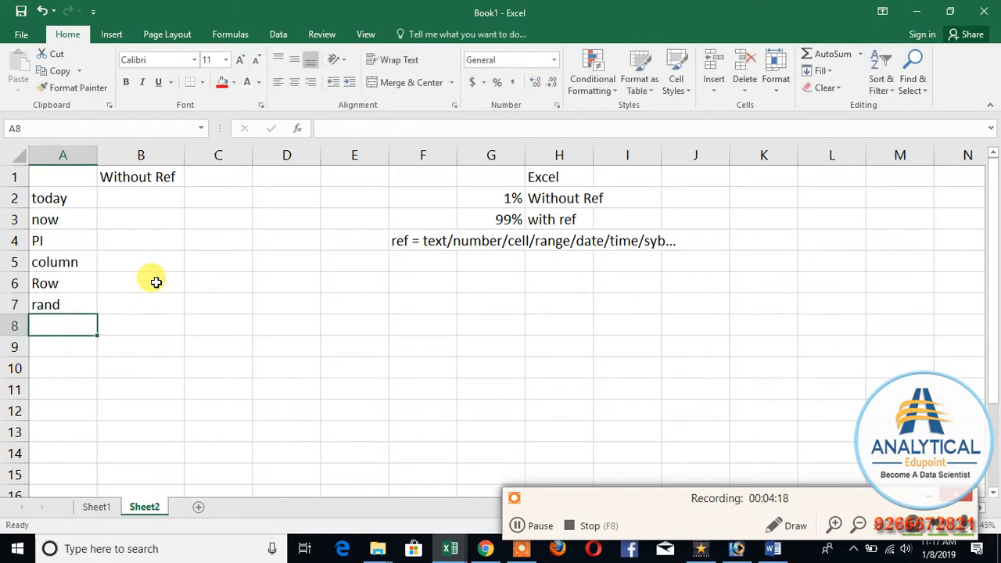
# Step: Demonstrate the first two listed functions by entering =TODAY() in B2 and =NOW() in B3
pyautogui.press('Up')
pyautogui.press('Up')
pyautogui.press('Up')
pyautogui.press('Up')
pyautogui.press('Up')
pyautogui.press('Up')
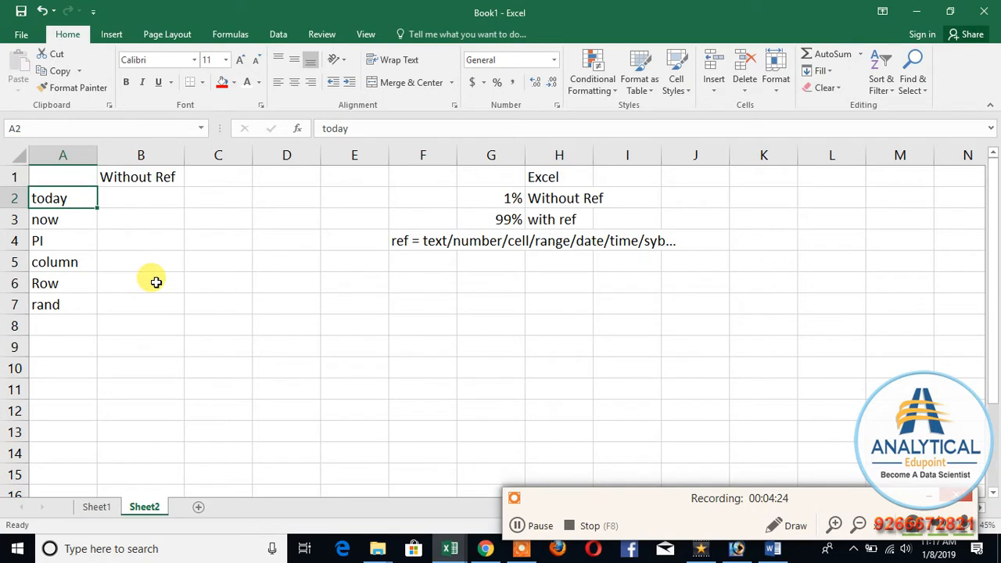
pyautogui.press('Right')
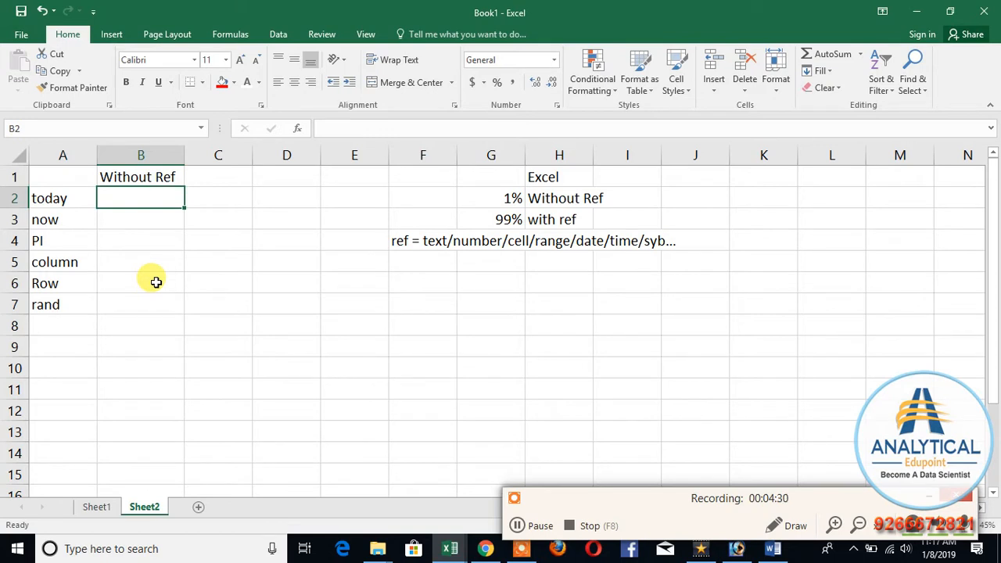
pyautogui.write('=')
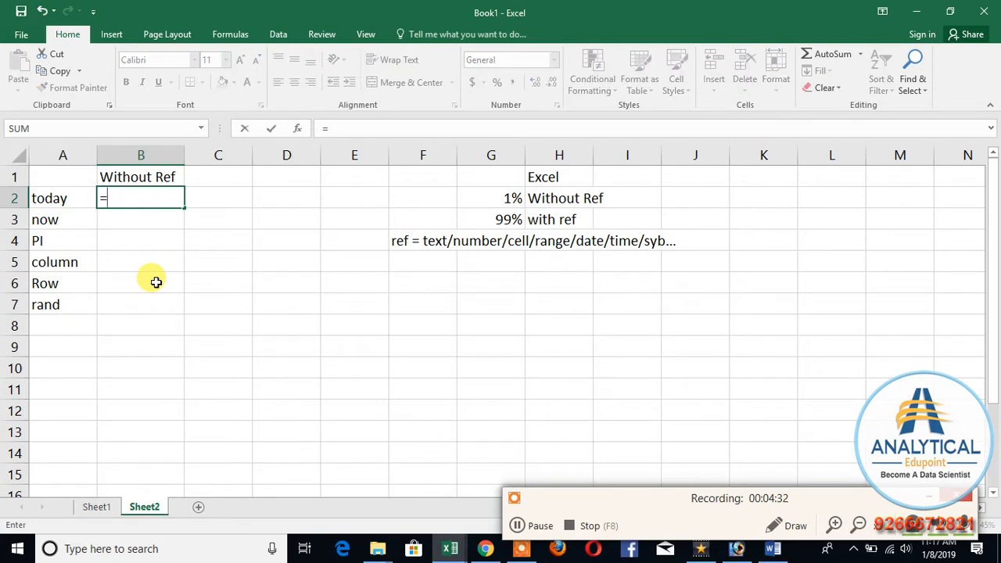
pyautogui.write('today(')
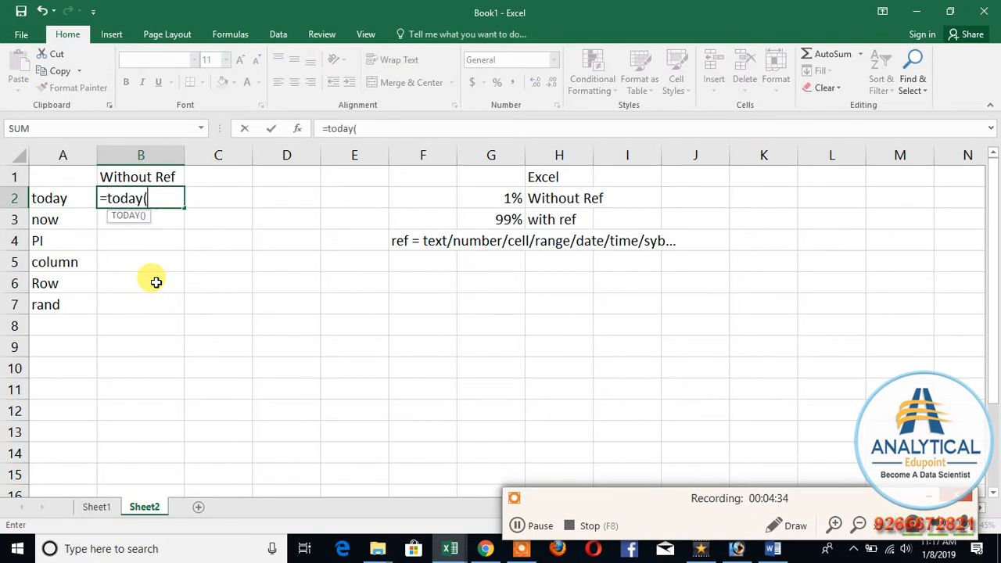
pyautogui.write(')')
pyautogui.press('Return')
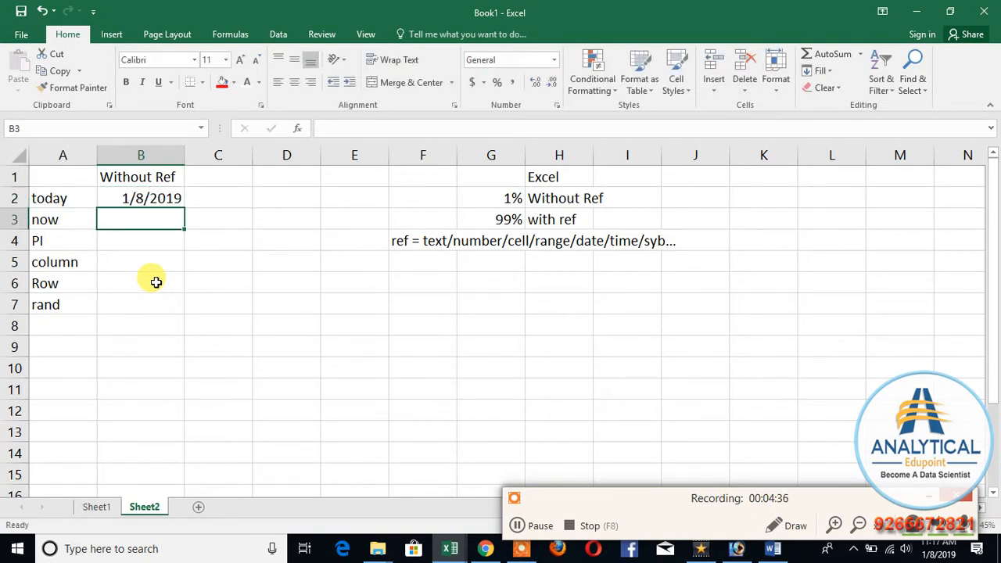
pyautogui.write('=now()')
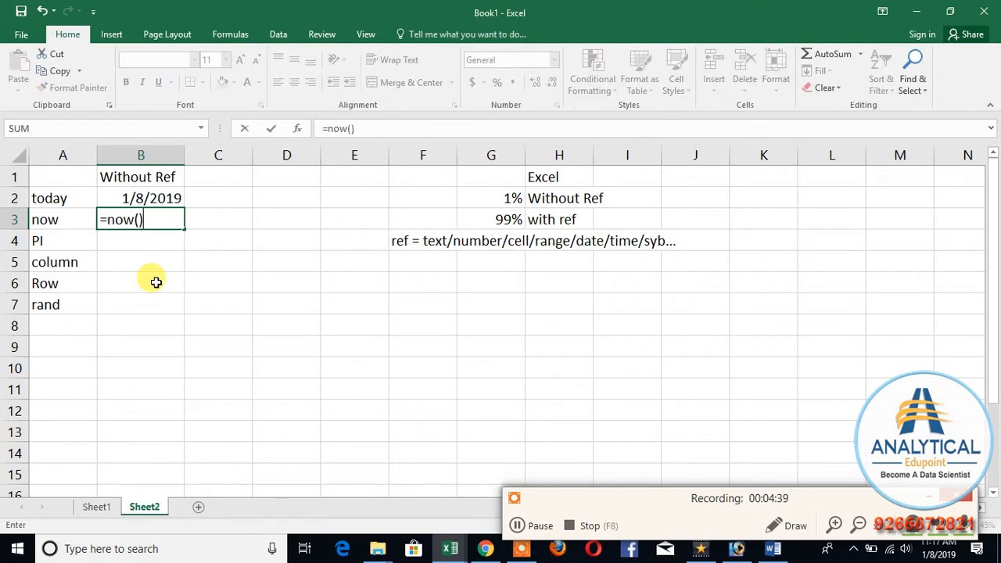
pyautogui.press('Return')
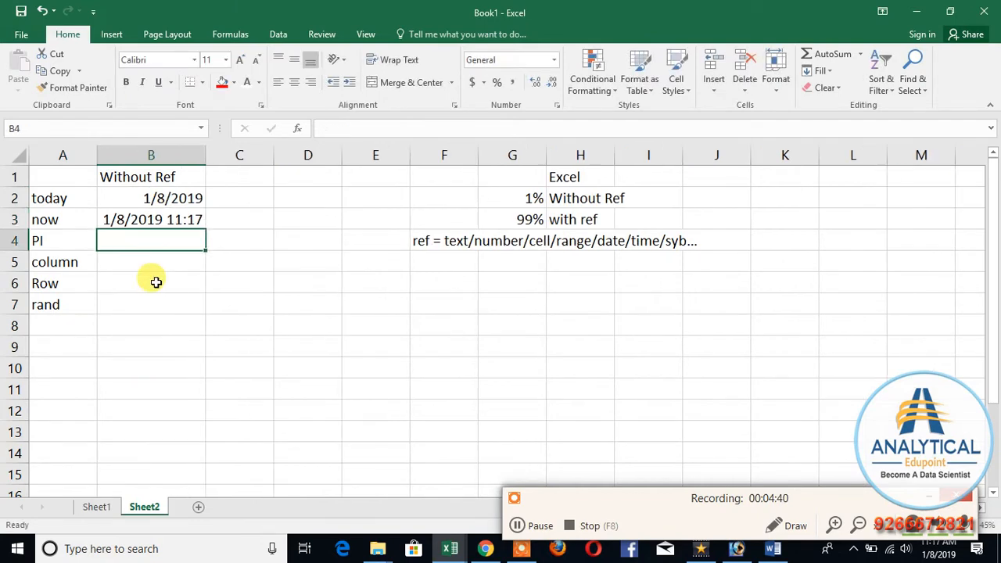
# Step: Enter =PI() in B4 and =COLUMN() without a reference in B5
pyautogui.write('=p')
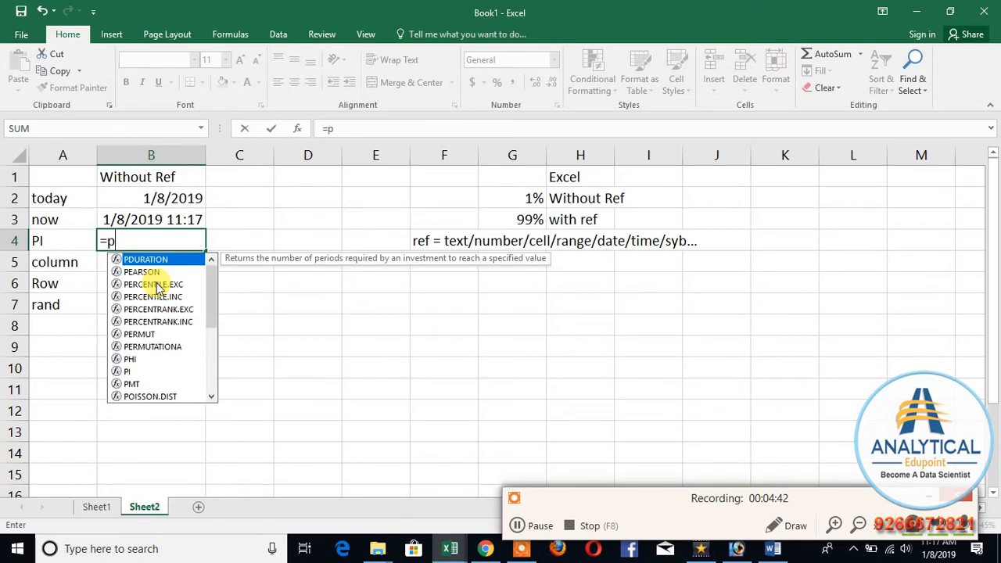
pyautogui.write('i()')
pyautogui.press('Return')
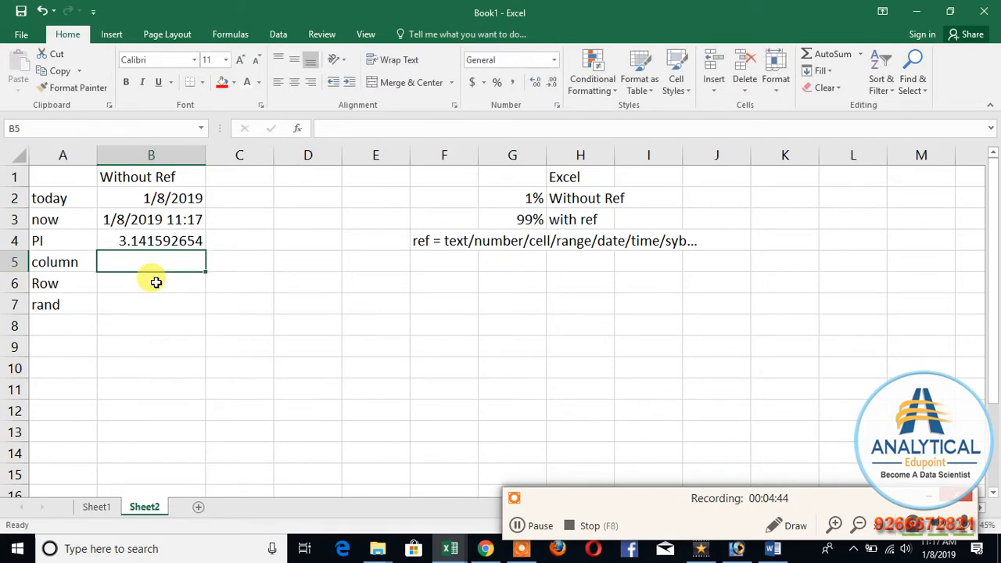
pyautogui.write('=colu')
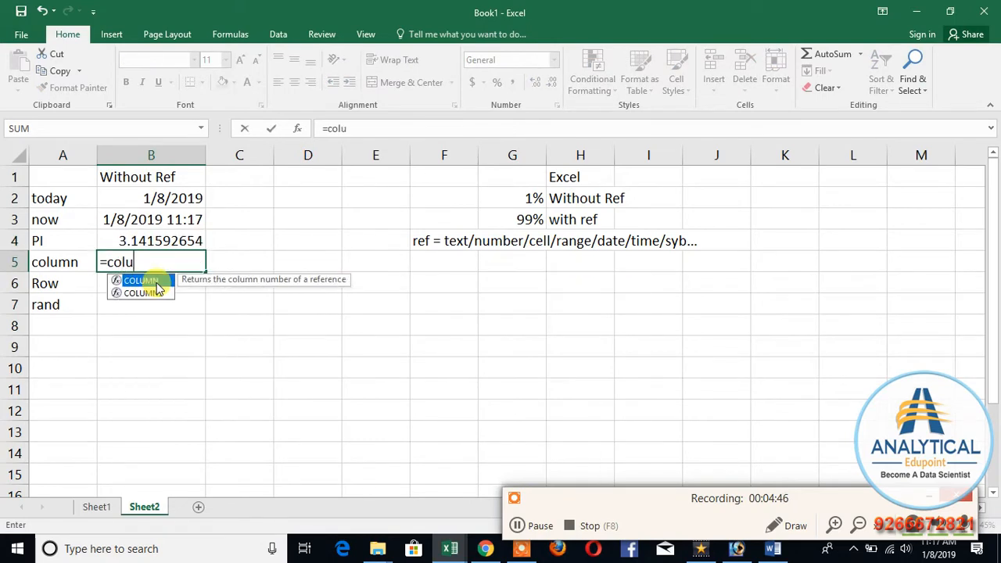
pyautogui.write('mn()')
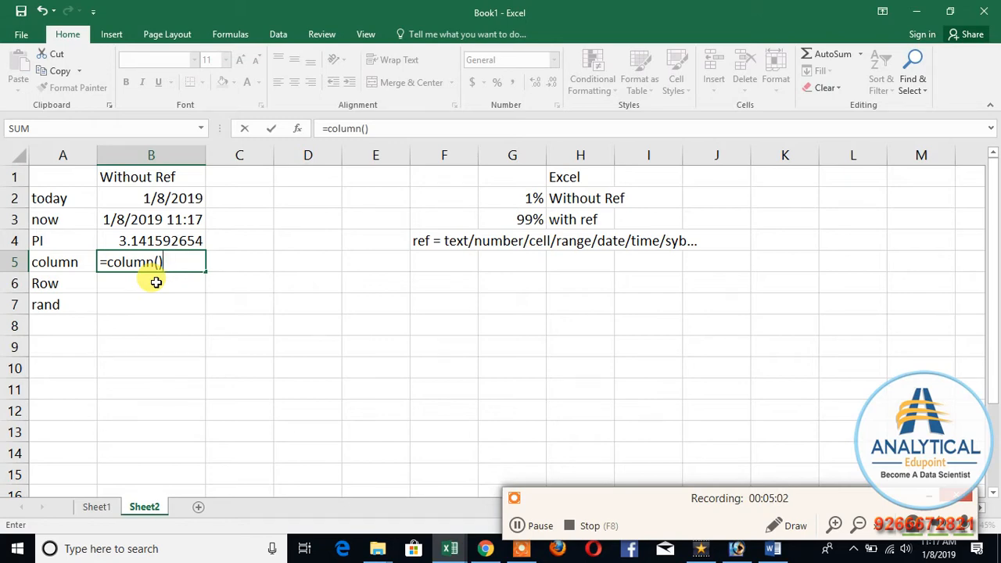
pyautogui.press('Up')
pyautogui.press('Down')
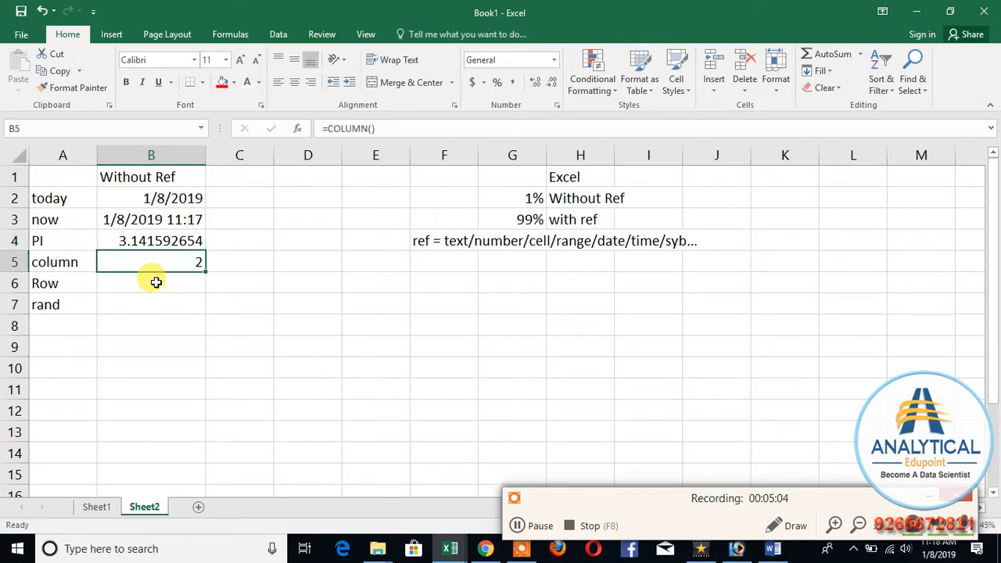
# Step: Enter =COLUMN() in D5 as a second example of the function in a different column
pyautogui.press('Right')
pyautogui.press('Right')
pyautogui.write('=')
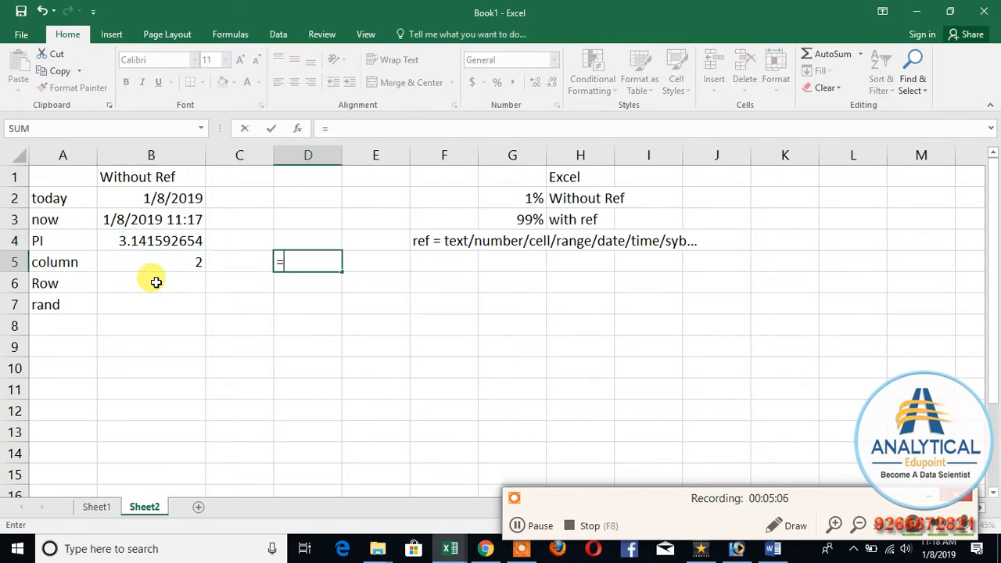
pyautogui.write('column()')
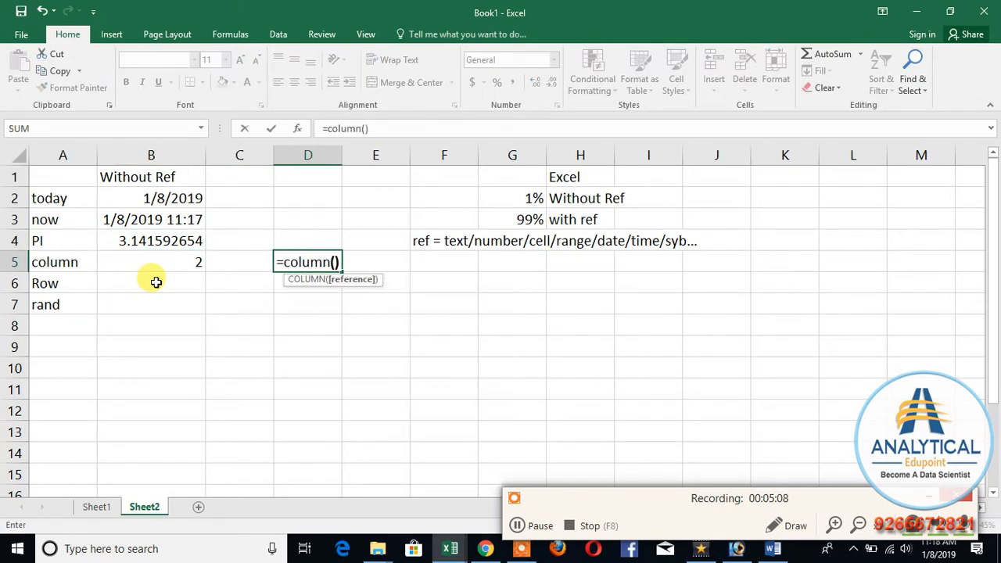
pyautogui.press('Return')
# Step: Enter =ROW() in B6 and =RAND() in B7 beside their function names
pyautogui.press('Left')
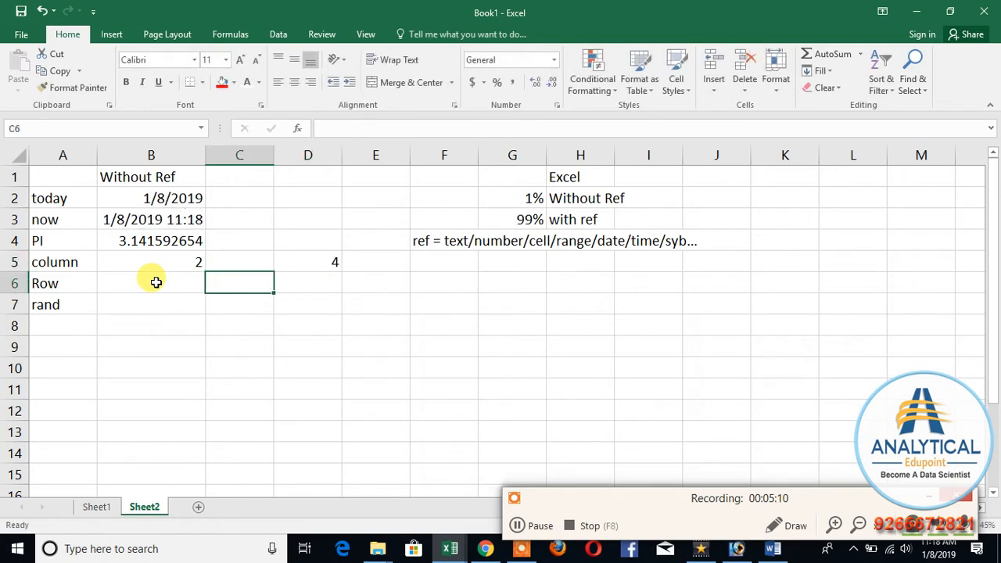
pyautogui.click(157, 282)
pyautogui.write('=row')
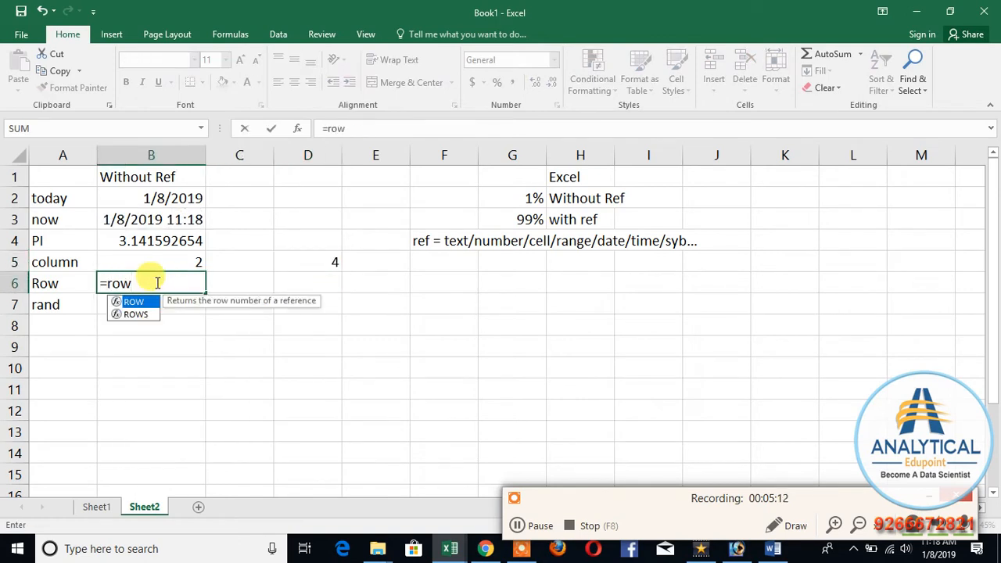
pyautogui.write('()')
pyautogui.press('Return')
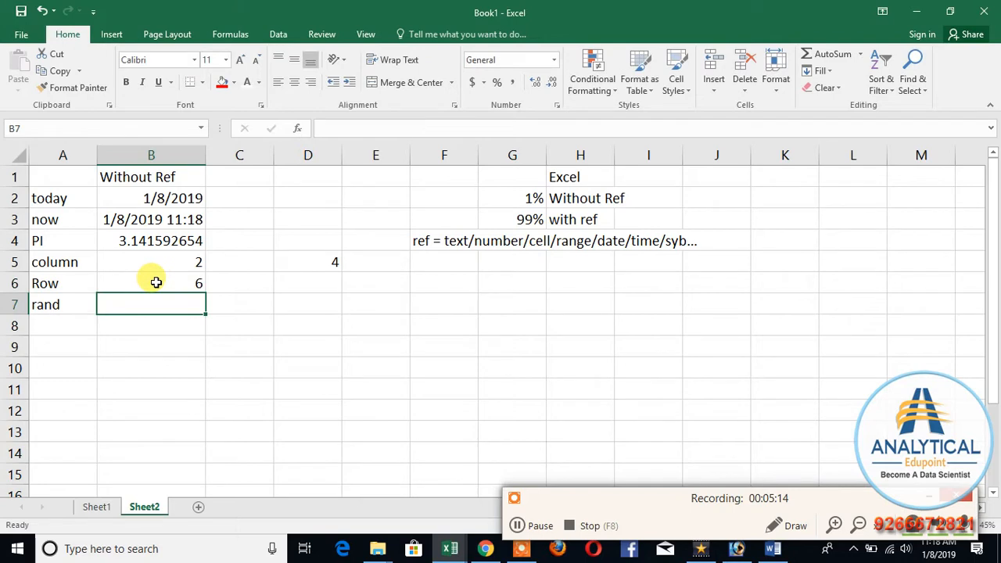
pyautogui.write('=rand')
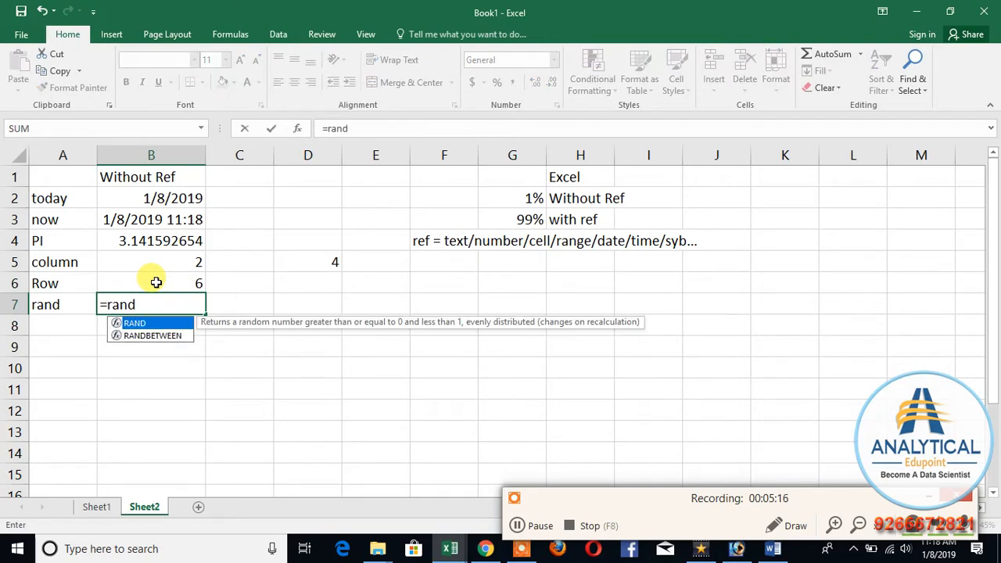
pyautogui.write('()')
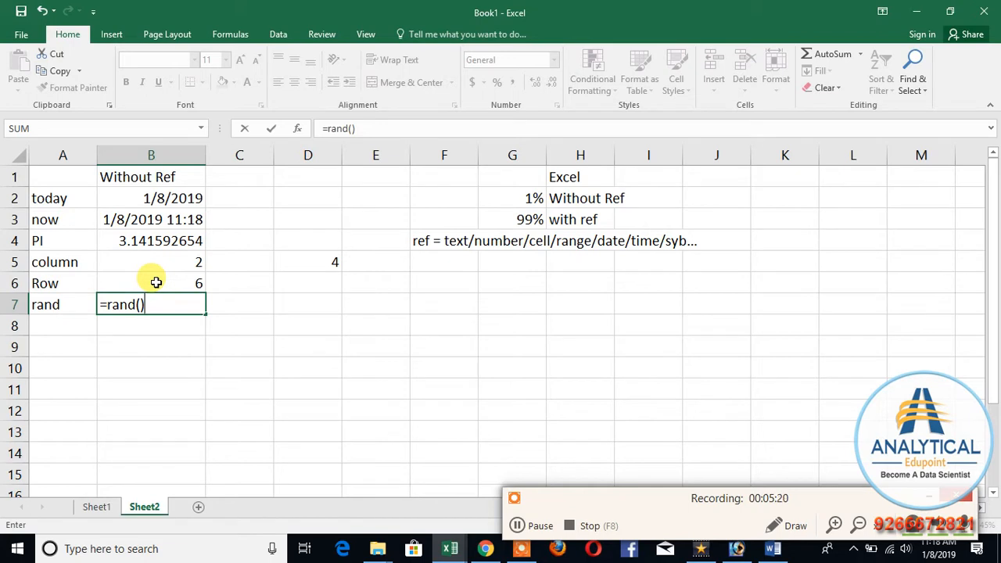
pyautogui.press('Return')
# Step: Apply all borders to the range F8:L15
pyautogui.moveTo(425, 319); pyautogui.dragTo(840, 464)
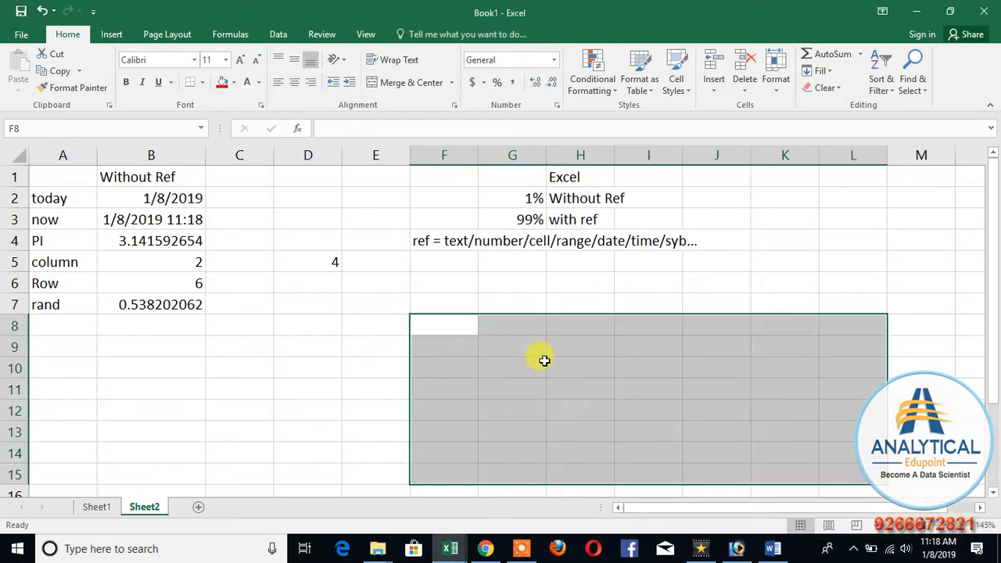
pyautogui.click(202, 82)
pyautogui.click(206, 206)
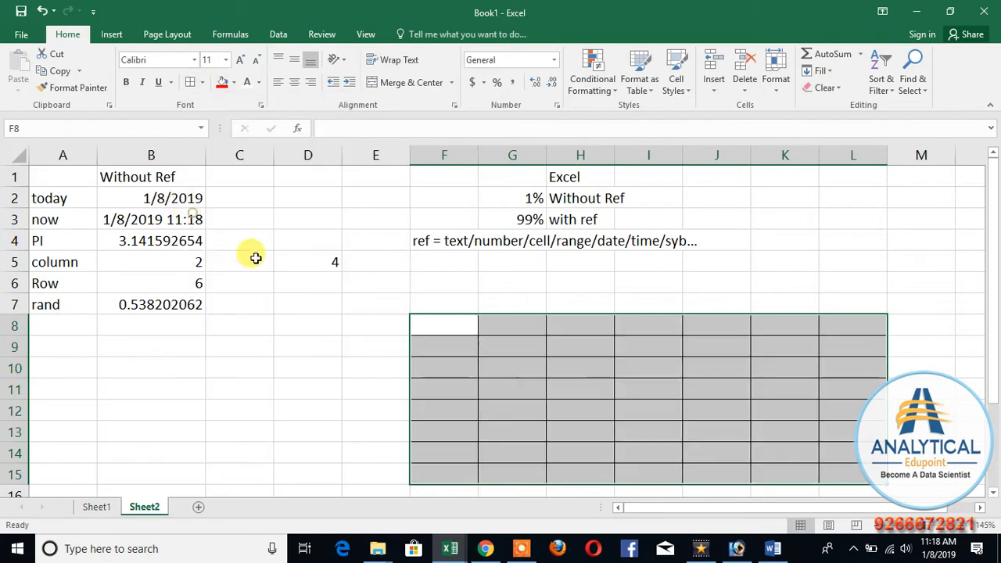
# Step: Enter =RAND() in F8 and fill the formula across the bordered range F8:L15
pyautogui.click(434, 328)
pyautogui.write('=')
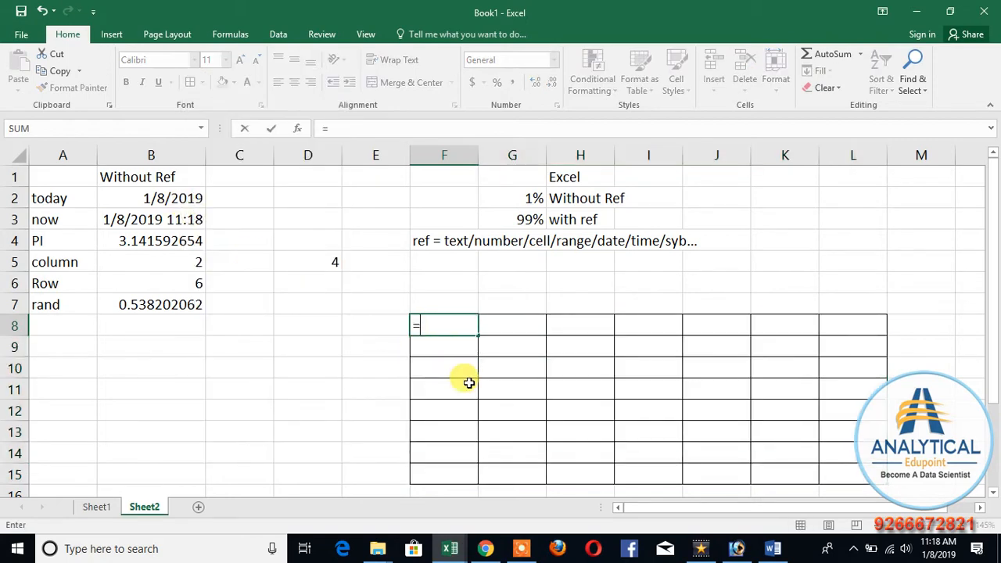
pyautogui.write('rand()')
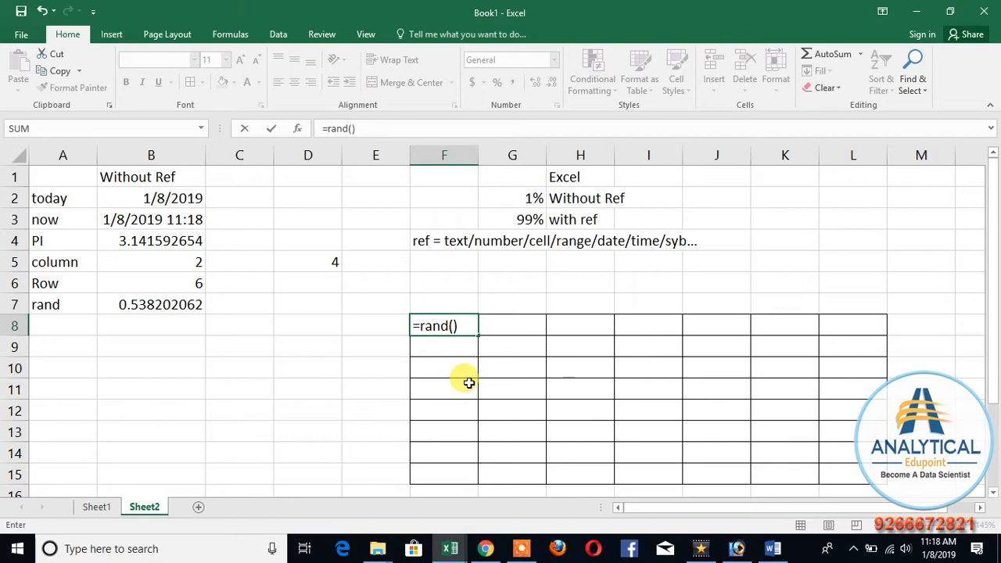
pyautogui.press('Return')
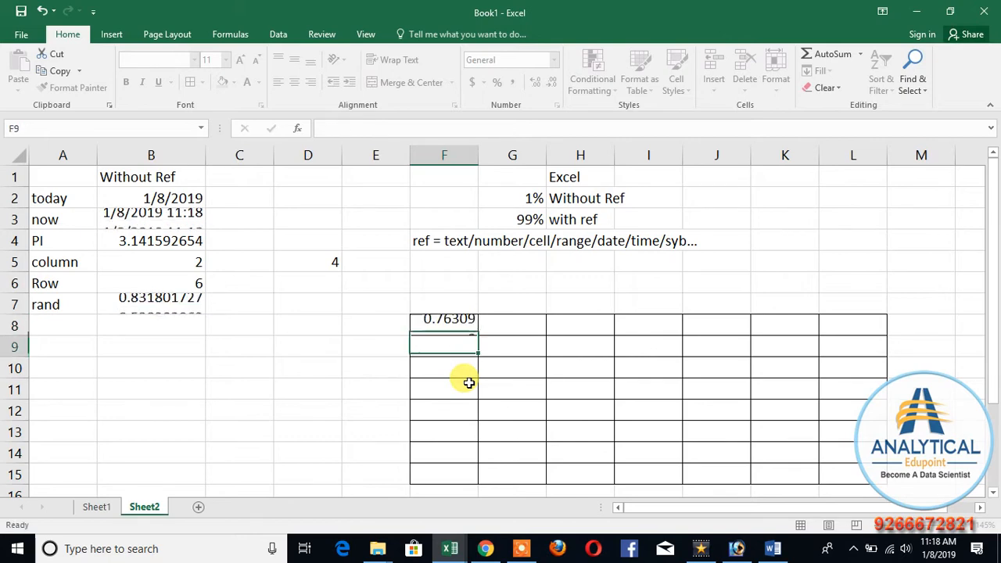
pyautogui.click(447, 324)
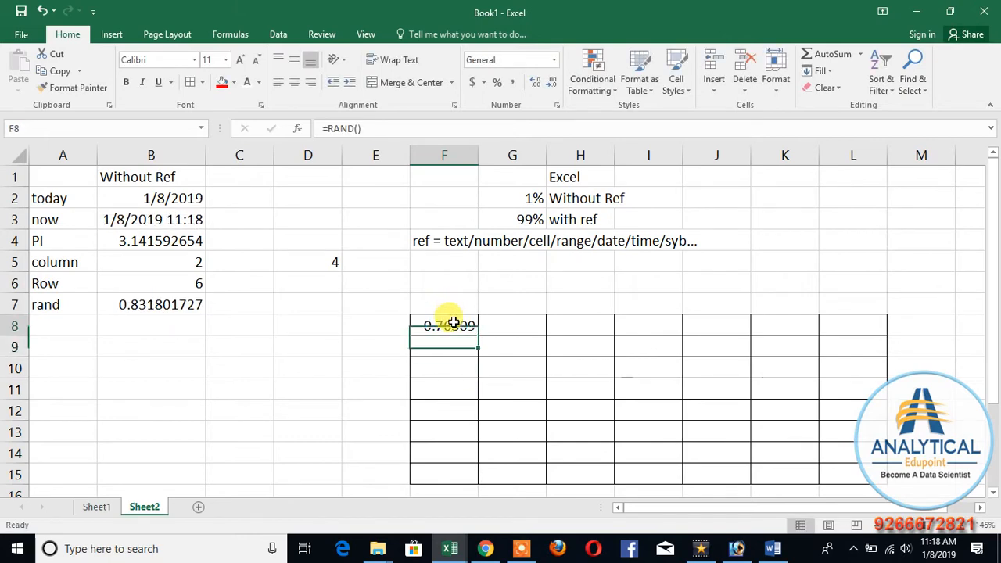
pyautogui.moveTo(476, 335); pyautogui.dragTo(889, 478)
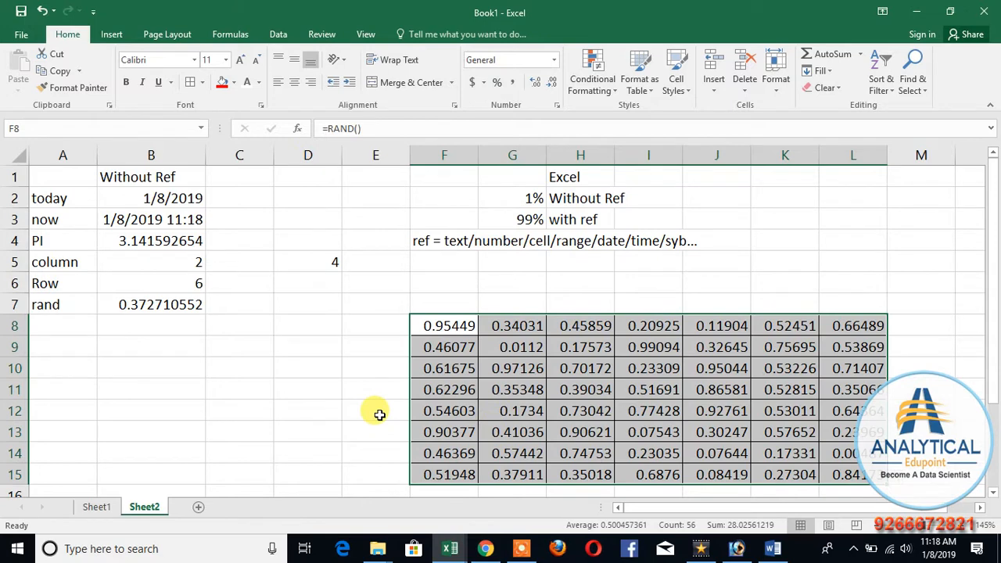
pyautogui.click(351, 412)
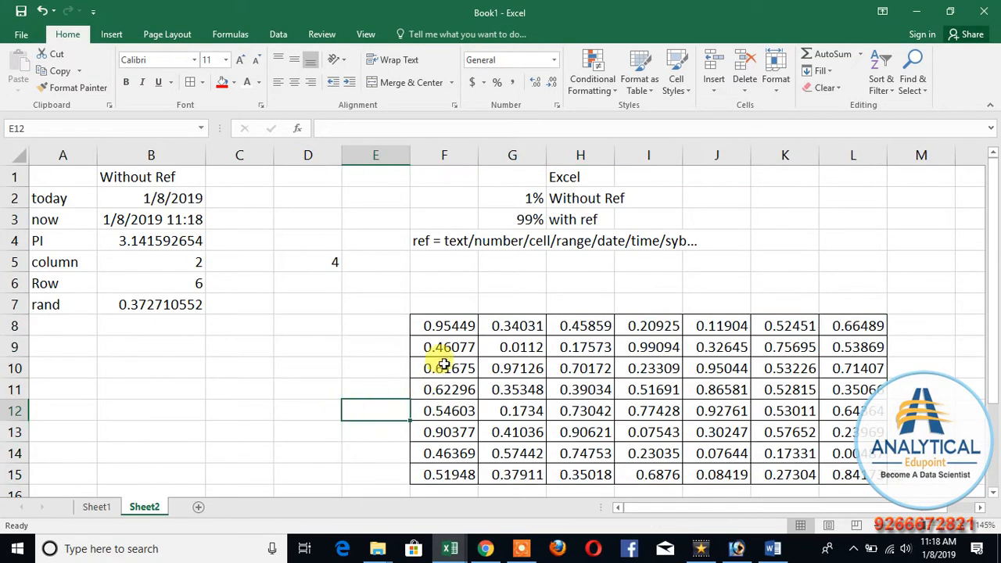
pyautogui.moveTo(453, 323); pyautogui.dragTo(866, 476)
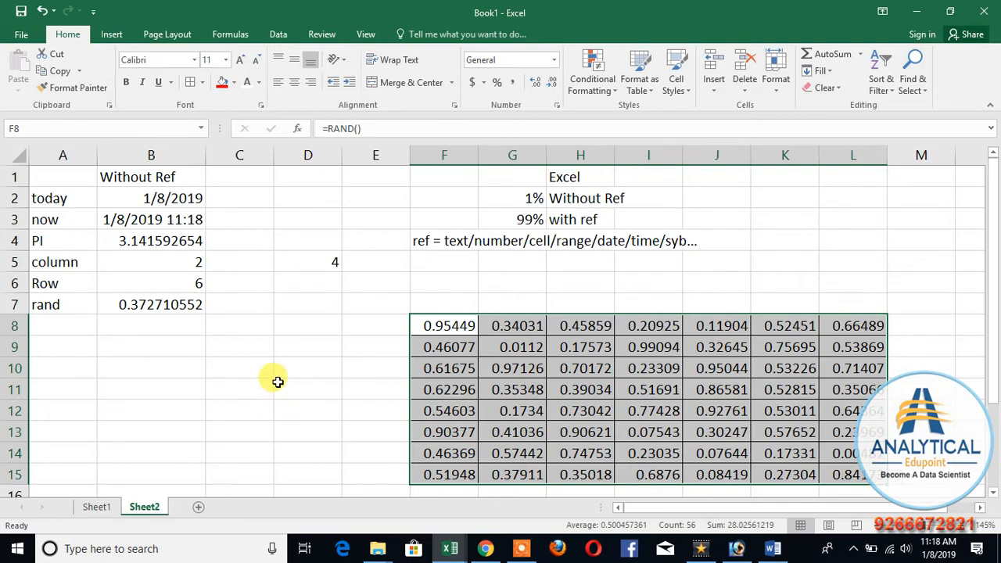
pyautogui.click(275, 385)
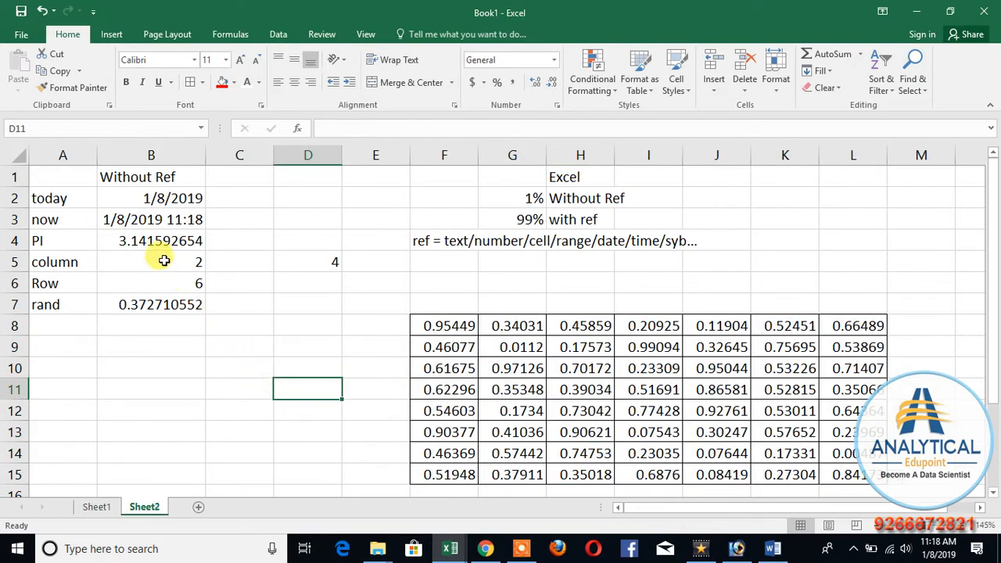
# Step: Clear the example formulas from B2:B8, keeping the "Without Ref" heading
pyautogui.click(218, 345)
pyautogui.click(155, 197)
pyautogui.moveTo(155, 198); pyautogui.dragTo(179, 333)
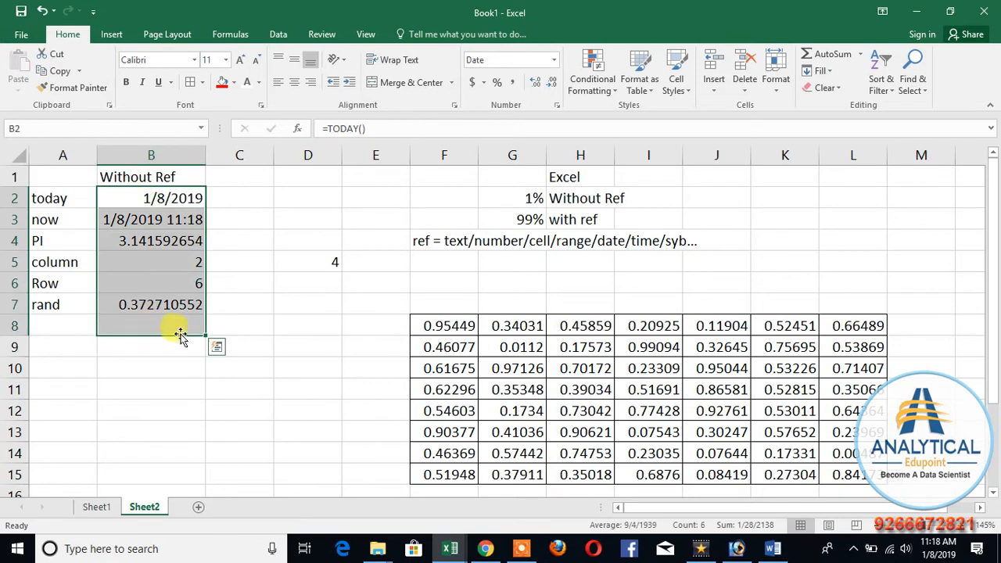
pyautogui.press('Delete')
pyautogui.click(199, 362)
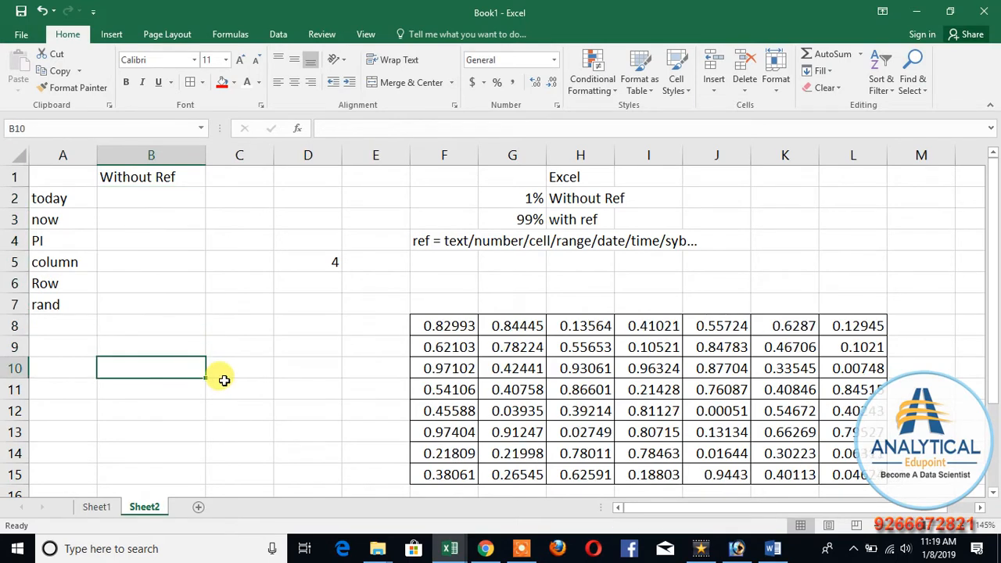
pyautogui.click(577, 175)
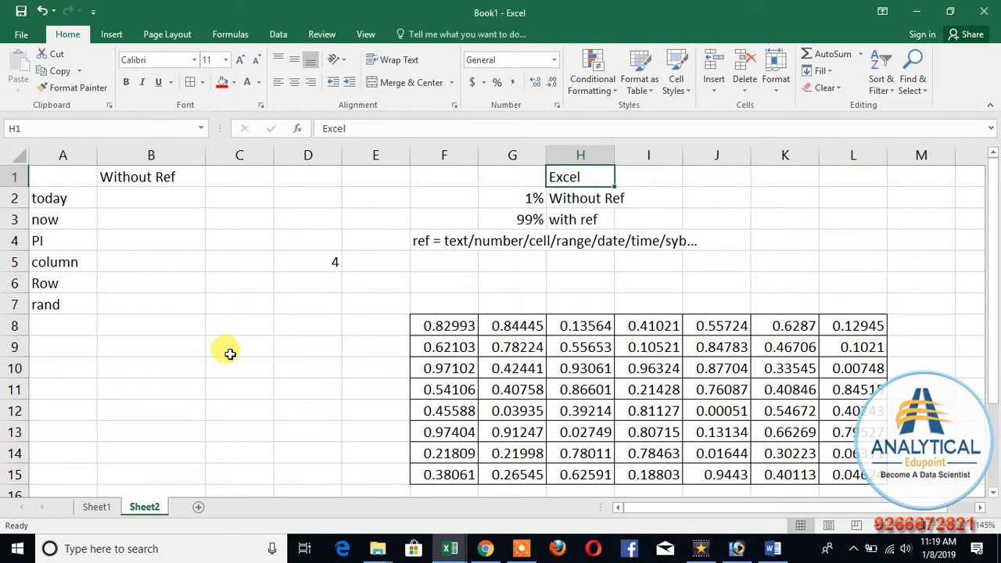
pyautogui.click(570, 197)
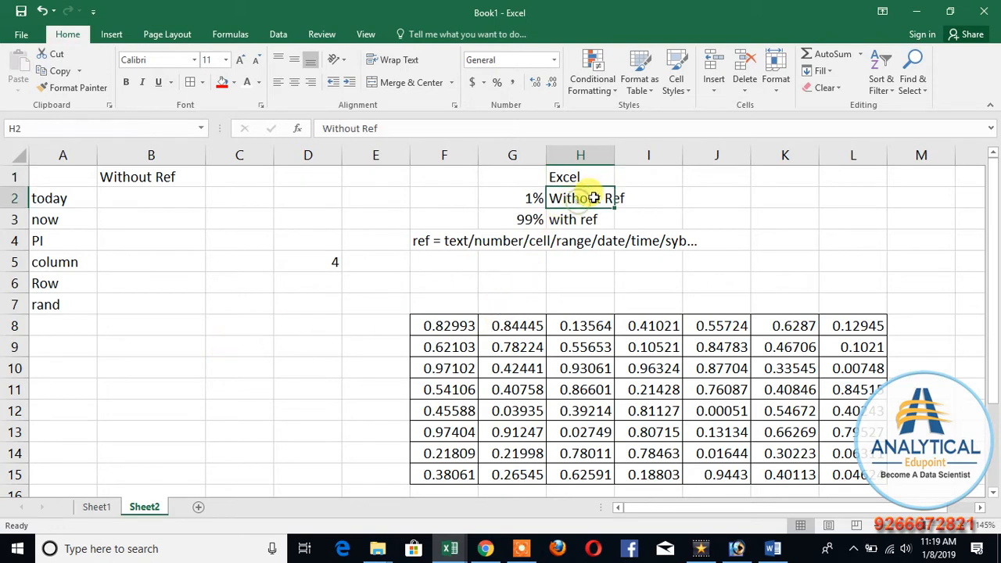
pyautogui.click(587, 224)
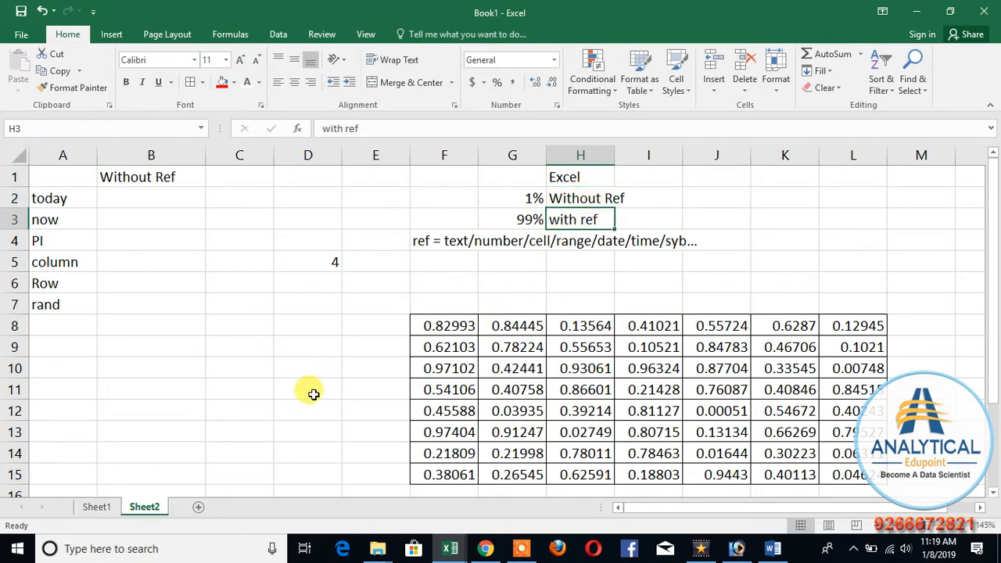
pyautogui.click(577, 197)
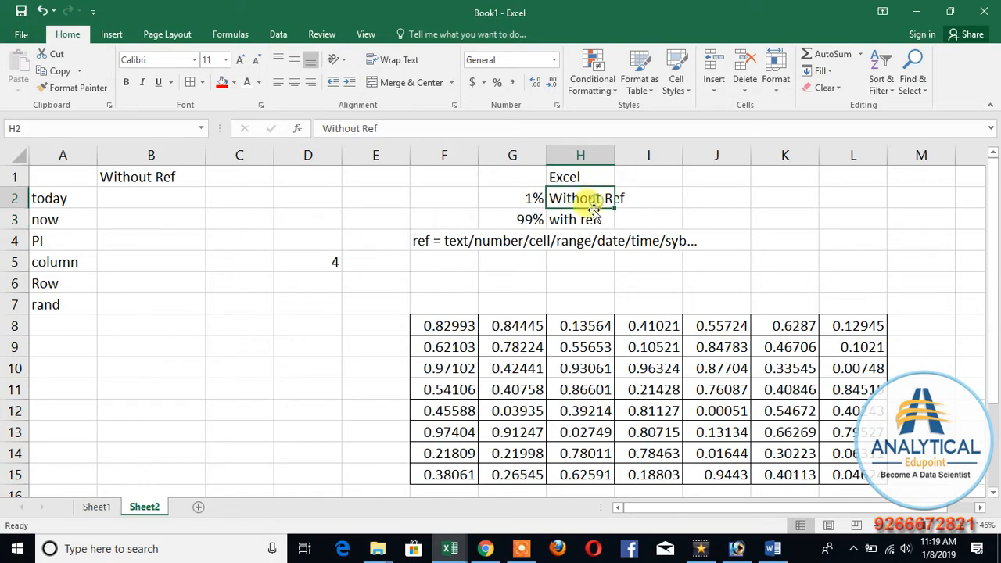
pyautogui.click(587, 223)
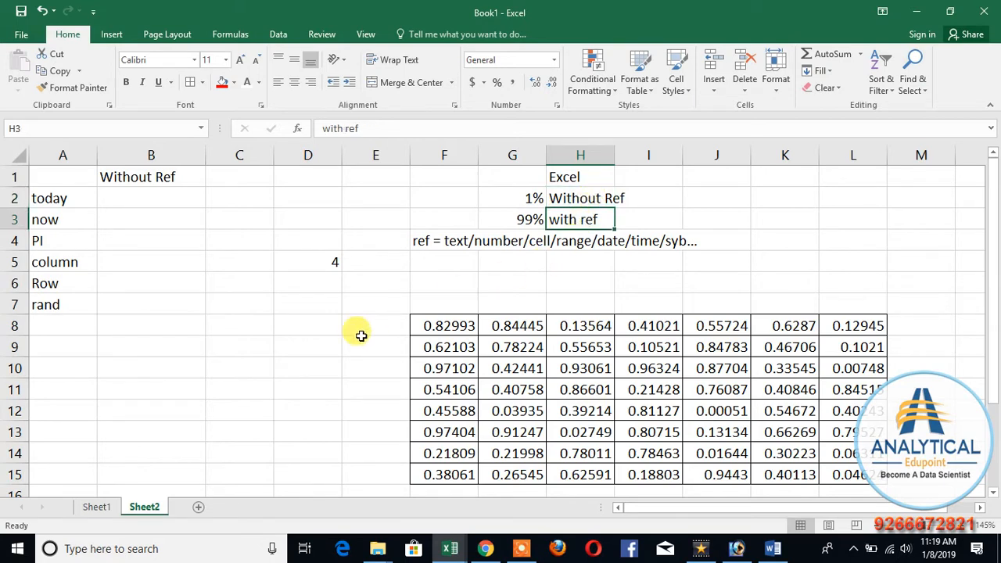
# Step: Enter =TODAY() in B2 beside the today label
pyautogui.click(147, 200)
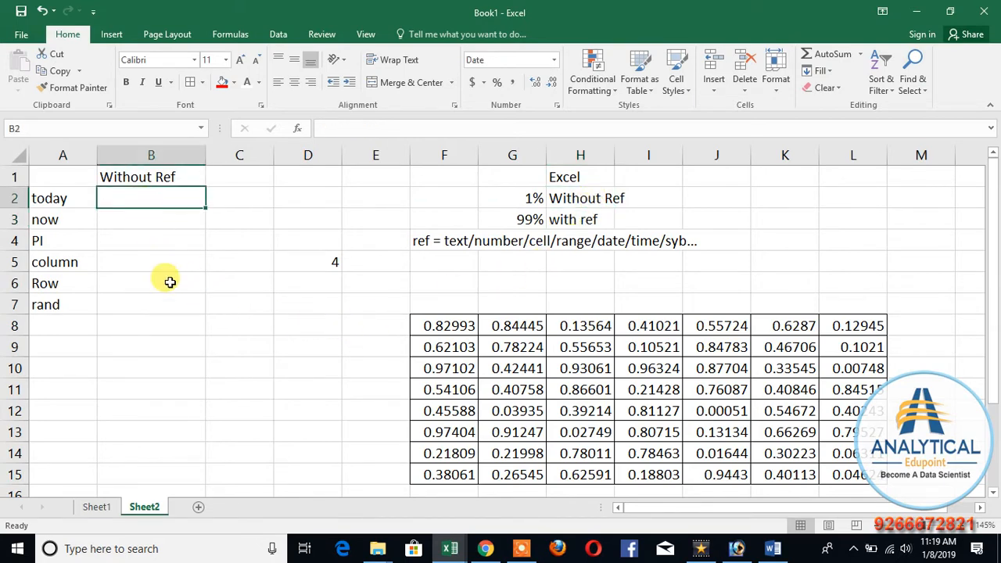
pyautogui.write('=')
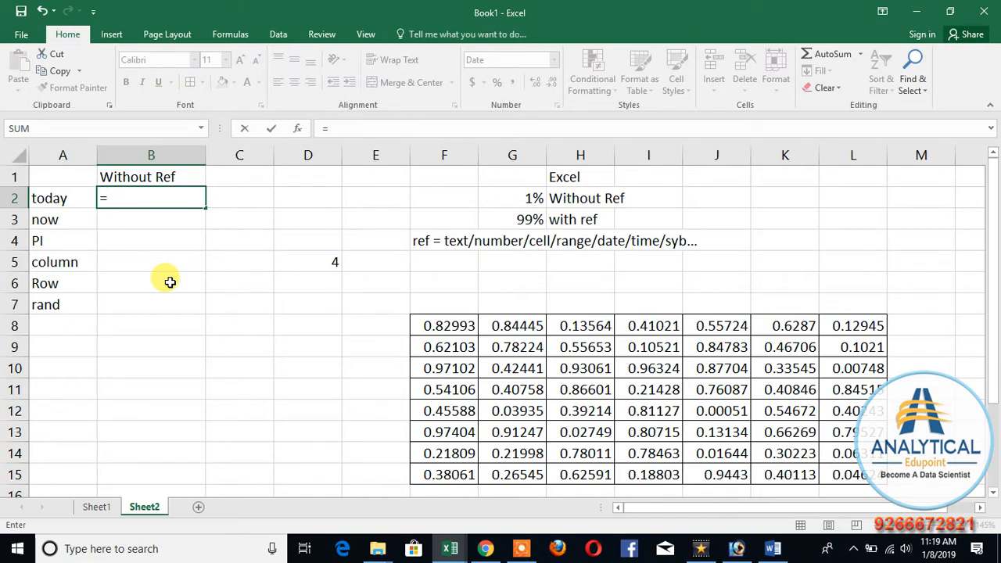
pyautogui.write('today')
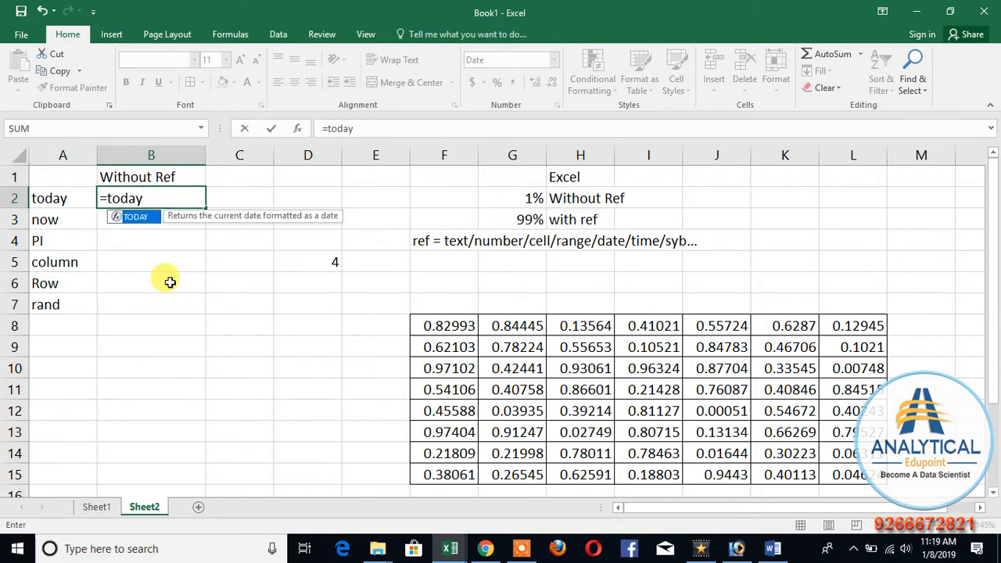
pyautogui.write('()')
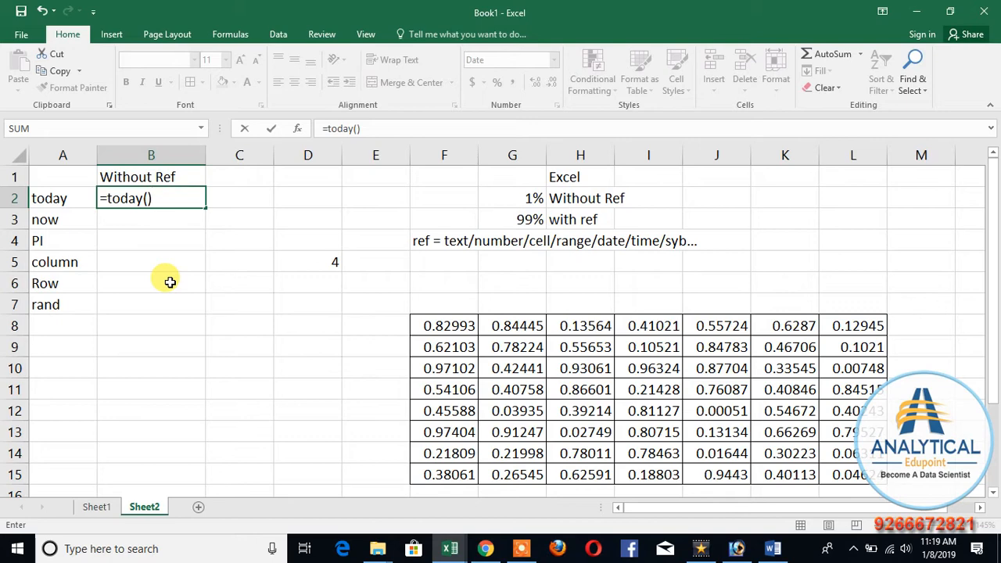
pyautogui.press('Return')
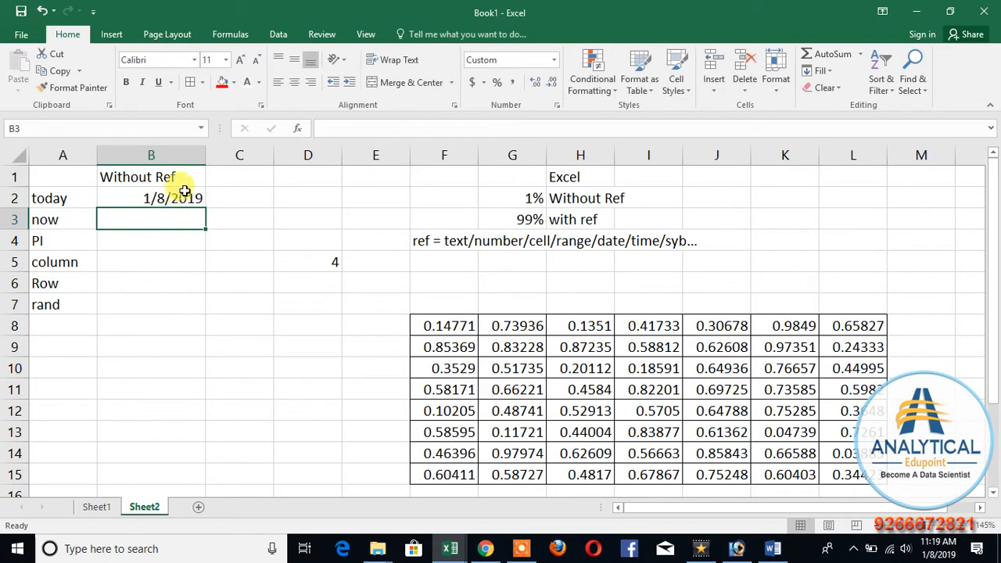
pyautogui.click(183, 192)
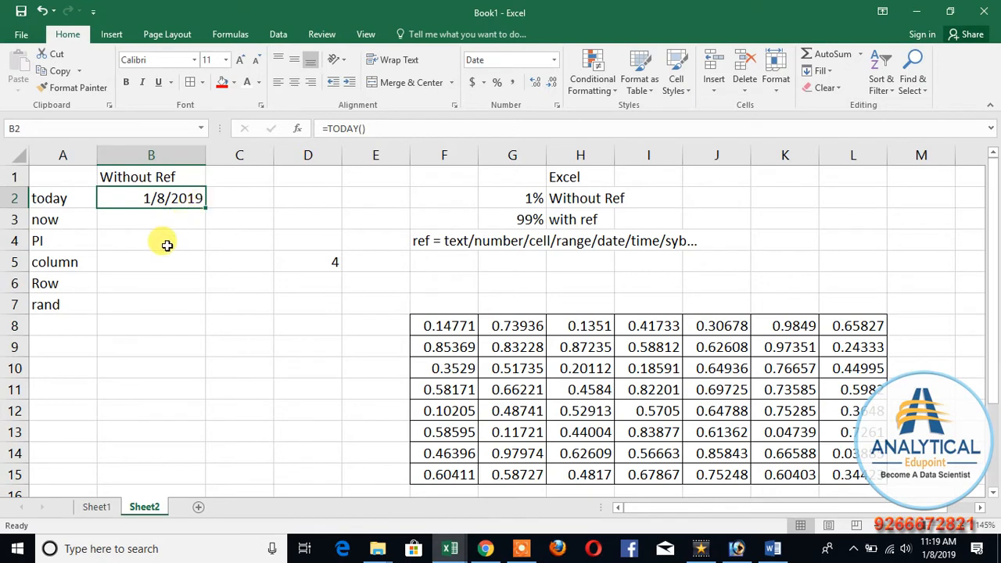
# Step: Enter =NOW() in B3 and =PI() in B4 beside their function names
pyautogui.click(143, 219)
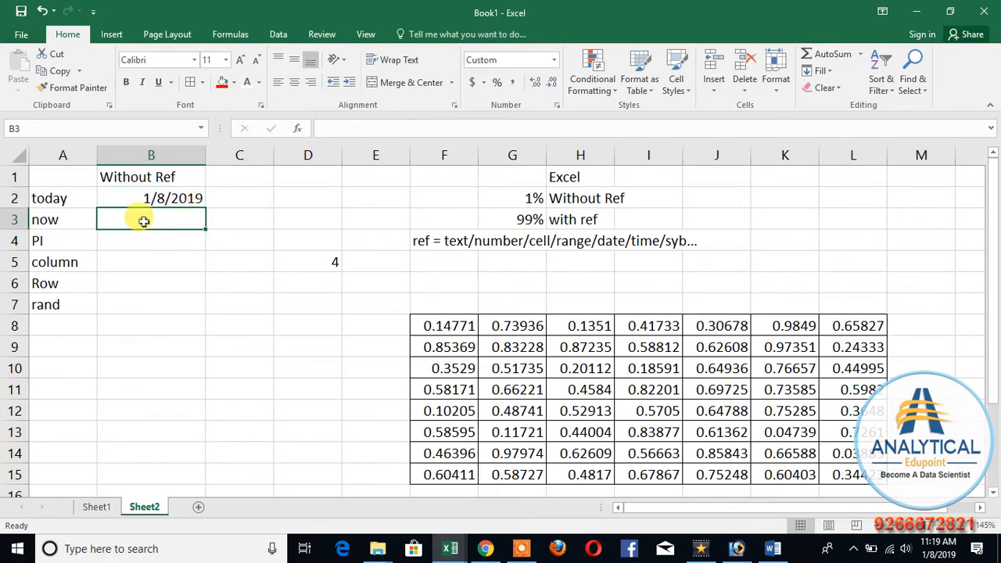
pyautogui.write('=now()')
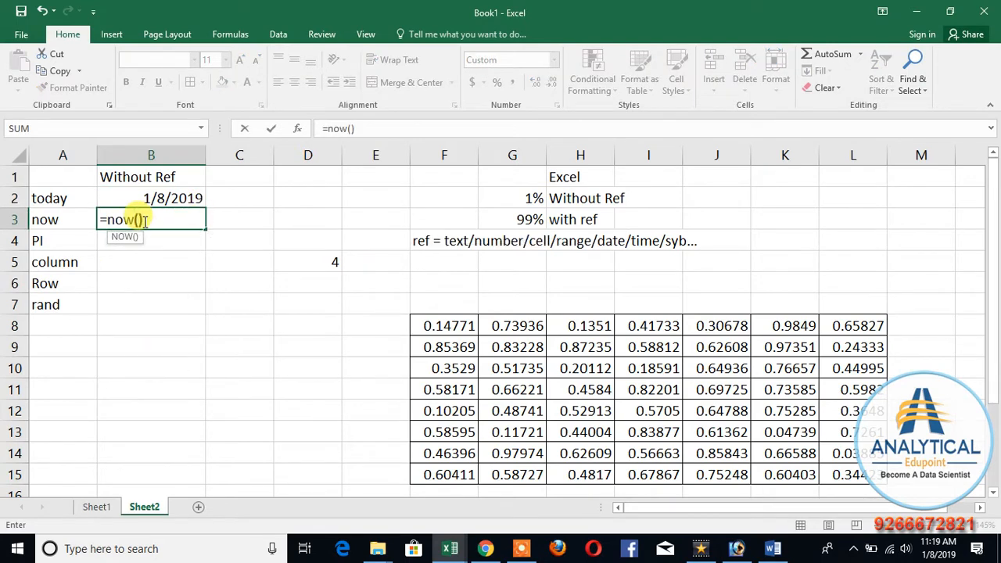
pyautogui.press('Return')
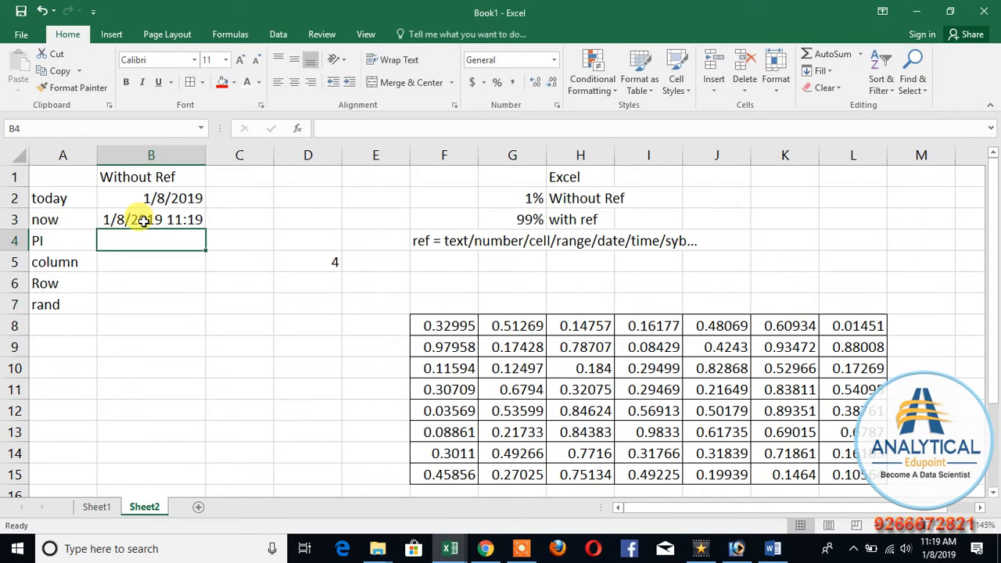
pyautogui.write('=pi()')
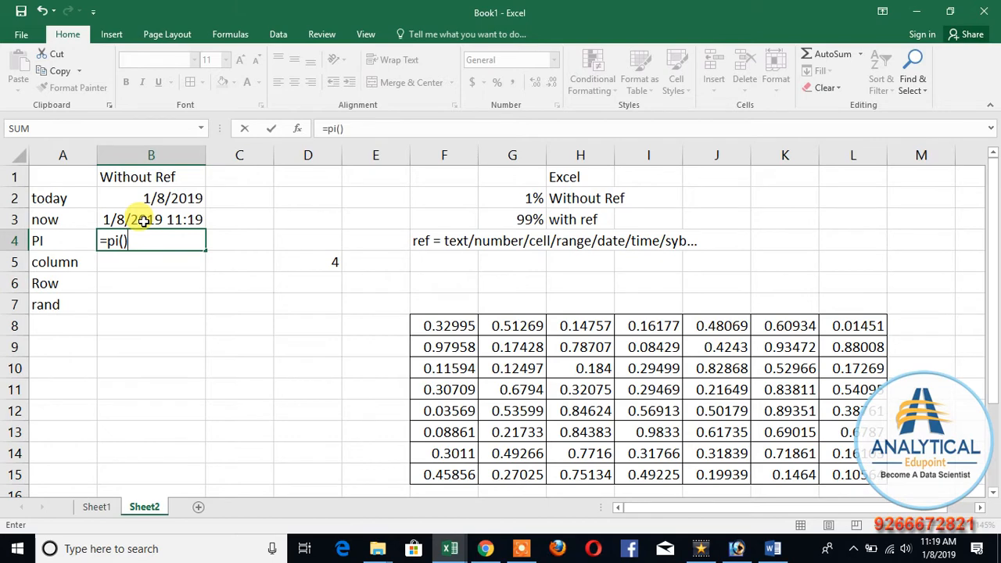
pyautogui.press('Return')
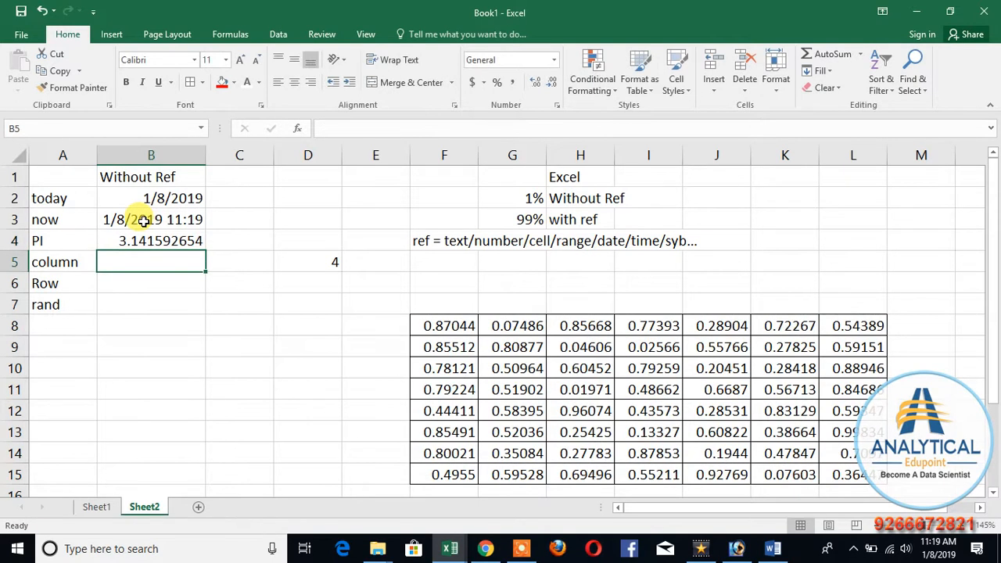
# Step: Enter =COLUMN() in B5 beside the column label
pyautogui.write('=column')
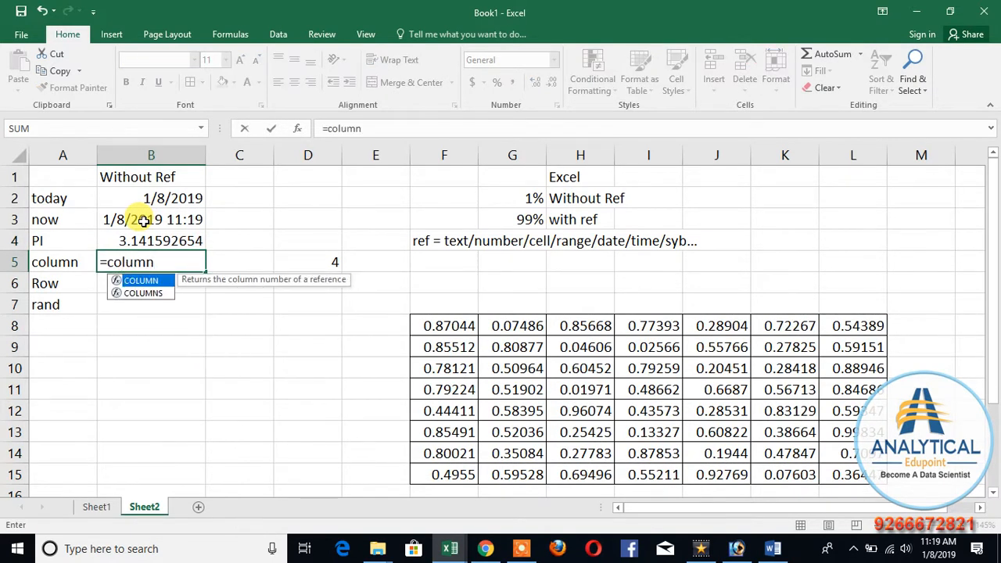
pyautogui.write('()')
pyautogui.press('Return')
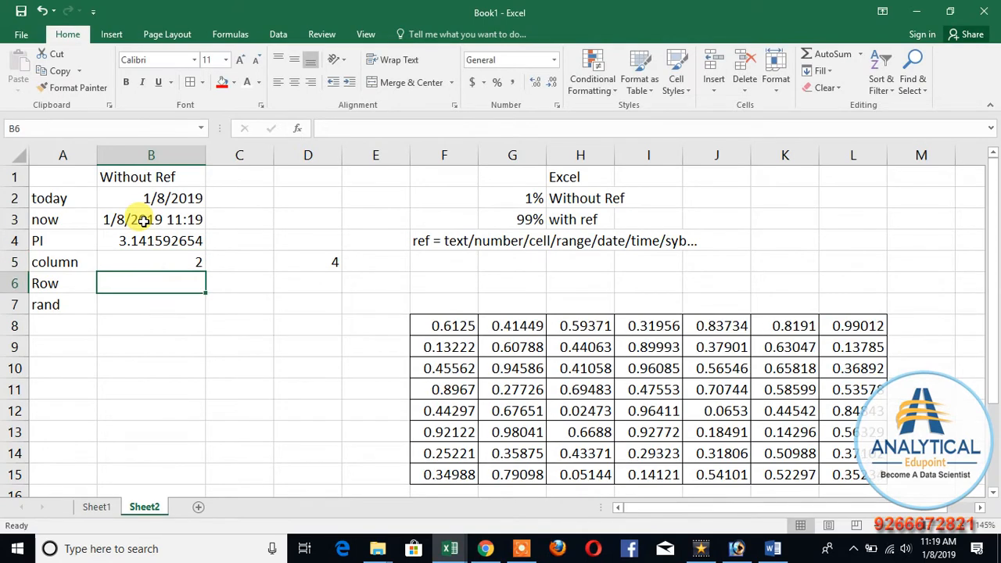
pyautogui.press('Up')
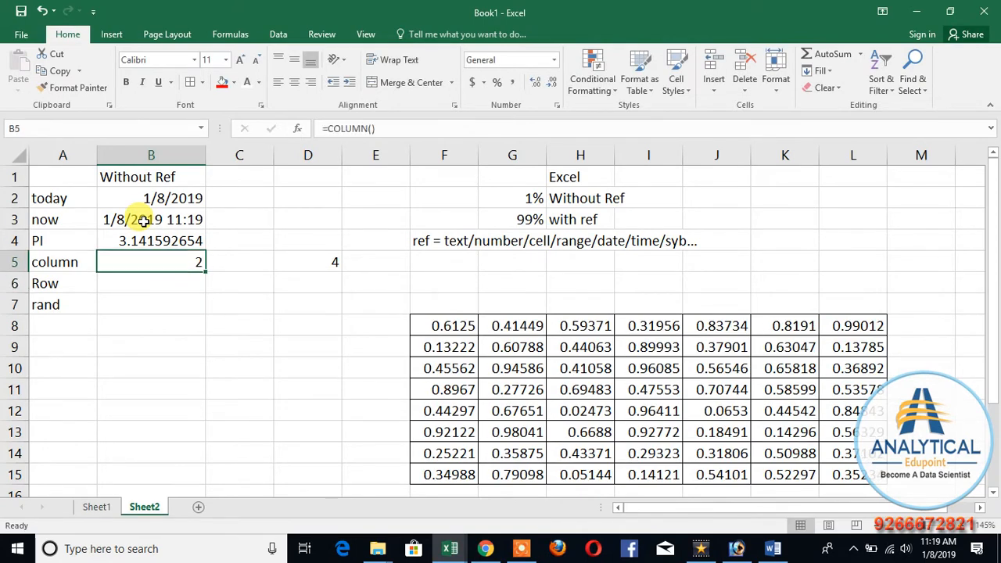
# Step: Fill cell B5 with red to highlight the COLUMN result
pyautogui.click(278, 325)
pyautogui.click(222, 341)
pyautogui.click(156, 262)
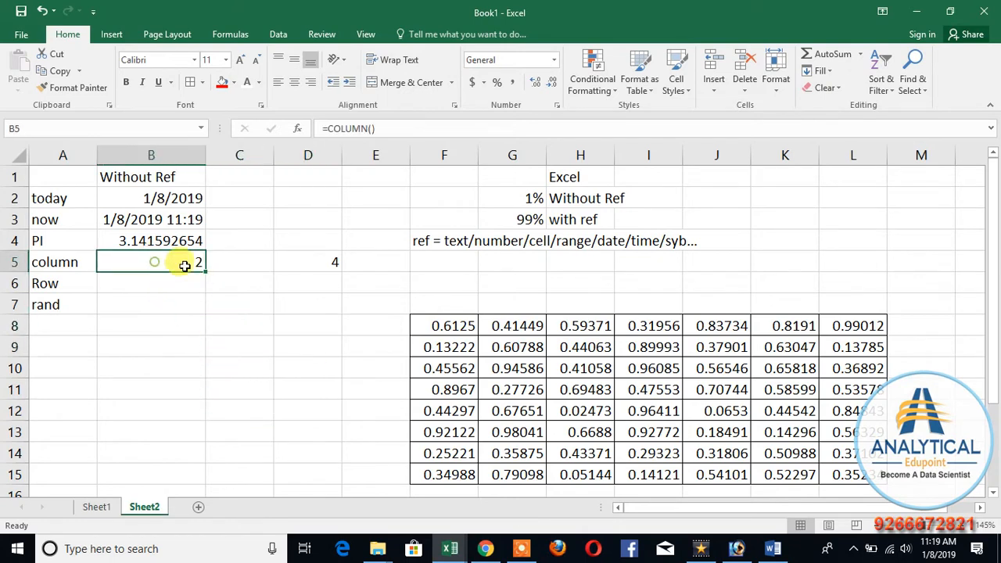
pyautogui.click(222, 82)
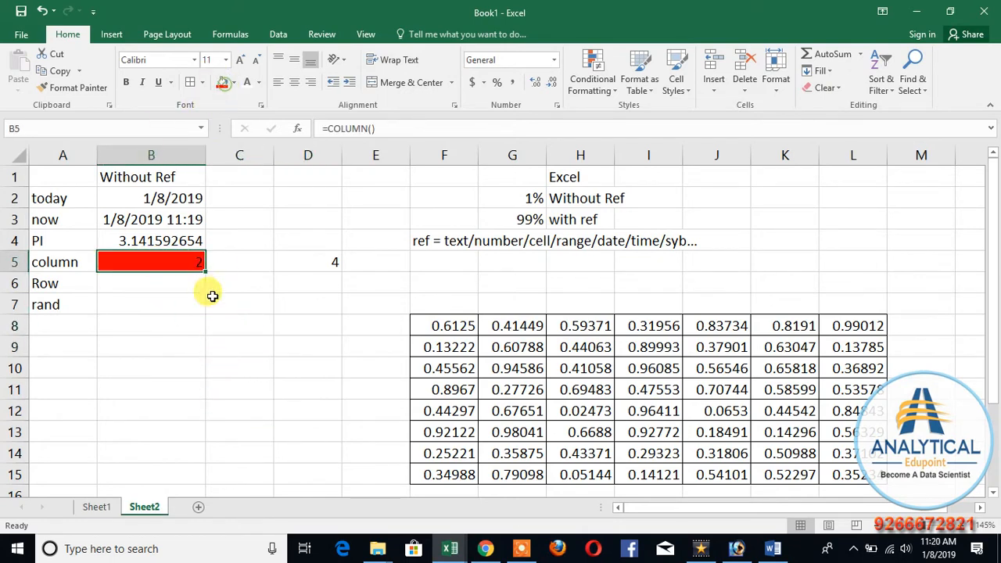
pyautogui.click(62, 155)
pyautogui.click(151, 155)
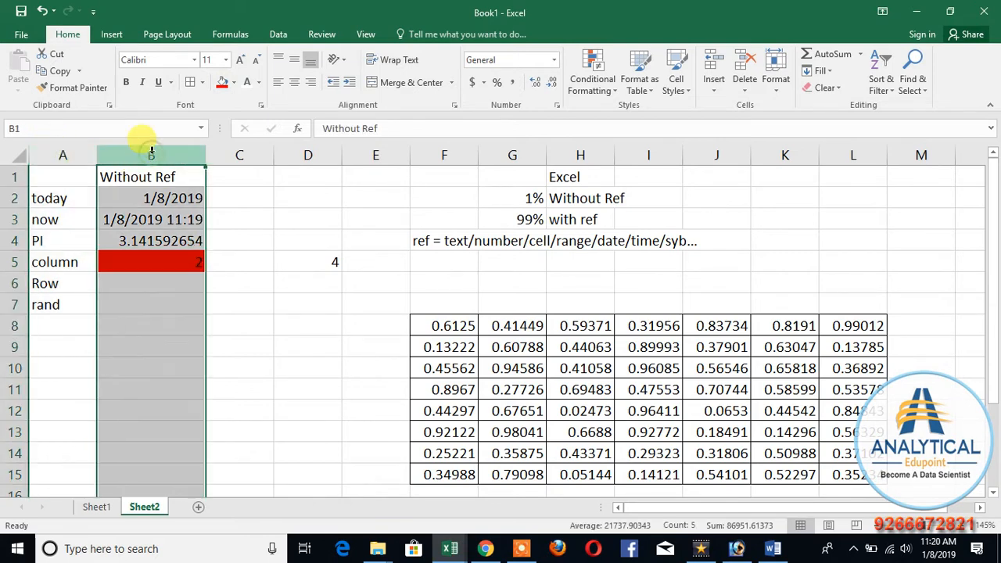
pyautogui.click(169, 263)
# Step: Clear the range D4:D8 and enter =COLUMN() again in D5
pyautogui.moveTo(331, 242); pyautogui.dragTo(306, 336)
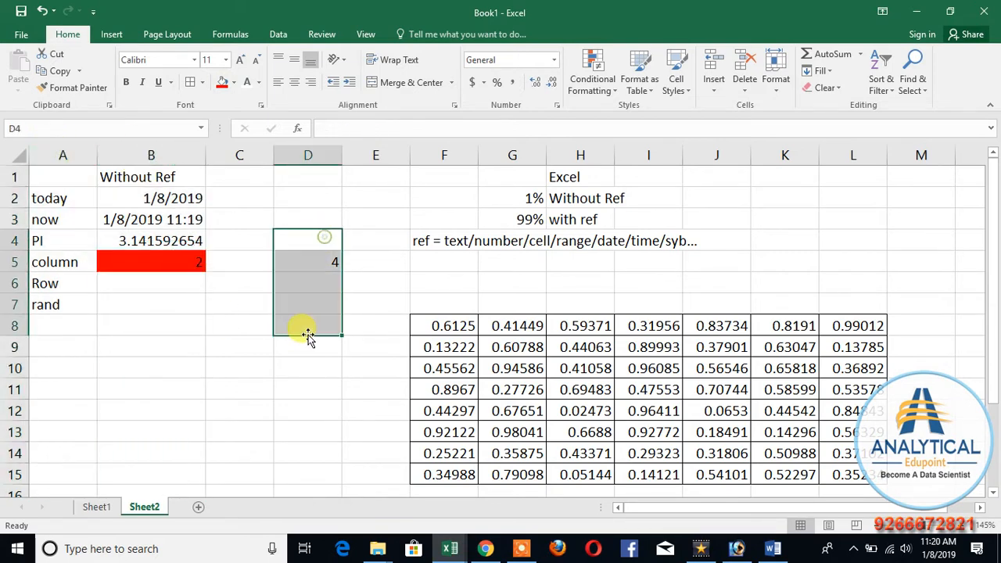
pyautogui.press('Delete')
pyautogui.click(291, 260)
pyautogui.write('=')
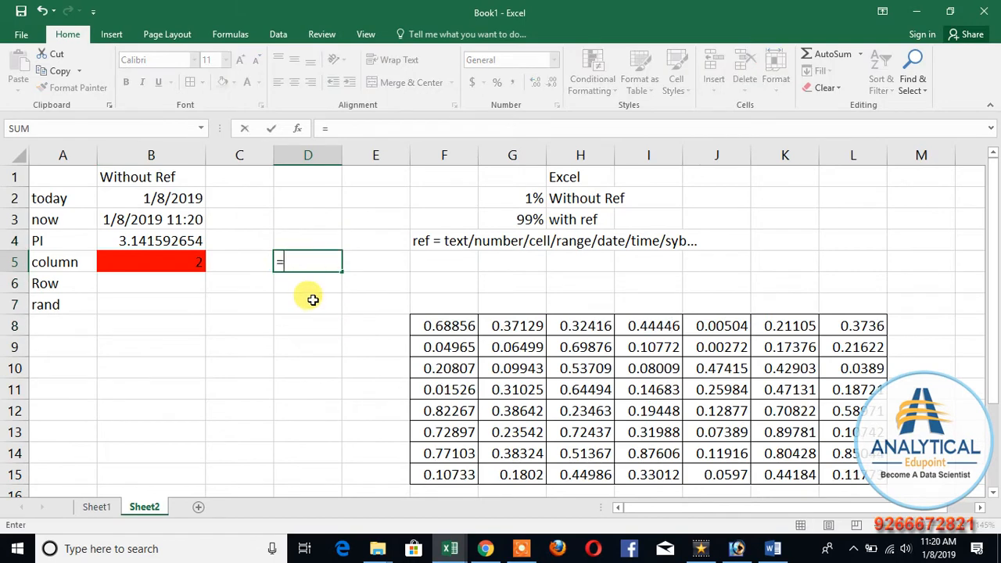
pyautogui.write('column()')
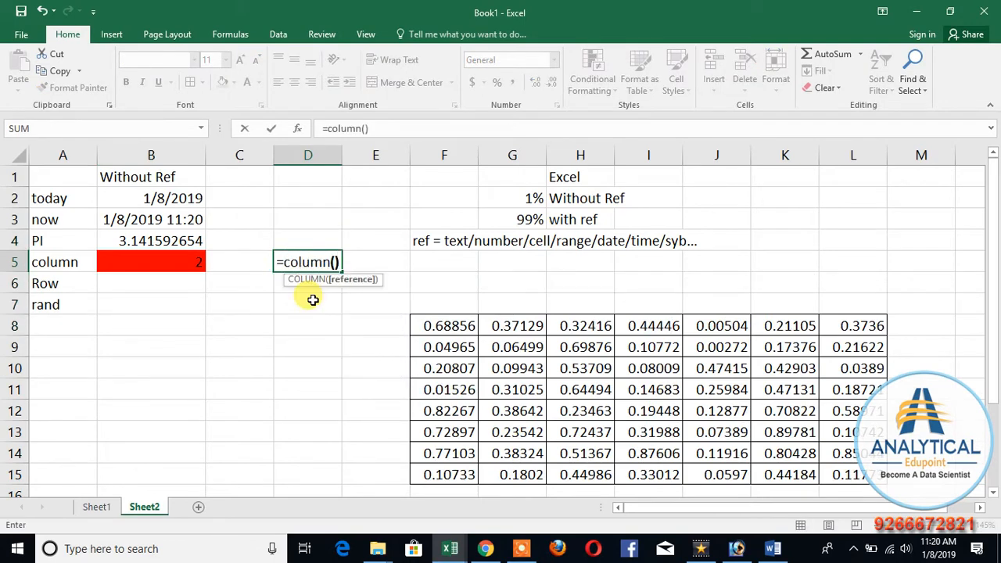
pyautogui.press('Return')
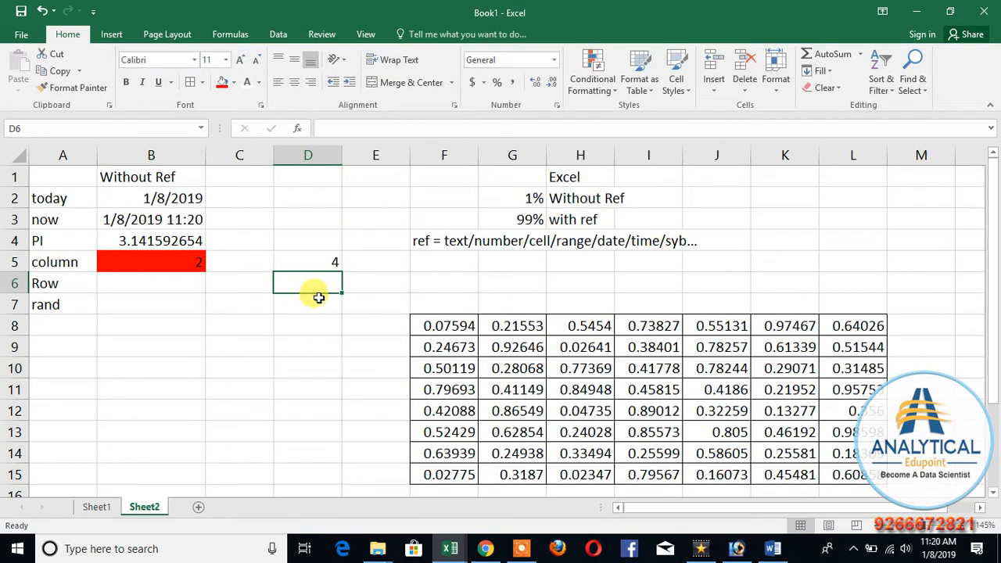
# Step: Delete the COLUMN formula from cell D5
pyautogui.click(313, 153)
pyautogui.click(313, 262)
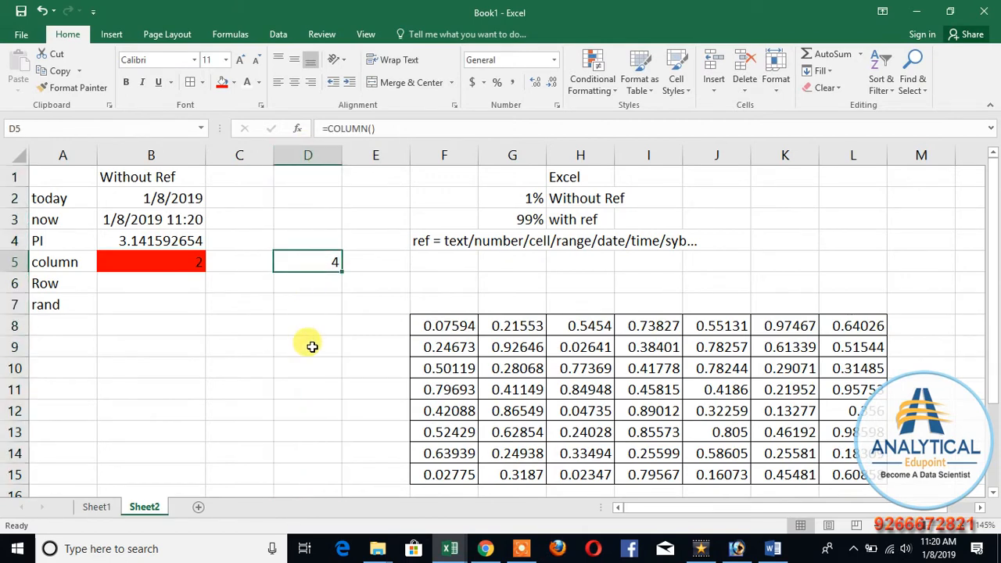
pyautogui.press('Delete')
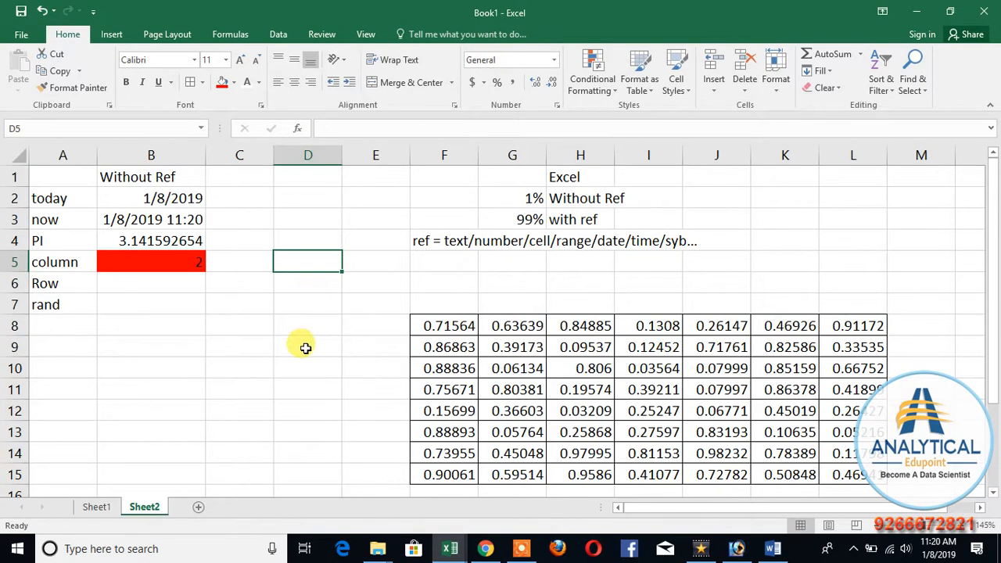
# Step: Enter =ROW() in B6 and =RAND() in B7 to complete the list of example formulas
pyautogui.click(164, 288)
pyautogui.write('=')
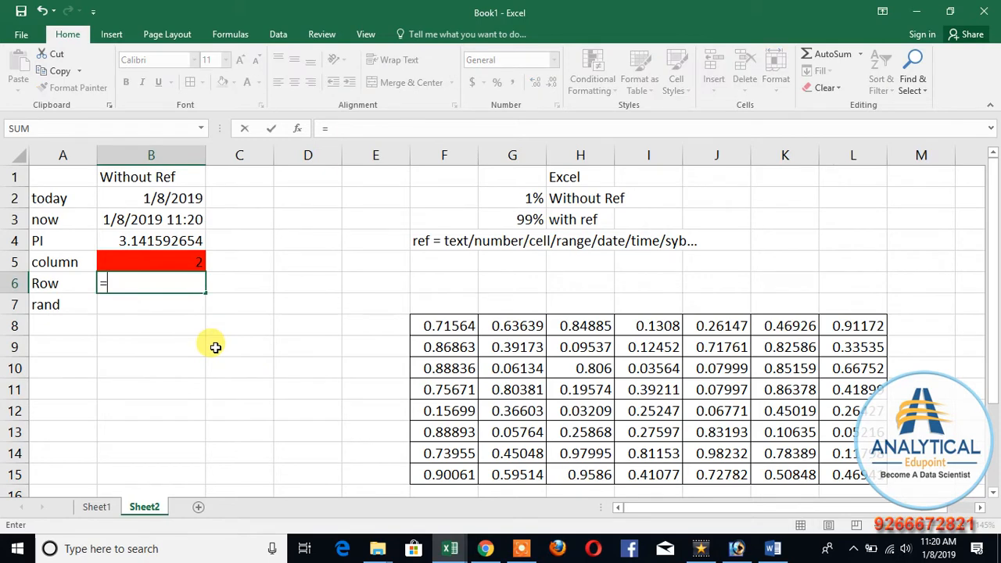
pyautogui.write('row()')
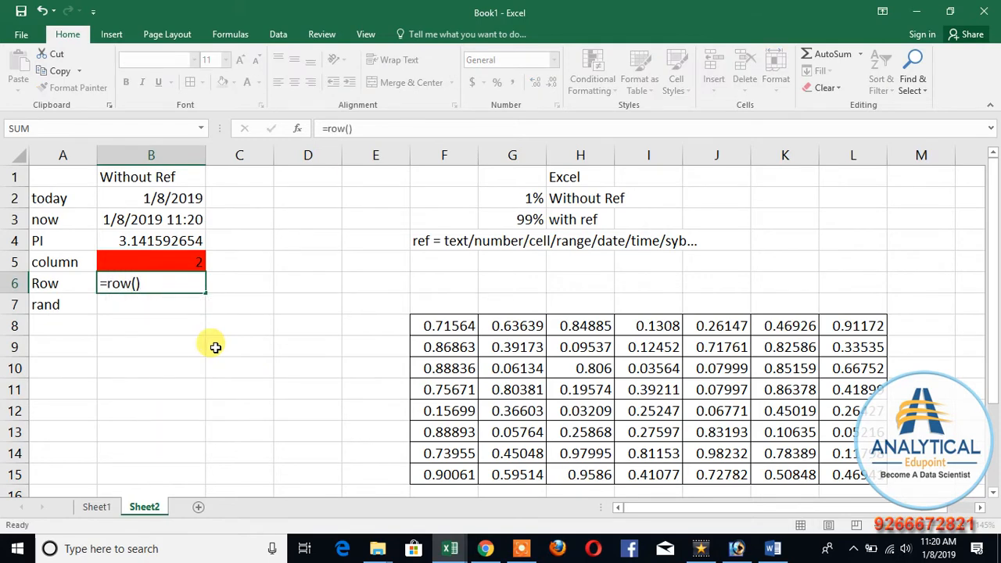
pyautogui.press('Return')
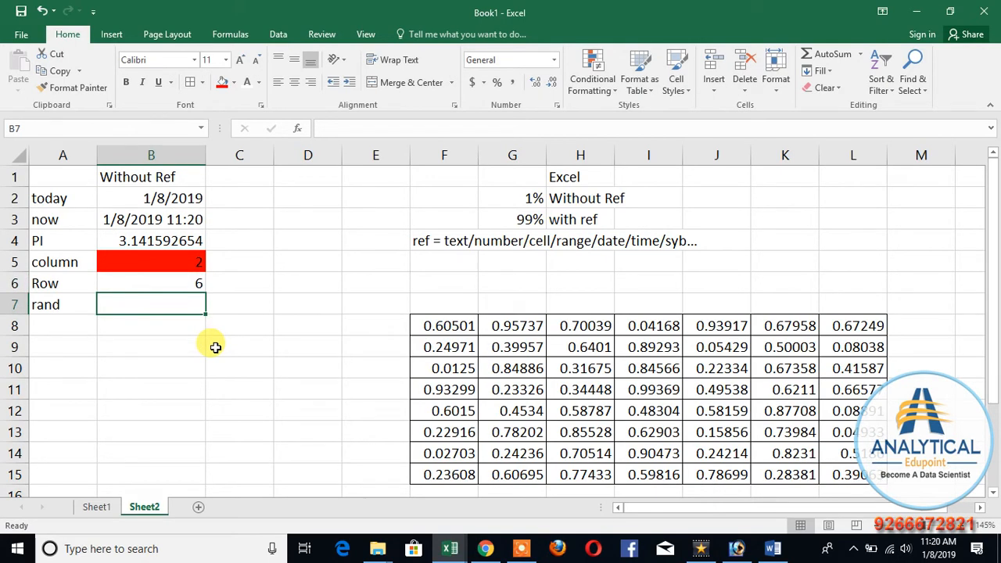
pyautogui.write('=rand')
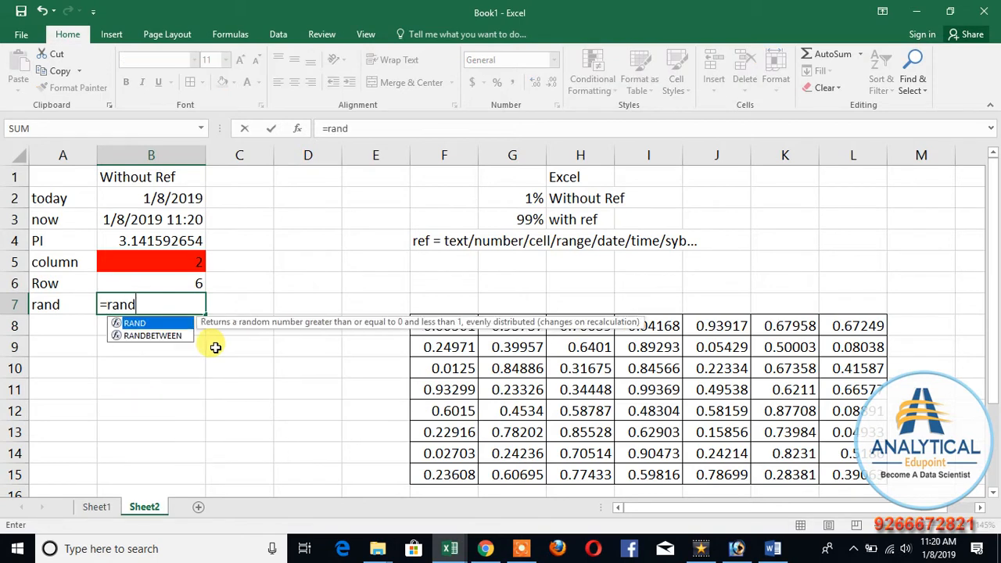
pyautogui.write('()')
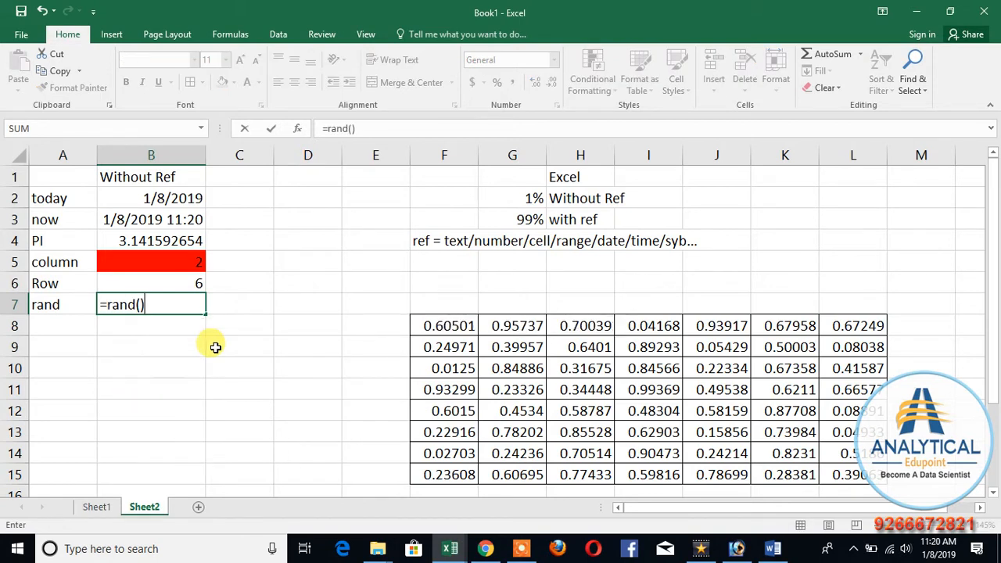
pyautogui.press('Return')
# Step: Clear the bordered range F8:L15 and enter the decimals 0.99, 0.95, 0.98 and 0.87 in F8:F11
pyautogui.moveTo(447, 327); pyautogui.dragTo(860, 479)
pyautogui.press('Delete')
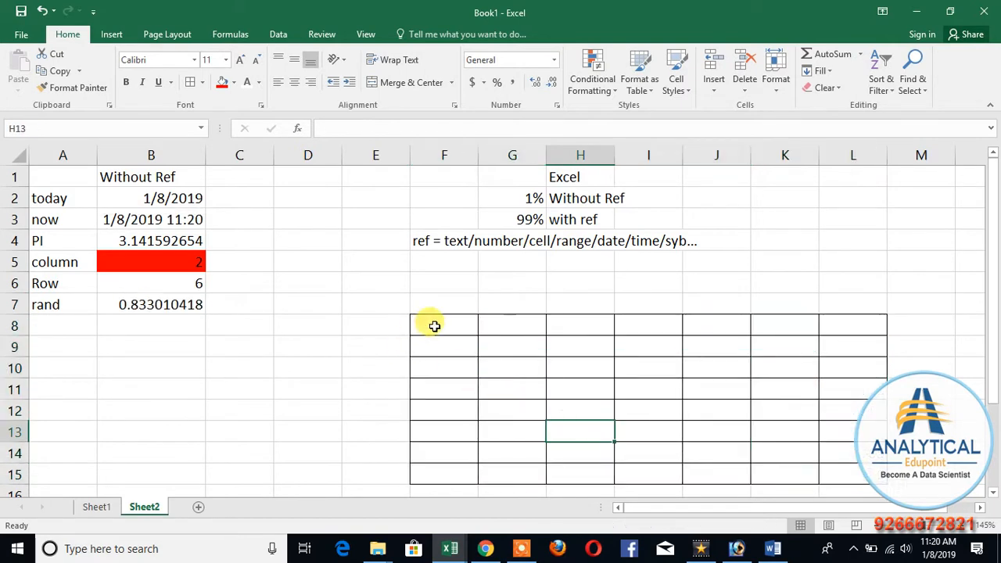
pyautogui.moveTo(431, 326)
pyautogui.mouseDown()
pyautogui.moveTo(586, 409)
pyautogui.moveTo(849, 470)
pyautogui.moveTo(480, 368)
pyautogui.moveTo(438, 325)
pyautogui.mouseUp()
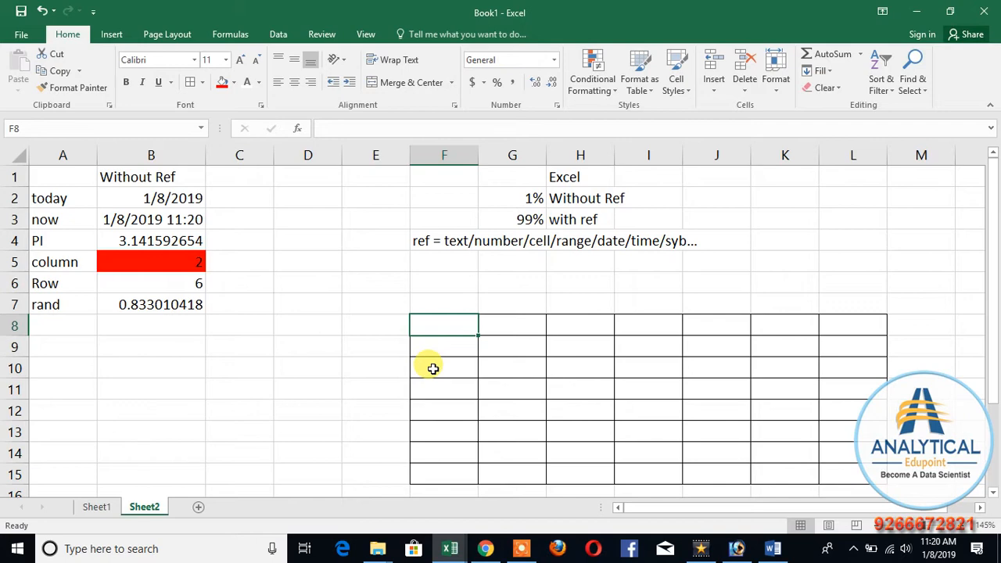
pyautogui.write('0.99')
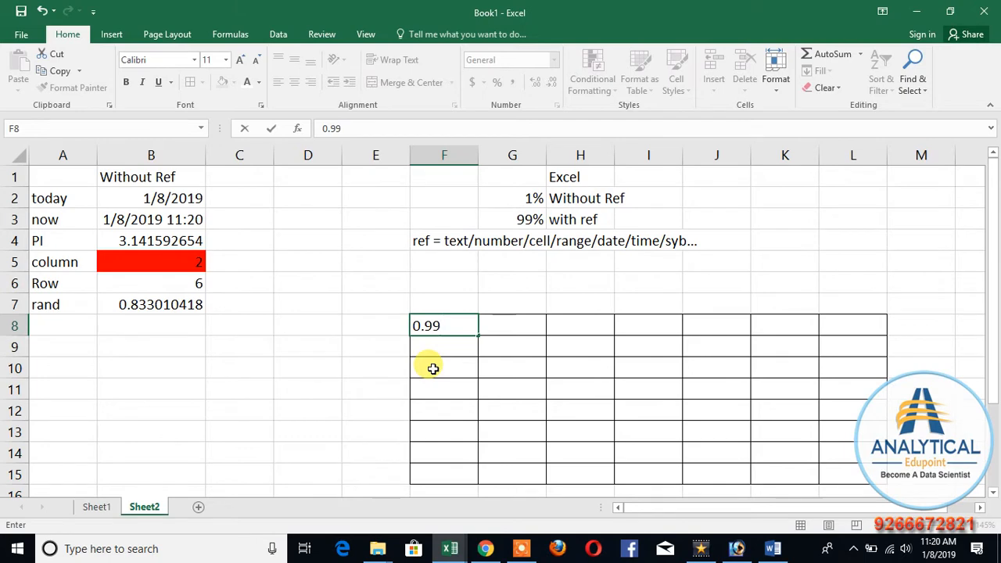
pyautogui.press('Return')
pyautogui.write('0.')
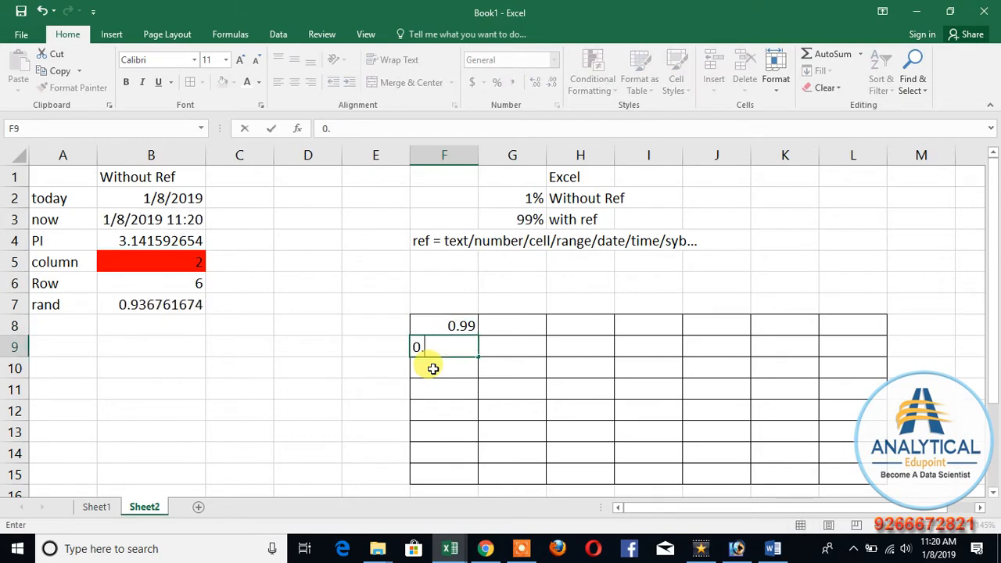
pyautogui.write('95')
pyautogui.press('Return')
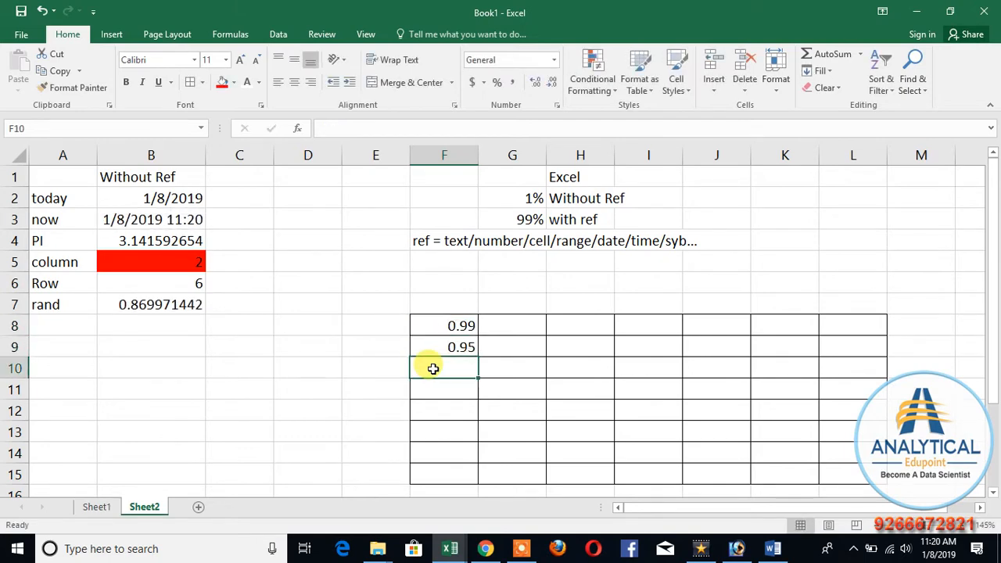
pyautogui.write('0.98')
pyautogui.press('Return')
pyautogui.write('0')
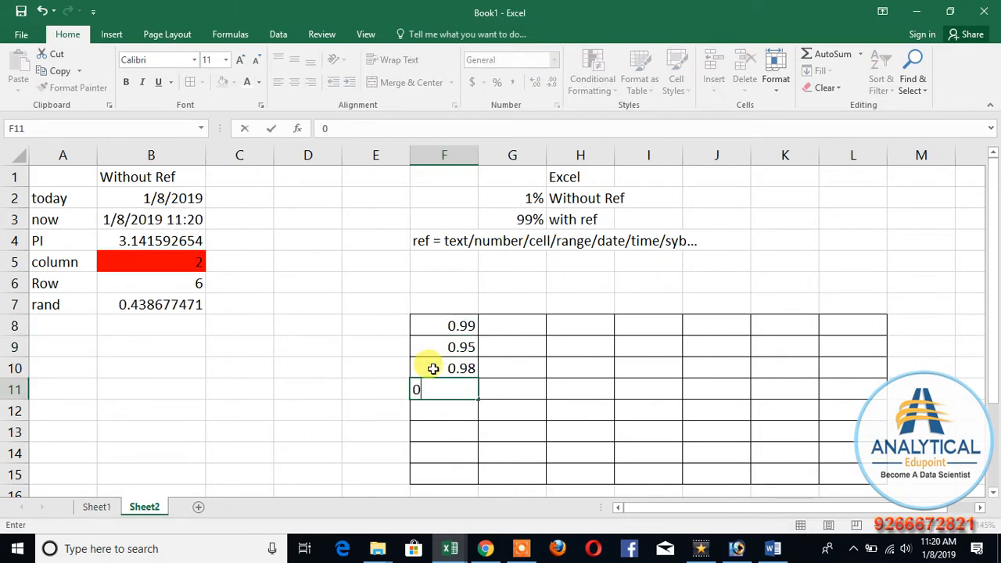
pyautogui.write('.87')
pyautogui.press('Return')
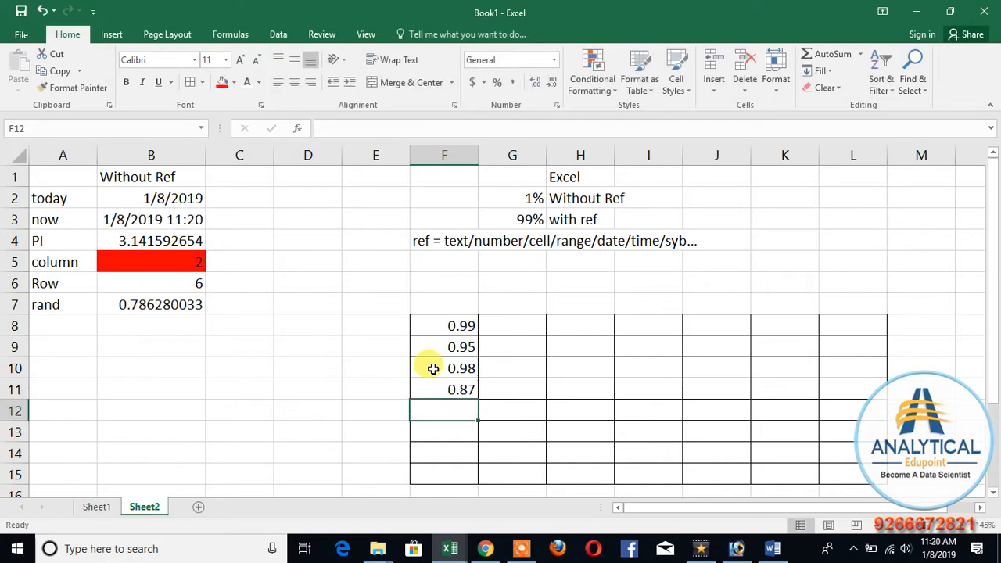
# Step: Delete the manually entered decimals from F8:F11
pyautogui.press('Up')
pyautogui.press('Up')
pyautogui.press('Up')
pyautogui.press('Up')
pyautogui.press('Up')
pyautogui.press('Down')
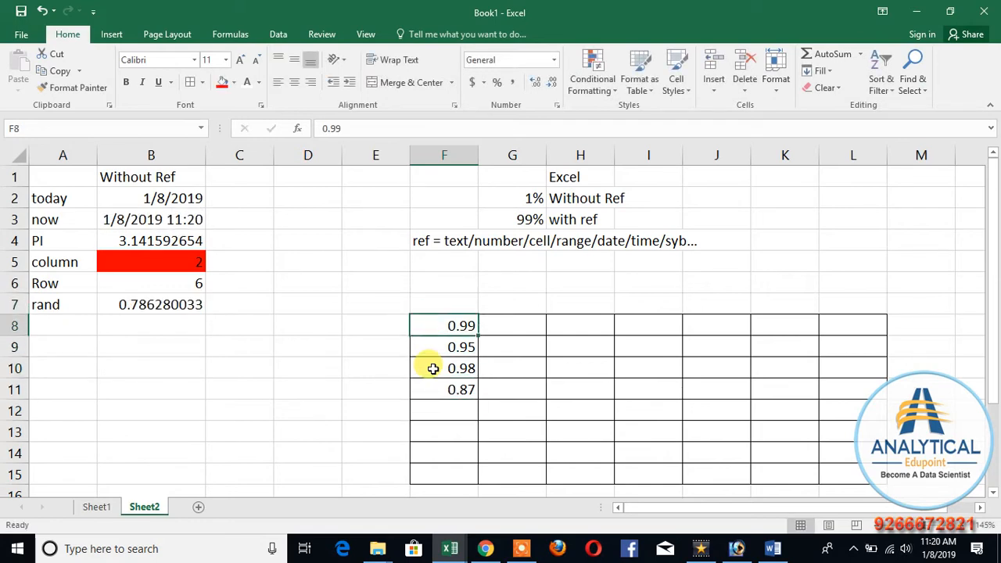
pyautogui.hotkey('shift', 'Down')
pyautogui.hotkey('shift', 'Down')
pyautogui.hotkey('shift', 'Down')
pyautogui.press('Delete')
pyautogui.hotkey('shift', 'Up')
pyautogui.hotkey('shift', 'Up')
pyautogui.hotkey('shift', 'Up')
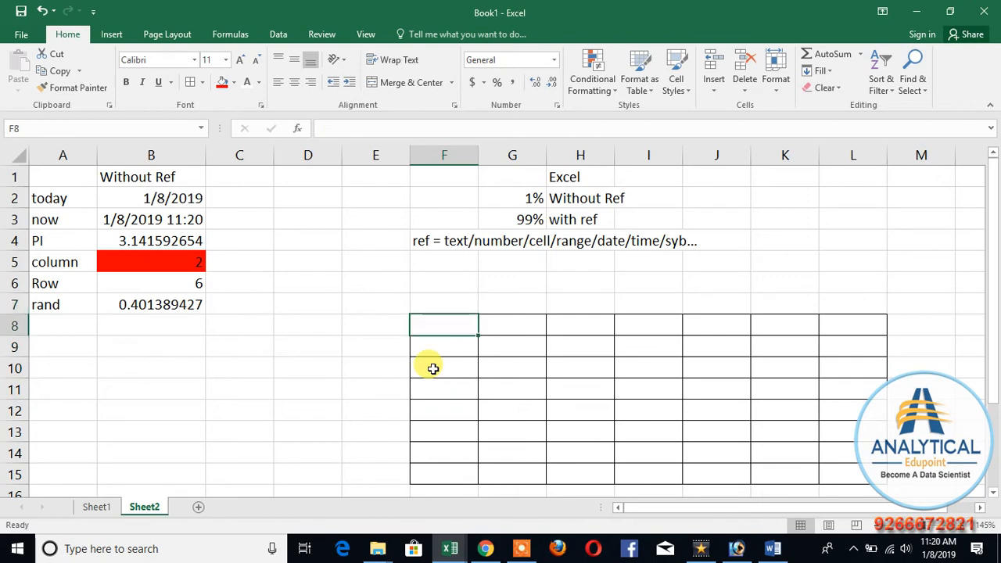
# Step: Enter =RAND() in F8 and fill the bordered range F8:L15 with the formula
pyautogui.write('=rand')
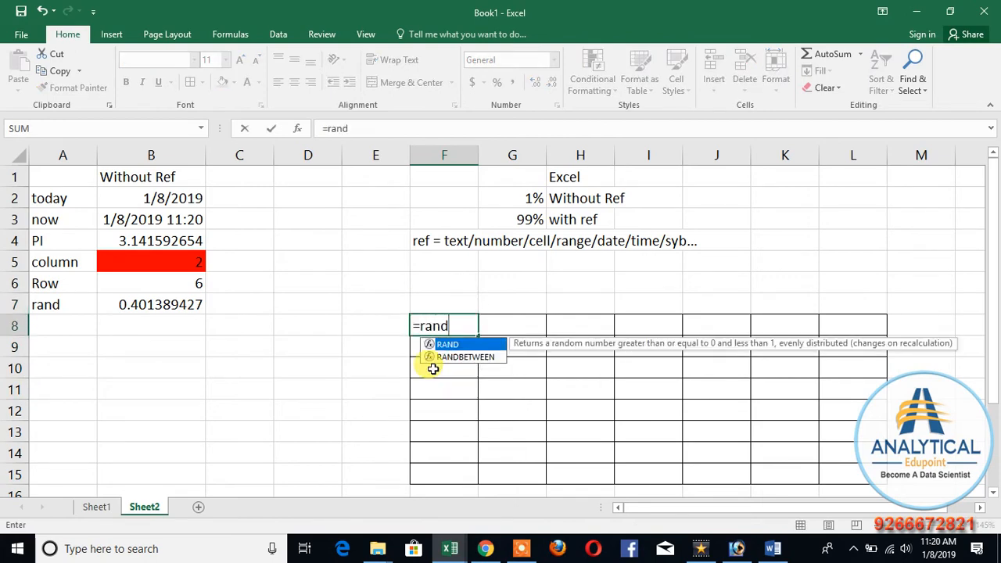
pyautogui.write('()')
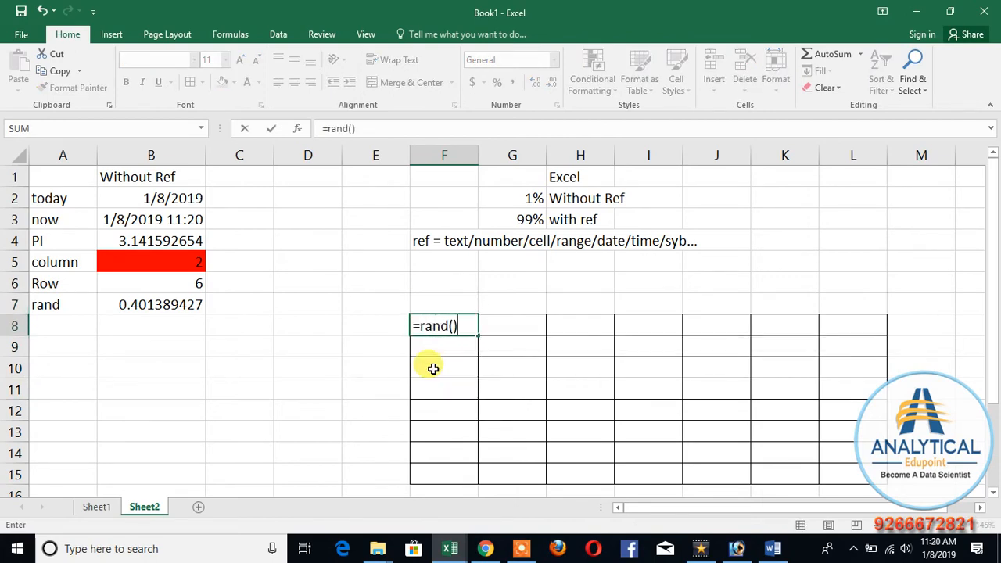
pyautogui.press('Return')
pyautogui.click(466, 329)
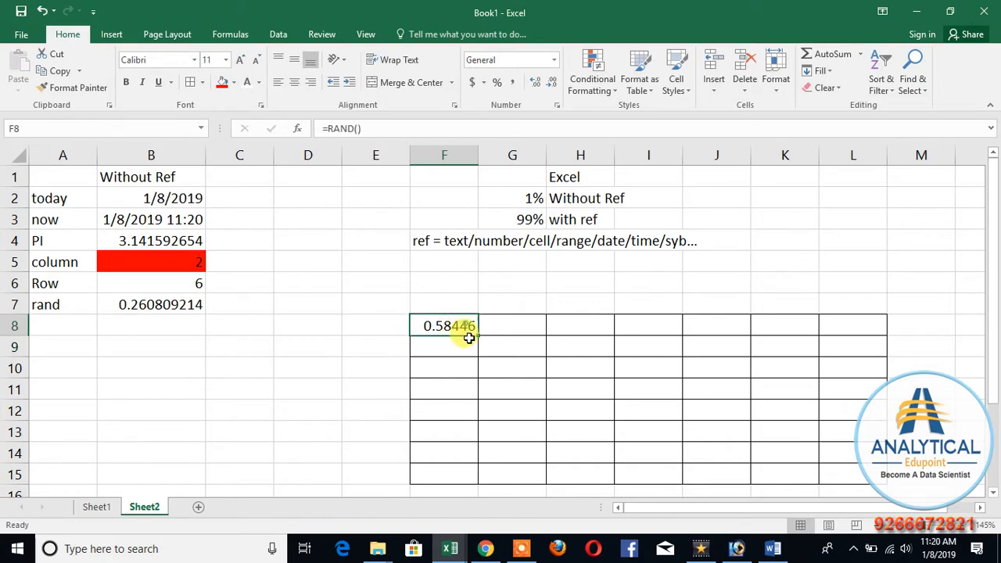
pyautogui.moveTo(474, 327); pyautogui.dragTo(876, 479)
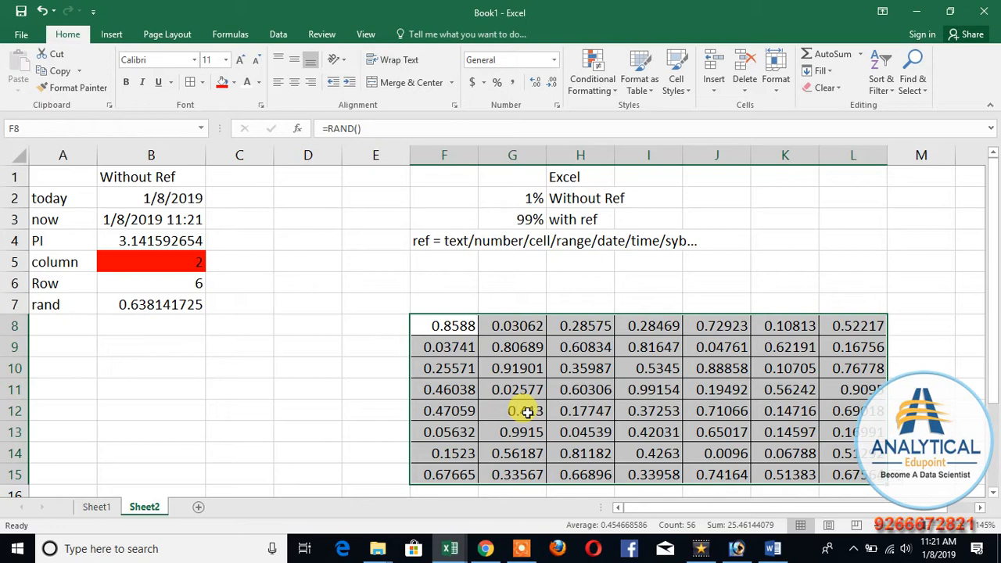
pyautogui.click(303, 350)
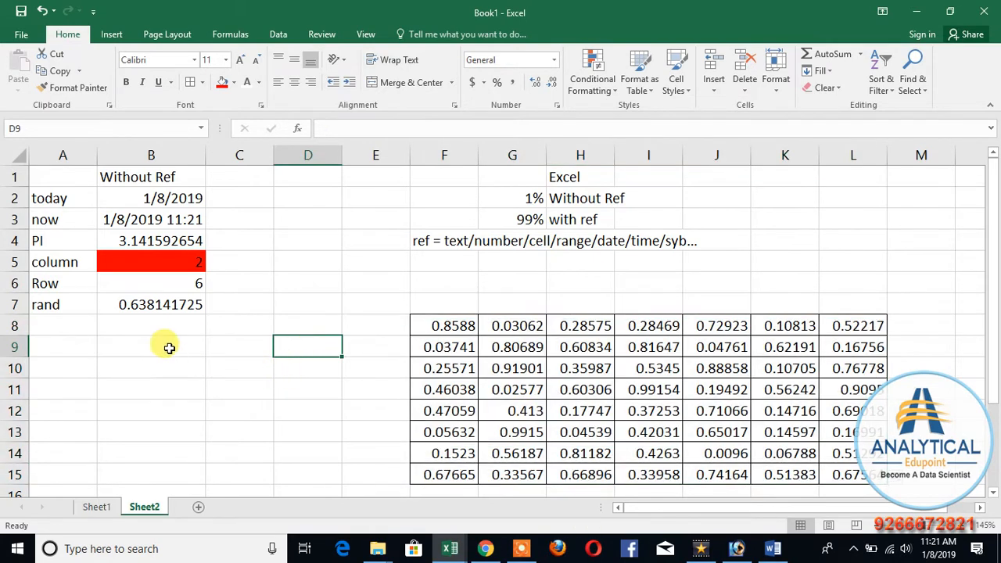
# Step: Enter the label randbetween in cell A10
pyautogui.click(59, 307)
pyautogui.click(62, 370)
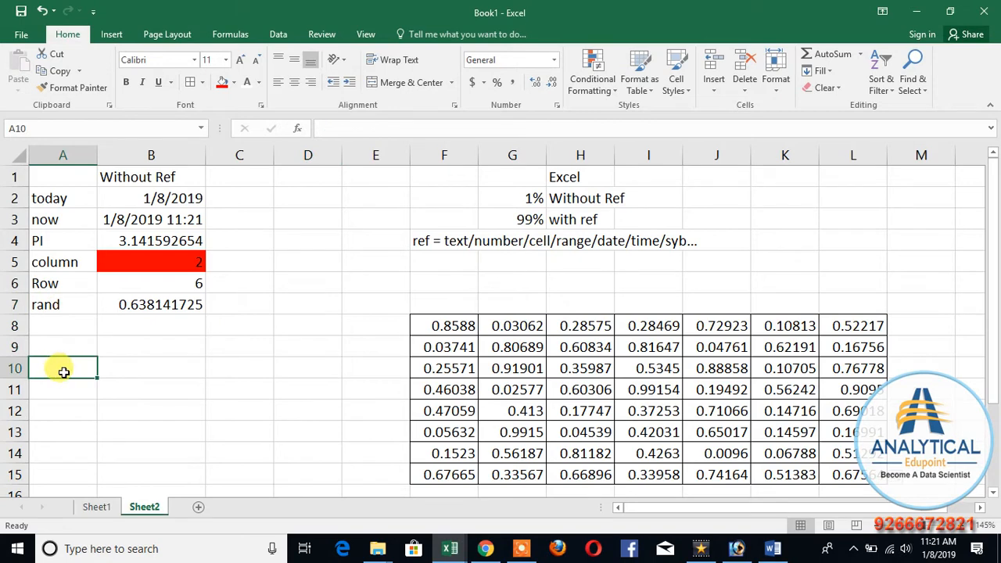
pyautogui.write('randbetween')
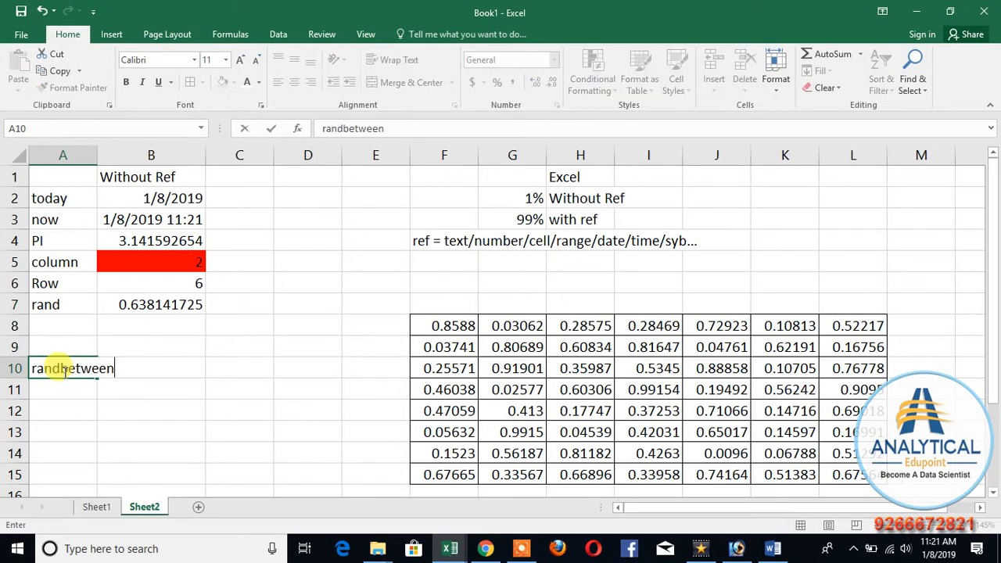
pyautogui.press('Return')
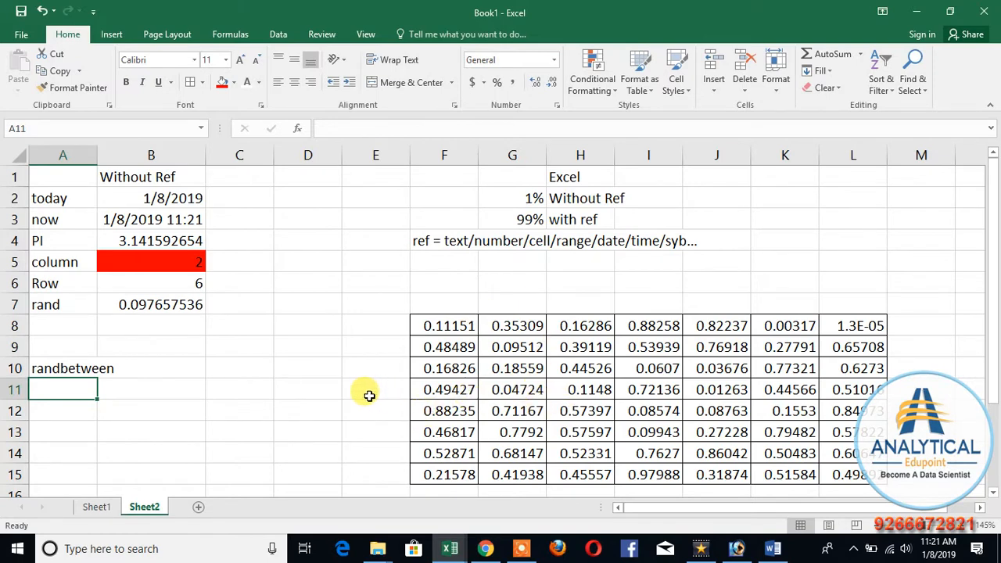
# Step: Enter the test text dsf in D1 twice to recalculate the random numbers, and clear column D
pyautogui.click(321, 366)
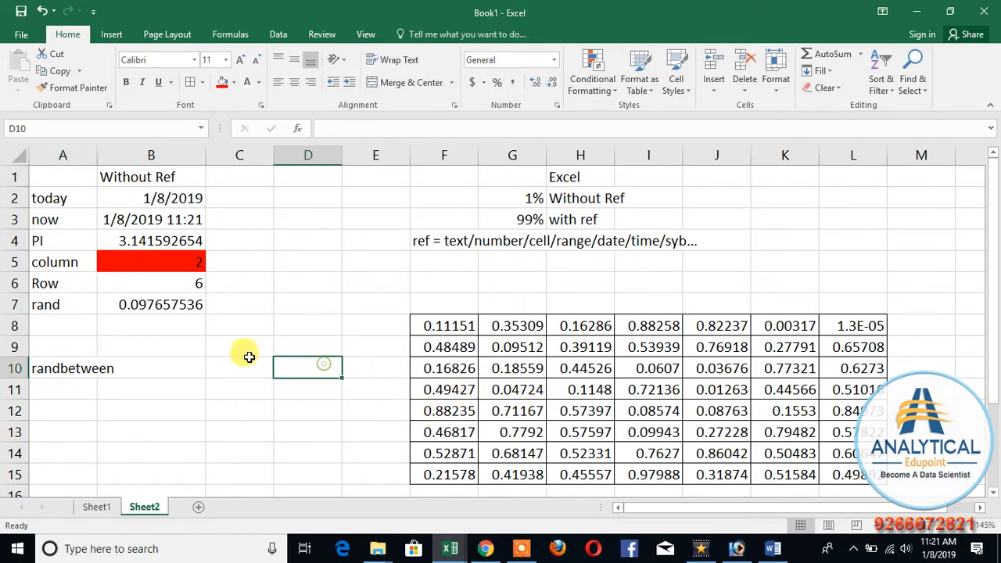
pyautogui.doubleClick(320, 181)
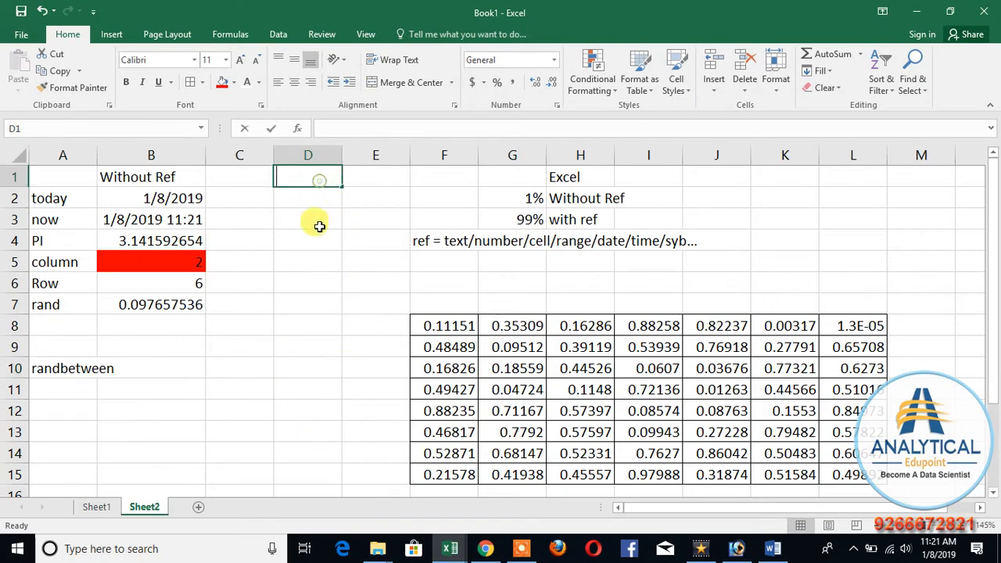
pyautogui.write('dsf')
pyautogui.click(551, 356)
pyautogui.click(294, 181)
pyautogui.write('ds')
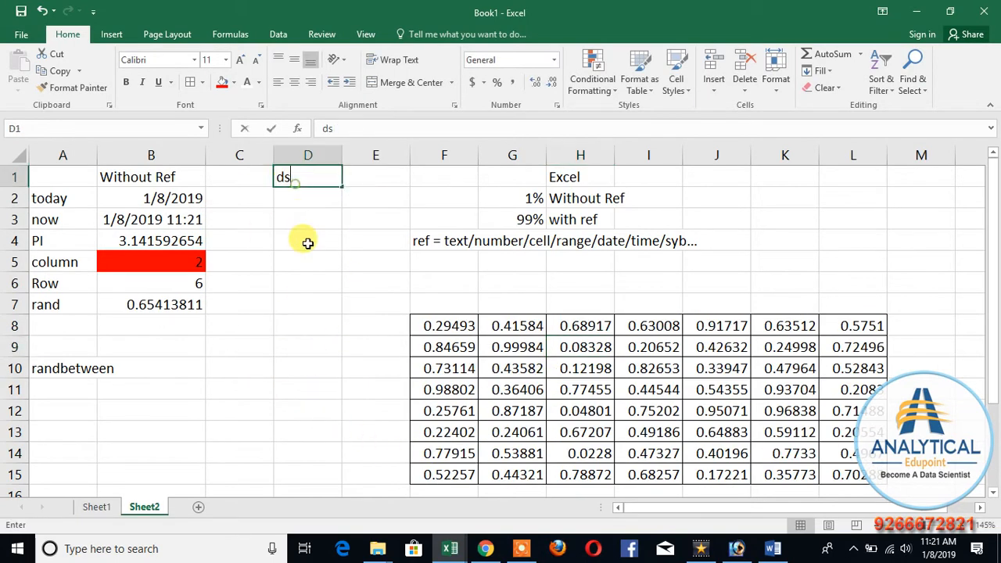
pyautogui.write('f')
pyautogui.click(305, 270)
pyautogui.click(293, 156)
pyautogui.press('Delete')
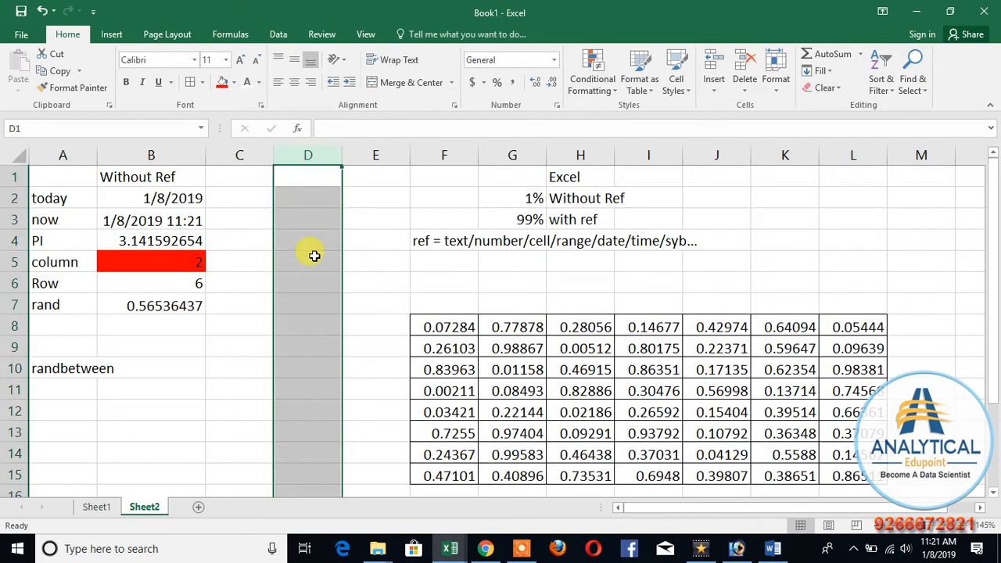
pyautogui.click(308, 282)
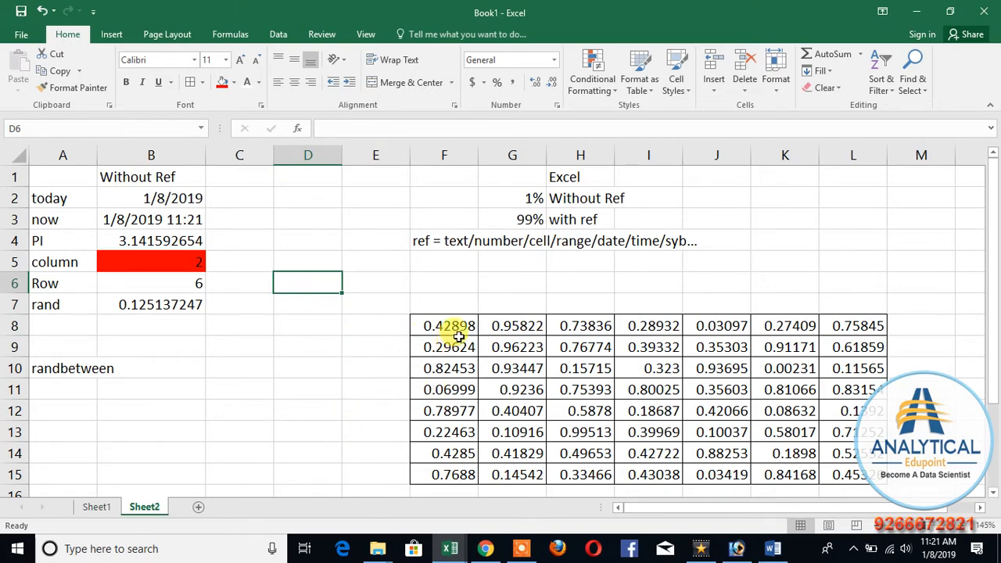
# Step: Copy F8:L15 and paste it over itself as values only to replace the RAND formulas
pyautogui.moveTo(447, 324); pyautogui.dragTo(864, 477)
pyautogui.hotkey('ctrl', 'c')
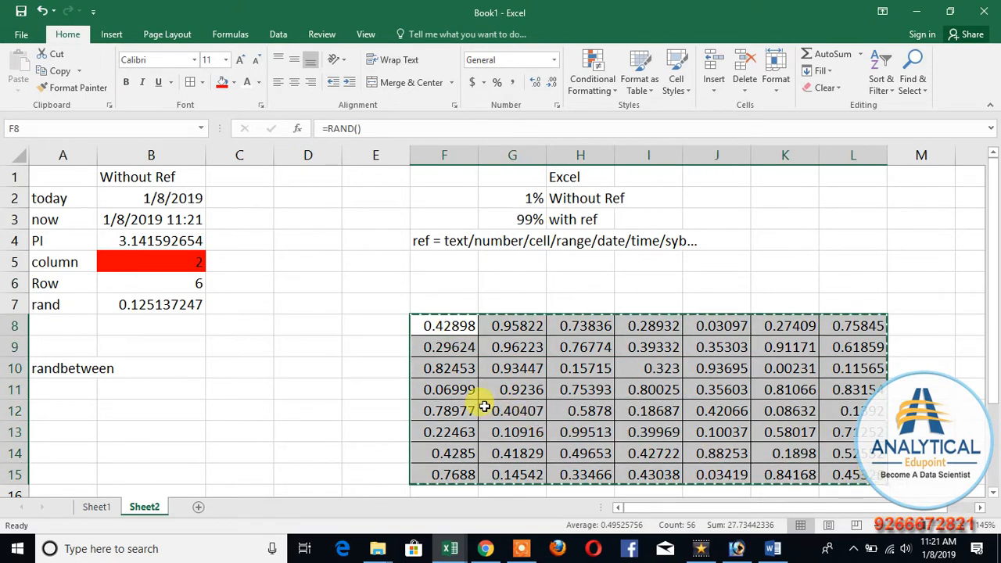
pyautogui.rightClick(498, 361)
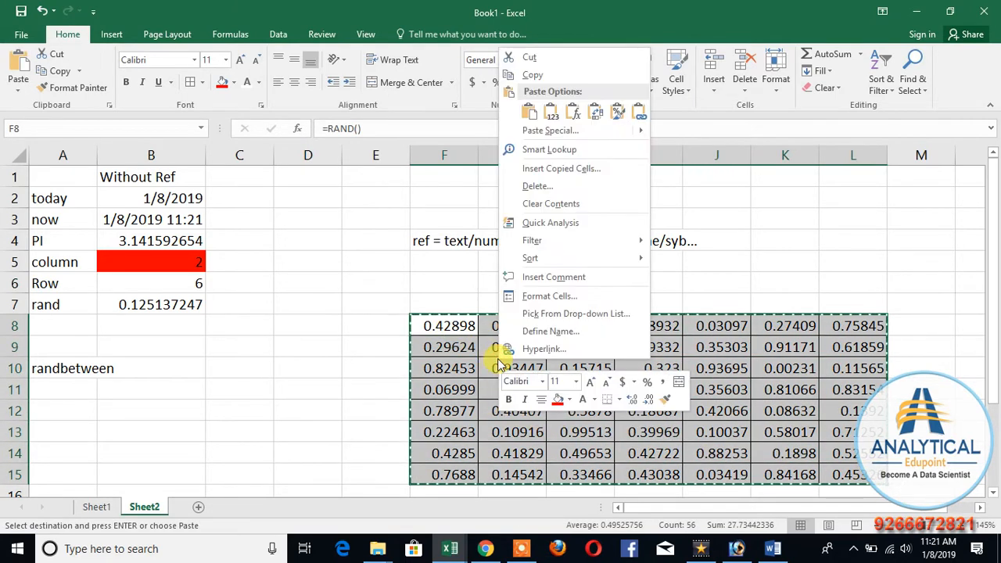
pyautogui.click(551, 131)
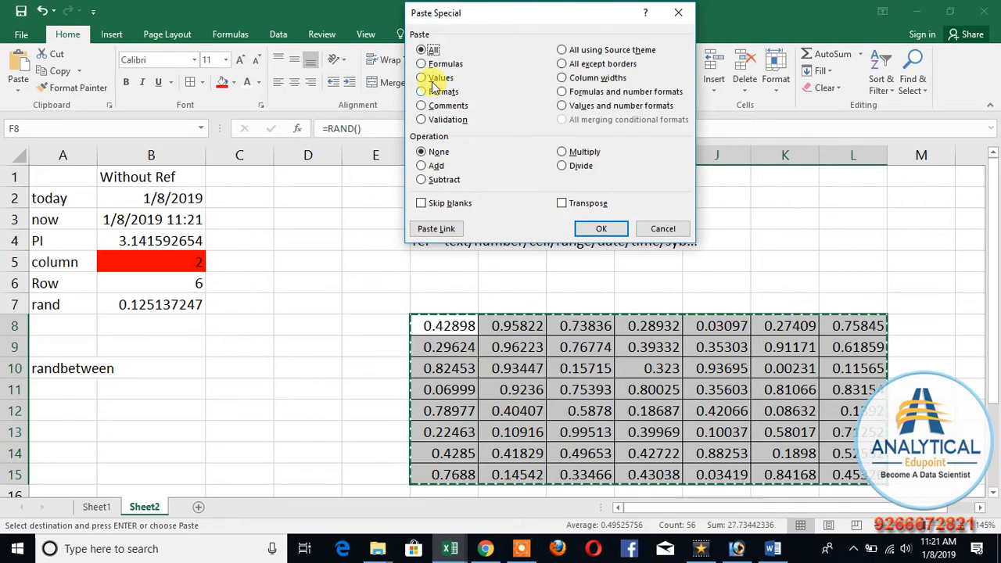
pyautogui.click(422, 78)
pyautogui.click(583, 233)
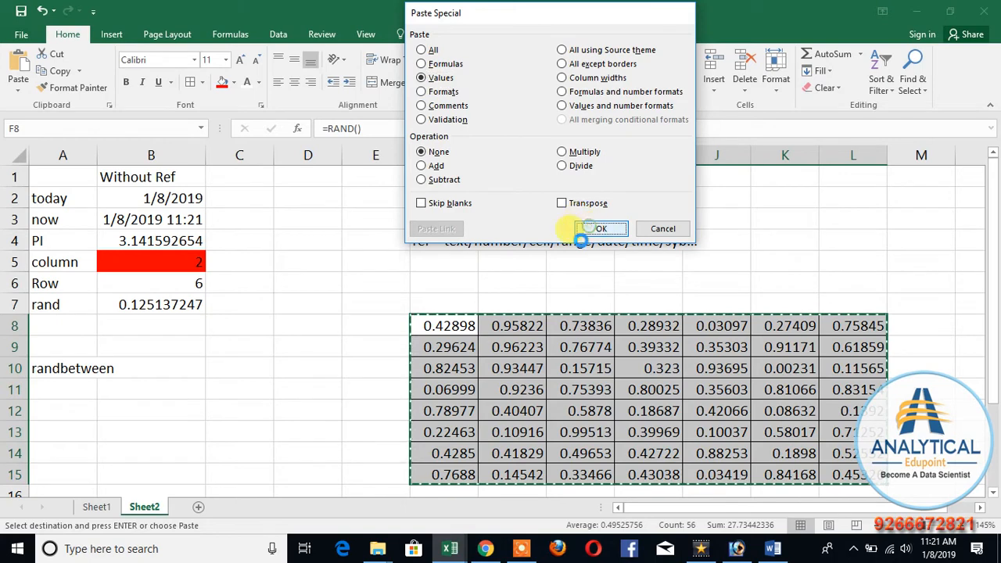
# Step: Enter the test text ds in D9 and dsf in C13 and C12 to check whether the pasted values recalculate
pyautogui.click(281, 344)
pyautogui.write('ds')
pyautogui.click(248, 388)
pyautogui.click(250, 430)
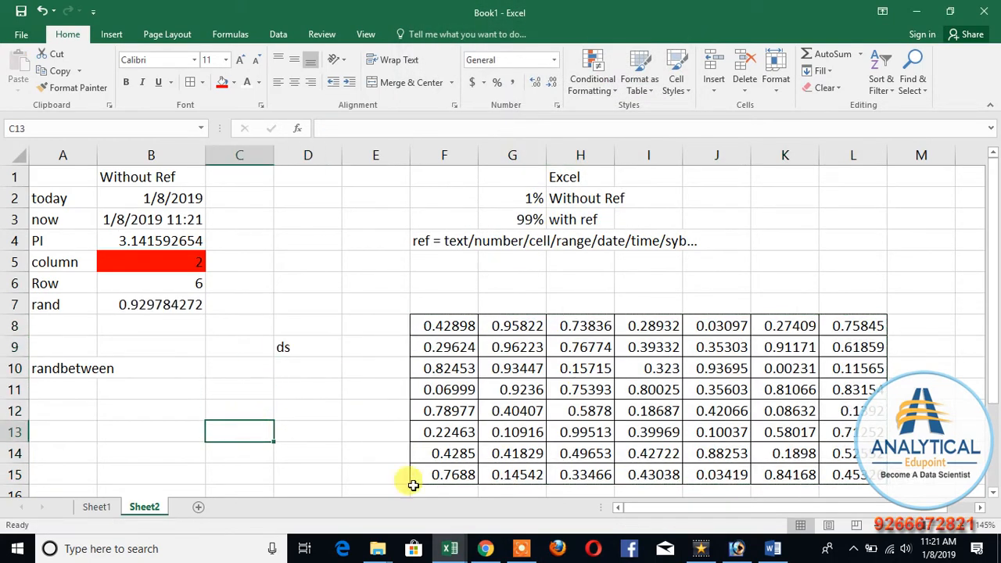
pyautogui.write('dsf')
pyautogui.click(322, 407)
pyautogui.click(147, 306)
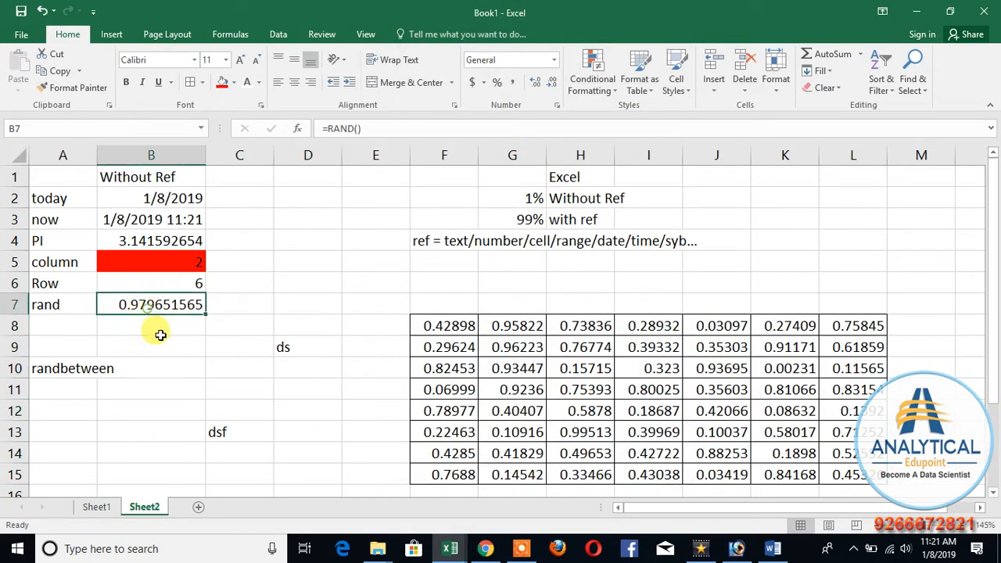
pyautogui.click(225, 408)
pyautogui.write('dsf')
pyautogui.click(291, 419)
# Step: Clear the test entries from the range C9:D14
pyautogui.moveTo(250, 349); pyautogui.dragTo(305, 445)
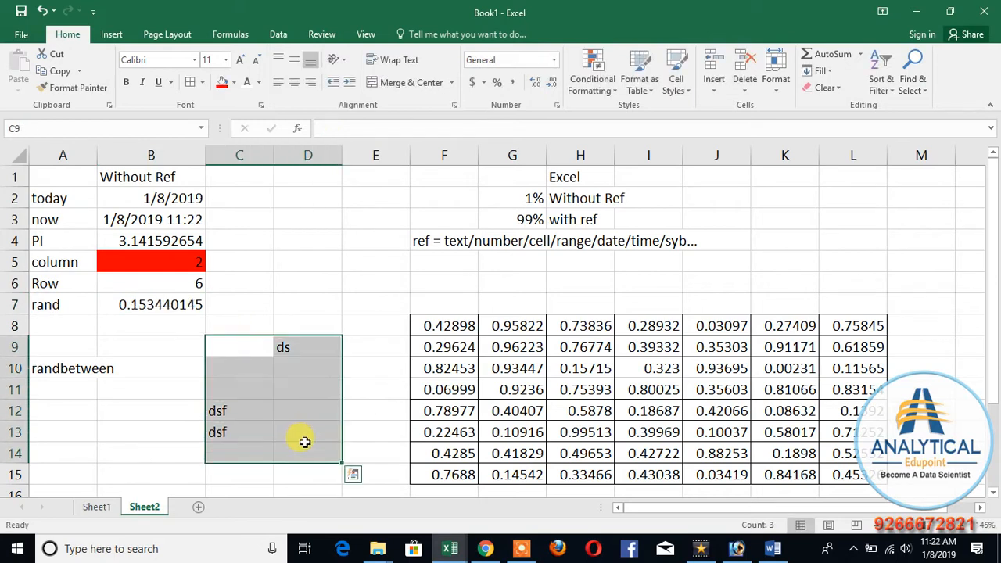
pyautogui.press('Delete')
pyautogui.click(237, 432)
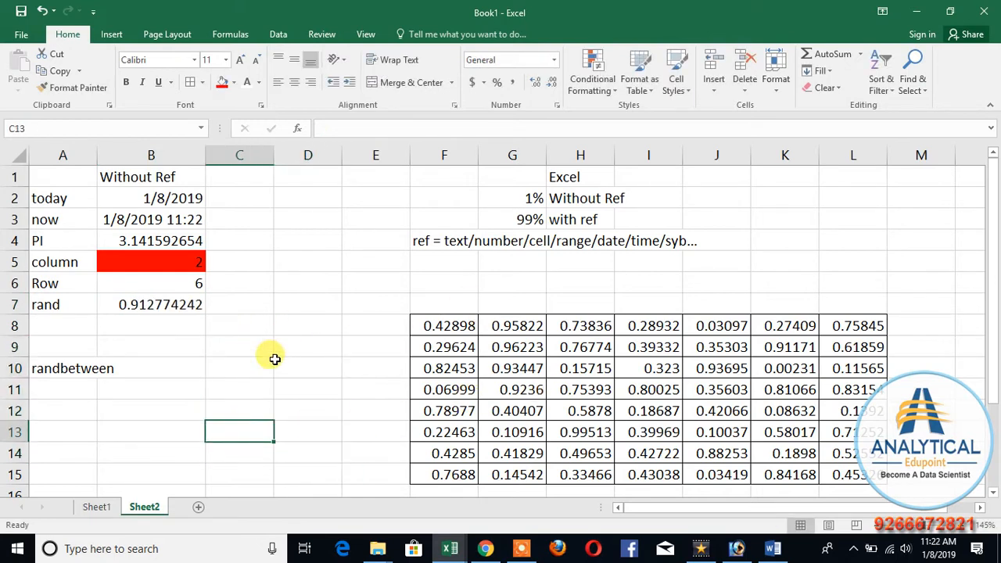
# Step: Widen column A to fit the randbetween label and enter =RANDBETWEEN(1000,10000) in B10
pyautogui.click(98, 151)
pyautogui.moveTo(98, 151); pyautogui.dragTo(126, 151)
pyautogui.click(159, 372)
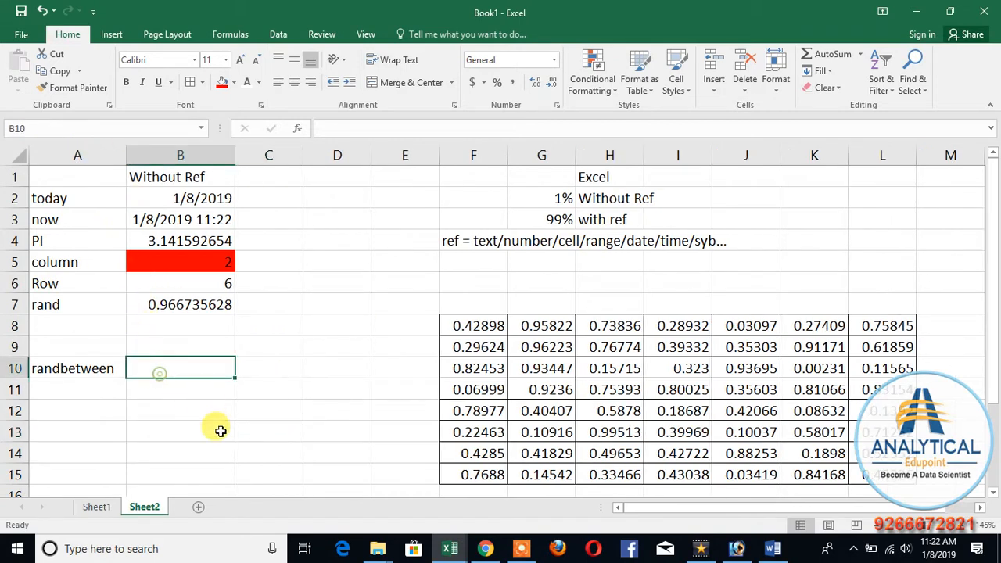
pyautogui.write('=rand')
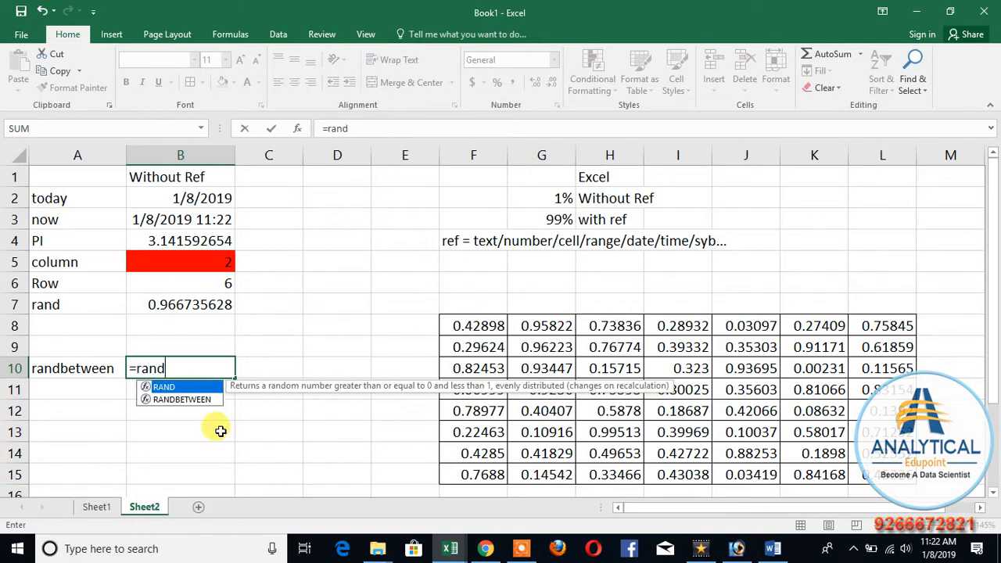
pyautogui.press('Down')
pyautogui.press('Tab')
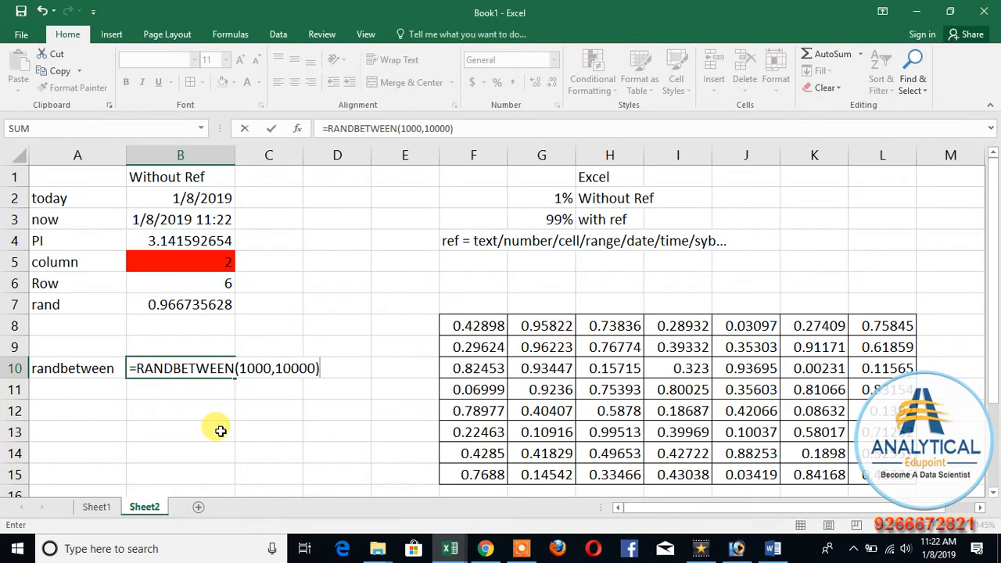
pyautogui.press('Return')
pyautogui.click(207, 374)
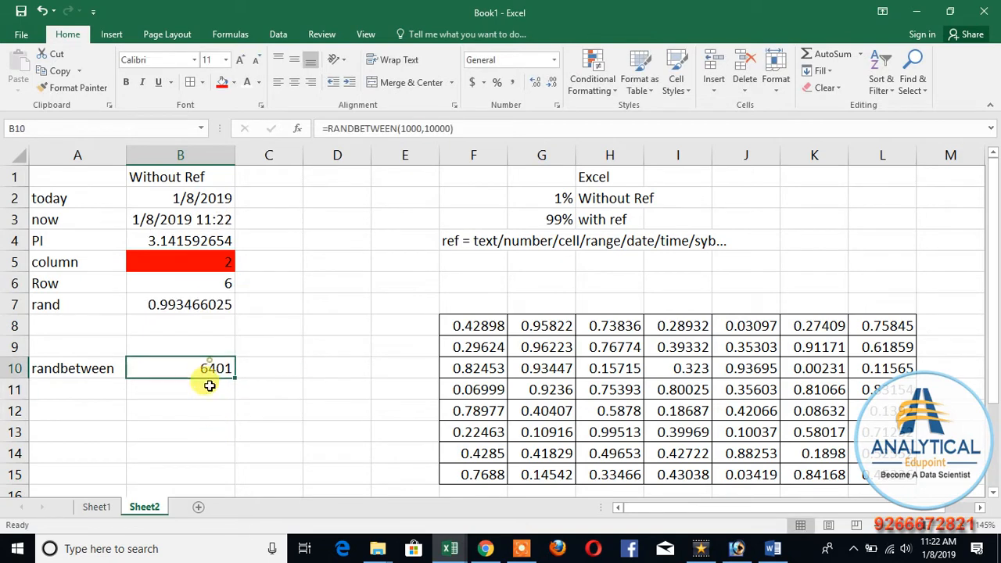
# Step: Enter the test text dsf in B12 and B14 to recalculate the RANDBETWEEN result, and clear B12:B15
pyautogui.click(212, 412)
pyautogui.write('dsf')
pyautogui.click(205, 447)
pyautogui.write('dsf')
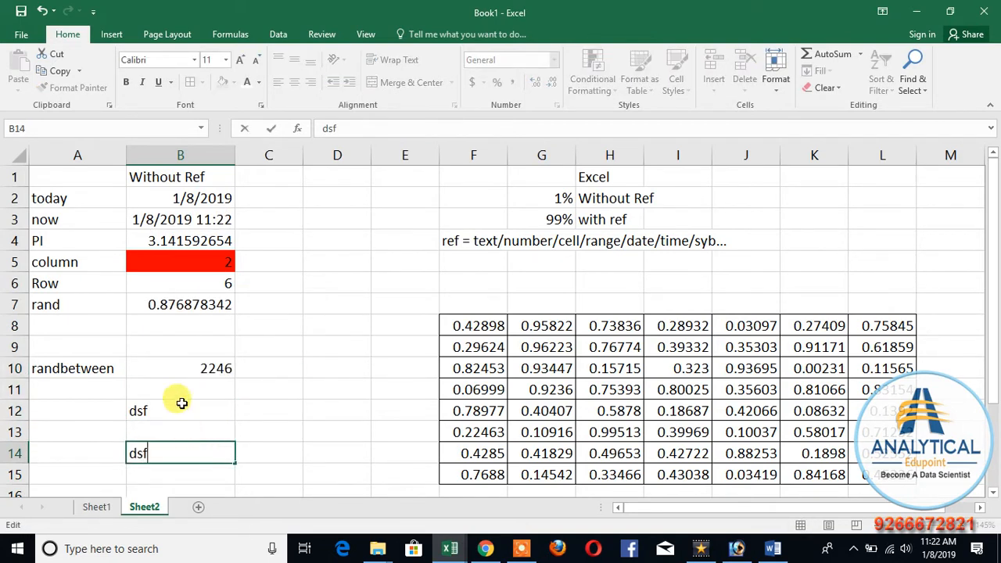
pyautogui.moveTo(179, 402); pyautogui.dragTo(187, 464)
pyautogui.press('Delete')
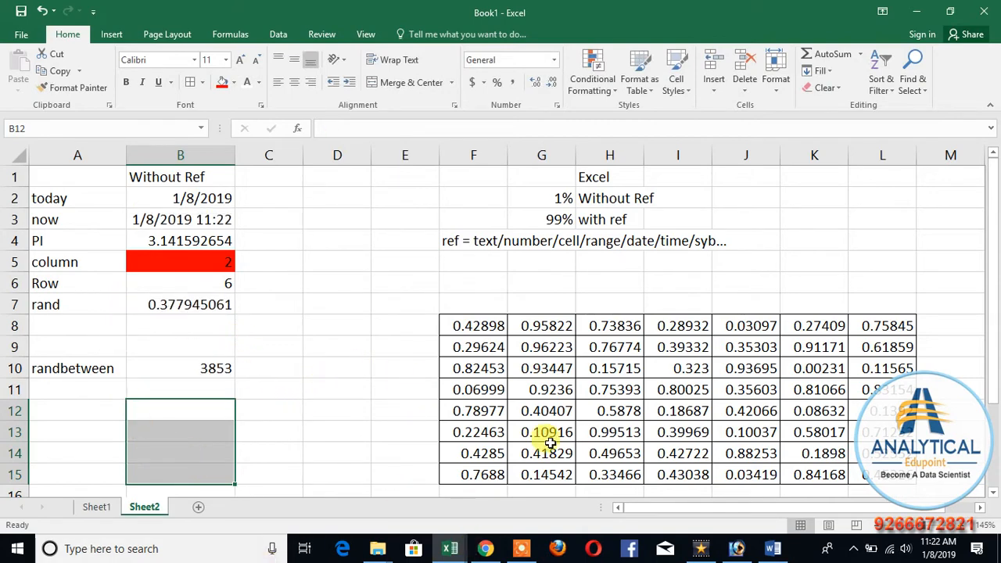
# Step: Replace the contents of F12:L15 with the formula =RANDBETWEEN(1000,10000) in every cell
pyautogui.moveTo(476, 401); pyautogui.dragTo(858, 473)
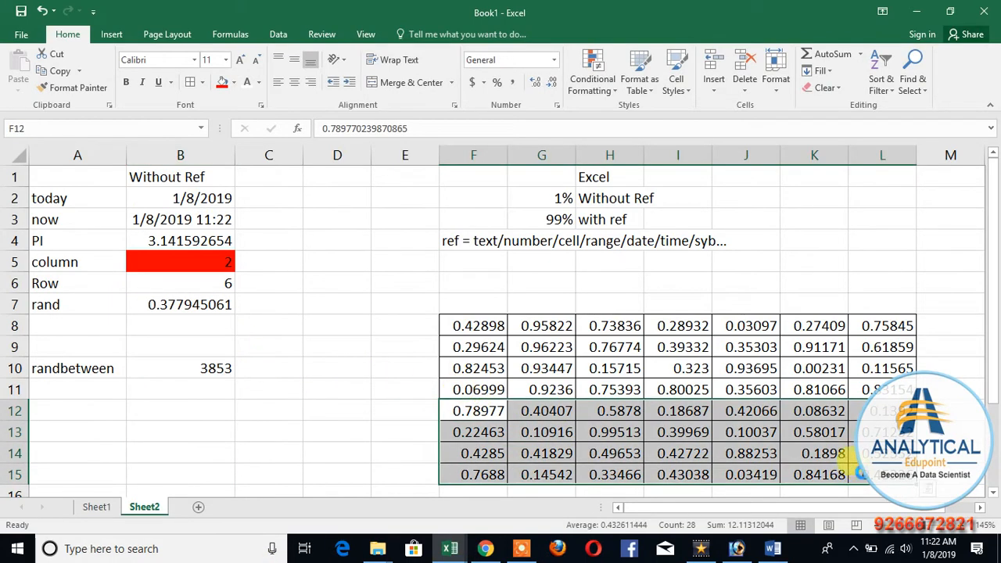
pyautogui.press('Delete')
pyautogui.click(489, 417)
pyautogui.write('=rand')
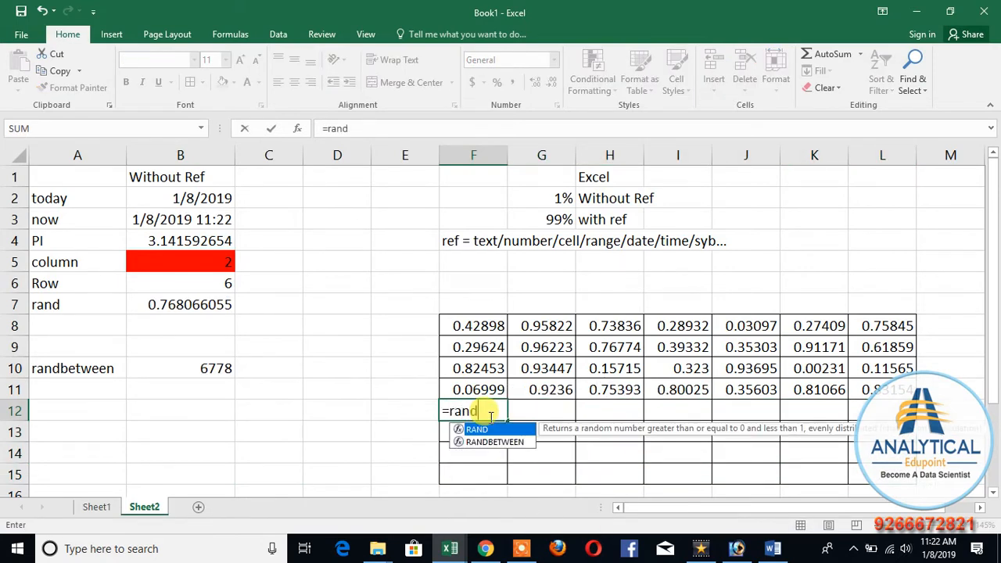
pyautogui.press('Down')
pyautogui.press('Tab')
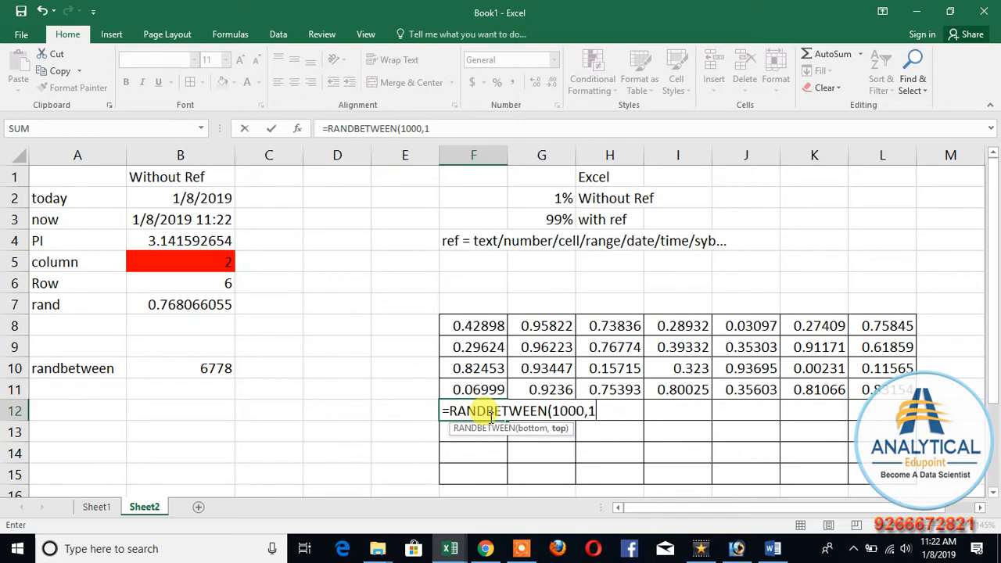
pyautogui.press('Return')
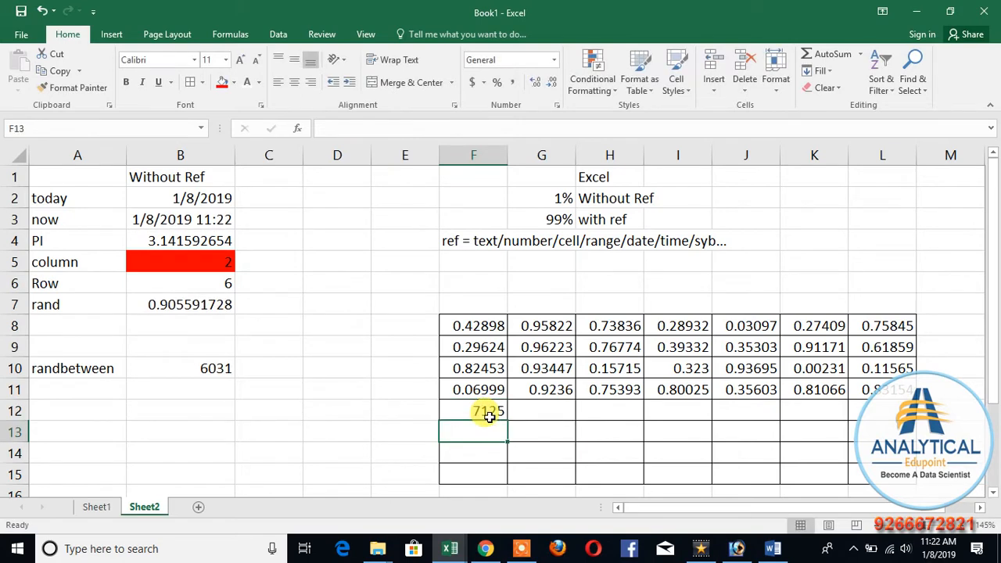
pyautogui.click(489, 415)
pyautogui.moveTo(634, 420); pyautogui.dragTo(904, 477)
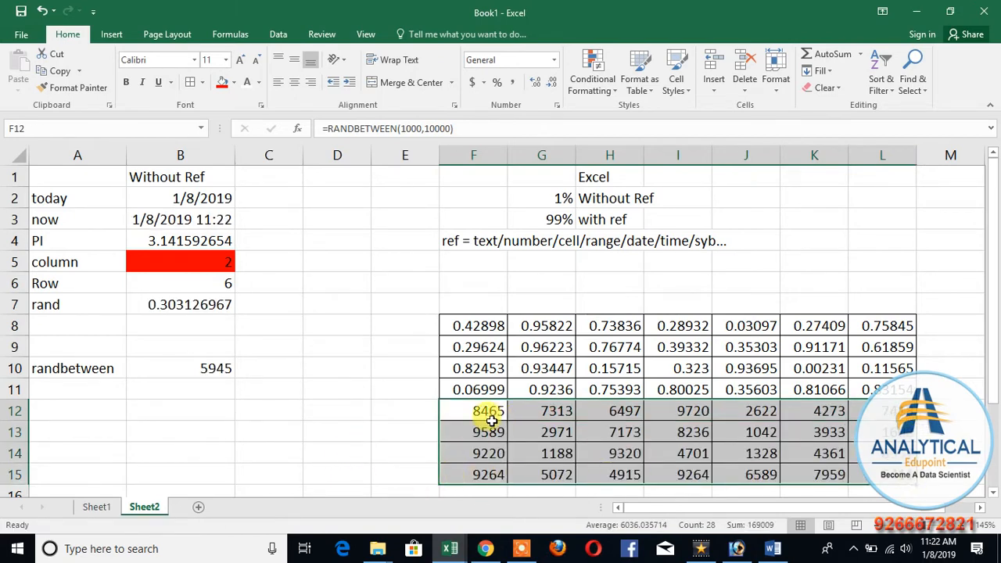
# Step: Enter the test text dsf in D12 and C13 to recalculate the random grid, and clear C11:D14
pyautogui.click(304, 417)
pyautogui.write('dsf')
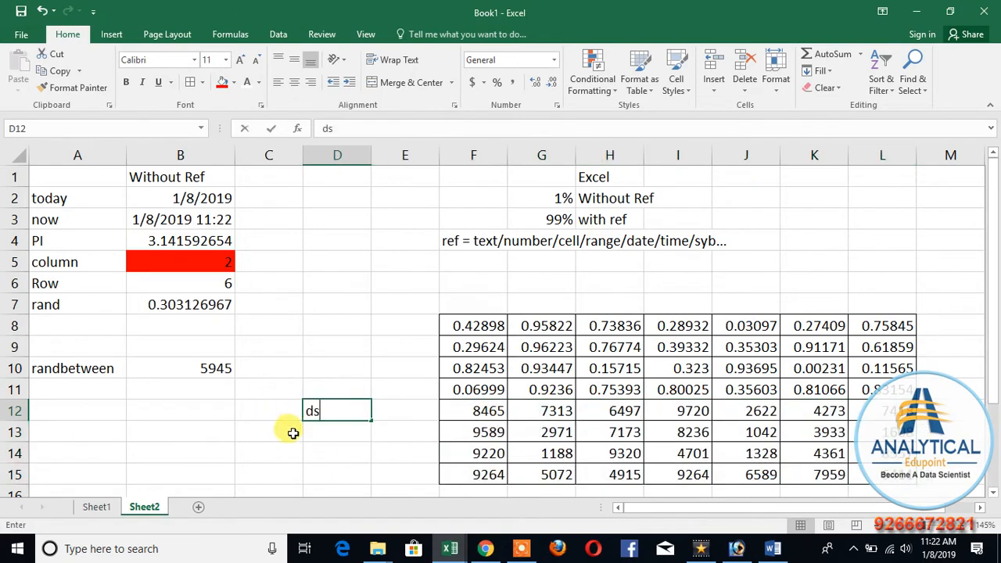
pyautogui.click(269, 433)
pyautogui.write('dsf')
pyautogui.click(297, 409)
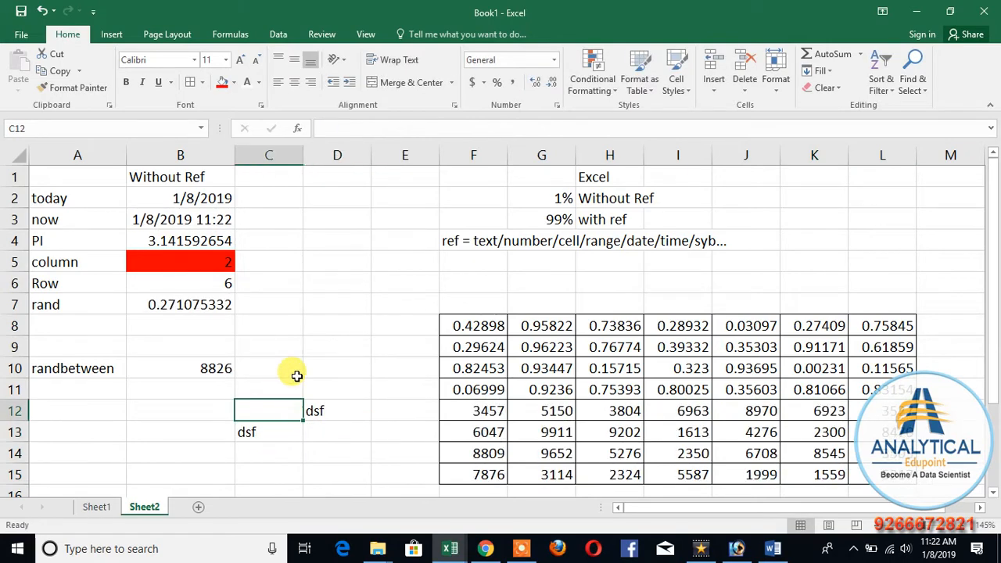
pyautogui.click(293, 374)
pyautogui.moveTo(271, 396); pyautogui.dragTo(329, 446)
pyautogui.press('Delete')
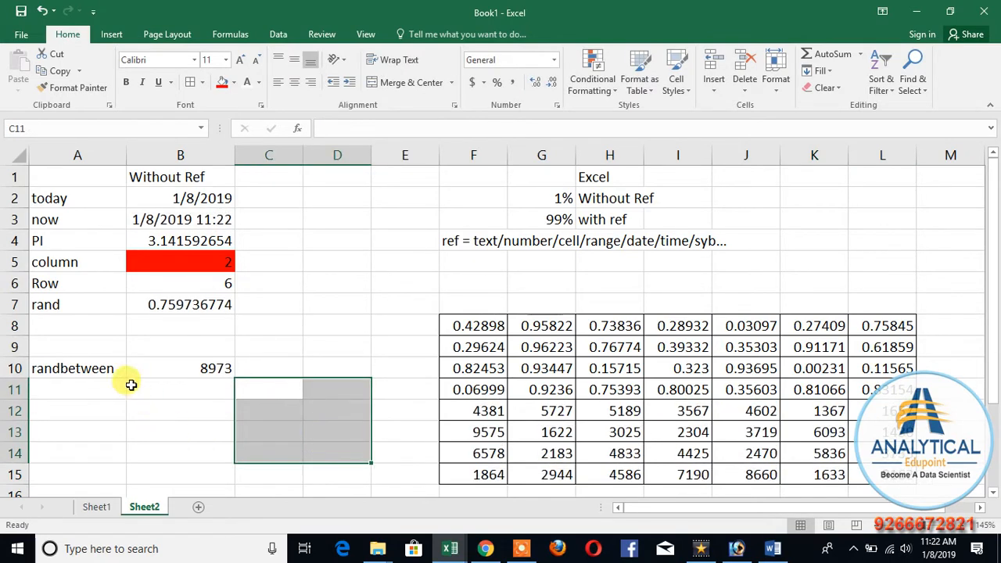
pyautogui.click(44, 304)
pyautogui.click(59, 368)
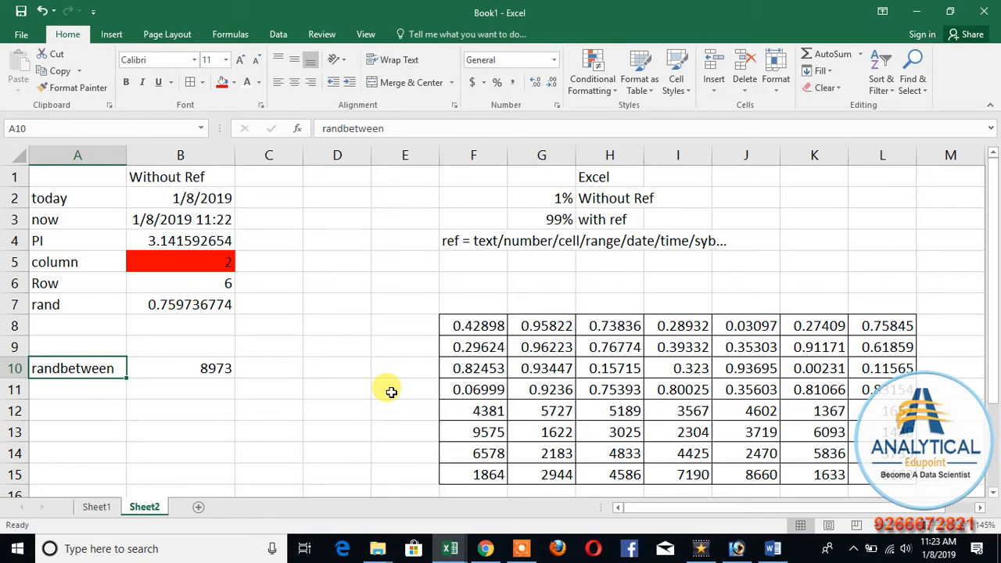
# Step: Enter the heading 5 digit opt in D1
pyautogui.click(357, 176)
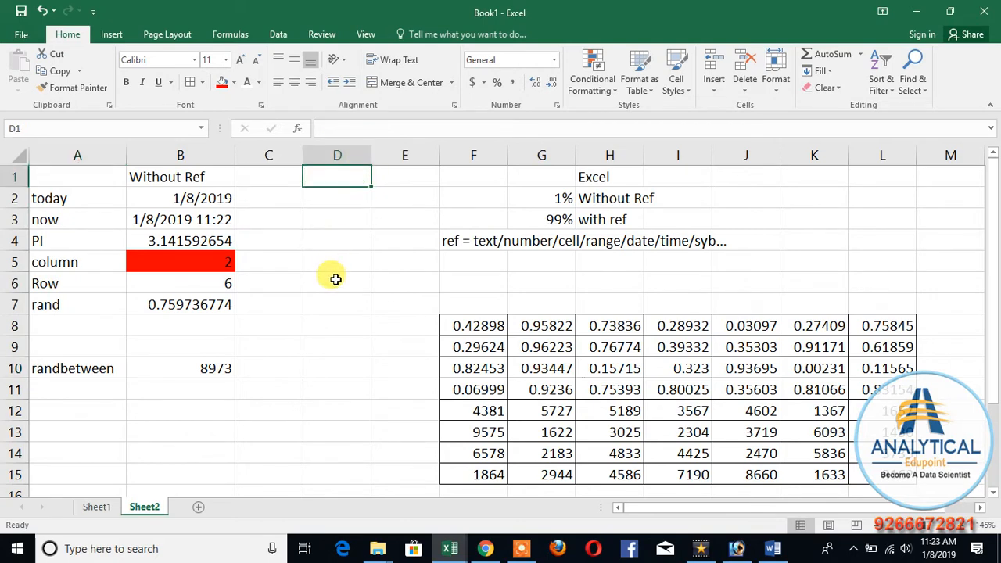
pyautogui.write('5 ')
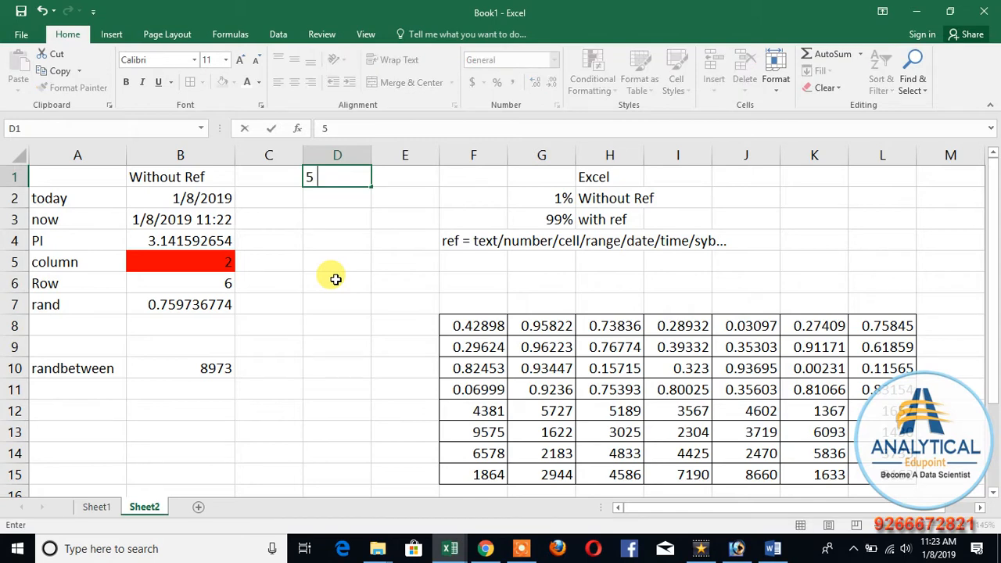
pyautogui.write('digit opt')
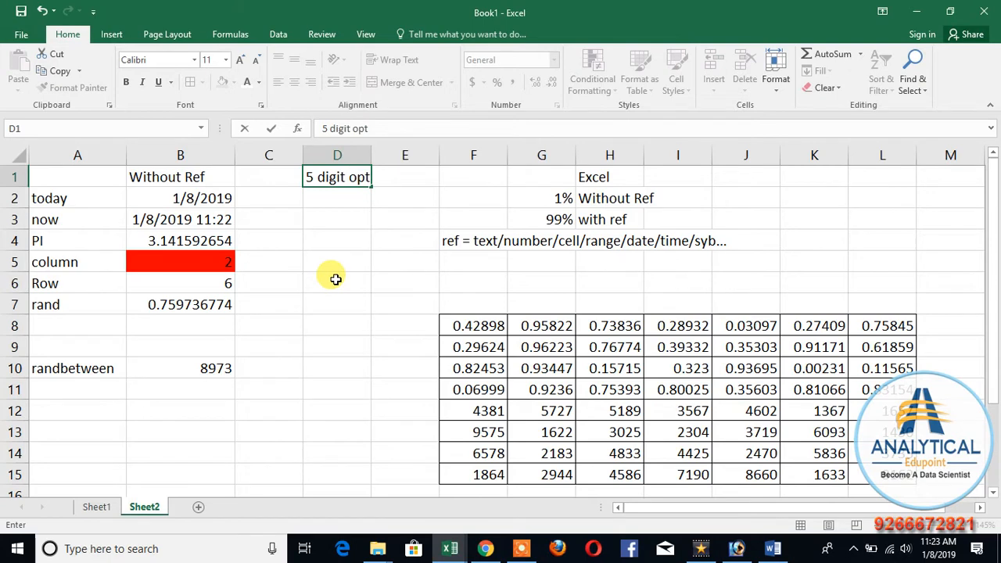
pyautogui.press('Return')
pyautogui.press('Return')
pyautogui.press('Return')
# Step: Generate a random five-digit number in D4 with the formula =RANDBETWEEN(10000,99999)
pyautogui.write('=rand')
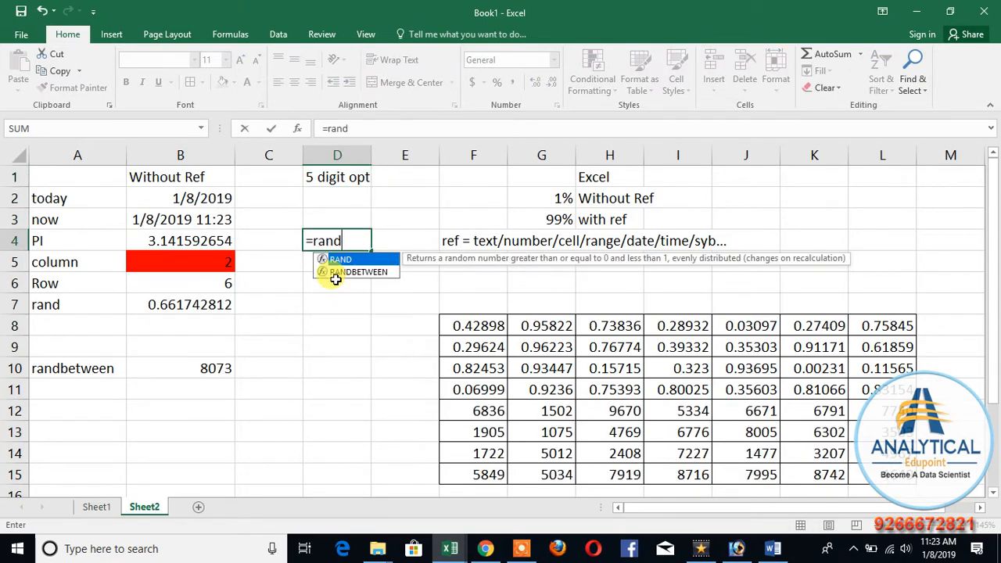
pyautogui.press('Down')
pyautogui.press('Tab')
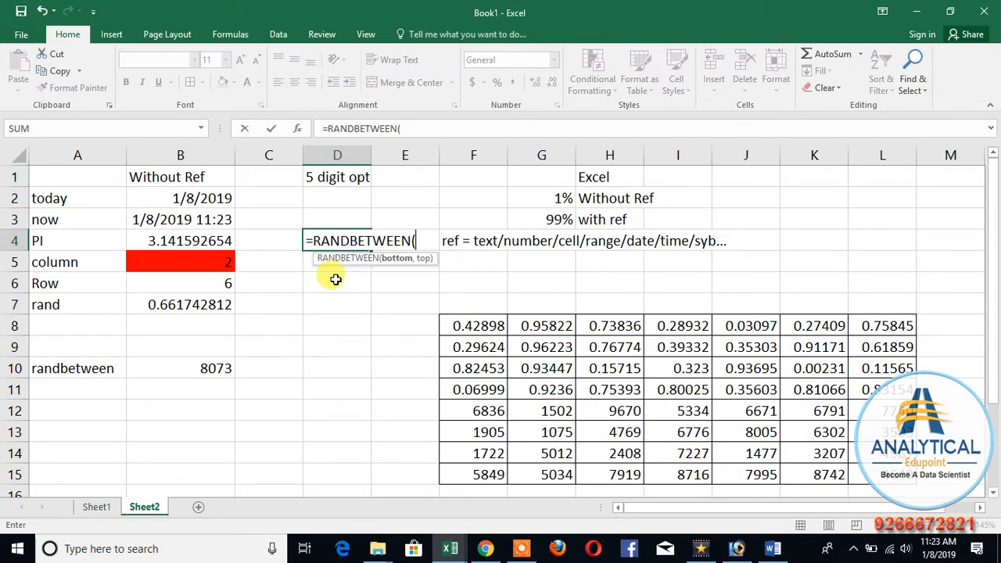
pyautogui.write('10000')
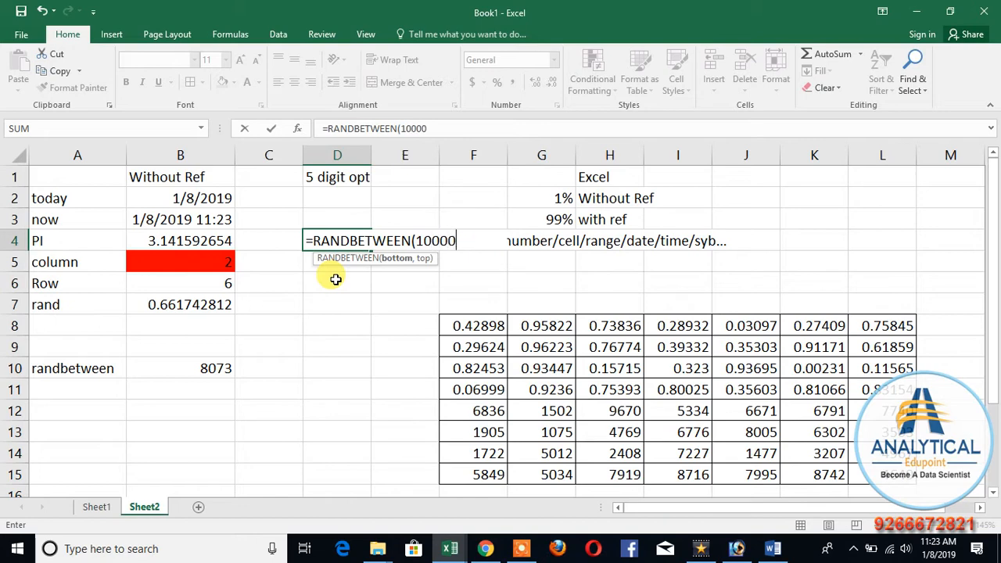
pyautogui.write(',99999')
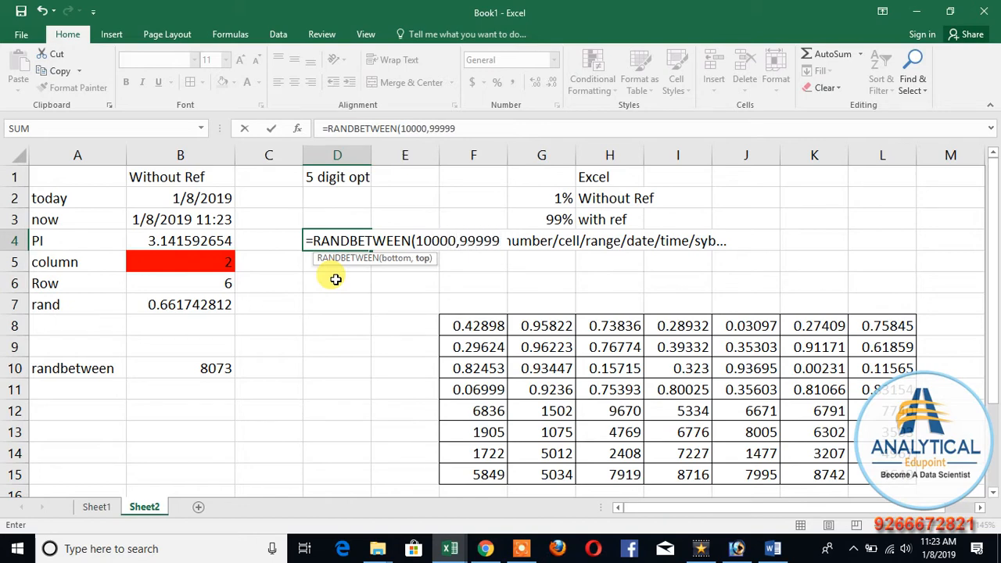
pyautogui.write(')')
pyautogui.press('Return')
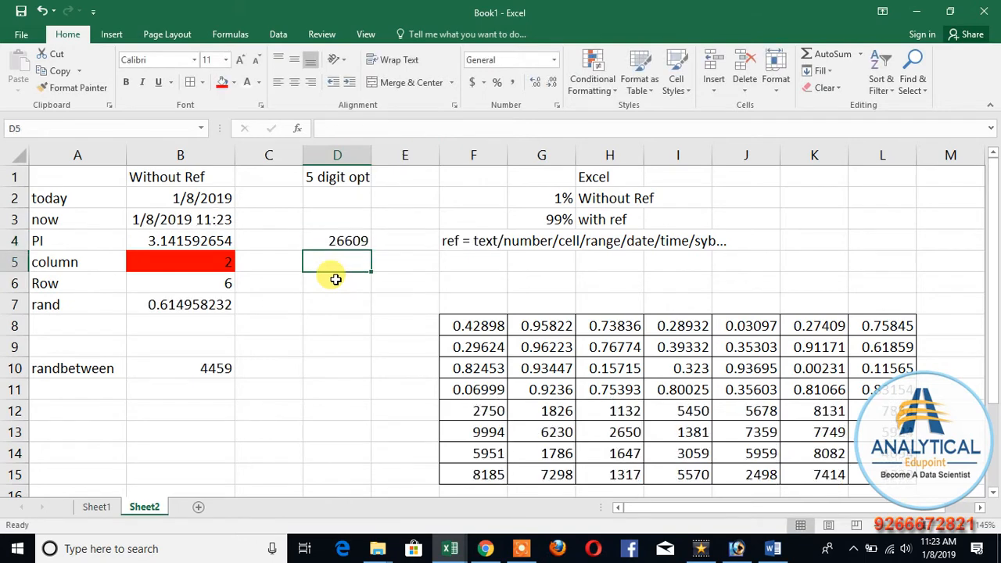
# Step: Enter the example number 10000 in D8
pyautogui.click(330, 332)
pyautogui.write('10000')
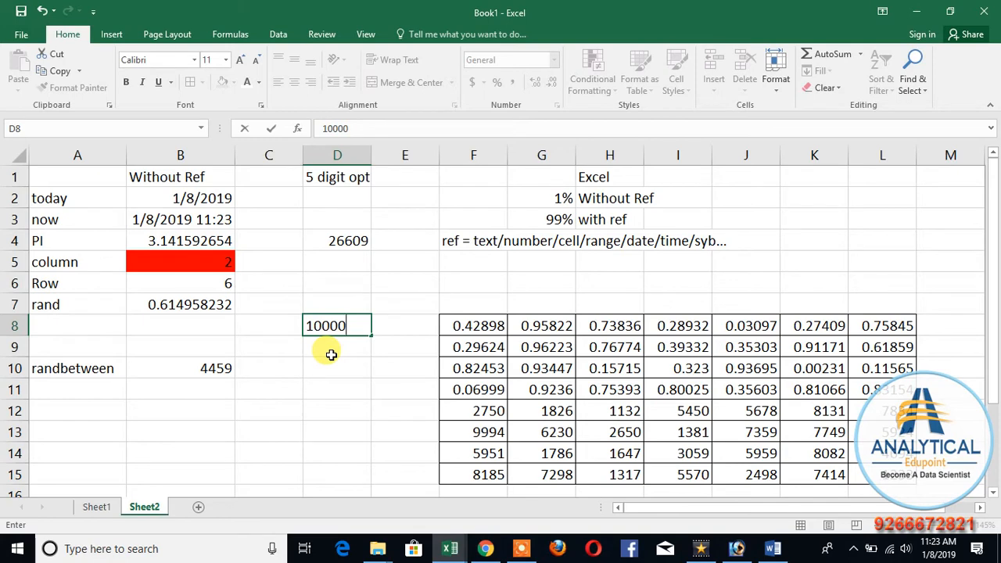
pyautogui.press('Return')
# Step: Review the five-digit RANDBETWEEN formula in D4 and the list of functions without references in column A
pyautogui.click(330, 240)
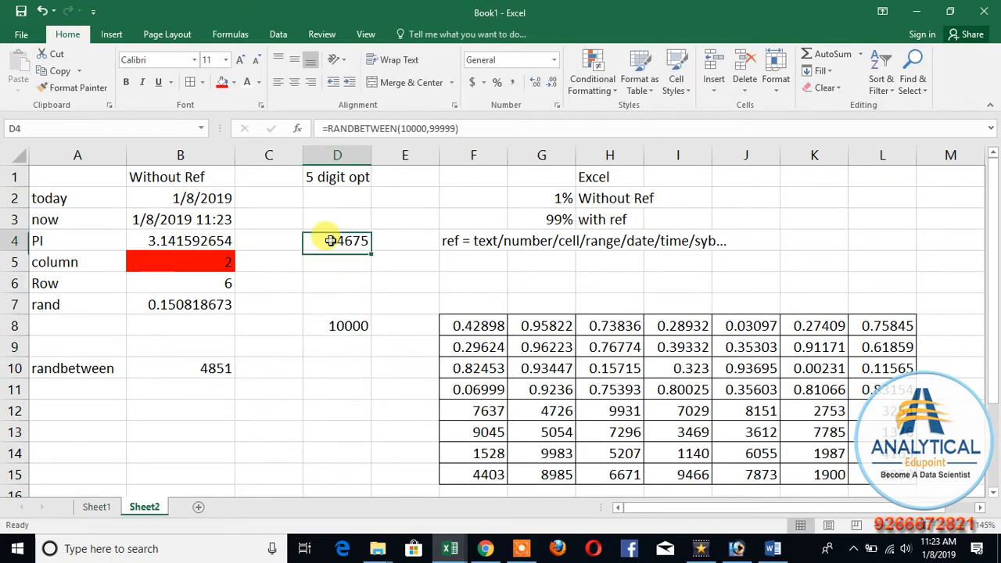
pyautogui.click(331, 295)
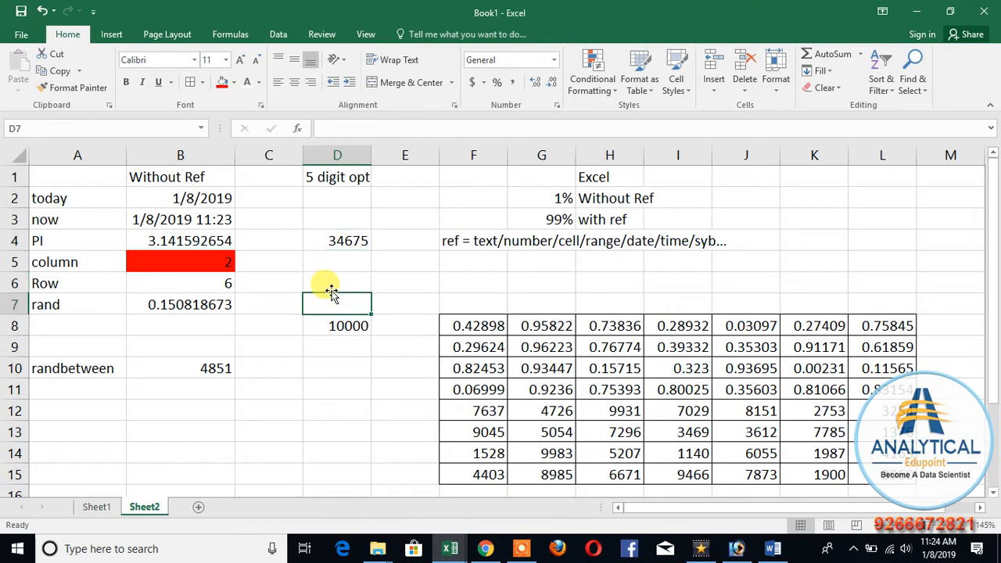
pyautogui.press('Up')
pyautogui.press('Up')
pyautogui.press('Up')
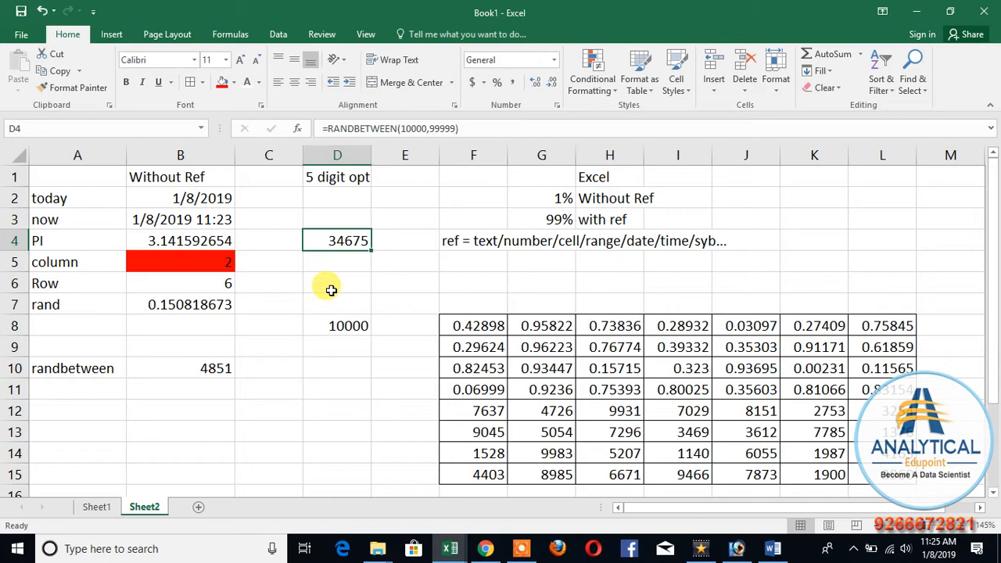
pyautogui.click(70, 198)
pyautogui.moveTo(69, 198); pyautogui.dragTo(62, 326)
pyautogui.click(167, 351)
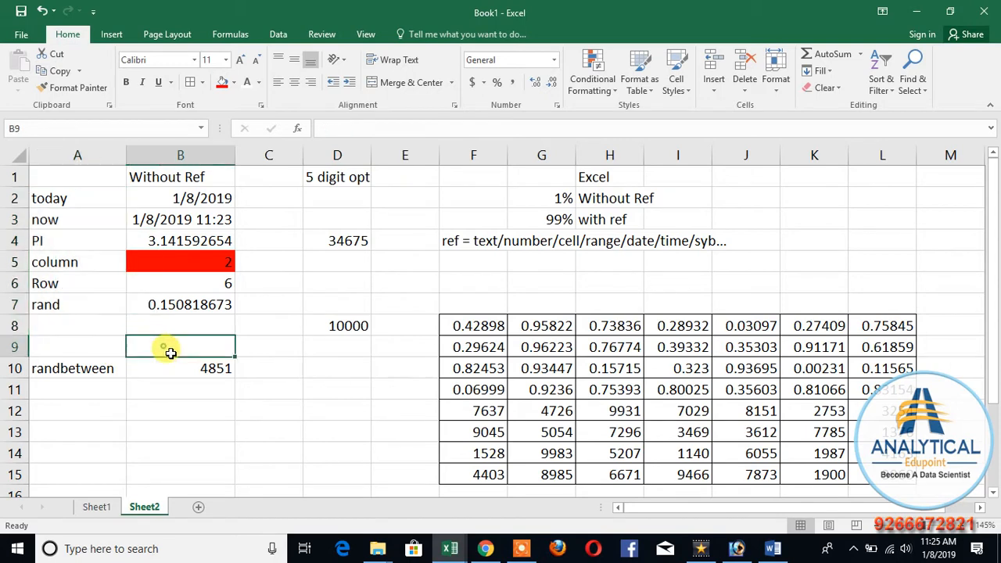
# Step: Copy the note on reference types from F4 to B9, above the randbetween row
pyautogui.click(454, 240)
pyautogui.hotkey('ctrl', 'c')
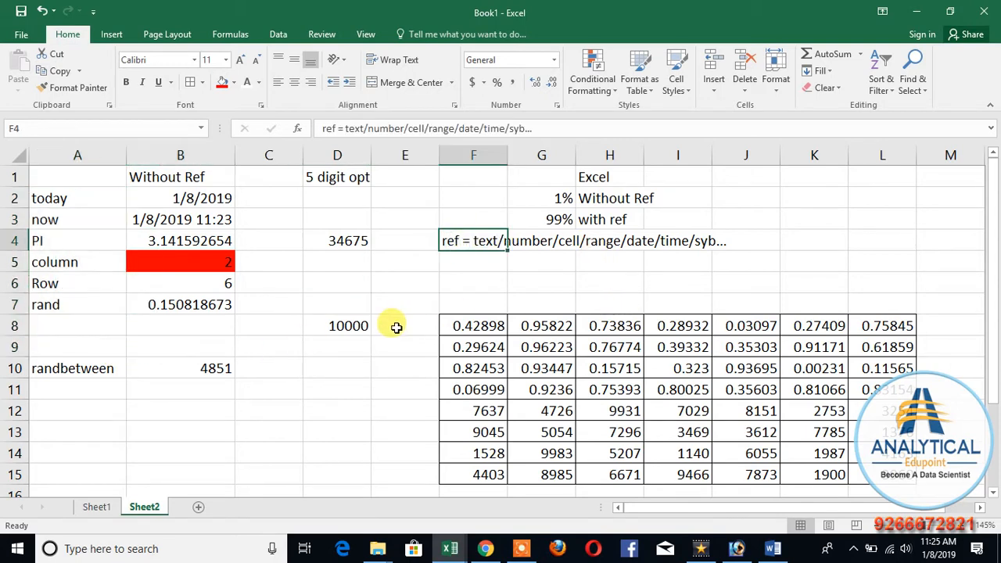
pyautogui.click(162, 343)
pyautogui.hotkey('ctrl', 'v')
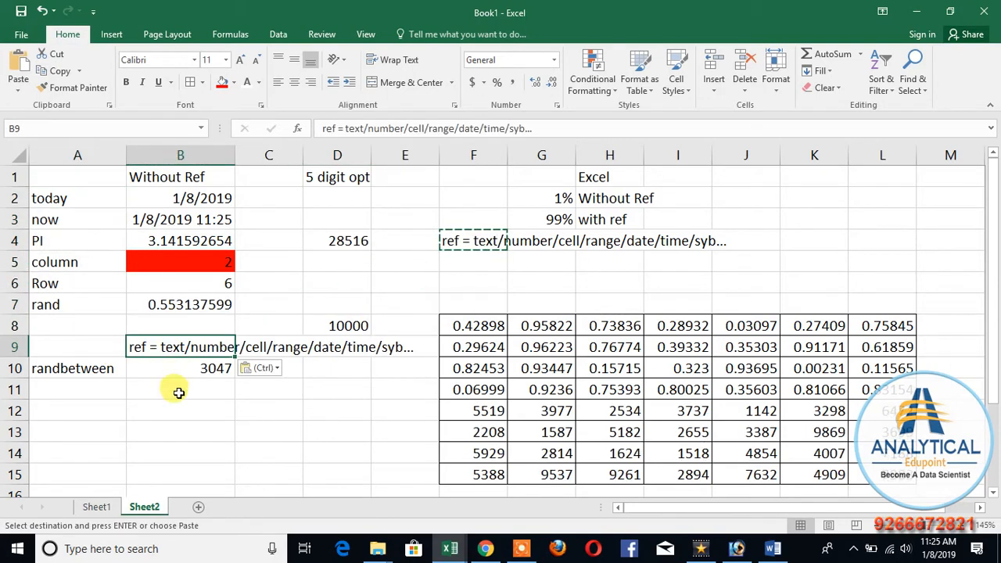
pyautogui.click(173, 415)
pyautogui.click(168, 368)
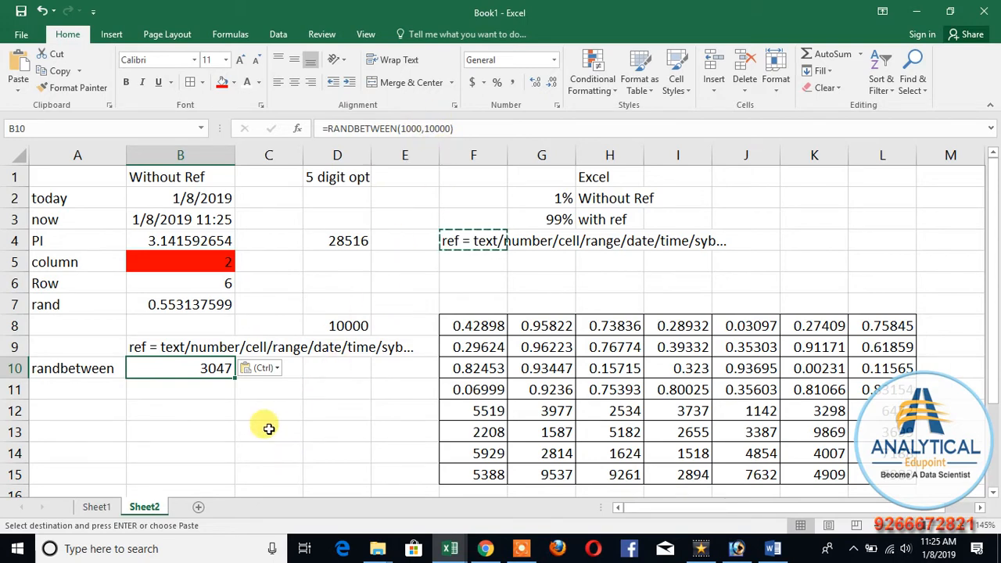
pyautogui.click(188, 453)
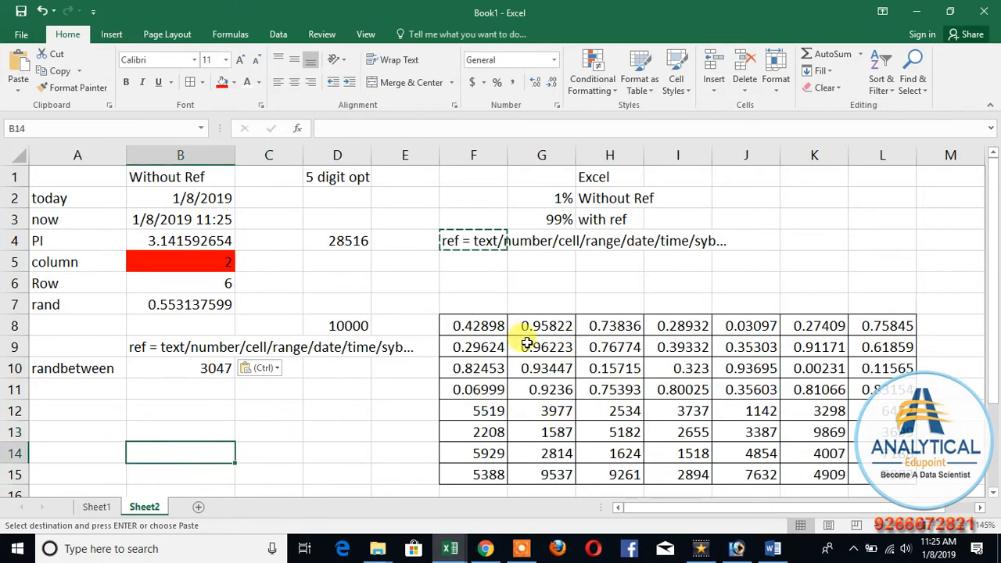
# Step: Enter the label range in B15
pyautogui.scroll(-3, 108, 398)
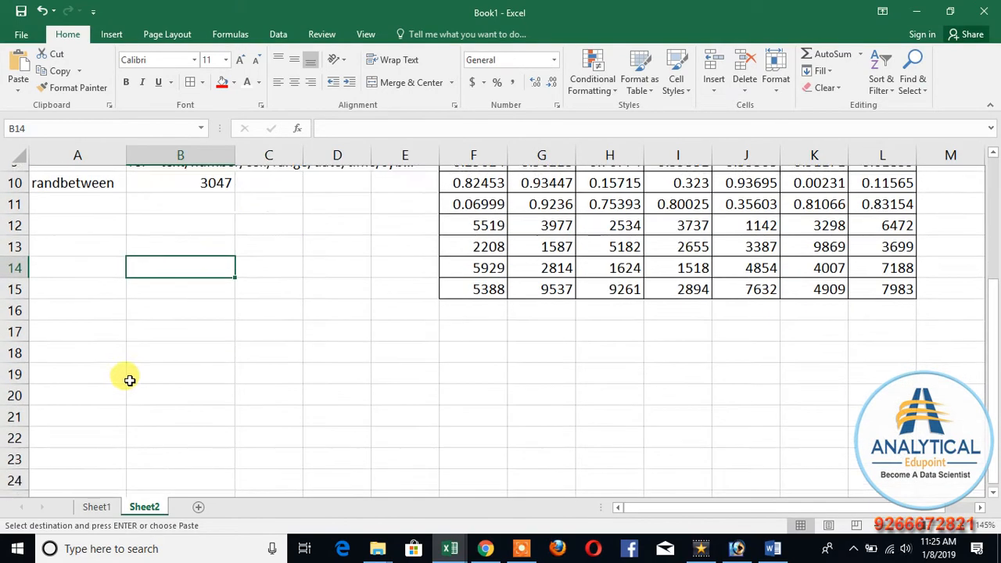
pyautogui.scroll(2, 165, 352)
pyautogui.click(169, 284)
pyautogui.click(174, 381)
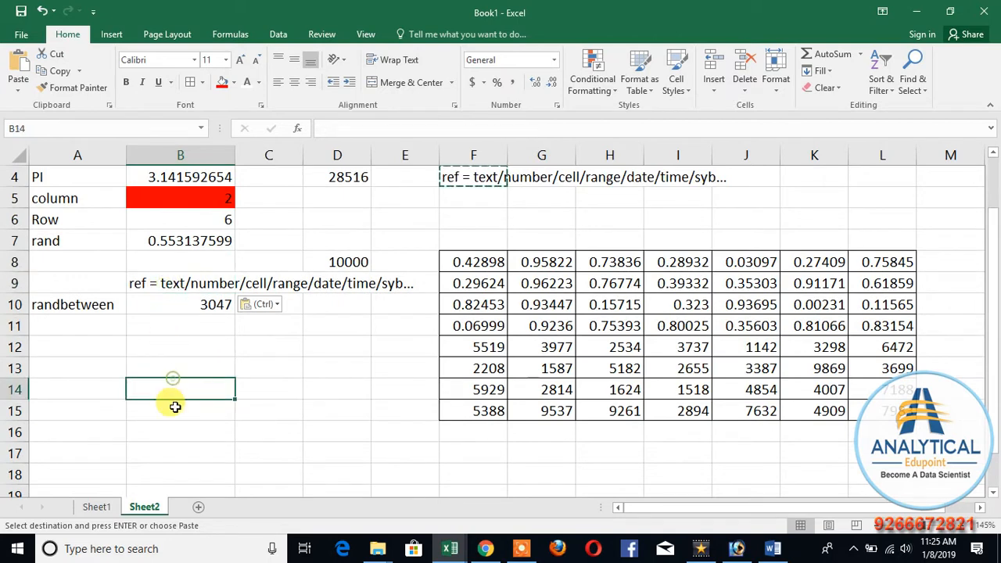
pyautogui.click(188, 413)
pyautogui.write('range')
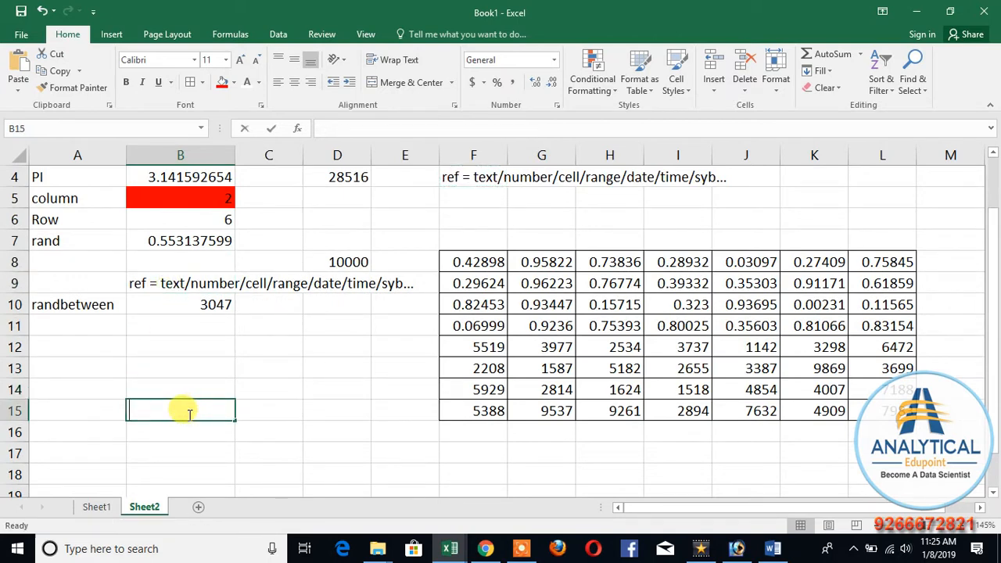
pyautogui.press('Return')
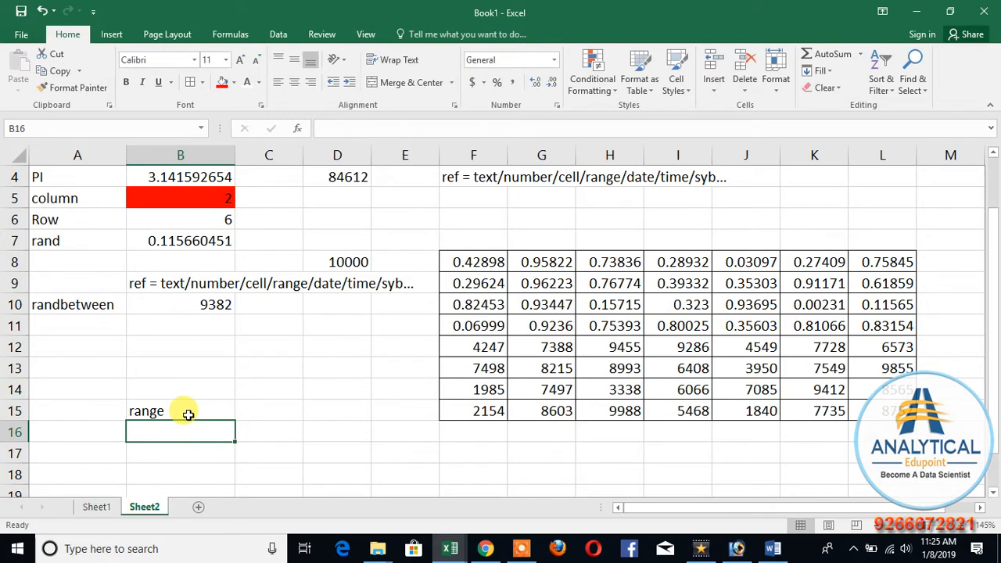
pyautogui.press('Left')
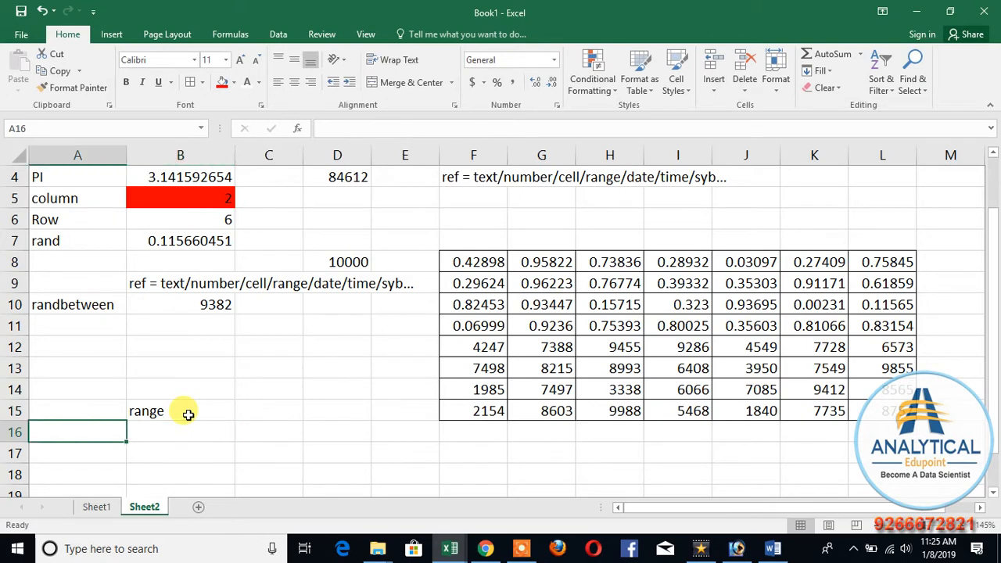
# Step: Enter a person's first name in D17 as sample data
pyautogui.scroll(-2, 187, 414)
pyautogui.click(328, 327)
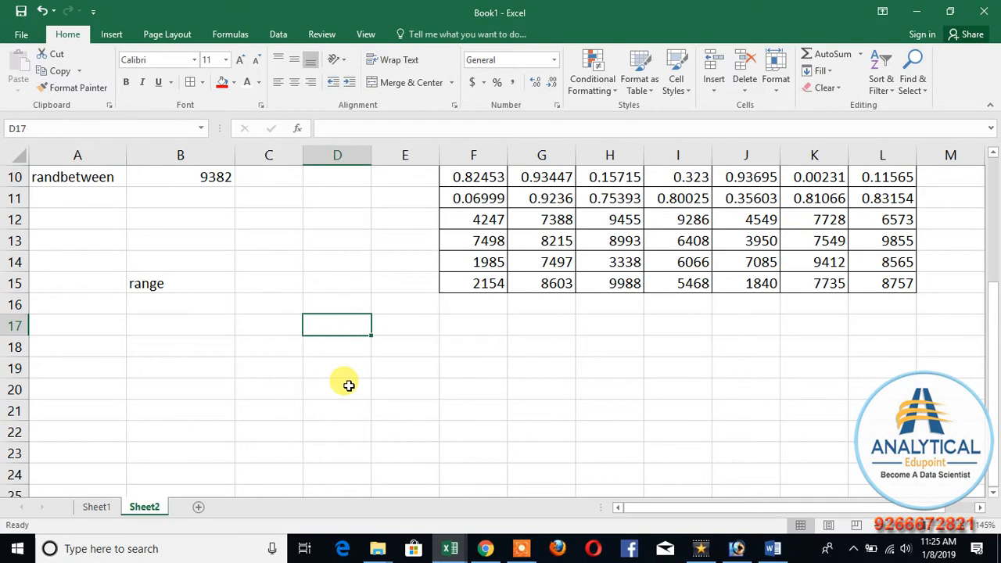
pyautogui.write('Brajesh')
pyautogui.press('Tab')
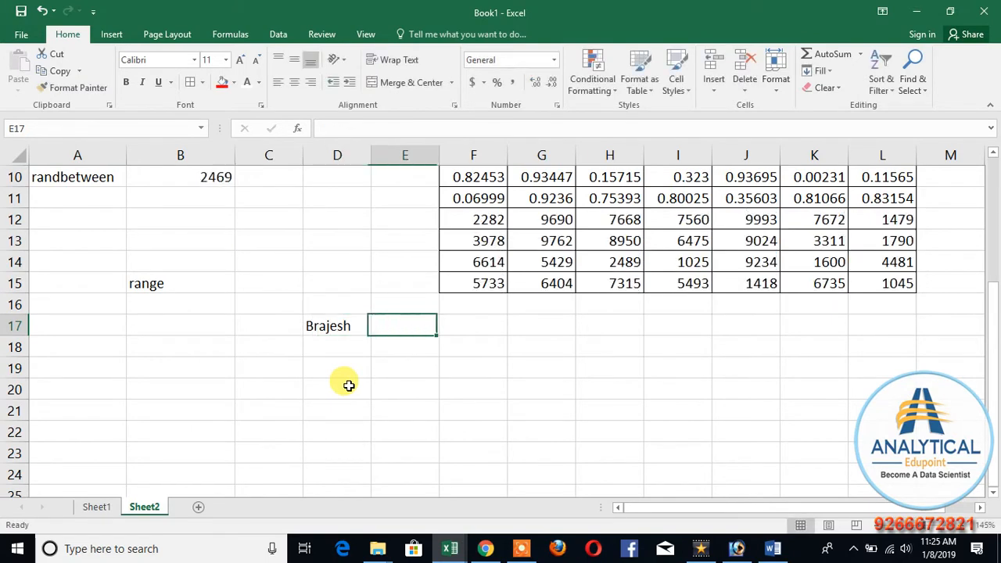
# Step: Replace the entry in D17 with the header Name and enter the subject headers Phy, Che and Math in E17:G17
pyautogui.press('Left')
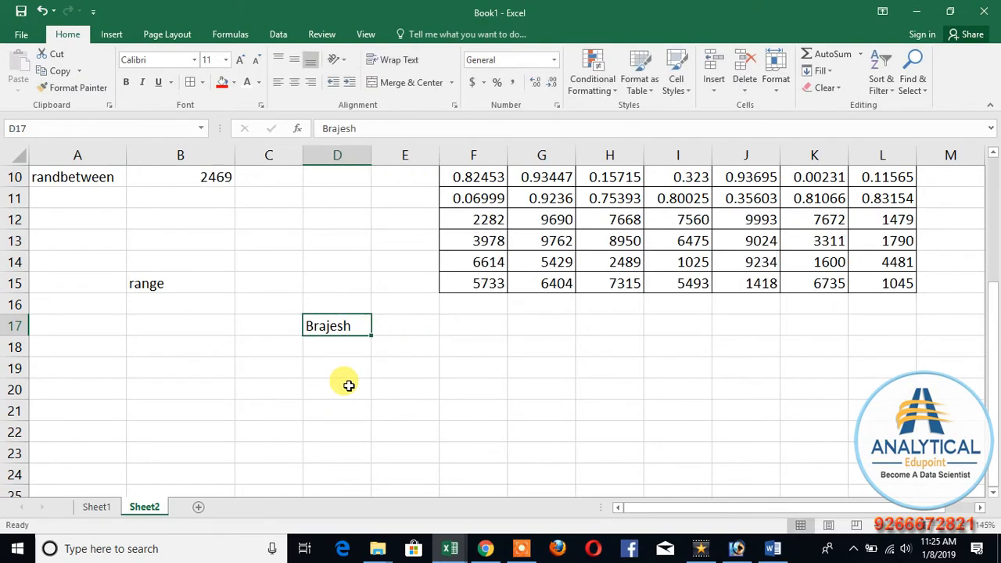
pyautogui.write('Name')
pyautogui.press('Tab')
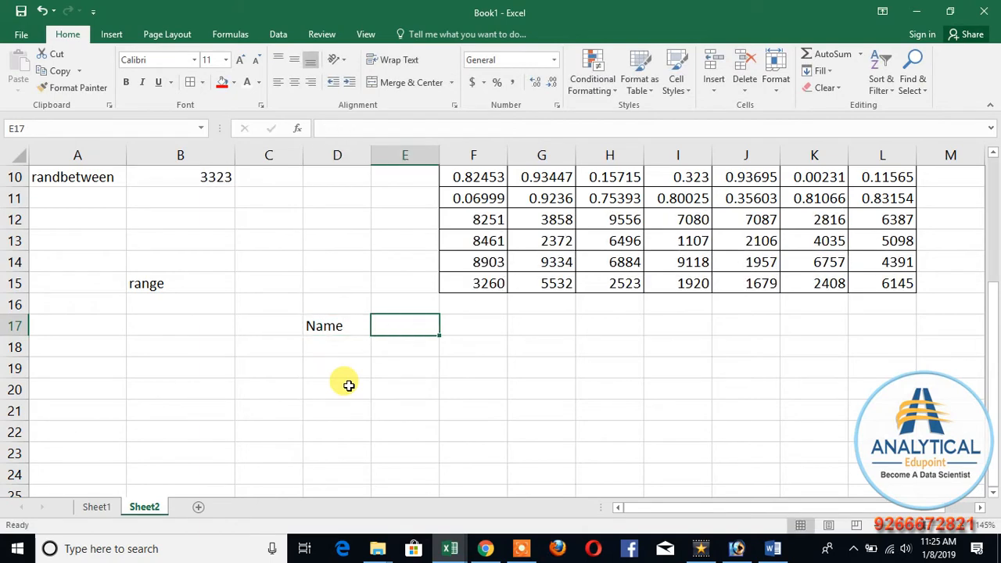
pyautogui.write('Phy')
pyautogui.press('Tab')
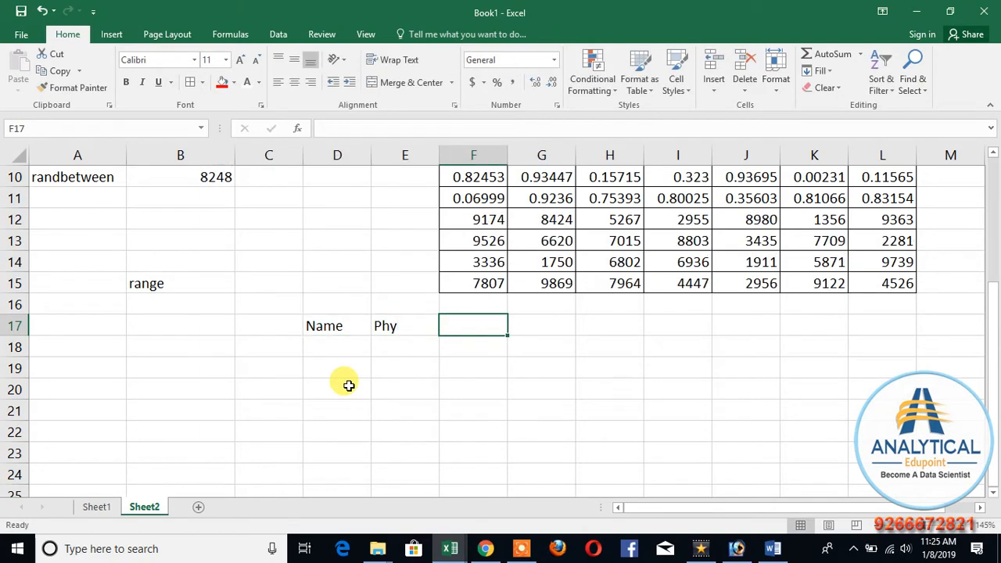
pyautogui.write('Che')
pyautogui.press('Tab')
pyautogui.write('Math')
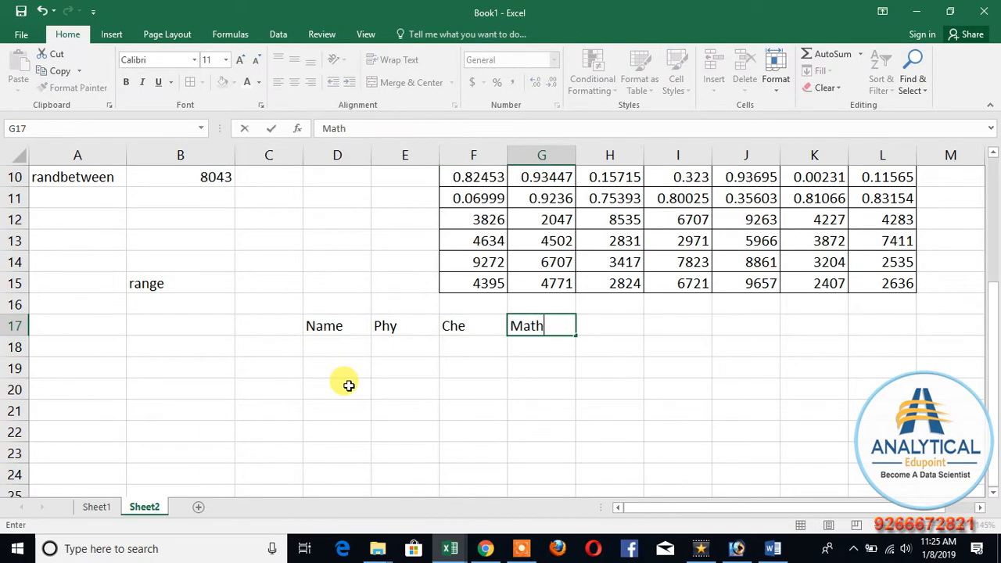
pyautogui.press('Return')
# Step: Fill row 18 under the headers with the student's first name and the marks 77, 88 and 50
pyautogui.press('Left')
pyautogui.press('Left')
pyautogui.press('Left')
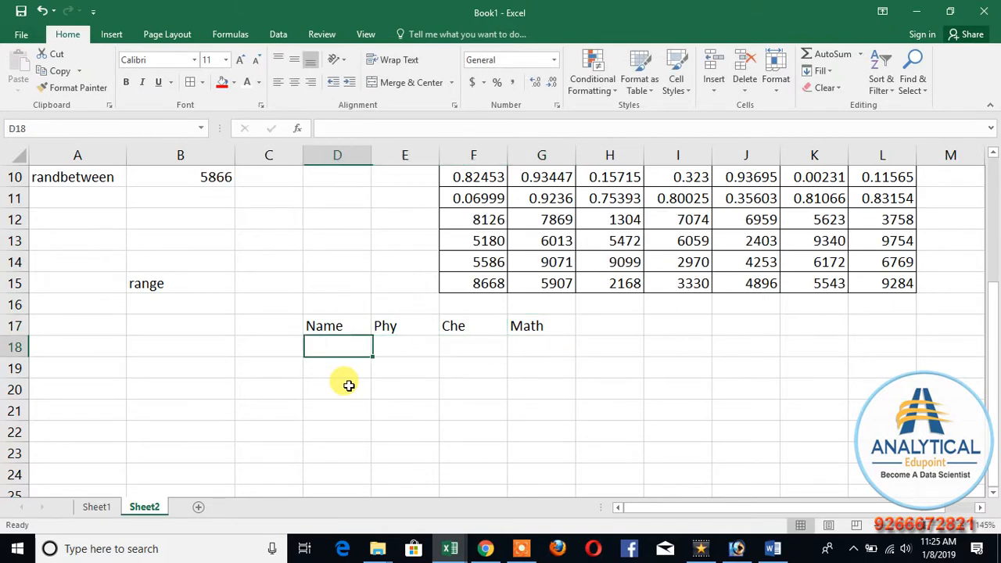
pyautogui.write('Brajesh')
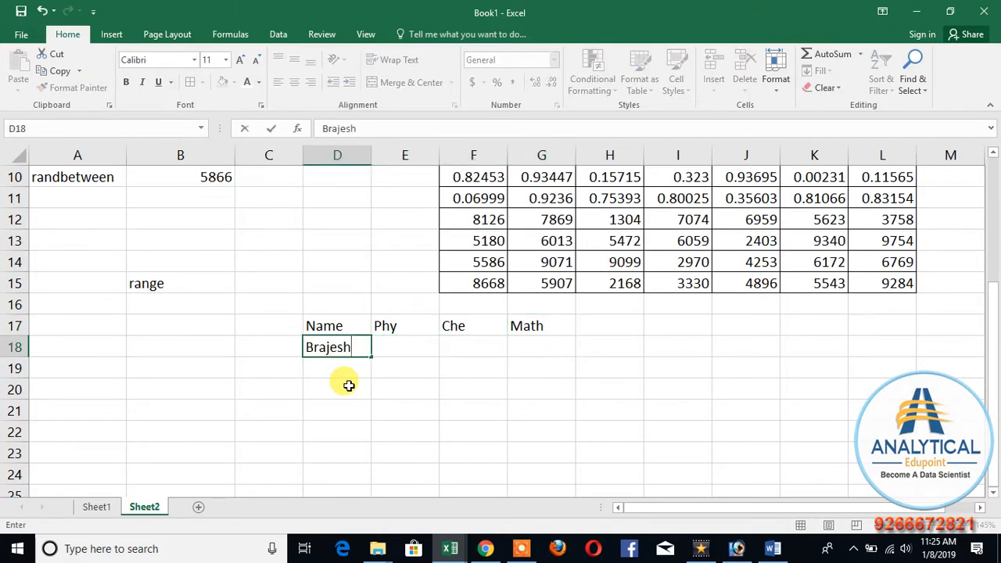
pyautogui.press('Tab')
pyautogui.write('77')
pyautogui.press('Tab')
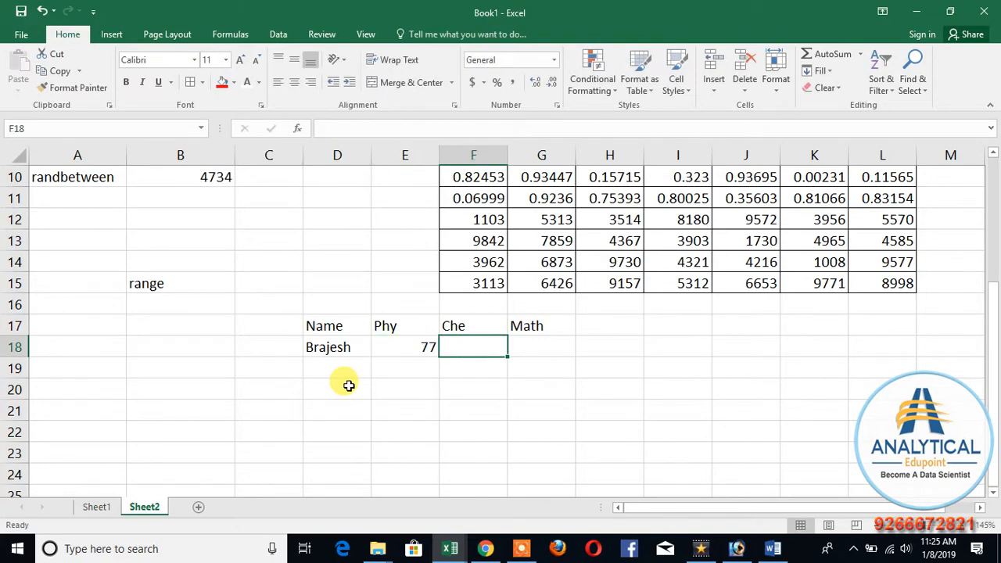
pyautogui.write('88')
pyautogui.press('Tab')
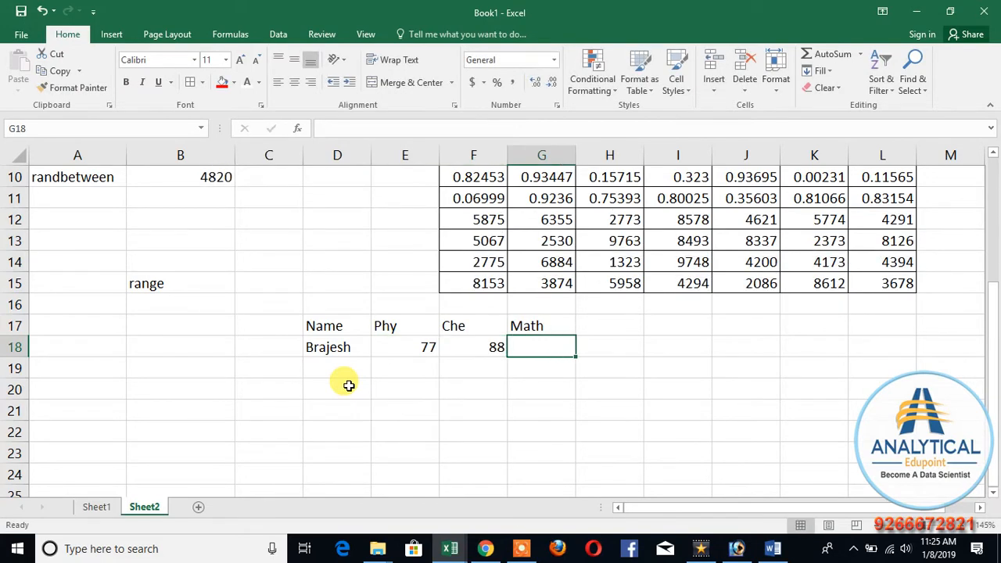
pyautogui.write('50')
pyautogui.press('Return')
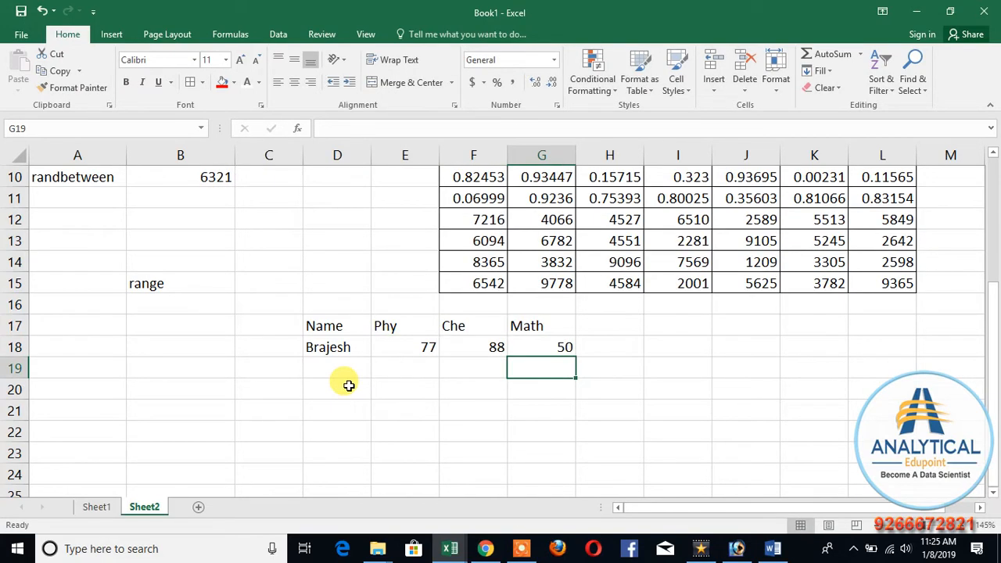
pyautogui.press('Down')
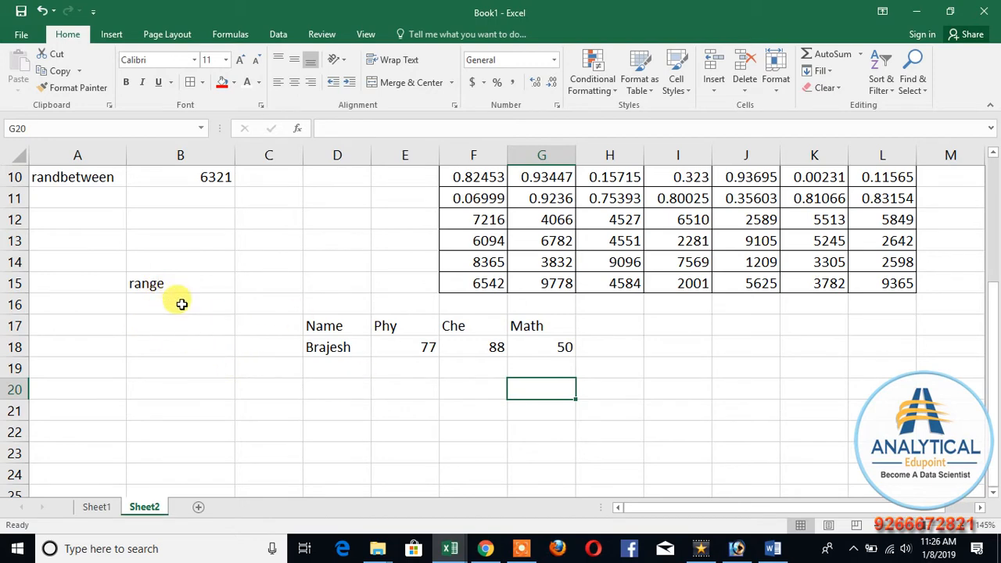
# Step: Highlight the marks table D17:G18 as an example of a range and point out the range label in B15
pyautogui.click(311, 268)
pyautogui.click(300, 267)
pyautogui.click(268, 347)
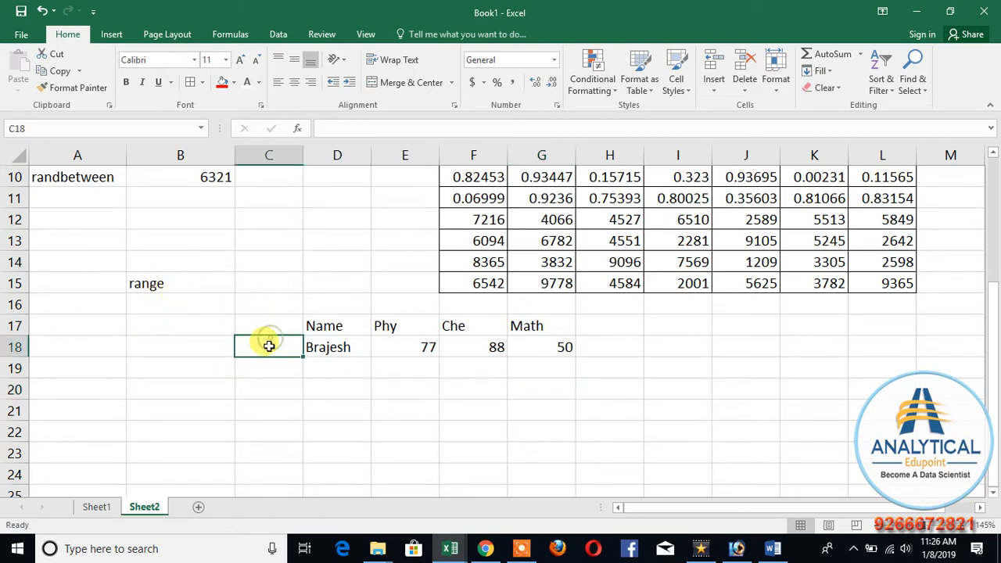
pyautogui.moveTo(345, 320); pyautogui.dragTo(565, 348)
pyautogui.click(376, 438)
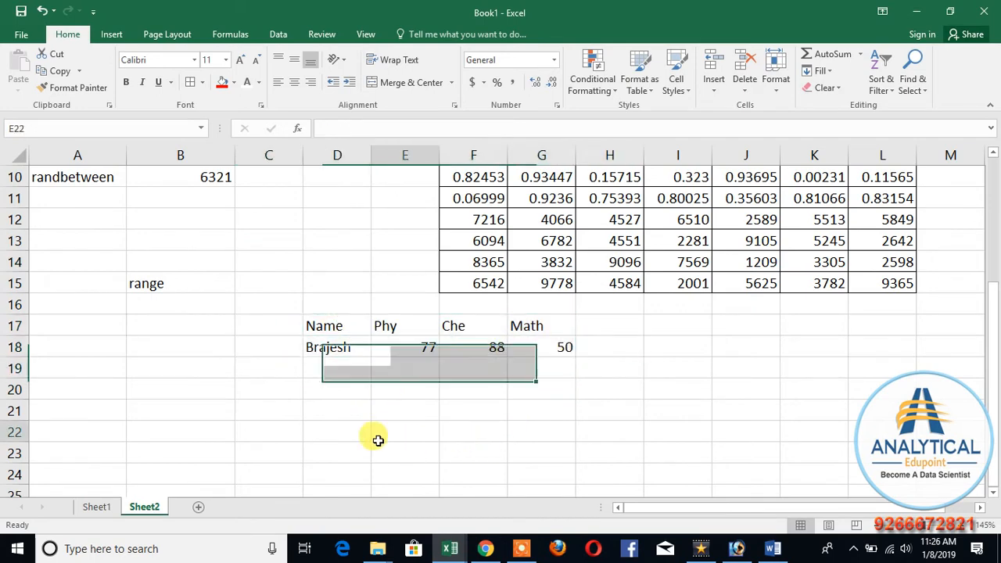
pyautogui.click(157, 283)
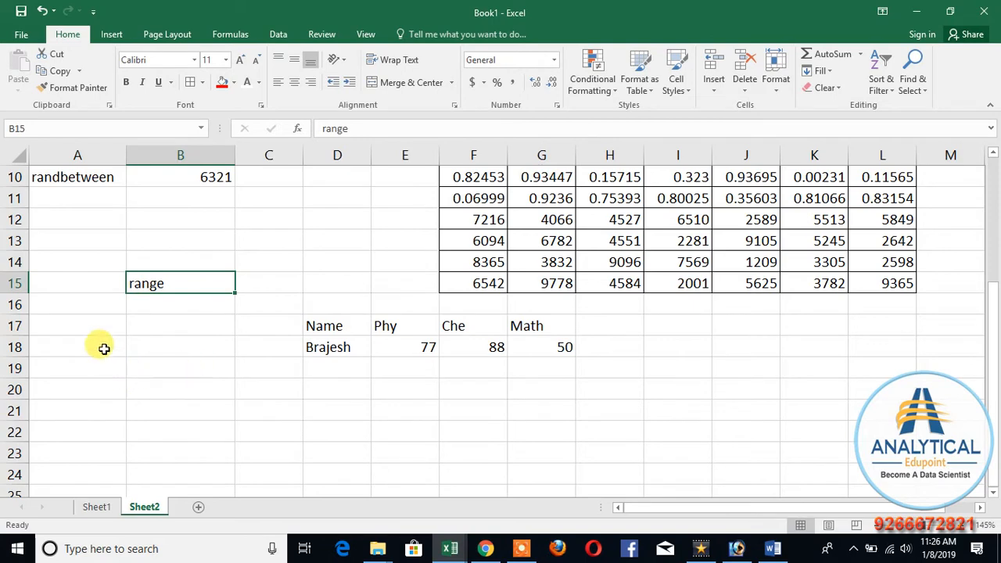
# Step: Enter the function labels sum, max and min in A16:A18
pyautogui.click(82, 307)
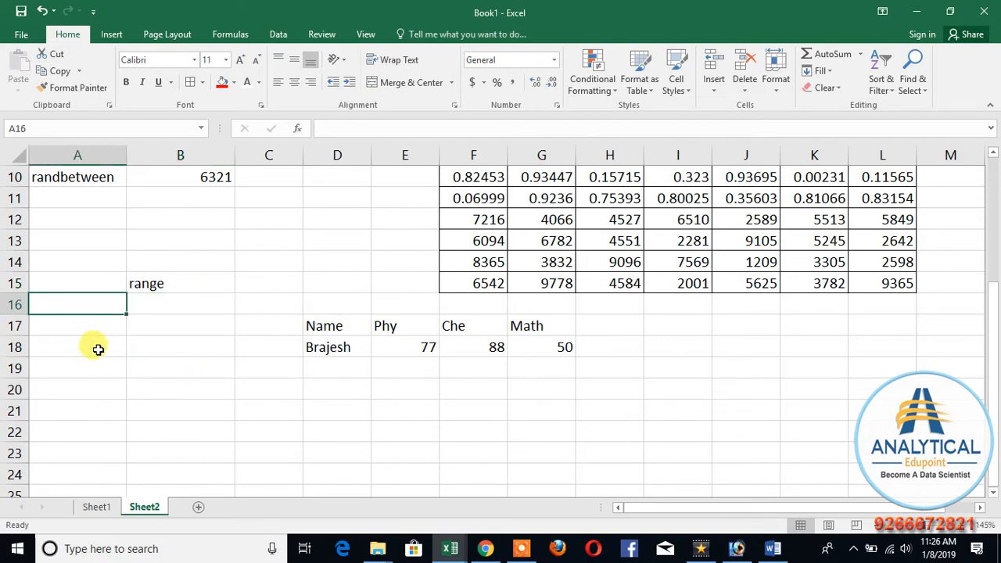
pyautogui.write('sum')
pyautogui.press('Return')
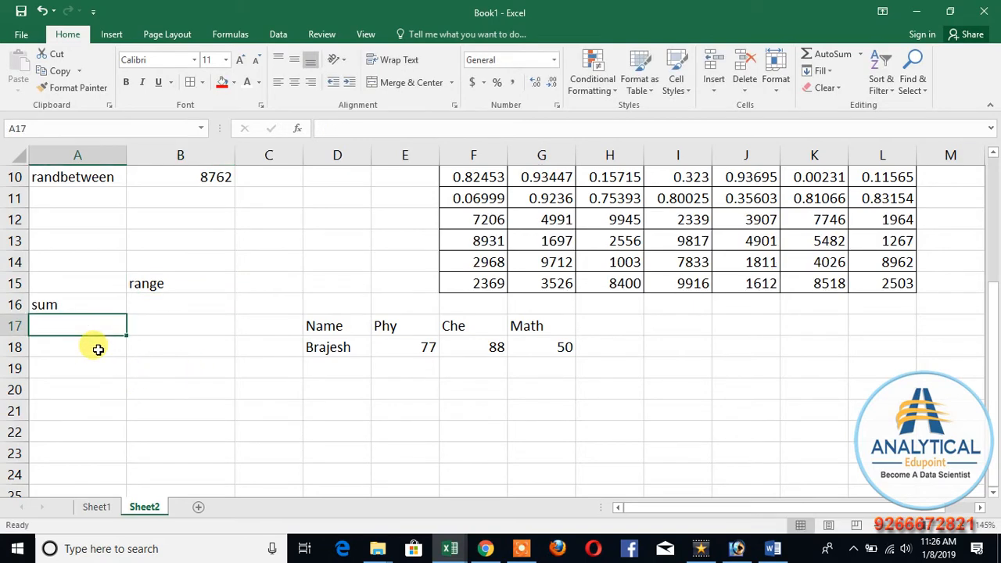
pyautogui.write('max')
pyautogui.press('Return')
pyautogui.write('m')
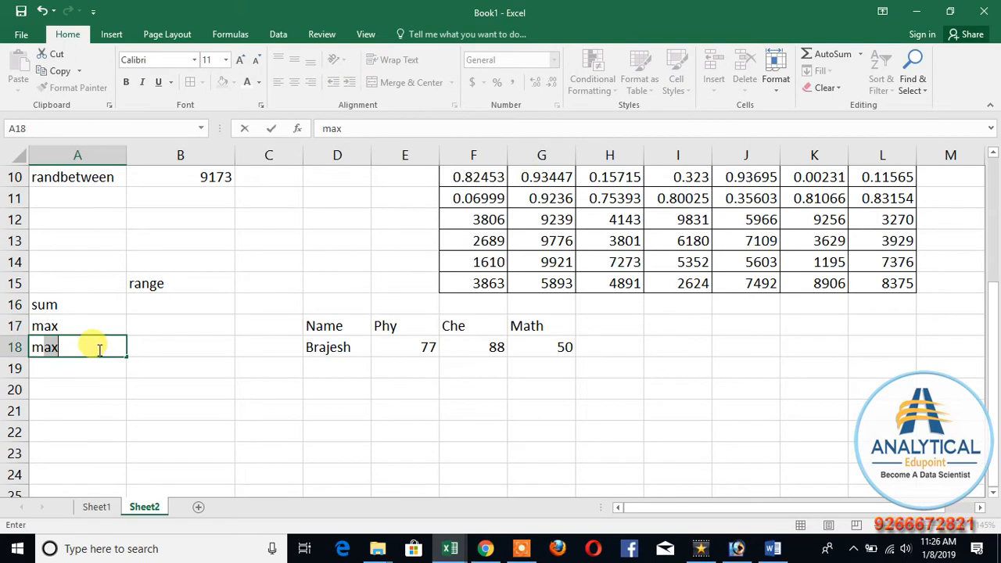
pyautogui.write('in')
pyautogui.press('Return')
# Step: Add the function labels average in A19 and product in A20
pyautogui.write('averag')
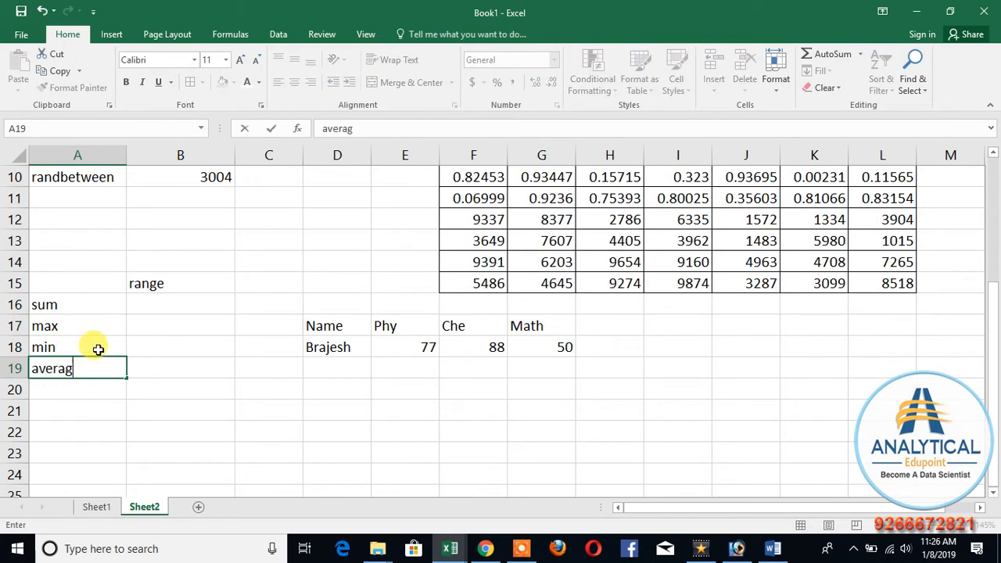
pyautogui.write('e')
pyautogui.press('Return')
pyautogui.write('prodcut')
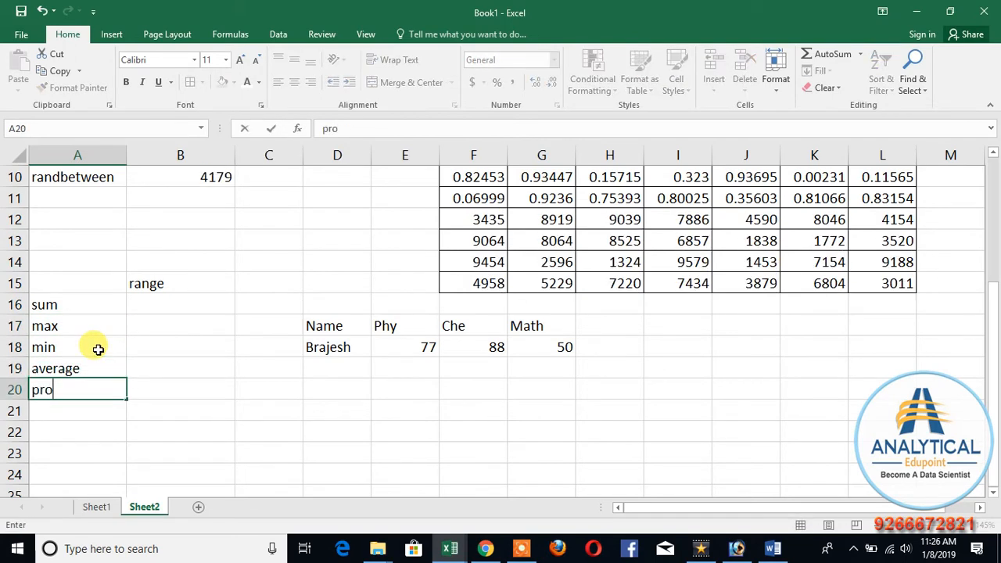
pyautogui.press('BackSpace')
pyautogui.press('BackSpace')
pyautogui.press('BackSpace')
pyautogui.write('uct')
pyautogui.press('Return')
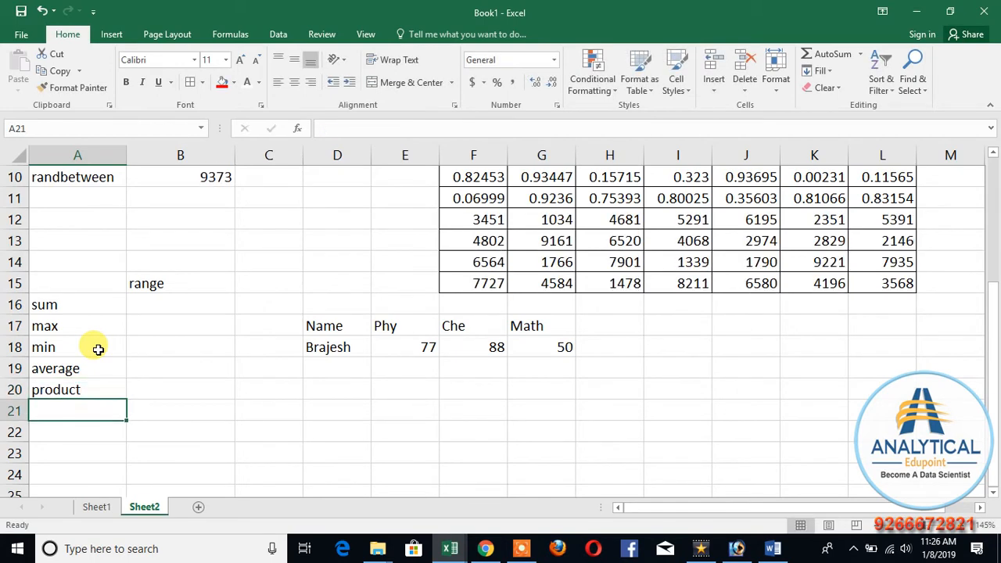
# Step: Sum the three marks in B16 using separate cell references with =SUM(E18,F18,G18)
pyautogui.press('Up')
pyautogui.press('Up')
pyautogui.press('Up')
pyautogui.press('Up')
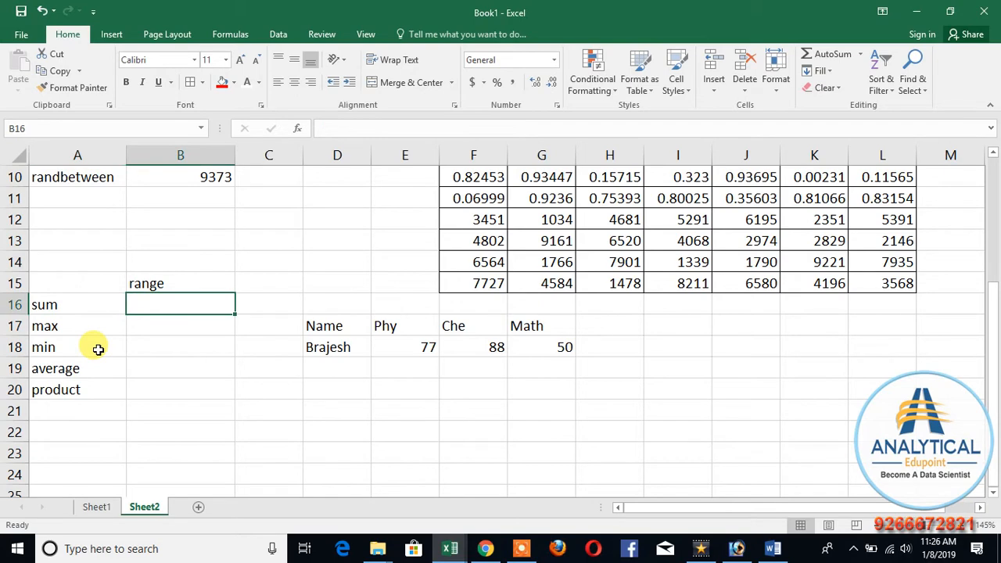
pyautogui.write('=sum(')
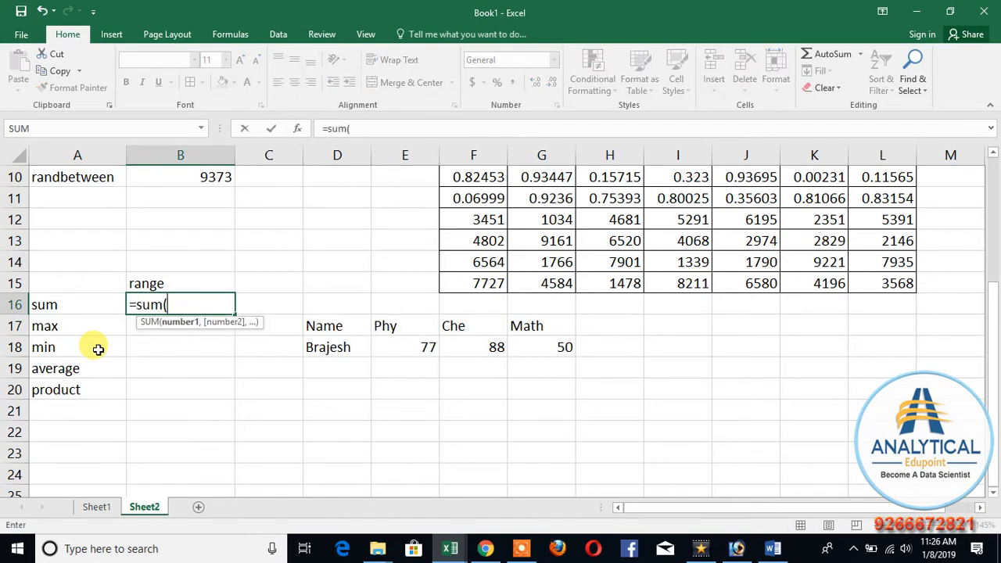
pyautogui.click(406, 348)
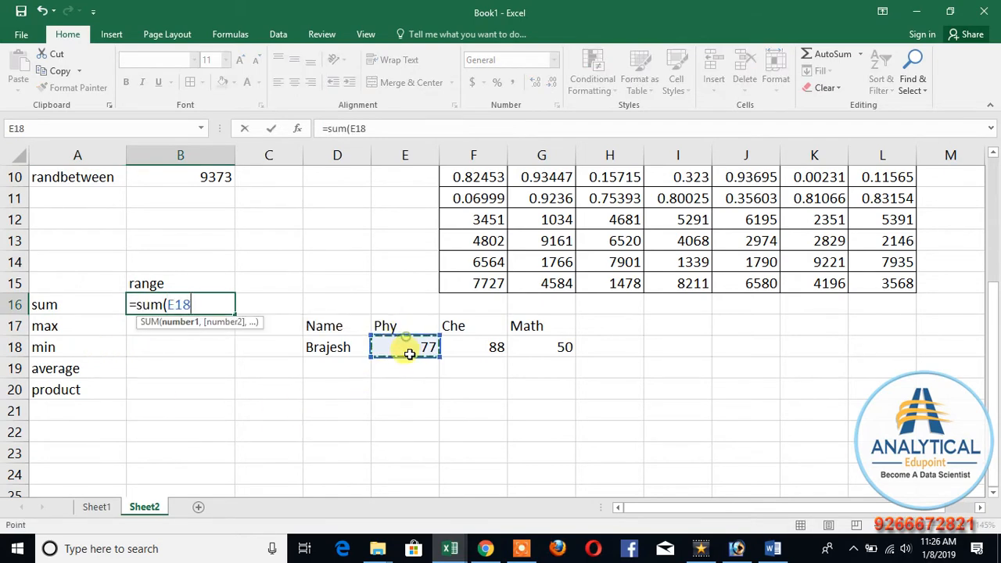
pyautogui.write(',')
pyautogui.click(475, 353)
pyautogui.write(',')
pyautogui.click(539, 349)
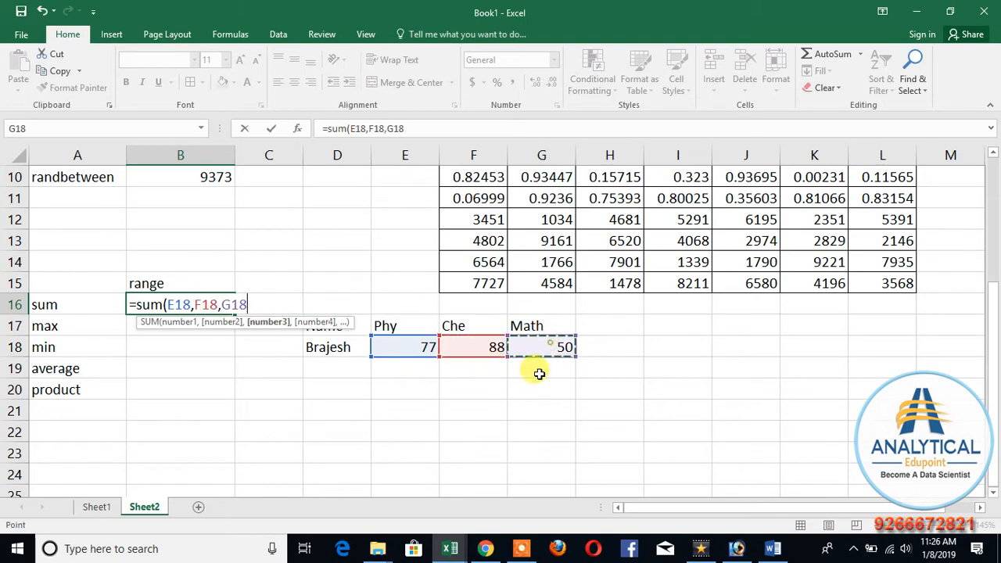
pyautogui.write(')')
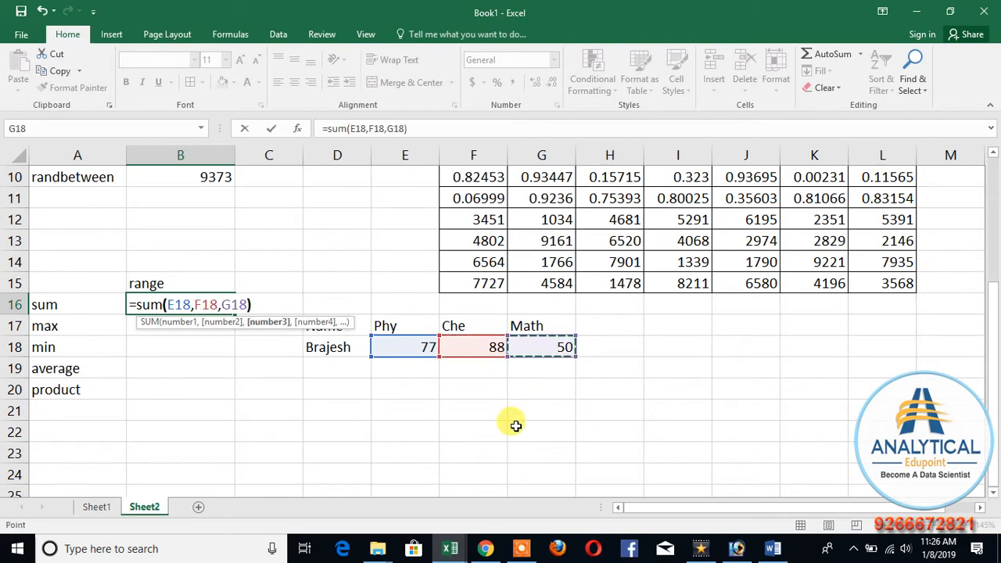
pyautogui.press('Return')
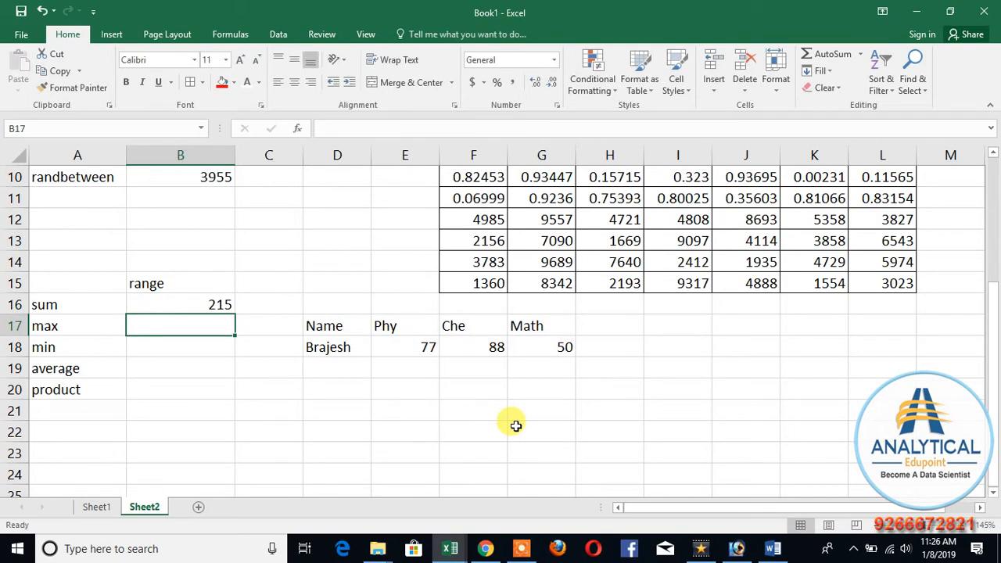
# Step: Replace the formula in B16 with a range-based sum of the whole marks table, =SUM(D17:G18)
pyautogui.press('Up')
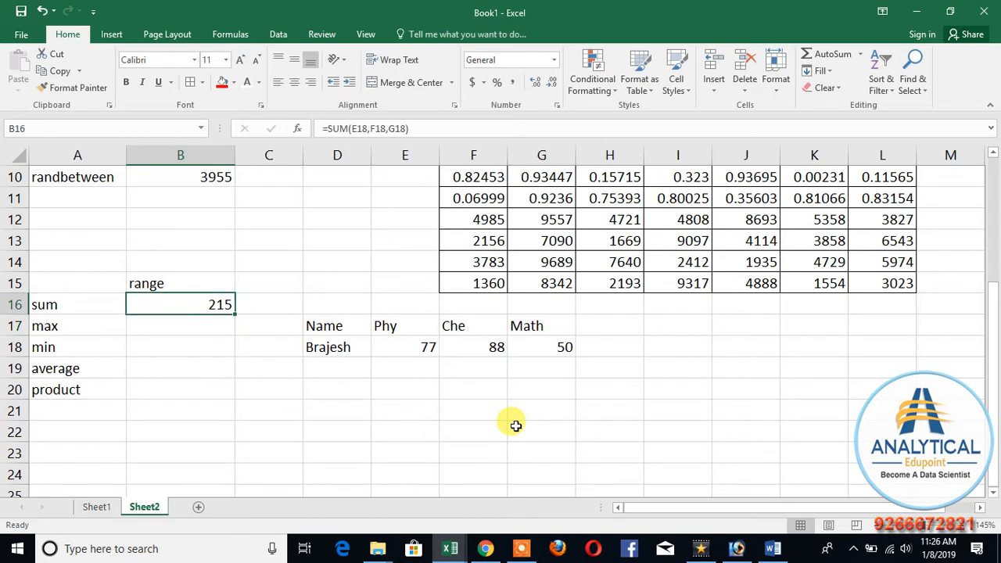
pyautogui.press('Delete')
pyautogui.write('=sum')
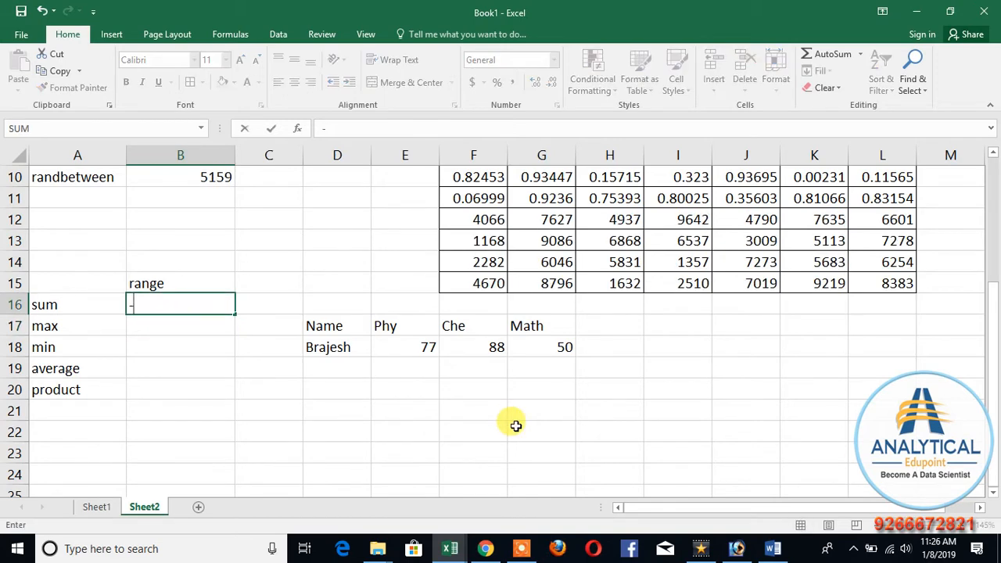
pyautogui.write('(')
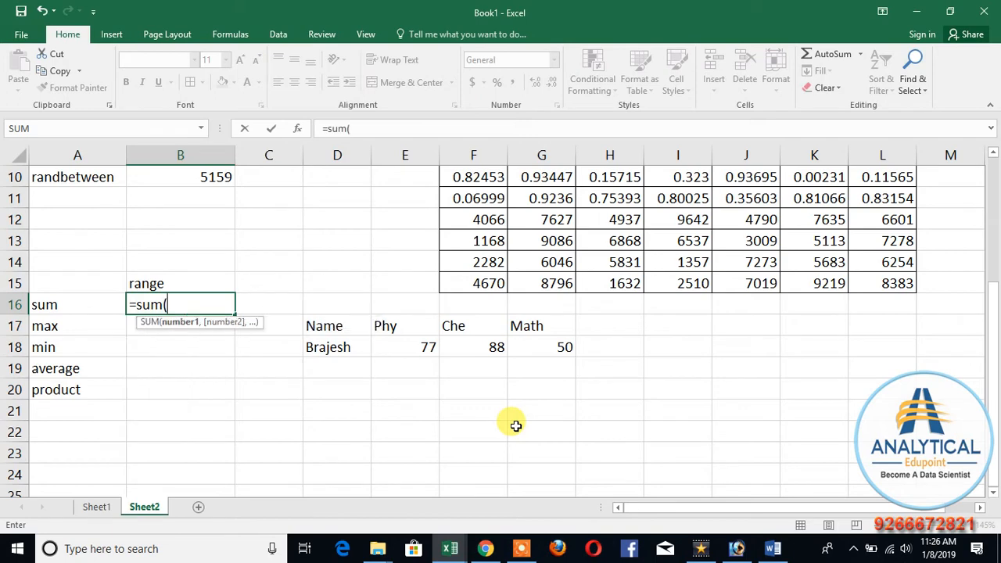
pyautogui.moveTo(331, 324); pyautogui.dragTo(565, 348)
pyautogui.write(')')
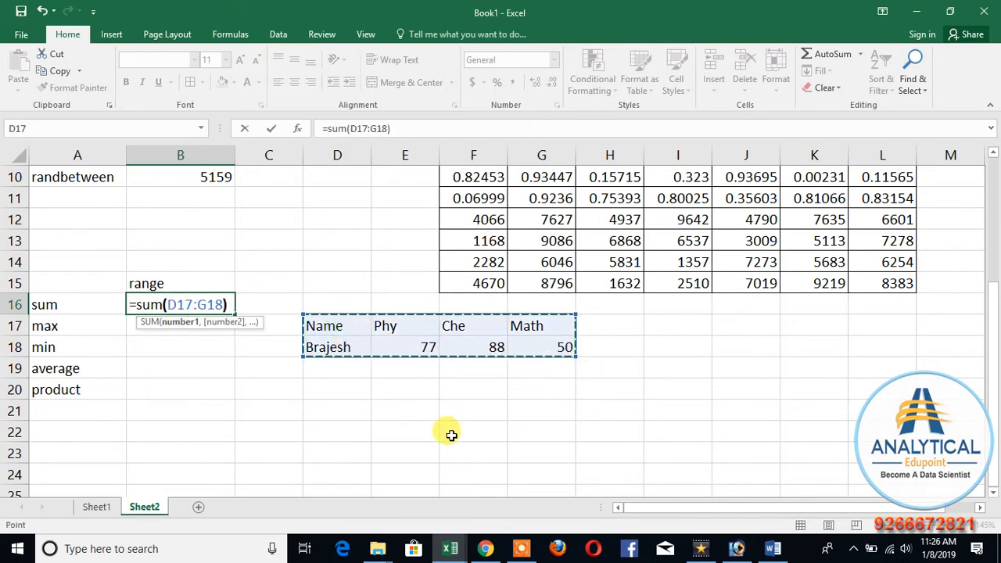
pyautogui.press('Return')
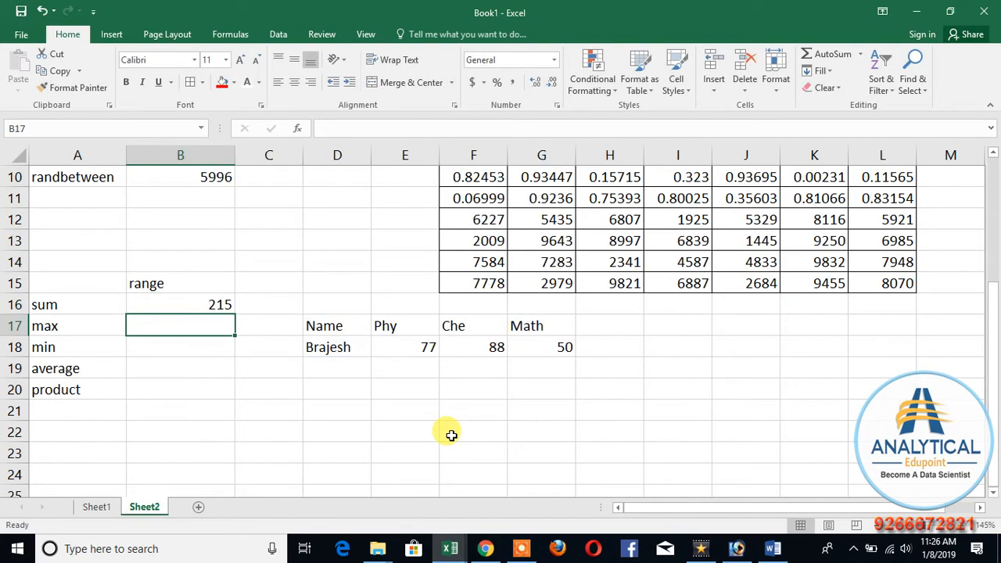
# Step: Find the highest mark in B17 with a MAX formula over the range D17:G18
pyautogui.write('=max')
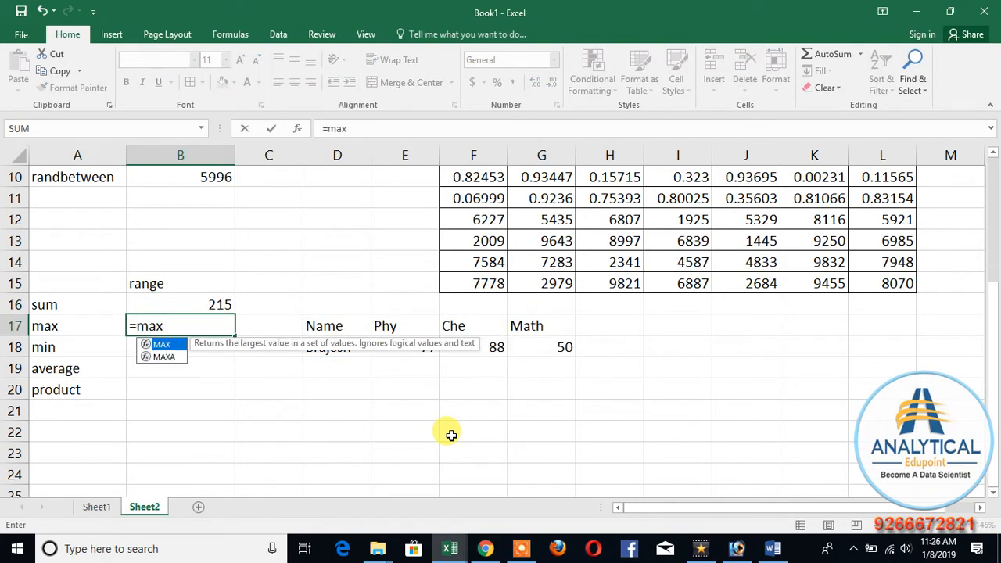
pyautogui.write('(')
pyautogui.moveTo(307, 326); pyautogui.dragTo(564, 351)
pyautogui.press('Return')
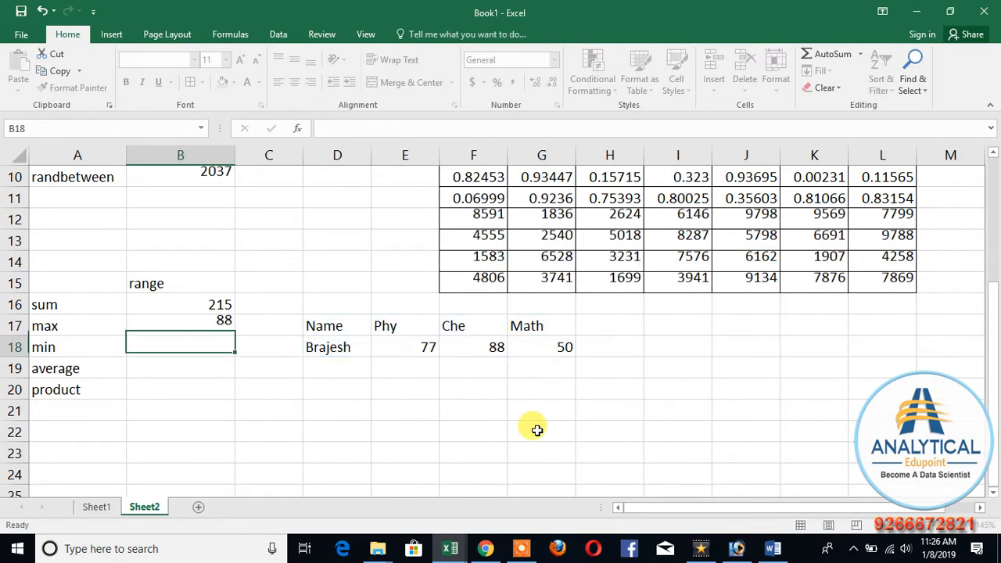
# Step: Find the lowest mark in B18 with a MIN formula over the range D17:G18
pyautogui.write('=min(')
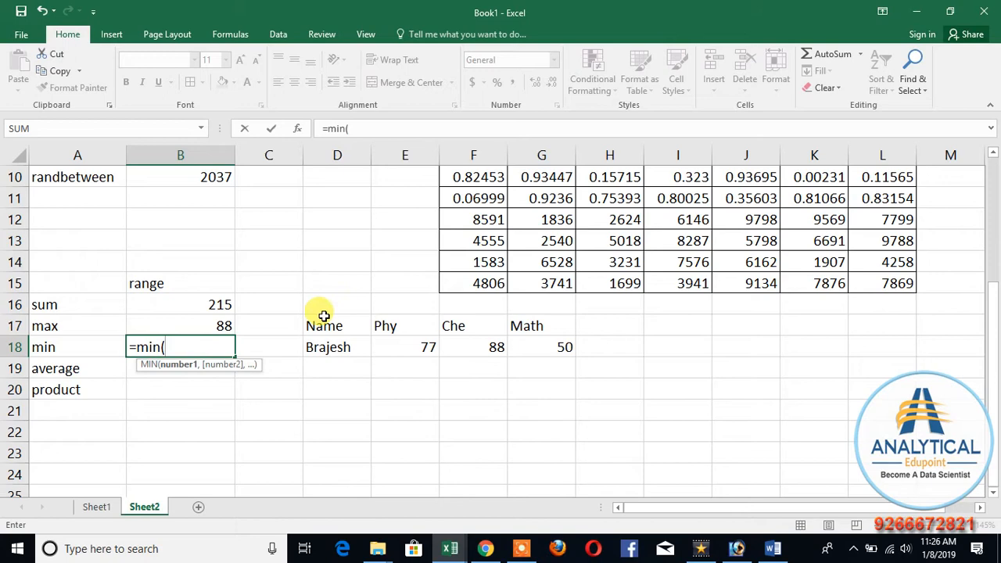
pyautogui.moveTo(322, 321); pyautogui.dragTo(526, 345)
pyautogui.write(')')
pyautogui.press('Return')
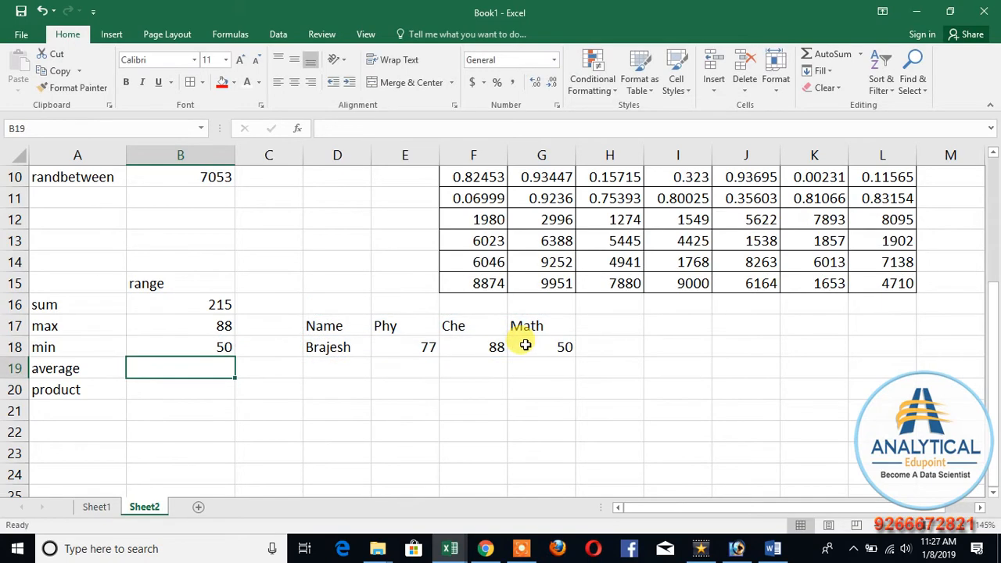
# Step: Average the marks in B19 with =average(D17:G18), covering the whole marks table
pyautogui.write('=av')
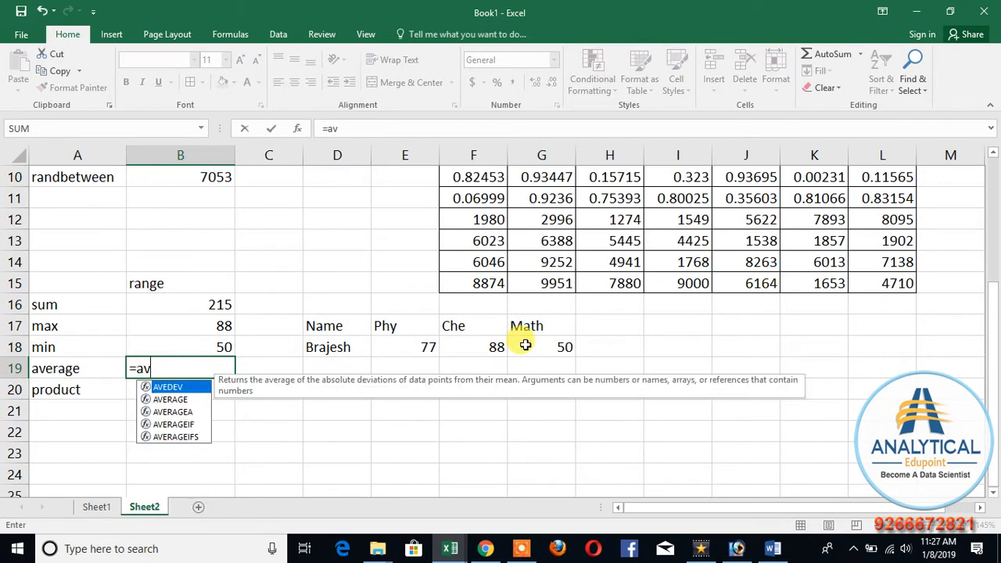
pyautogui.write('erage(')
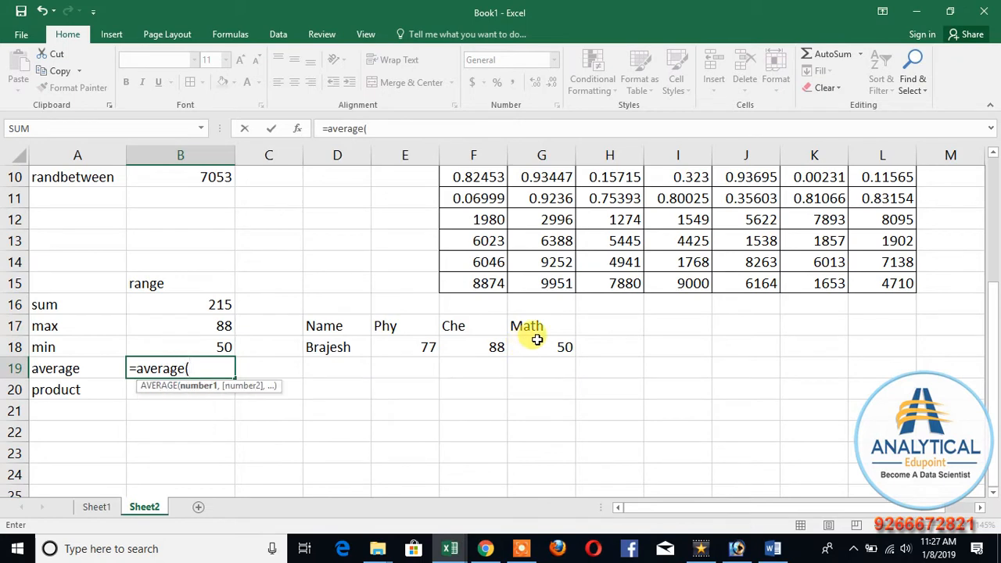
pyautogui.moveTo(349, 315); pyautogui.dragTo(542, 345)
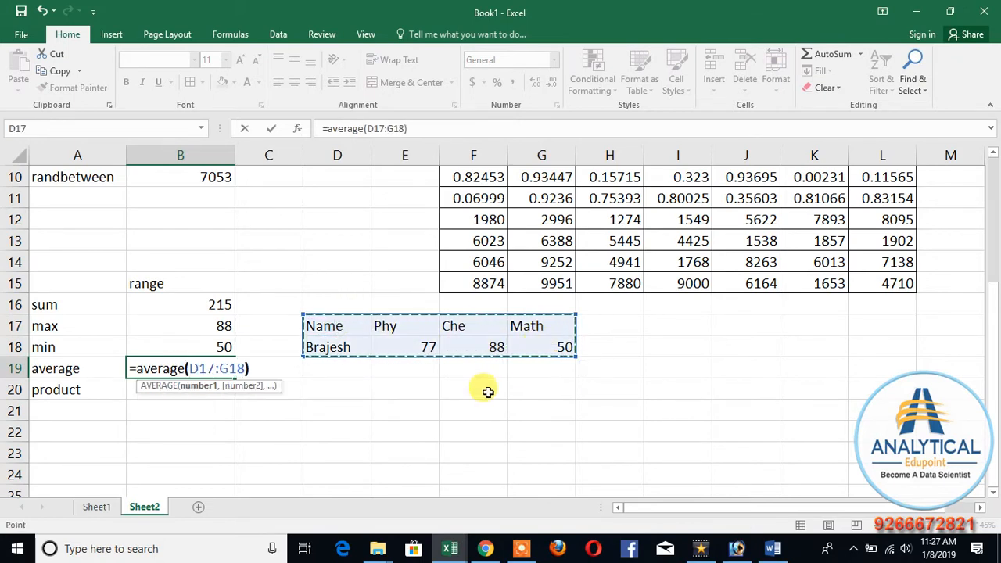
pyautogui.write(')')
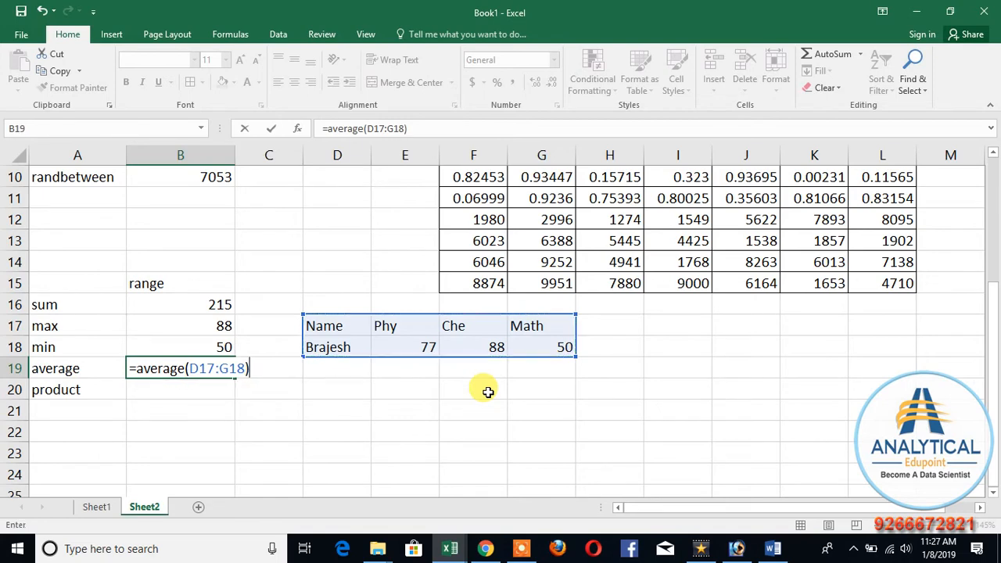
pyautogui.press('Return')
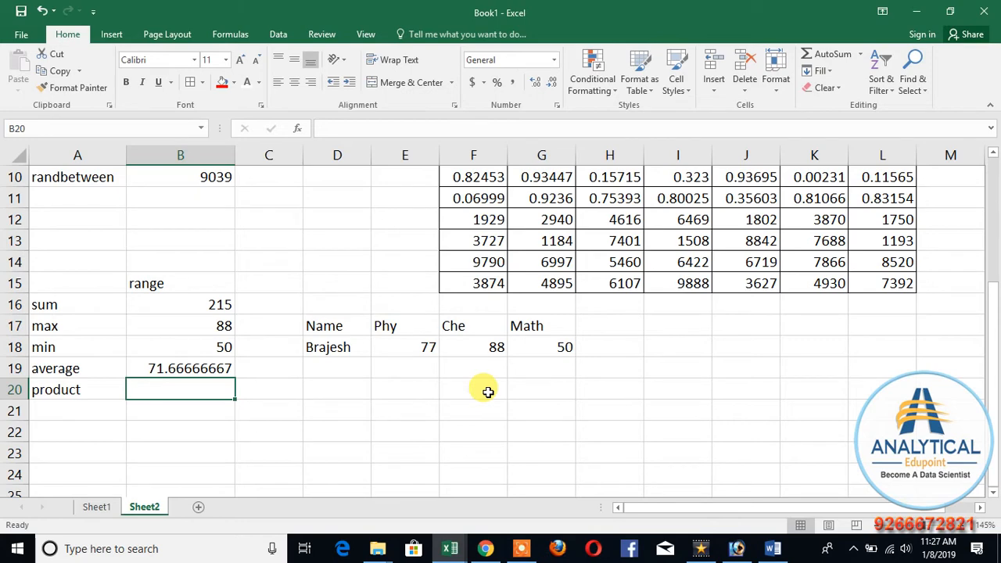
# Step: Multiply the marks together in B20 with a PRODUCT formula over the range D17:G18
pyautogui.write('=po')
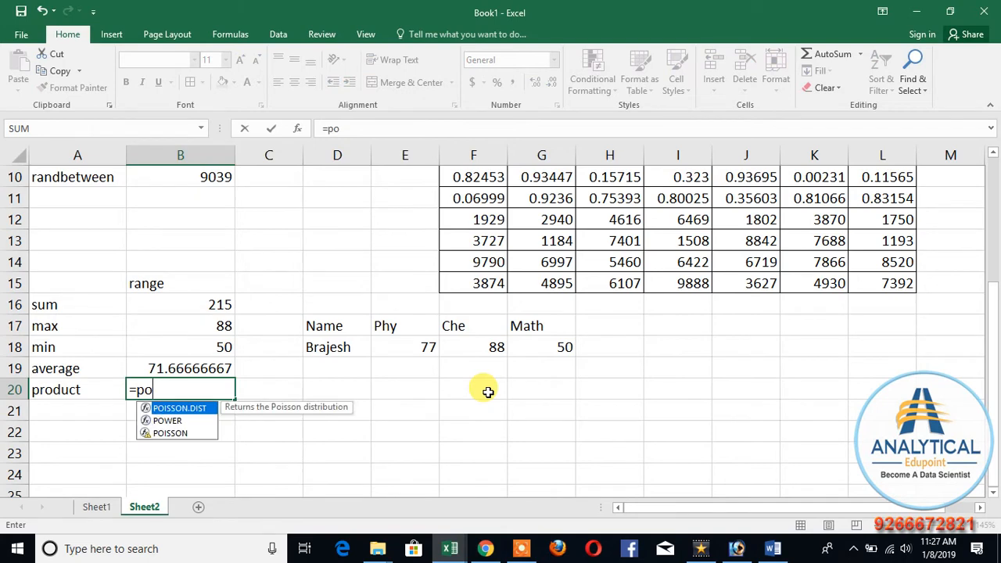
pyautogui.press('BackSpace')
pyautogui.write('ro')
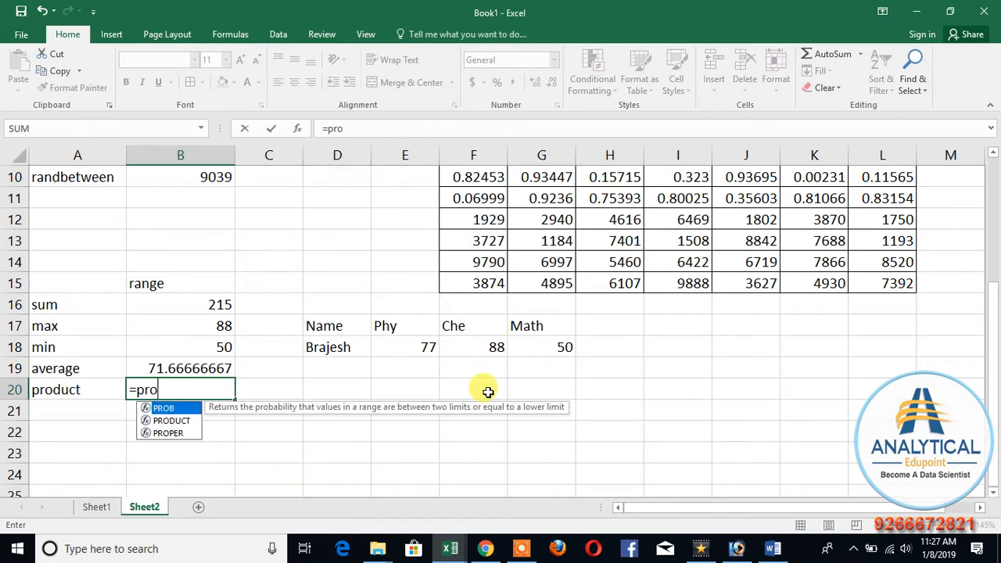
pyautogui.write('duct(')
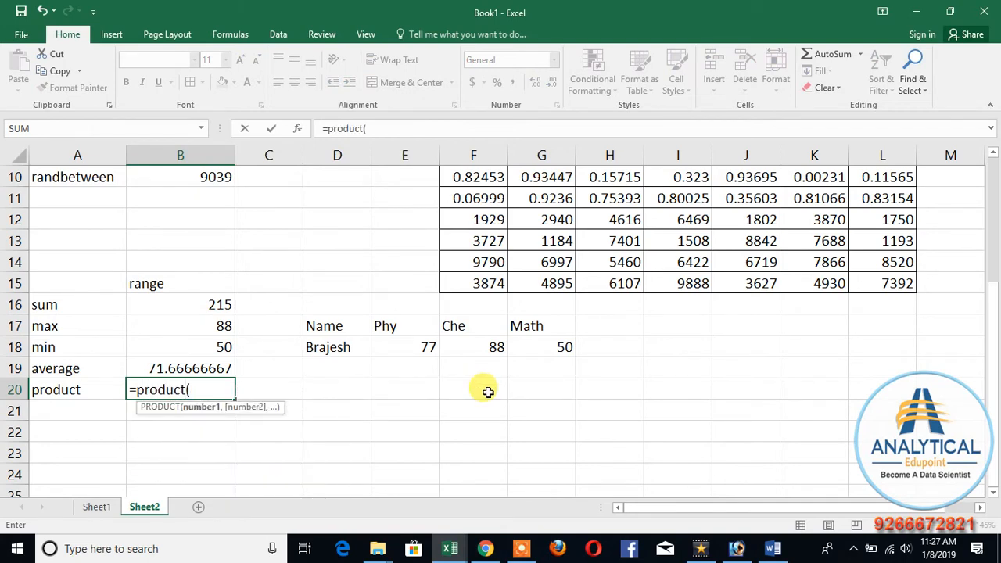
pyautogui.moveTo(338, 326); pyautogui.dragTo(547, 353)
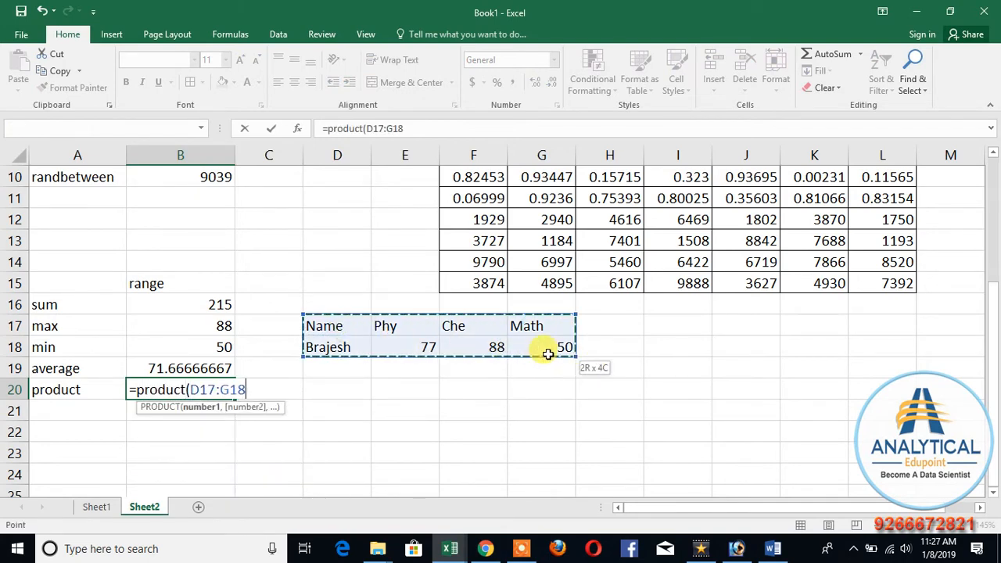
pyautogui.press('Return')
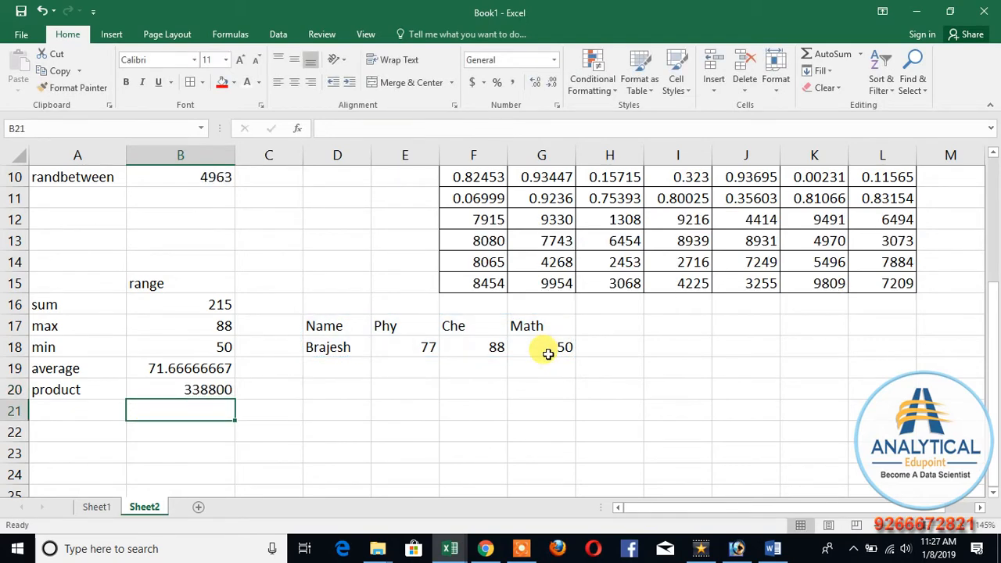
# Step: Cross-check the product in D20 by multiplying the three marks individually with =E18*F18*G18
pyautogui.click(319, 389)
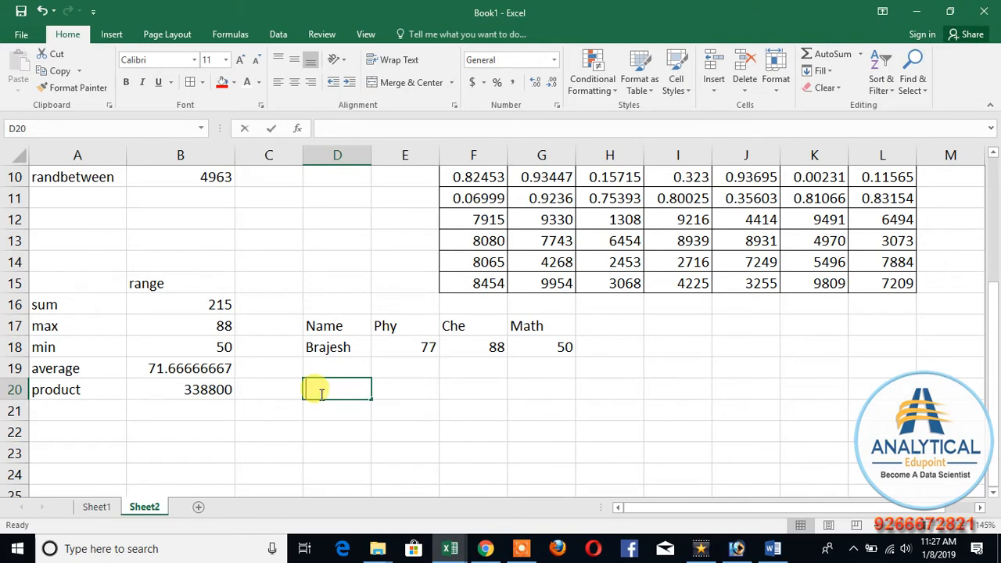
pyautogui.write('=')
pyautogui.click(419, 344)
pyautogui.write('*')
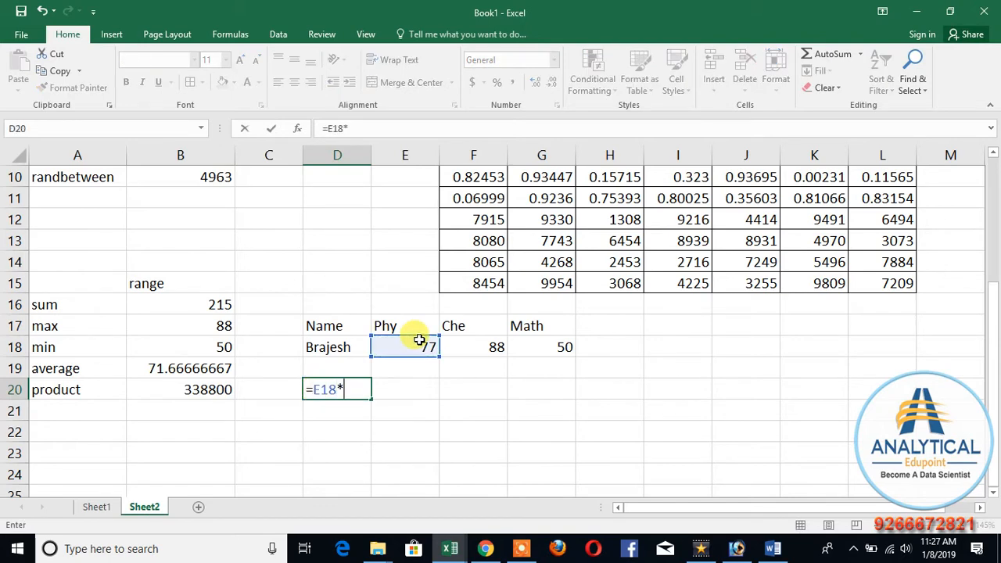
pyautogui.click(457, 348)
pyautogui.write('*')
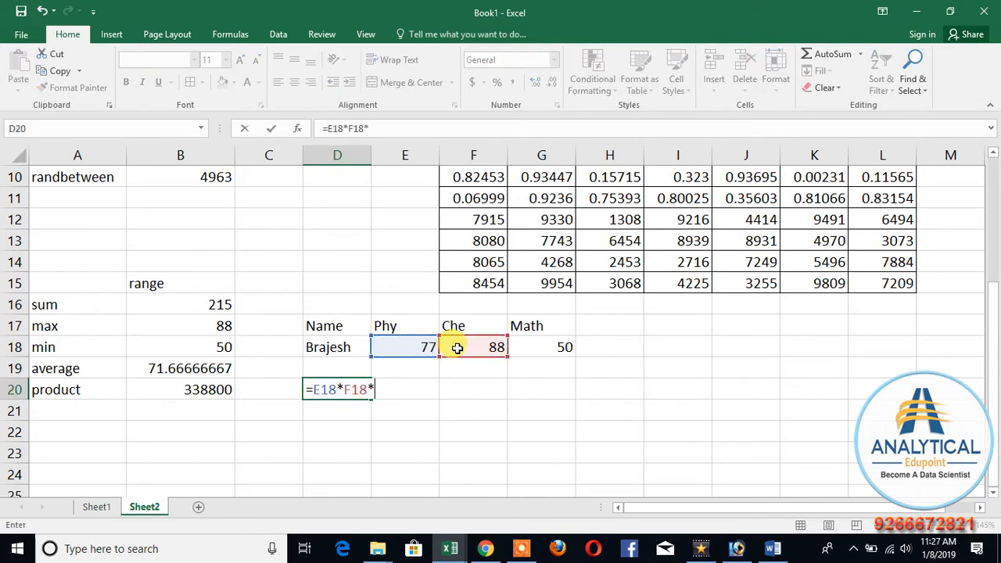
pyautogui.click(531, 344)
pyautogui.press('Return')
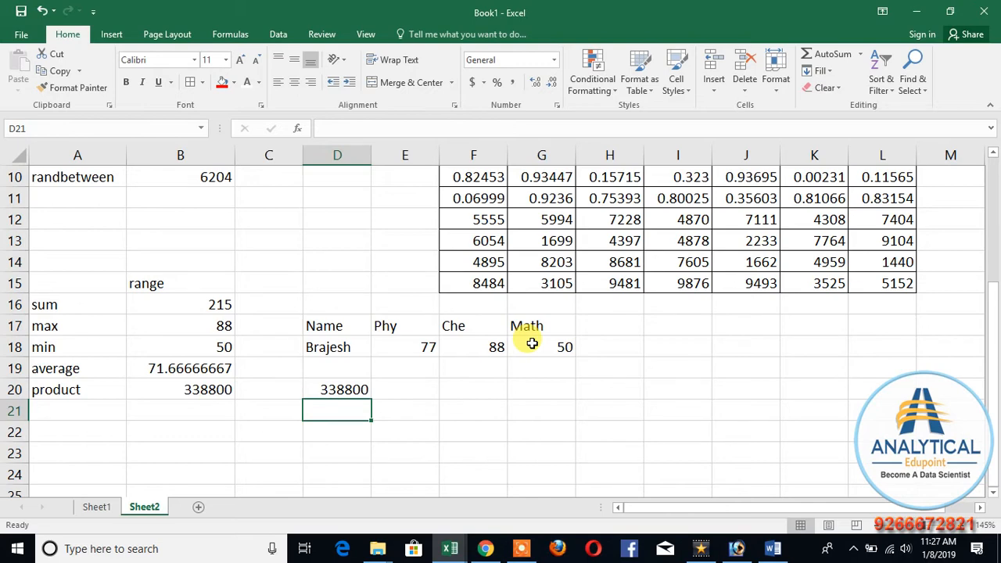
# Step: Review the functions without references in A2:A7 and examine the example formulas beside them in column B
pyautogui.press('Up')
pyautogui.press('Left')
pyautogui.press('Left')
pyautogui.press('Left')
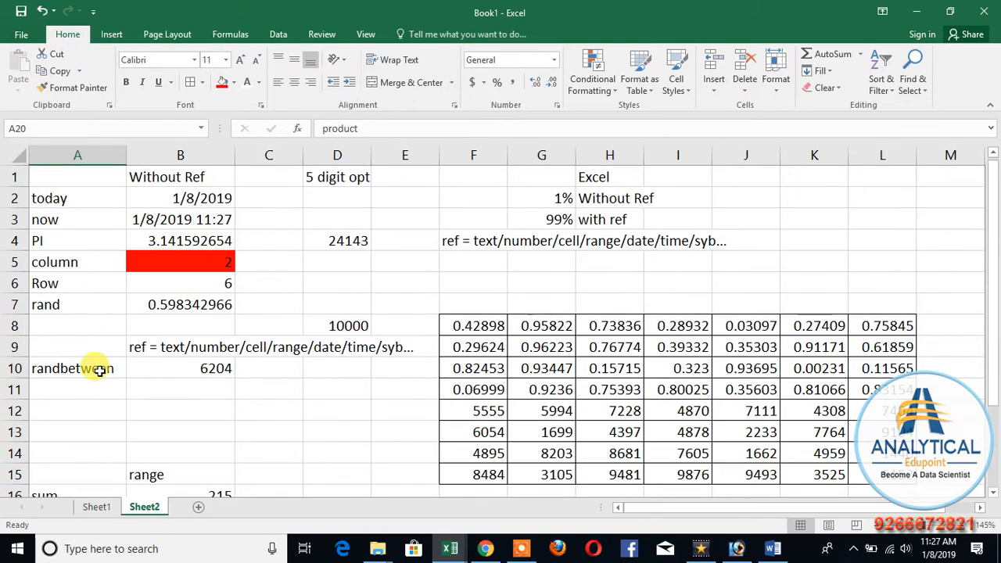
pyautogui.scroll(3, 85, 374)
pyautogui.moveTo(57, 200); pyautogui.dragTo(65, 305)
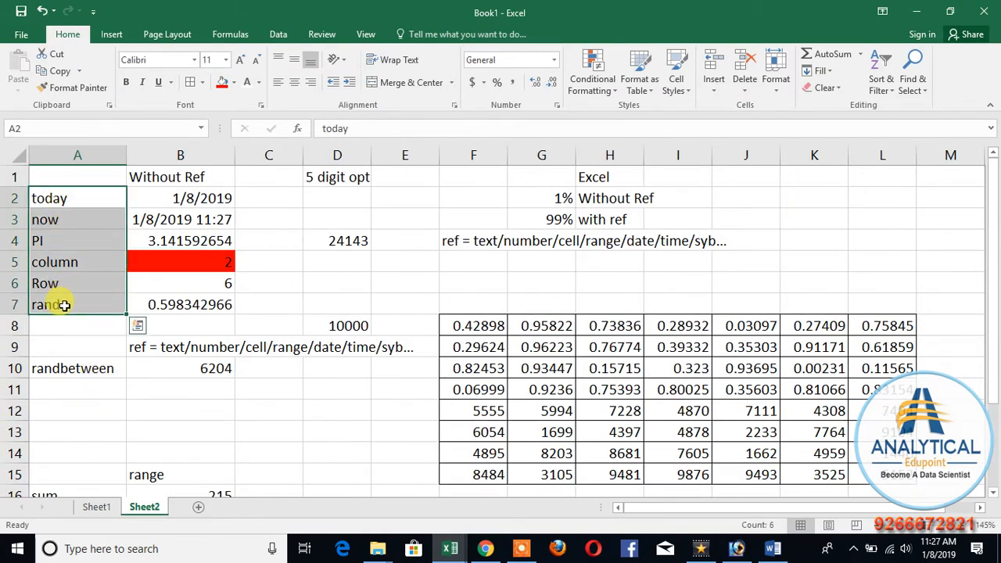
pyautogui.click(89, 196)
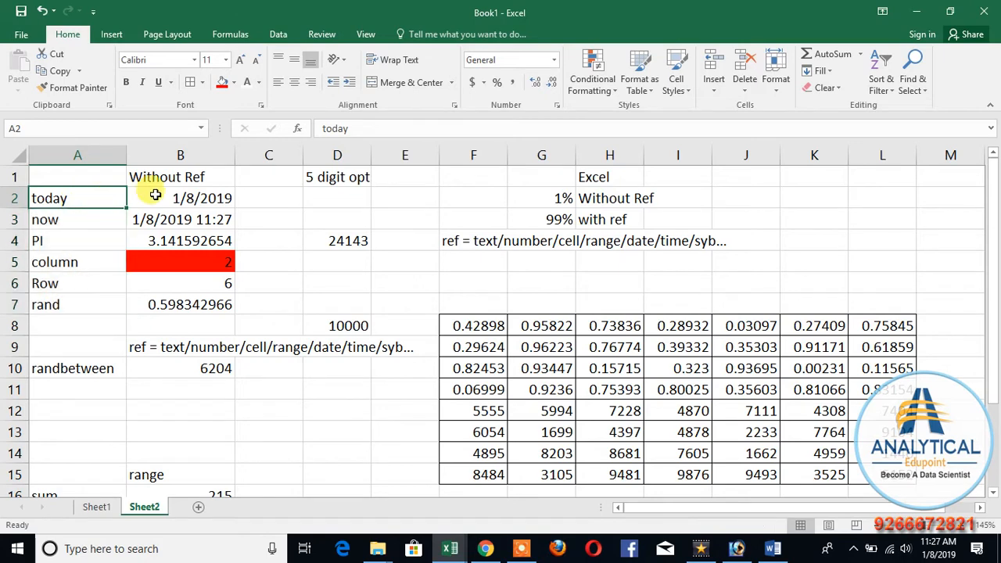
pyautogui.click(156, 195)
pyautogui.click(168, 241)
pyautogui.click(179, 275)
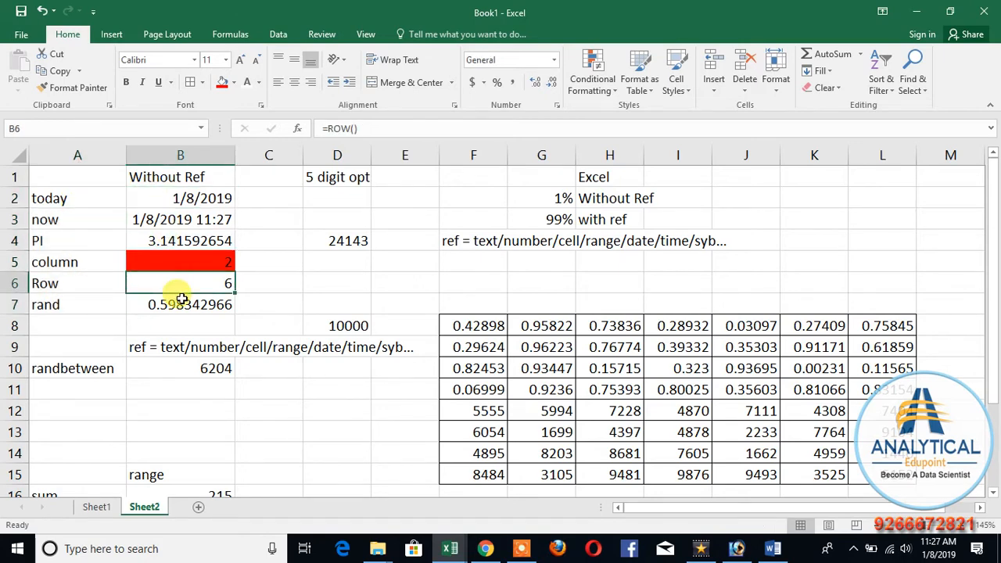
# Step: Compare the RANDBETWEEN formula in B10 with the RAND formula in B7, and review the range-based function list in A16:A20
pyautogui.scroll(-2, 181, 299)
pyautogui.click(91, 244)
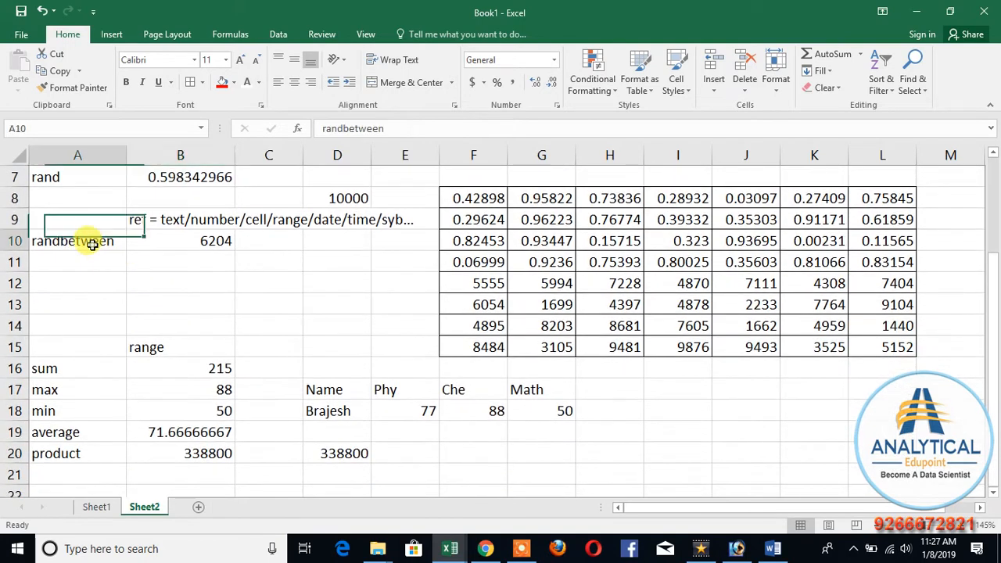
pyautogui.click(186, 245)
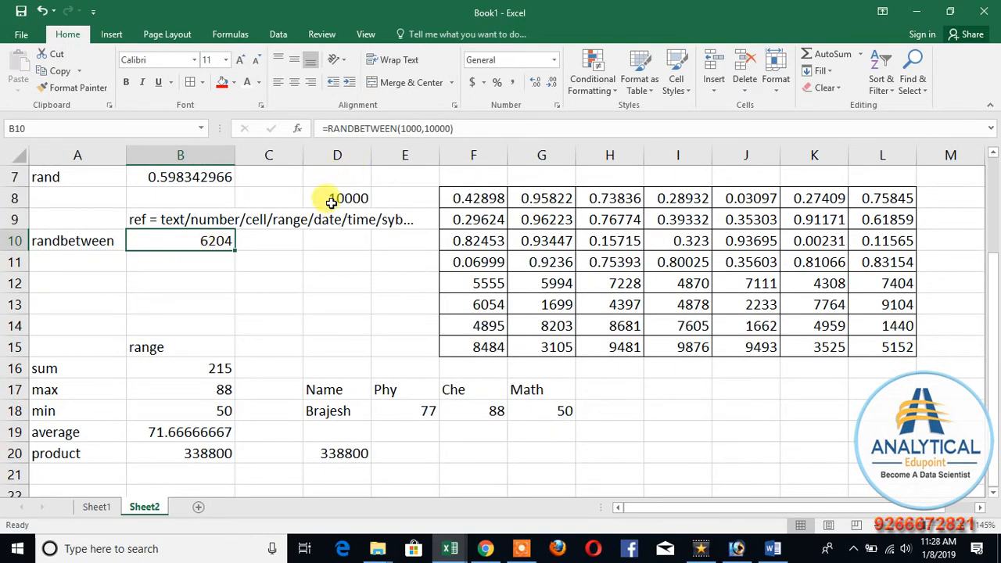
pyautogui.click(93, 179)
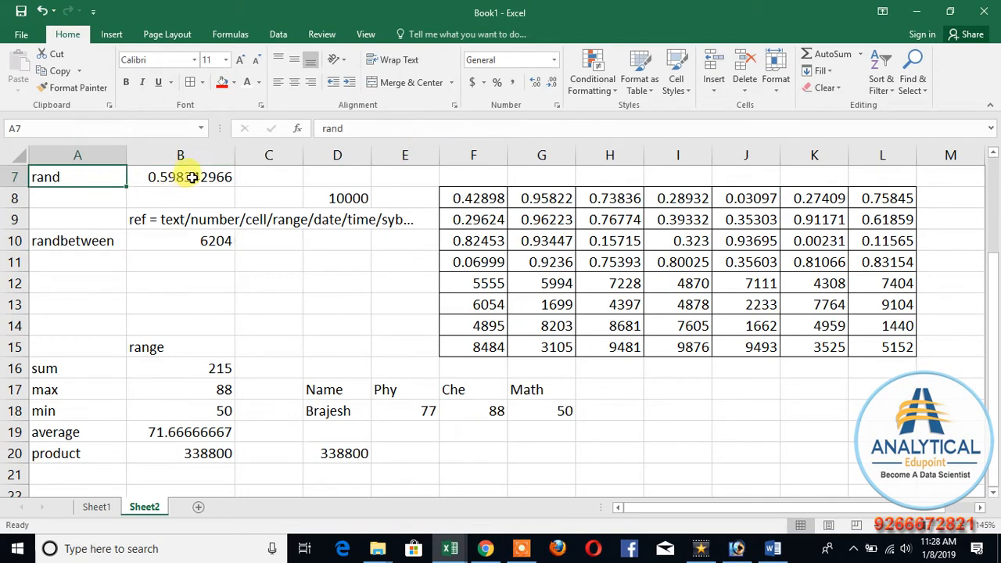
pyautogui.click(191, 178)
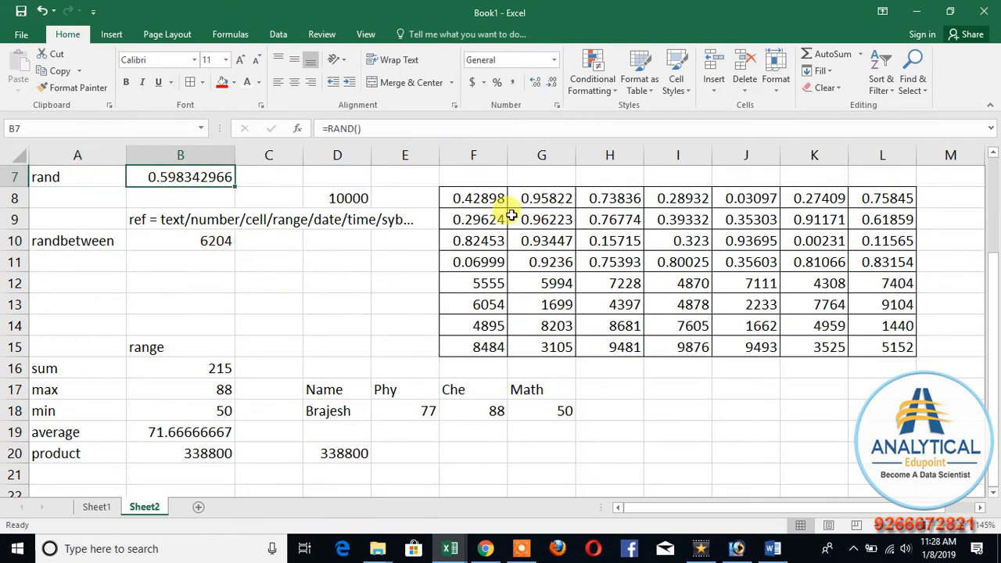
pyautogui.scroll(-2, 177, 335)
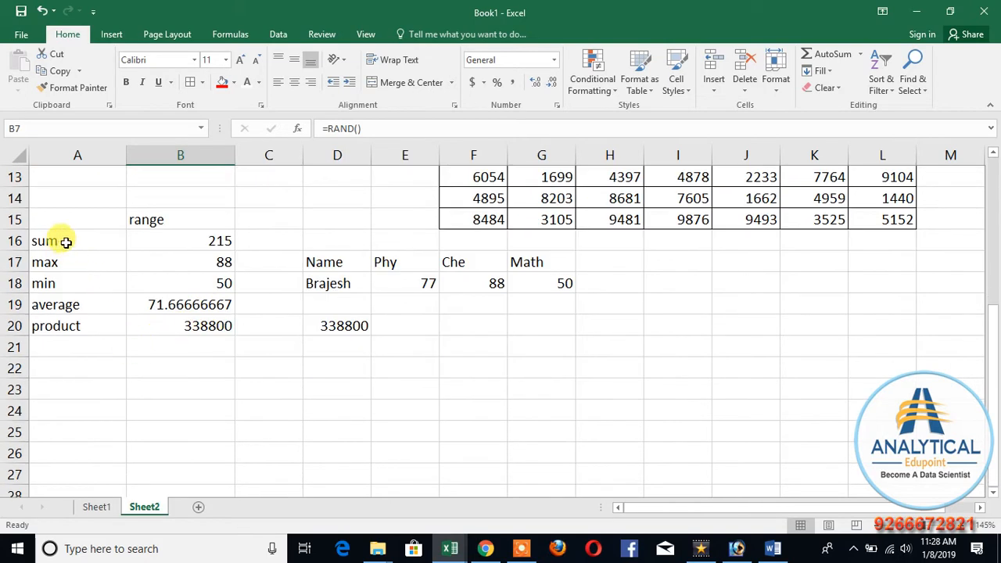
pyautogui.click(196, 213)
pyautogui.click(63, 243)
pyautogui.moveTo(63, 243); pyautogui.dragTo(62, 333)
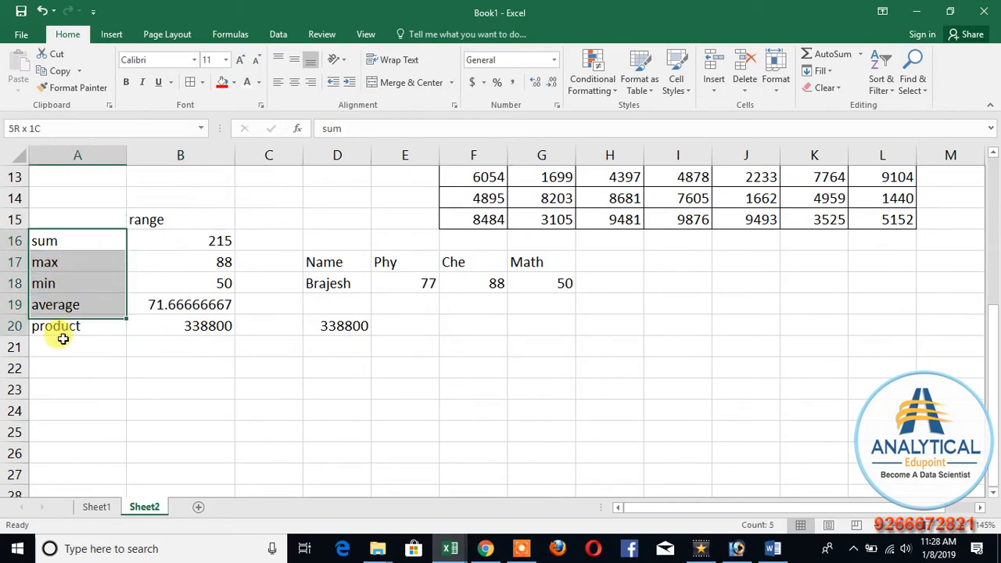
pyautogui.click(180, 389)
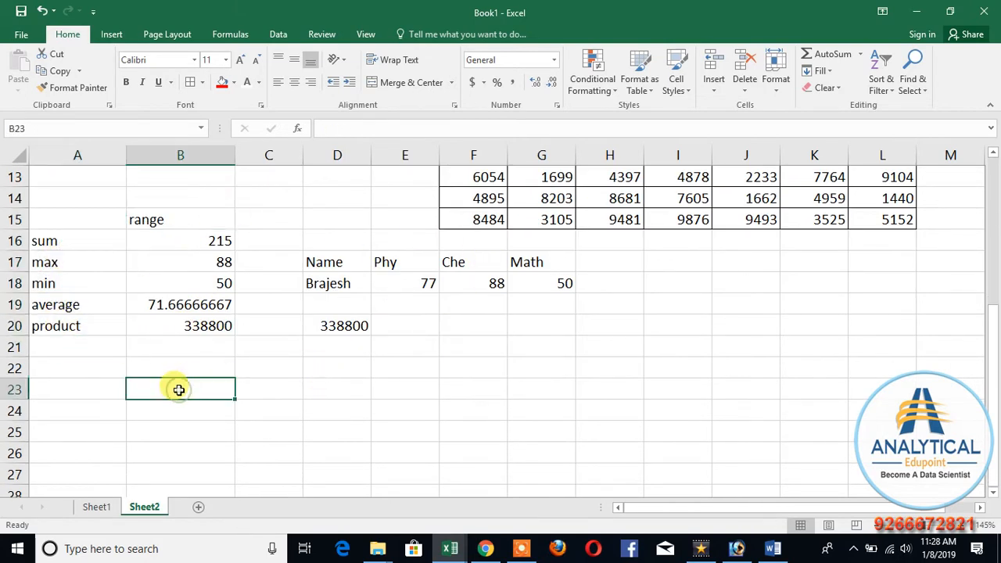
# Step: Add the labels count, counta and countblank in A21:A23 below product, and select B21 beside the count label
pyautogui.click(77, 352)
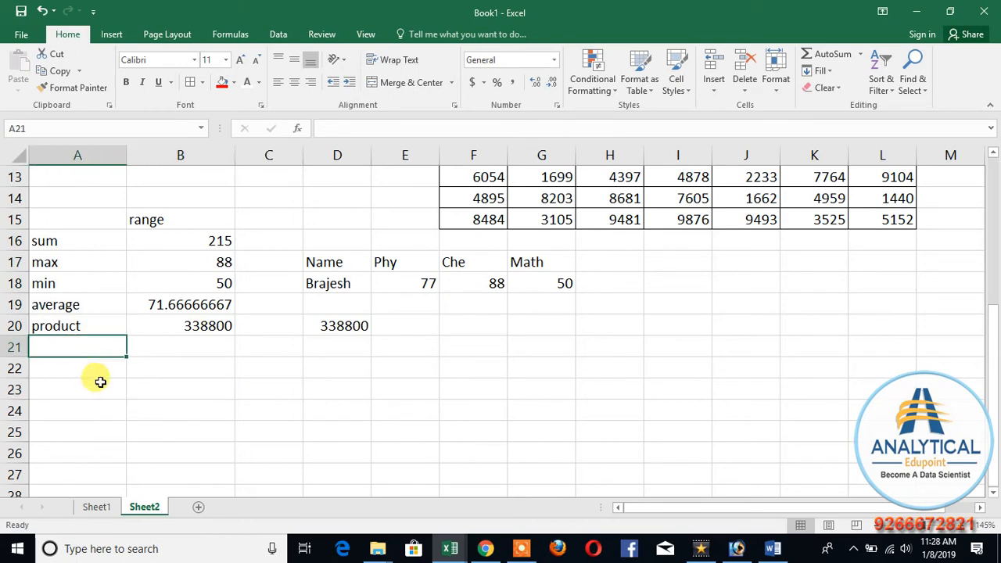
pyautogui.write('count')
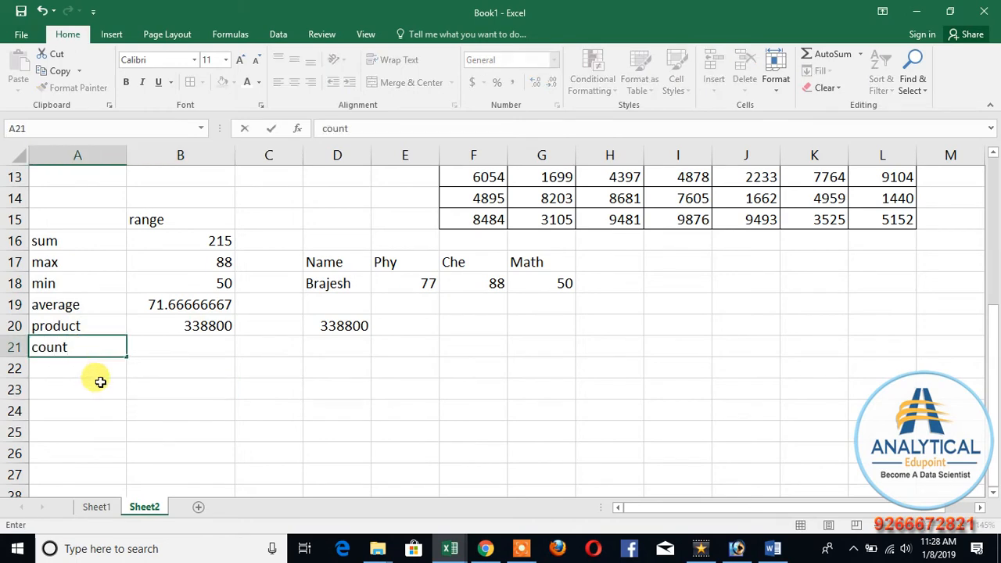
pyautogui.press('Return')
pyautogui.write('counta')
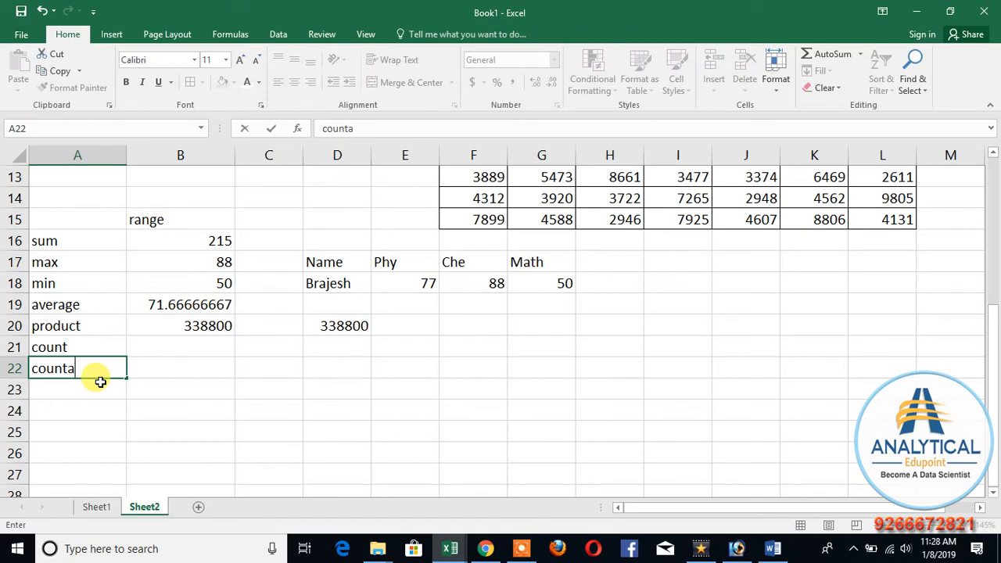
pyautogui.press('Return')
pyautogui.write('countbl')
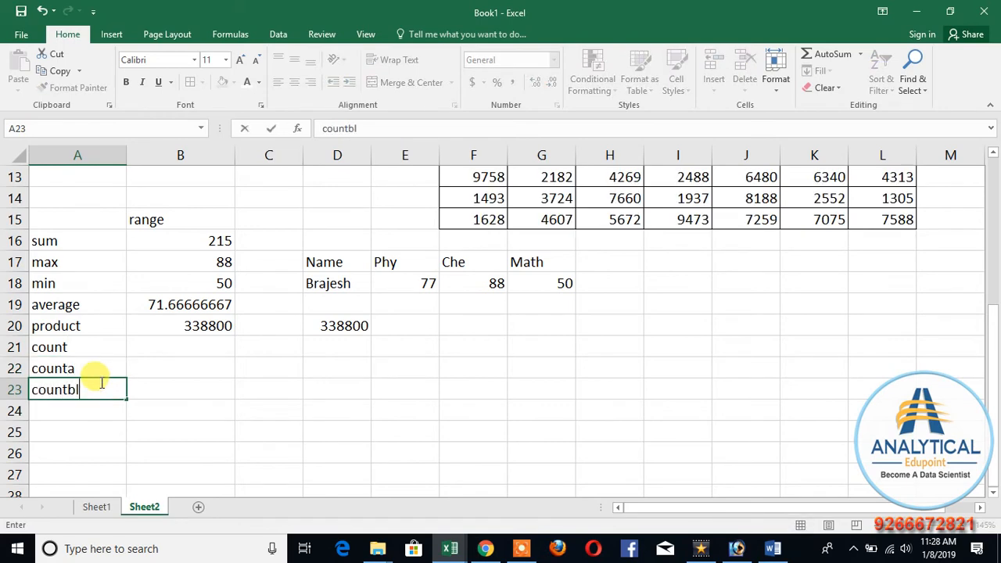
pyautogui.write('ank')
pyautogui.press('Up')
pyautogui.press('Up')
pyautogui.press('Up')
pyautogui.press('Down')
pyautogui.press('Down')
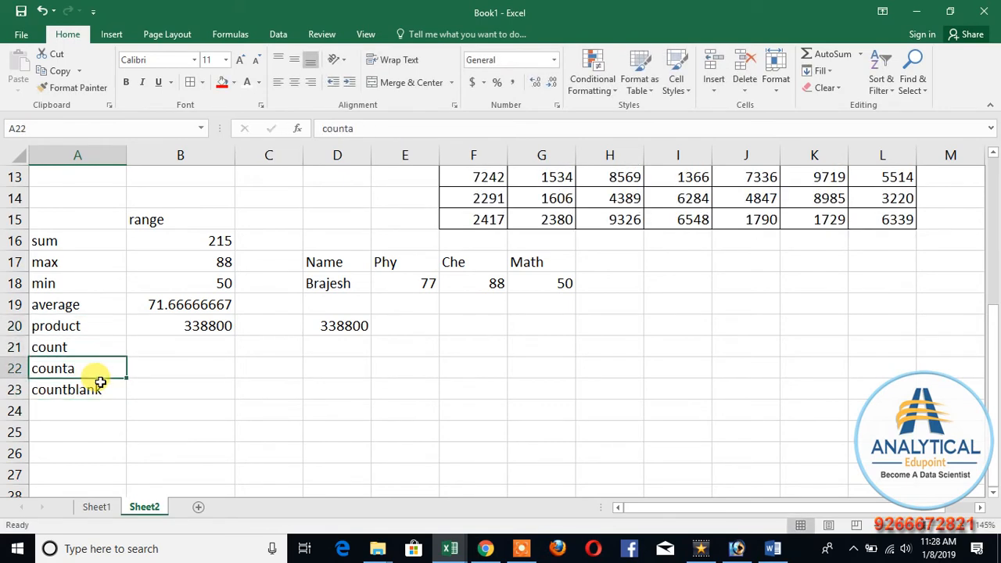
pyautogui.press('Right')
pyautogui.press('Up')
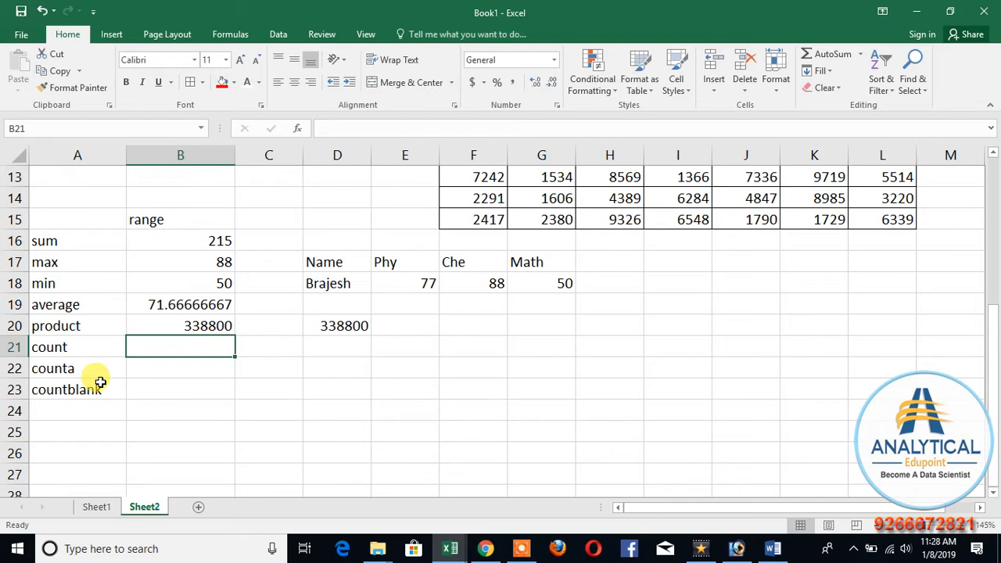
pyautogui.scroll(1, 141, 410)
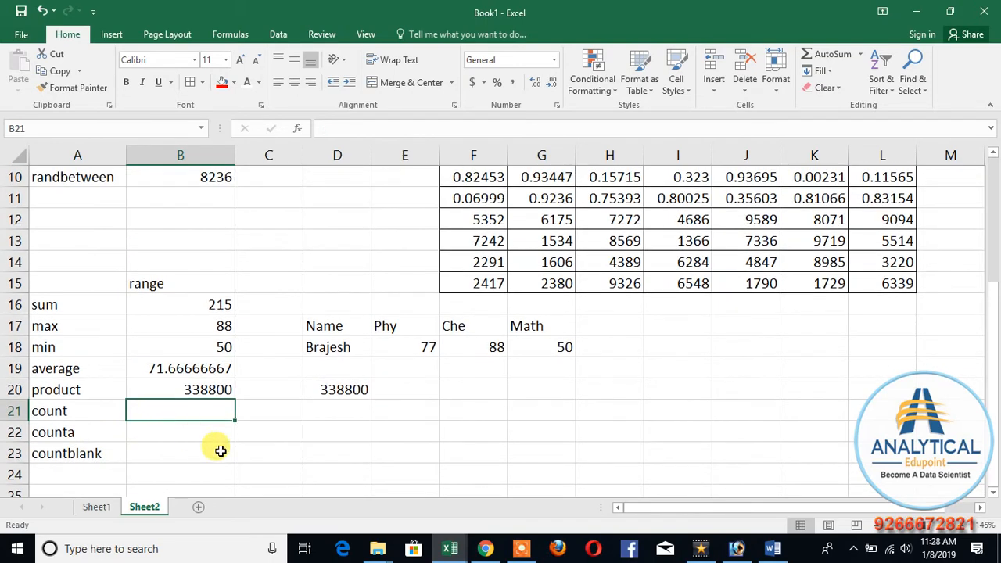
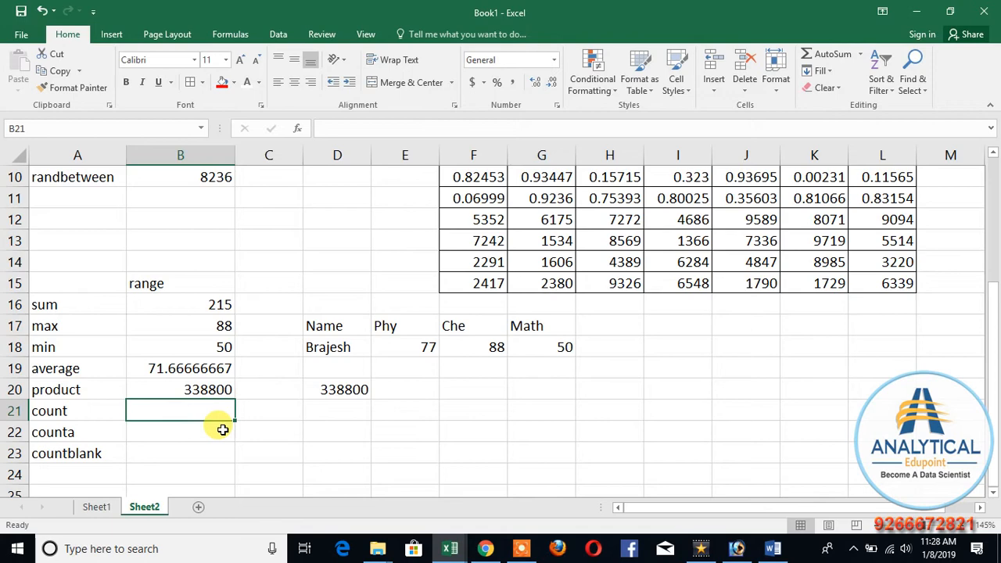
# Step: Enter =COUNT(D17:G18) in B21 to count the numeric cells of the marks table
pyautogui.write('=coun')
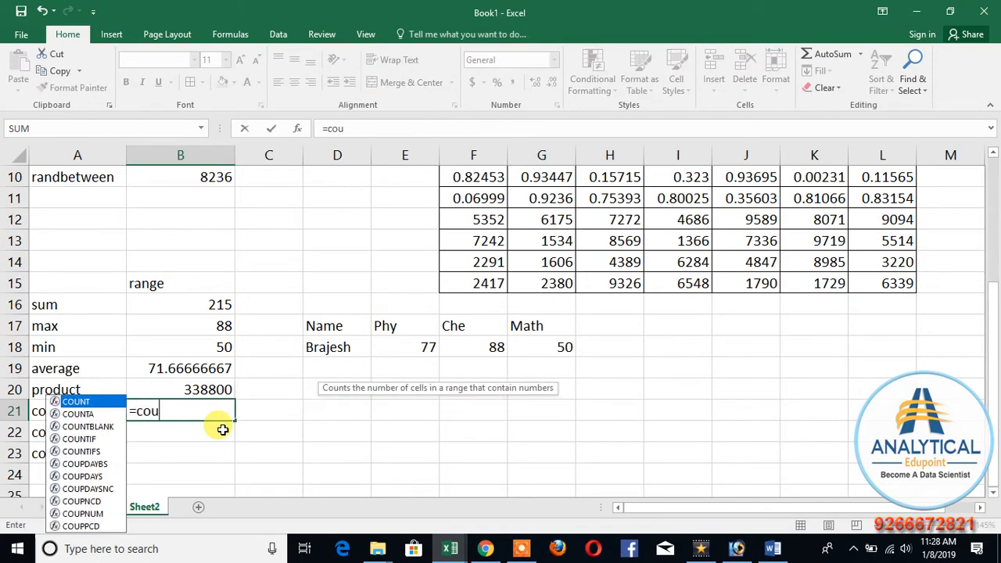
pyautogui.press('BackSpace')
pyautogui.press('BackSpace')
pyautogui.write('unt(')
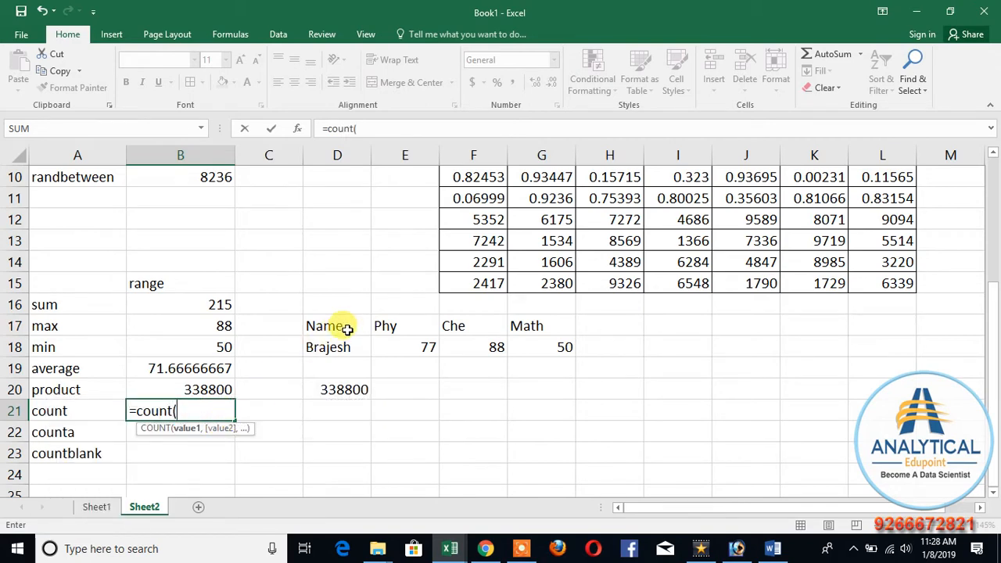
pyautogui.moveTo(342, 329); pyautogui.dragTo(527, 351)
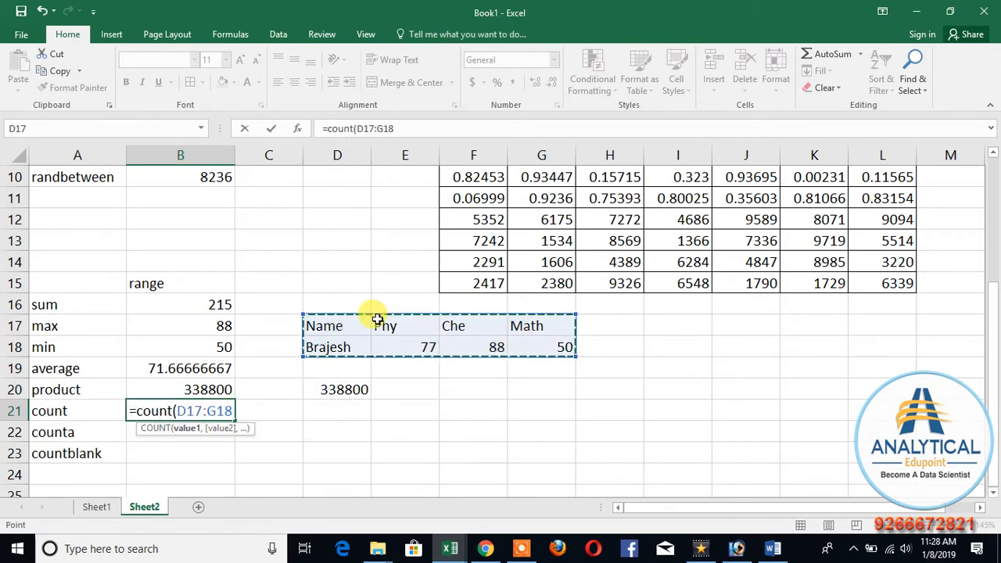
pyautogui.write(')')
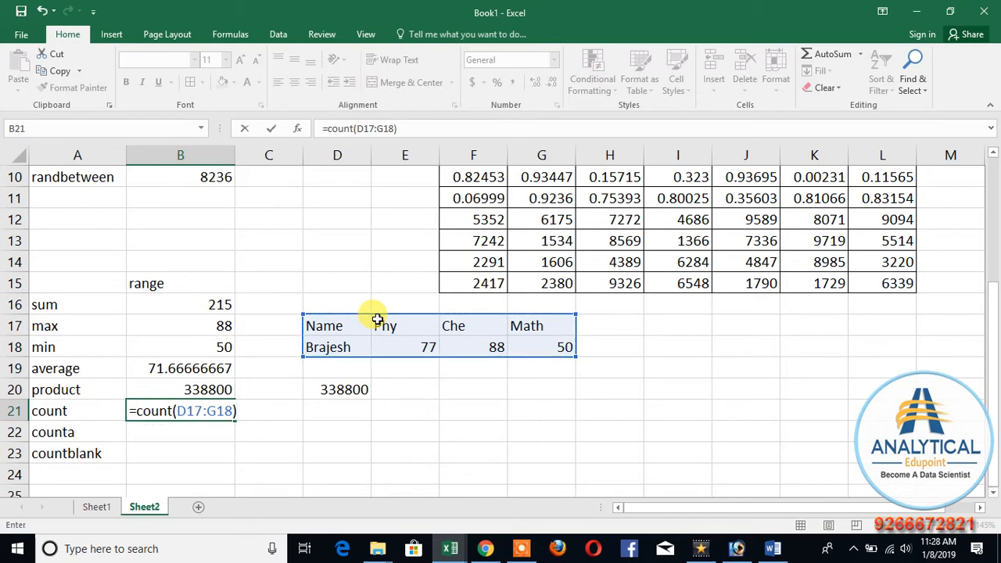
pyautogui.press('Return')
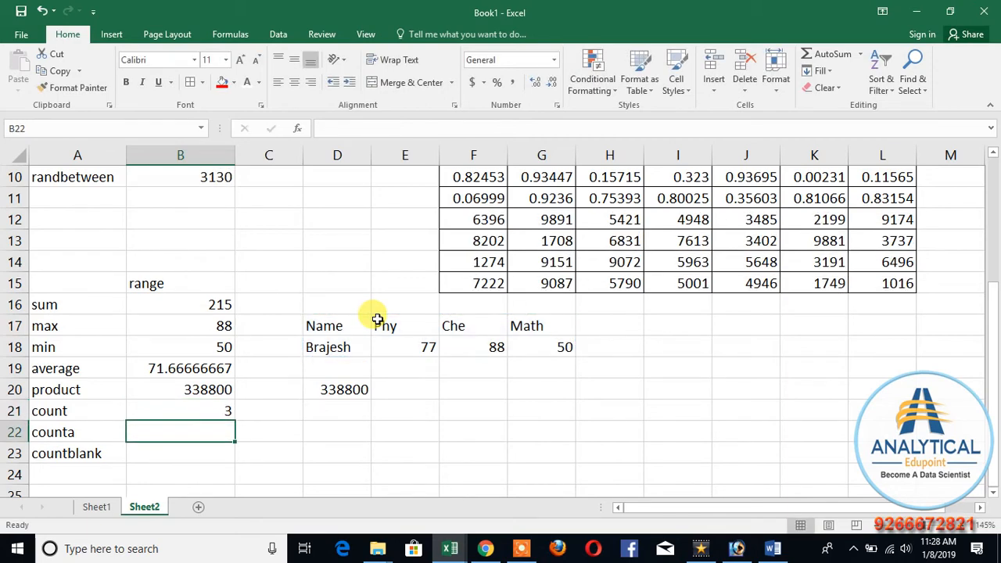
# Step: Enter =COUNTA(D17:G18) in B22 to count the non-empty cells of the marks table
pyautogui.write('=counta')
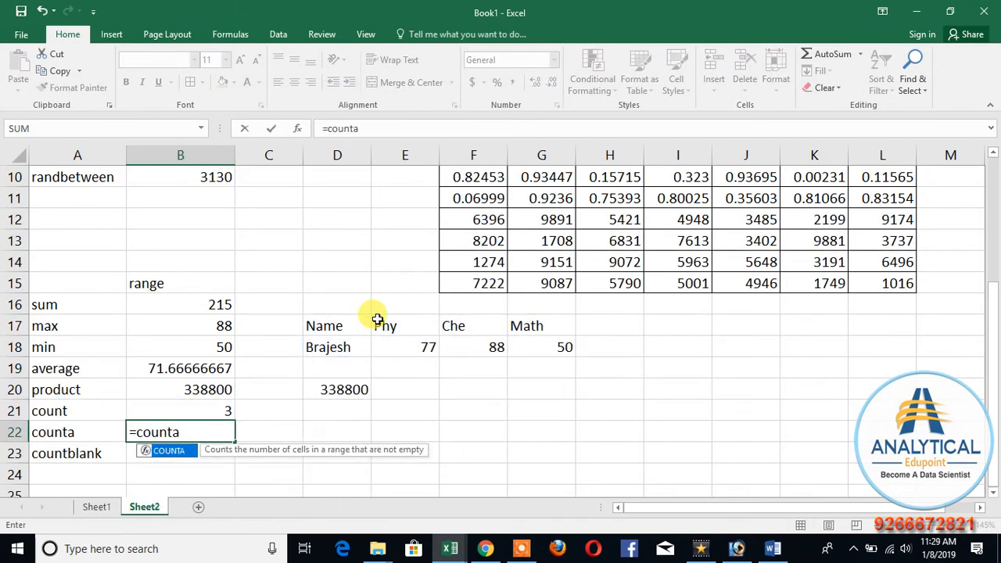
pyautogui.write('(')
pyautogui.moveTo(306, 324); pyautogui.dragTo(541, 356)
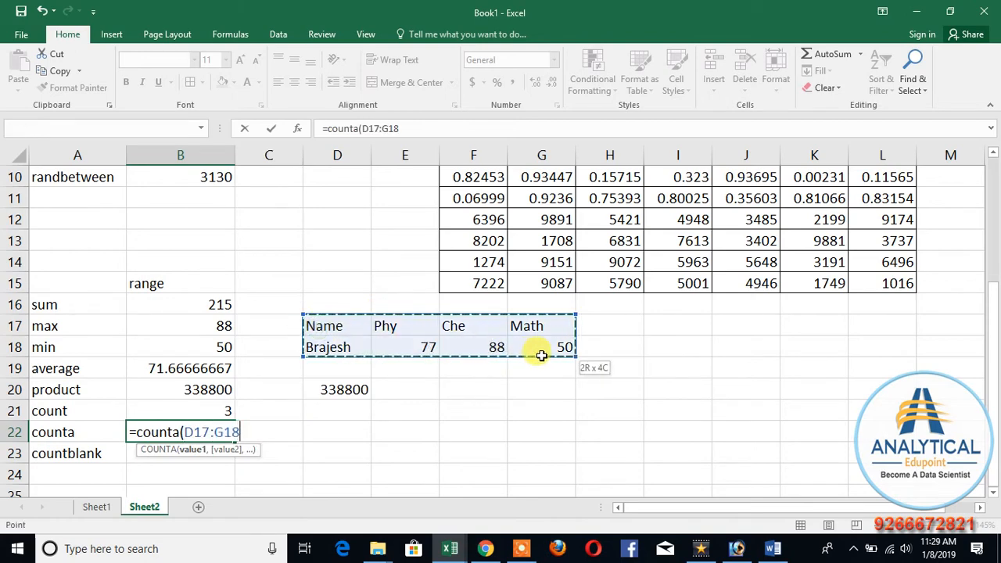
pyautogui.write(')')
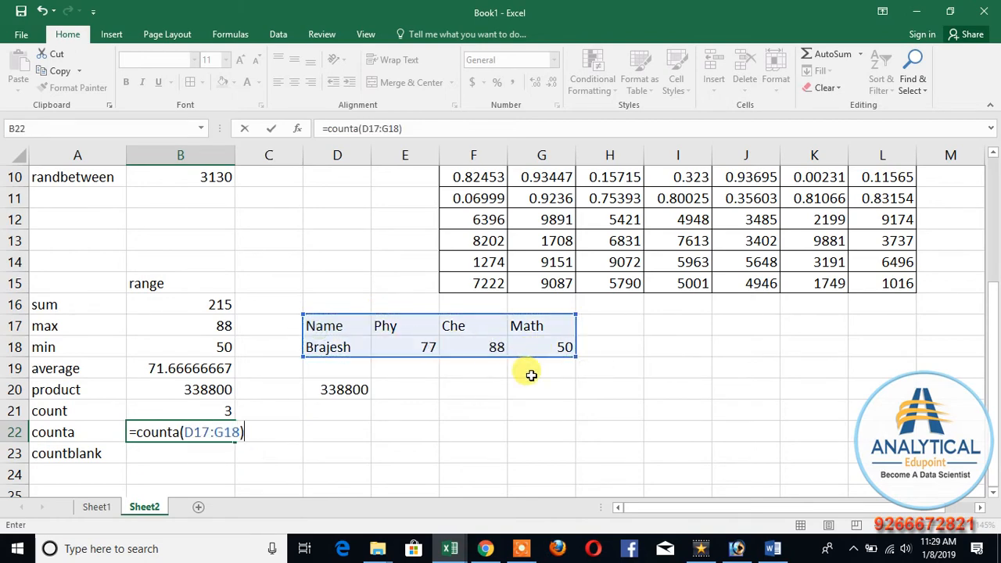
pyautogui.press('Return')
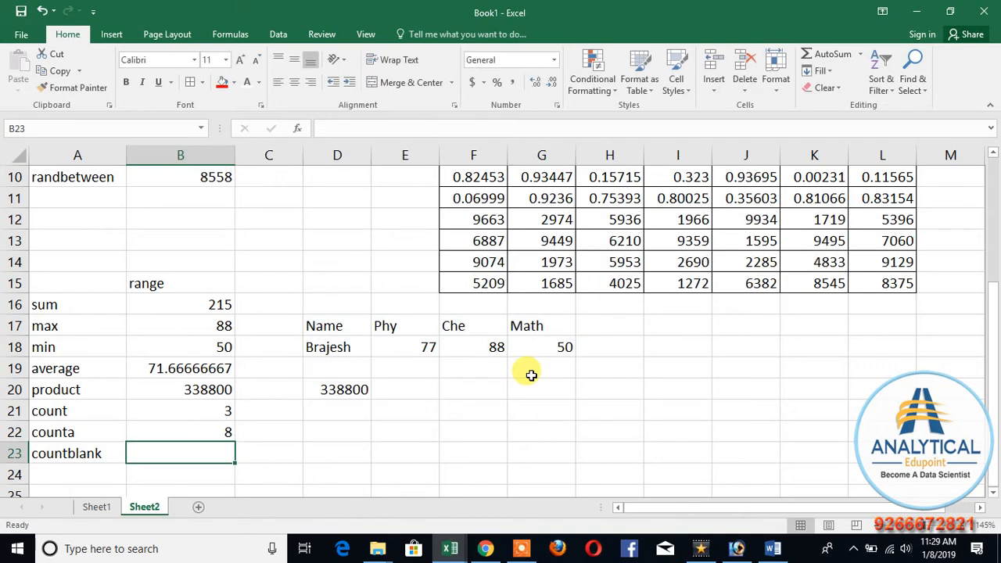
# Step: Enter =COUNTBLANK(D17:G18) in B23 to count the empty cells of the marks table
pyautogui.write('=coun')
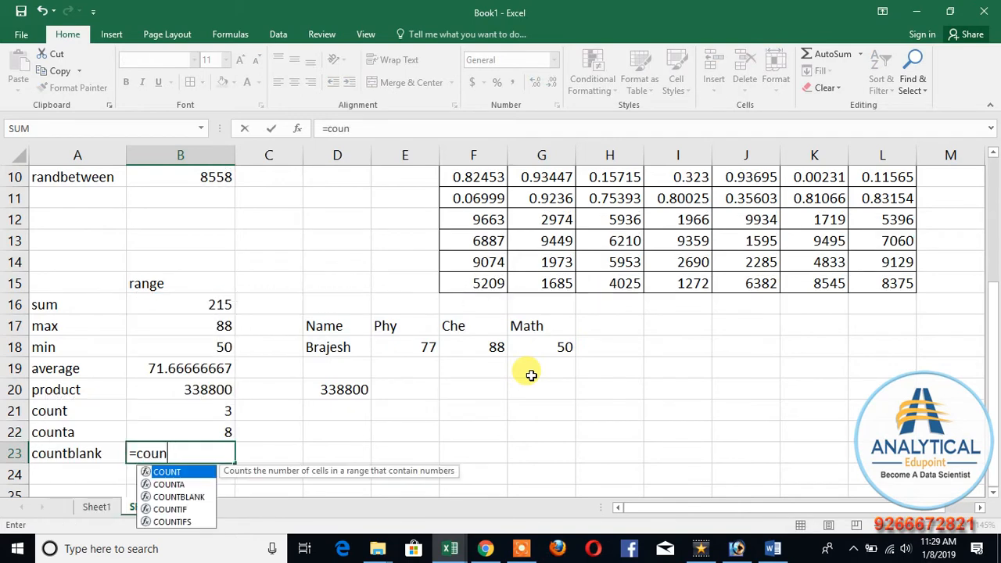
pyautogui.press('Down')
pyautogui.press('Down')
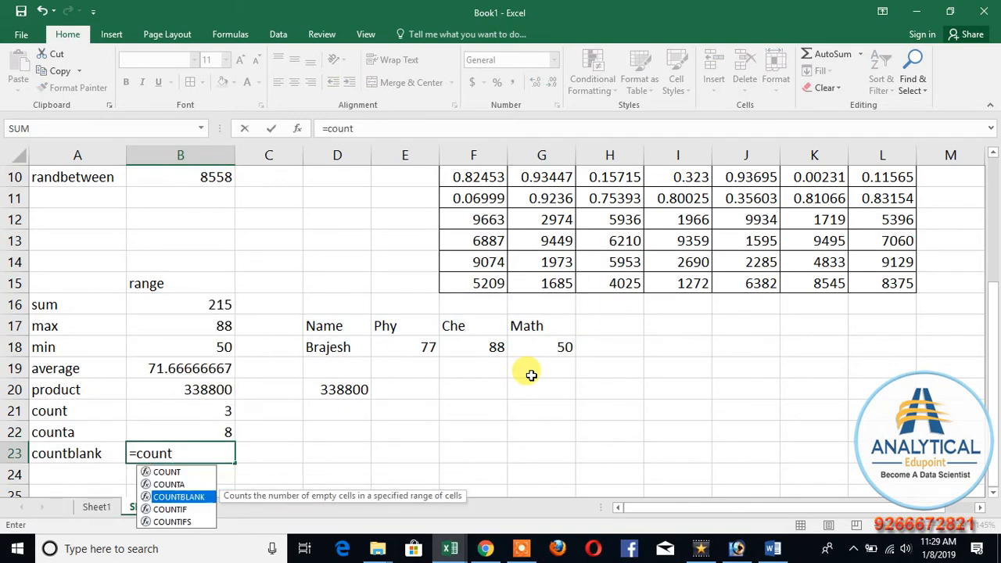
pyautogui.write('t')
pyautogui.press('Tab')
pyautogui.moveTo(311, 323); pyautogui.dragTo(553, 350)
pyautogui.write(')')
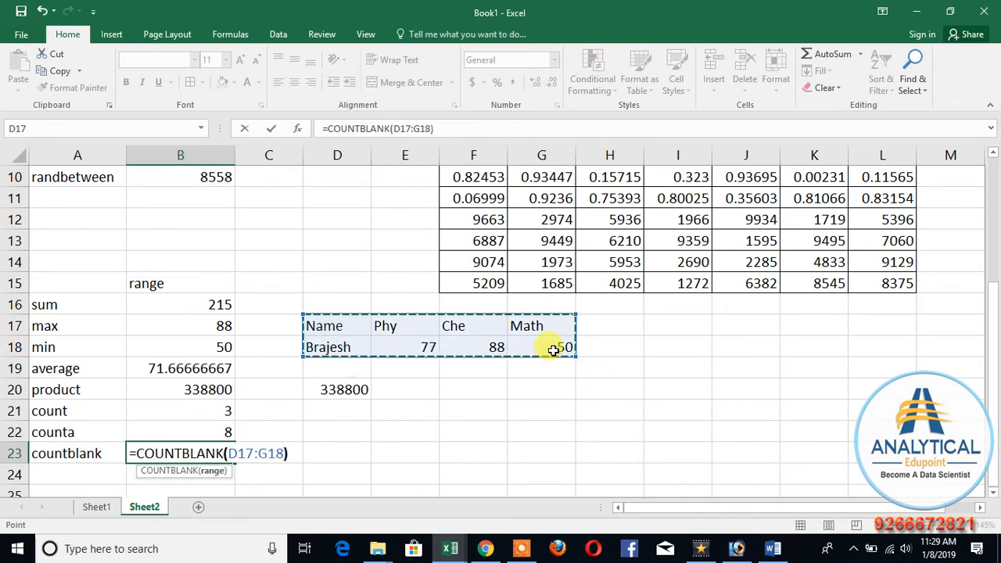
pyautogui.press('Return')
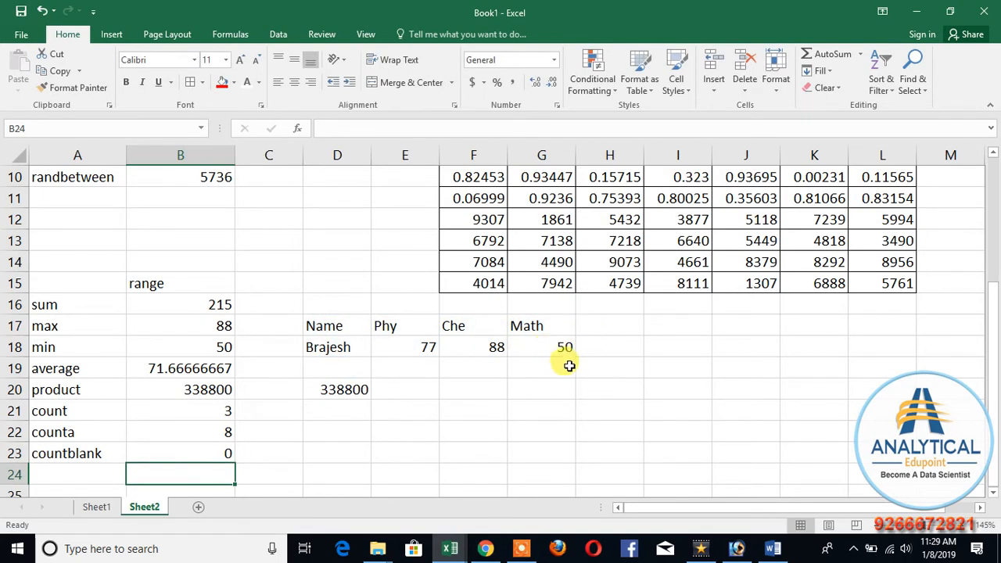
# Step: Clear the Math mark in G18 of the marks table
pyautogui.click(477, 354)
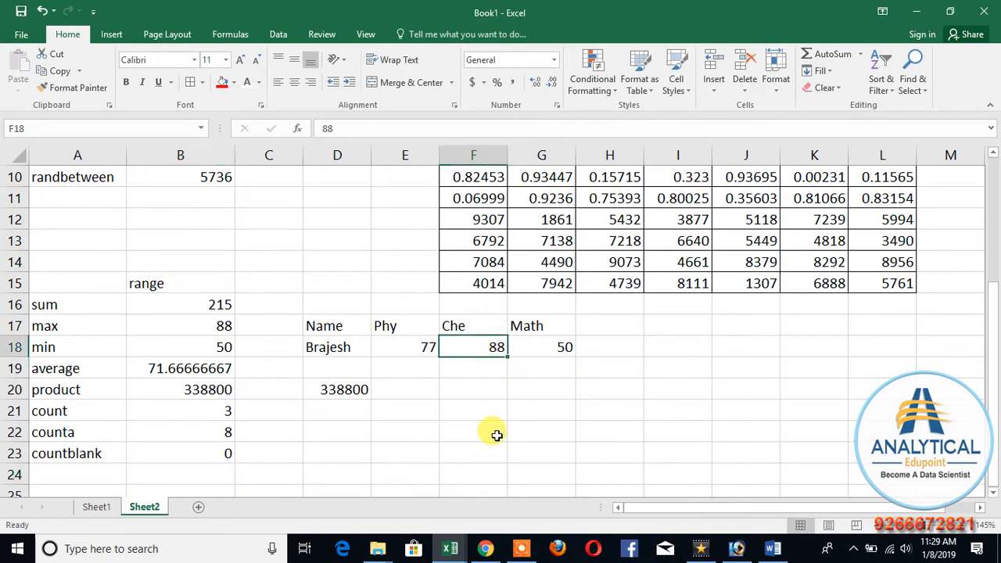
pyautogui.click(560, 349)
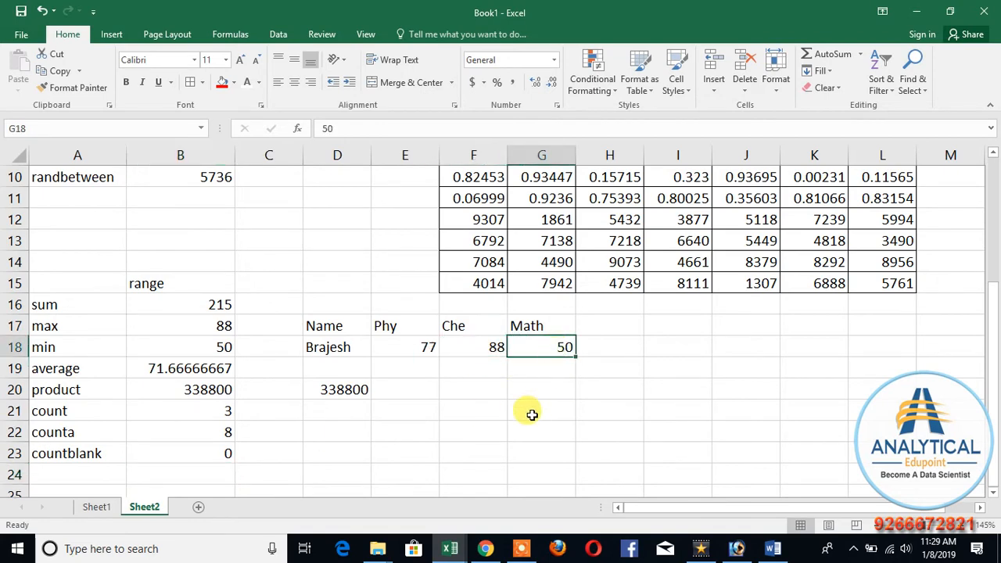
pyautogui.press('Delete')
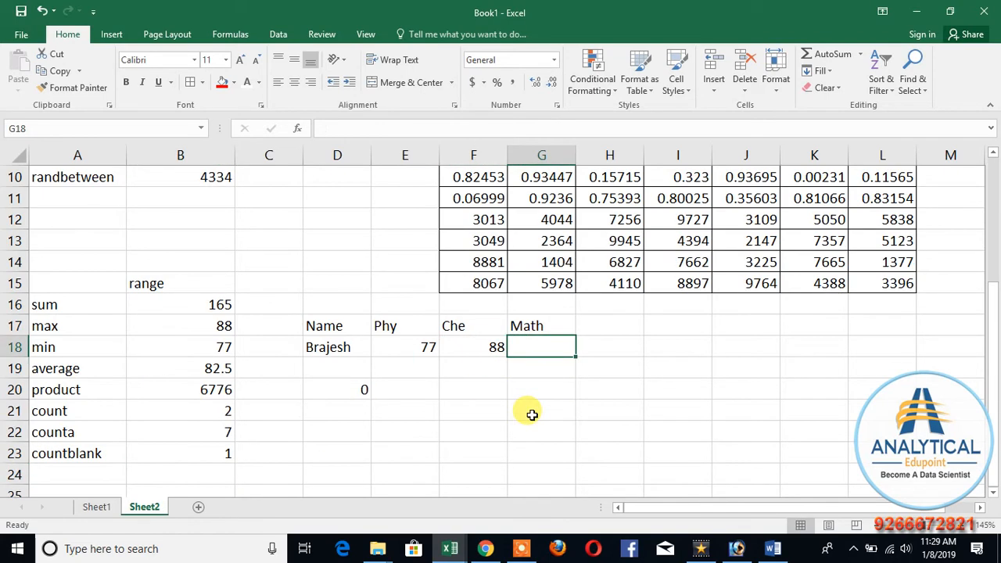
# Step: Compare the COUNT, COUNTA and COUNTBLANK formulas in B21:B23 with the filled and empty cells of the marks table
pyautogui.click(201, 410)
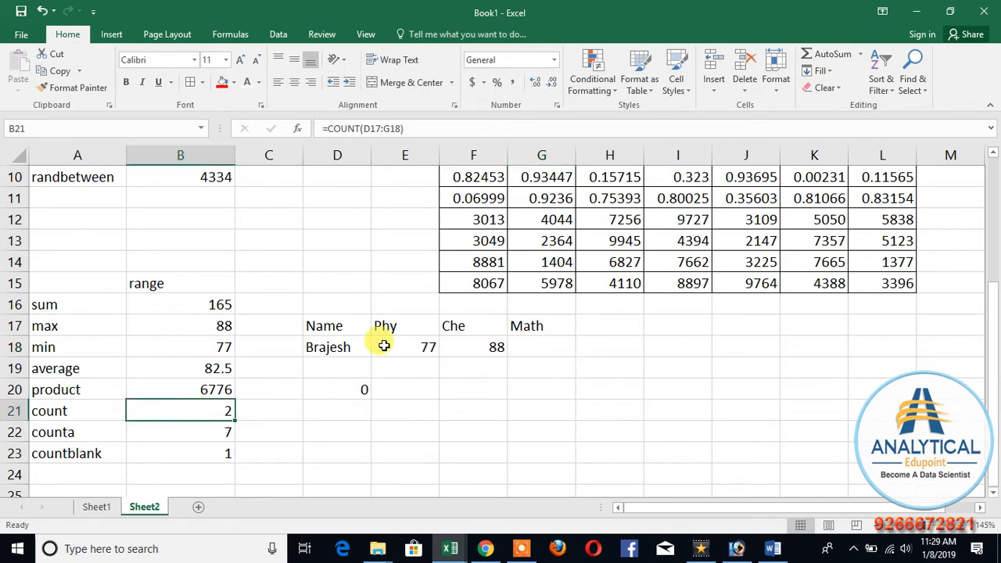
pyautogui.click(201, 434)
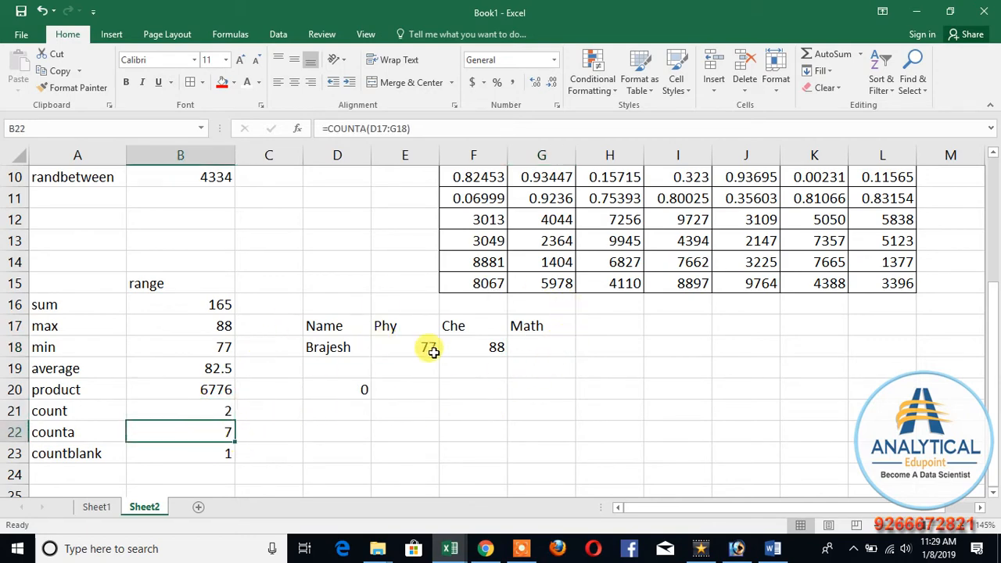
pyautogui.click(198, 453)
pyautogui.click(562, 329)
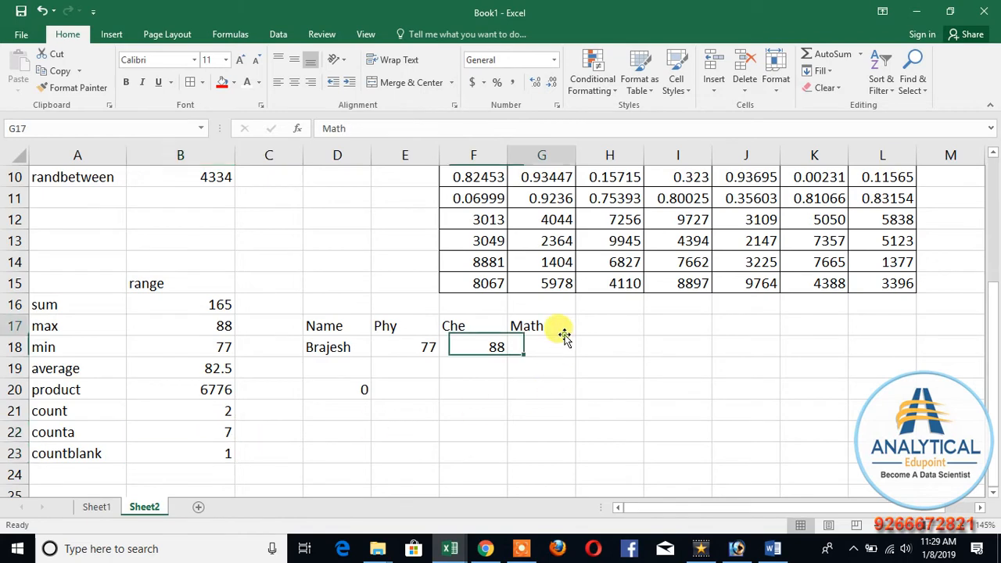
pyautogui.click(200, 432)
pyautogui.moveTo(200, 432); pyautogui.dragTo(201, 454)
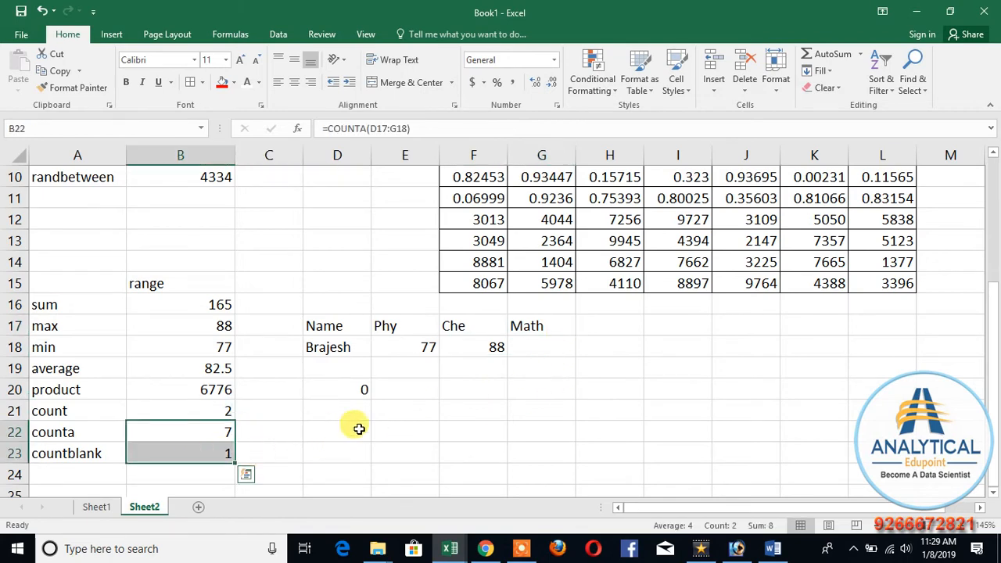
pyautogui.moveTo(348, 330); pyautogui.dragTo(518, 350)
pyautogui.click(427, 456)
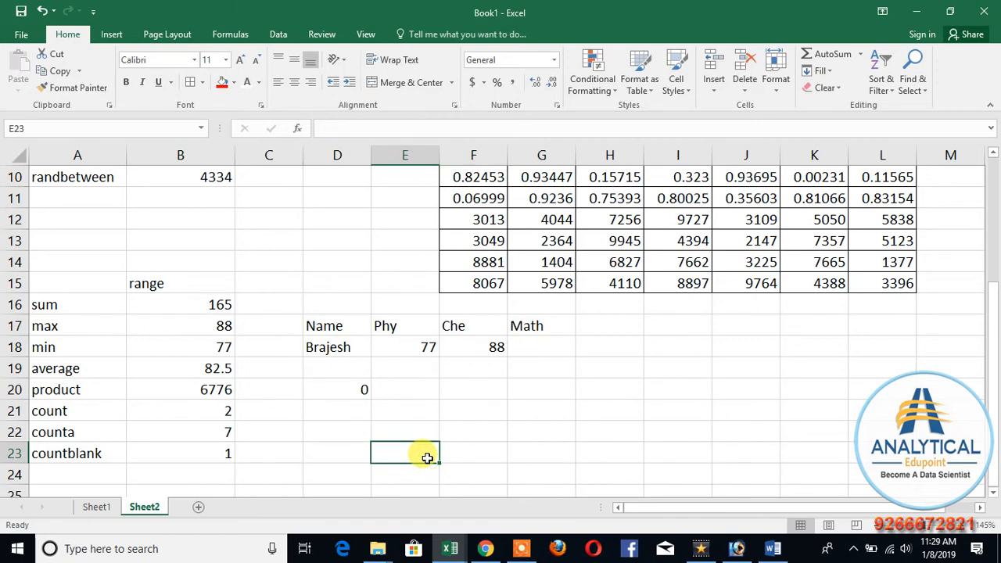
# Step: Review the function names listed in column A, from the functions without references to the range-based ones
pyautogui.scroll(-2, 258, 423)
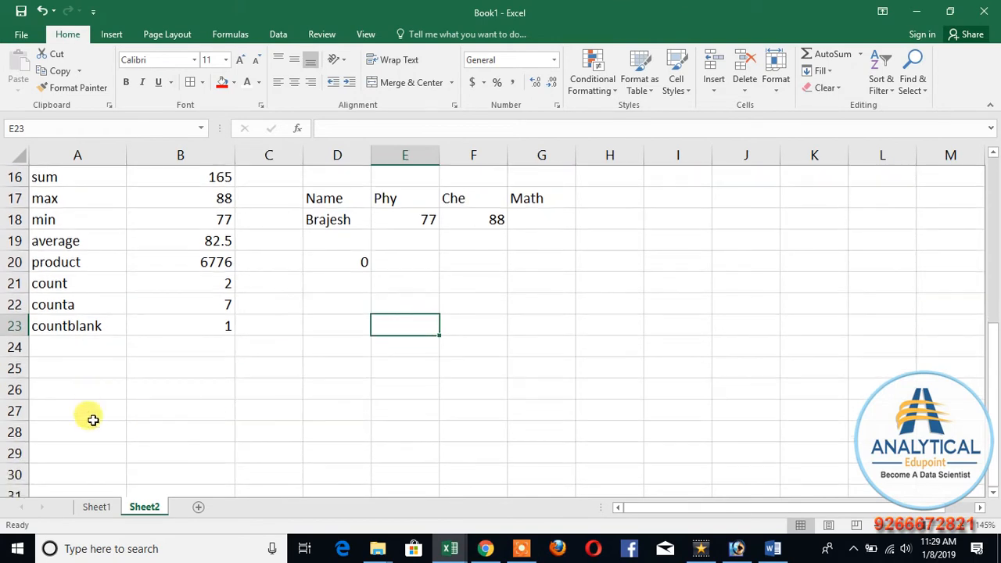
pyautogui.scroll(3, 92, 420)
pyautogui.scroll(-2, 206, 373)
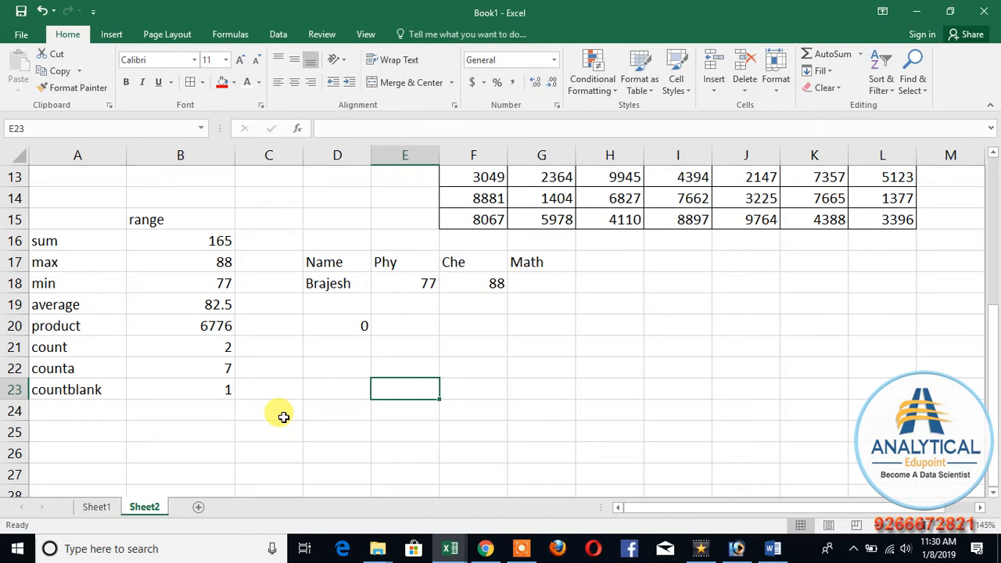
pyautogui.click(203, 432)
pyautogui.click(94, 413)
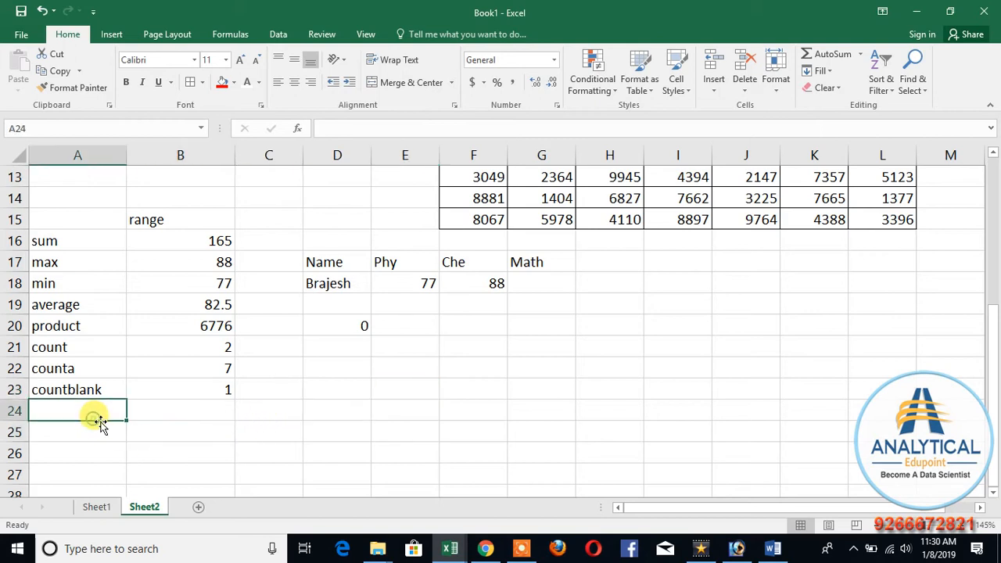
pyautogui.click(63, 261)
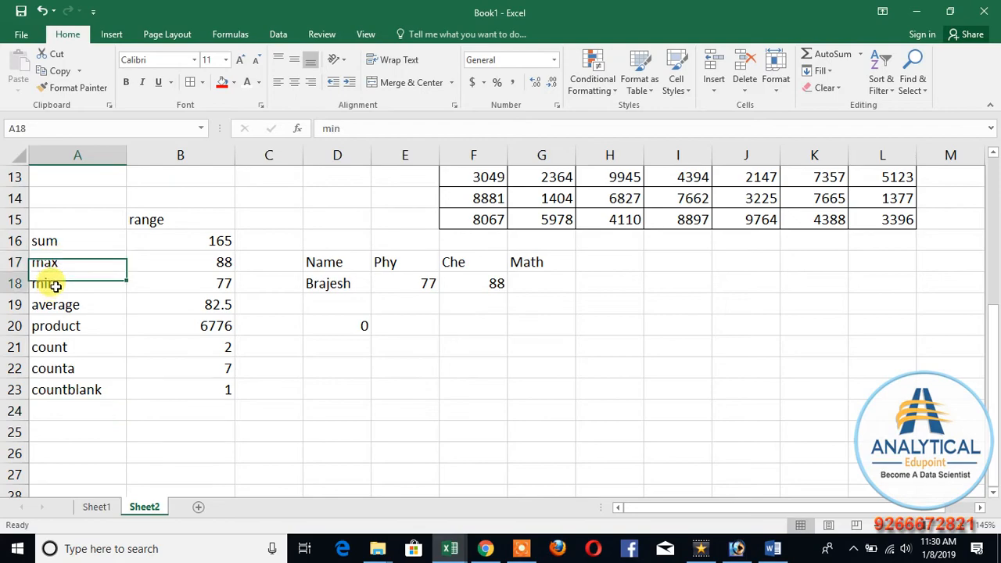
pyautogui.click(54, 284)
pyautogui.scroll(4, 72, 389)
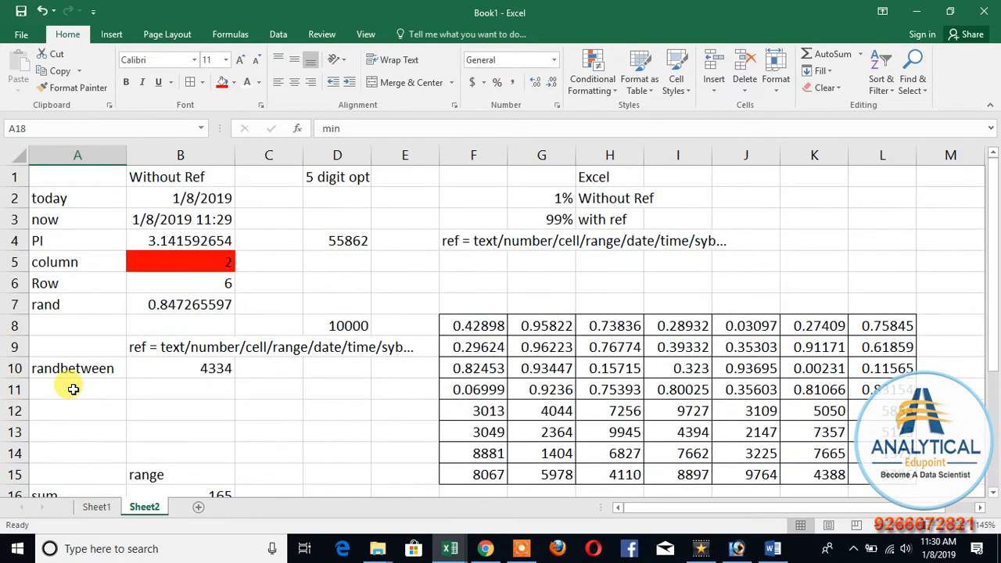
pyautogui.scroll(-3, 75, 389)
pyautogui.scroll(3, 73, 390)
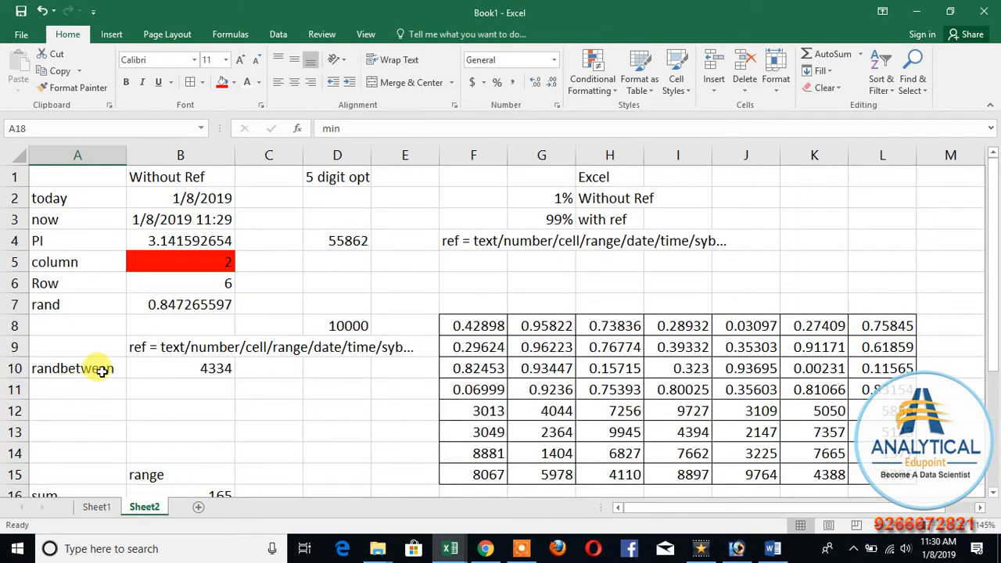
# Step: Widen column C to about twice its width and fill cell C1 with light green
pyautogui.moveTo(303, 155); pyautogui.dragTo(371, 155)
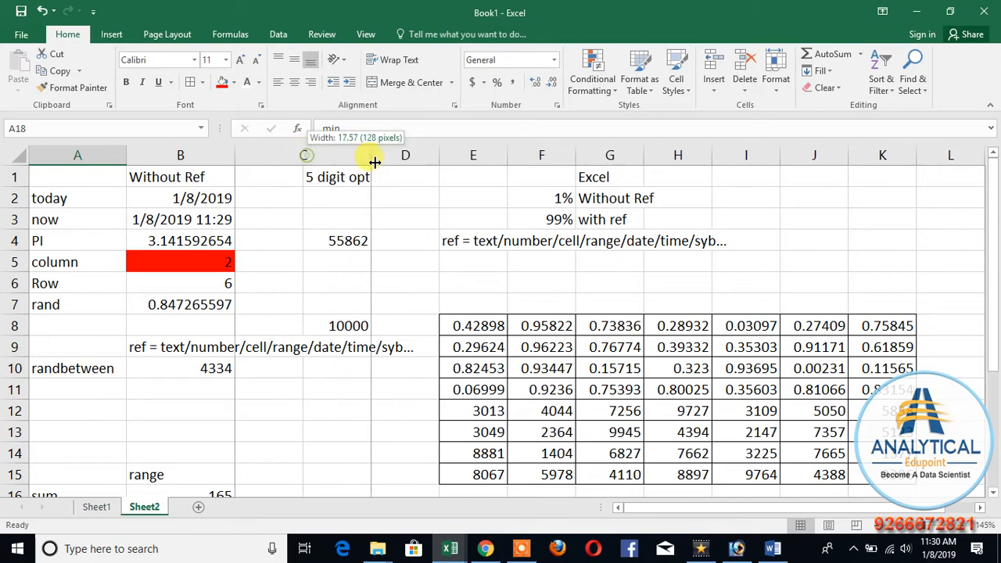
pyautogui.click(282, 179)
pyautogui.click(233, 82)
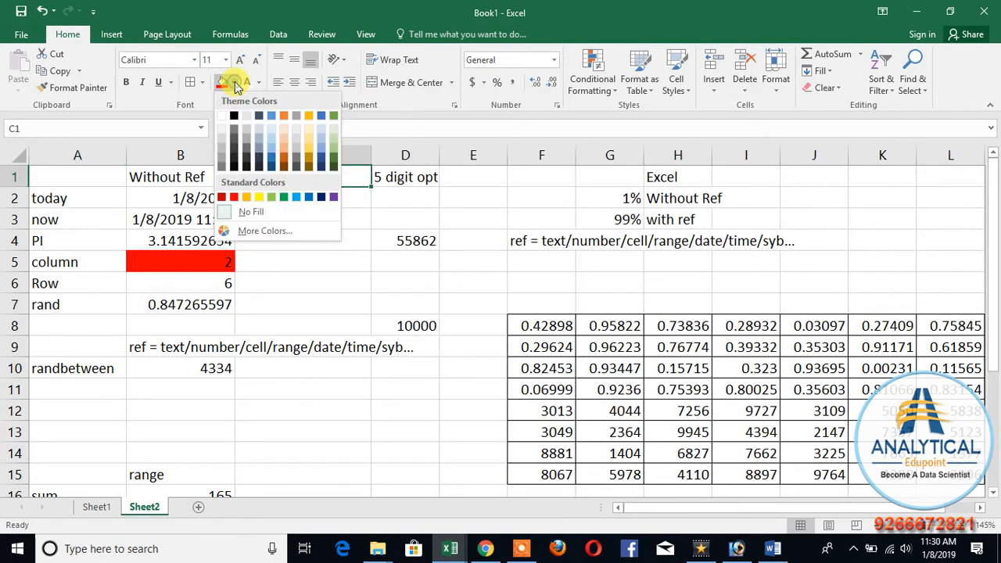
pyautogui.click(270, 196)
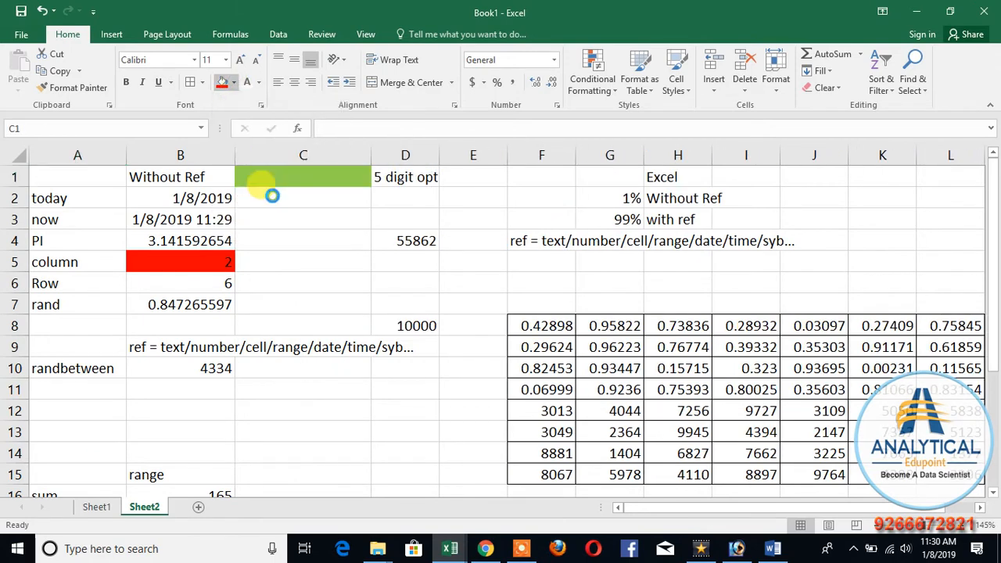
pyautogui.click(297, 241)
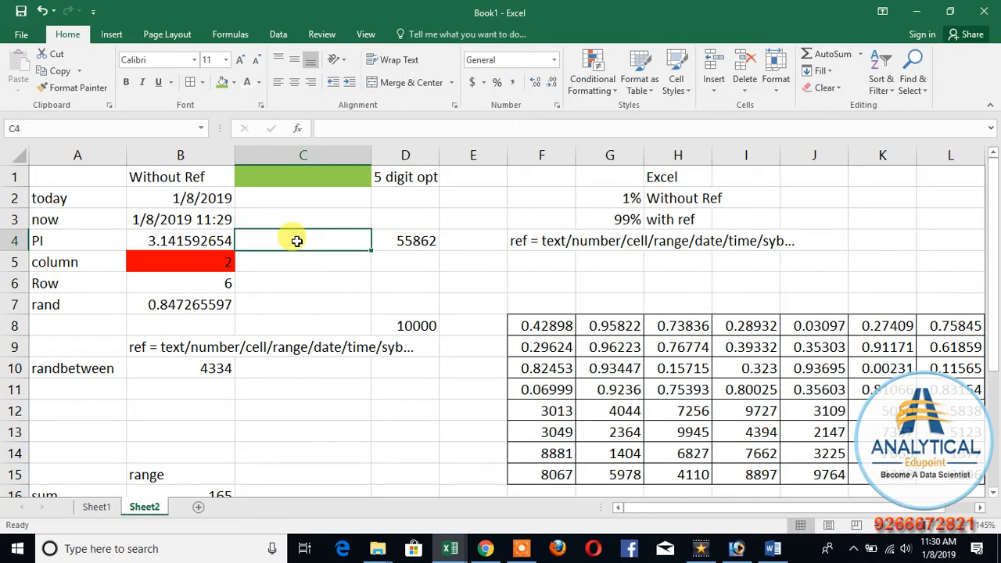
# Step: Enter =COUNTA(A:A) in the green cell C1 to count the filled cells of column A
pyautogui.scroll(-6, 290, 273)
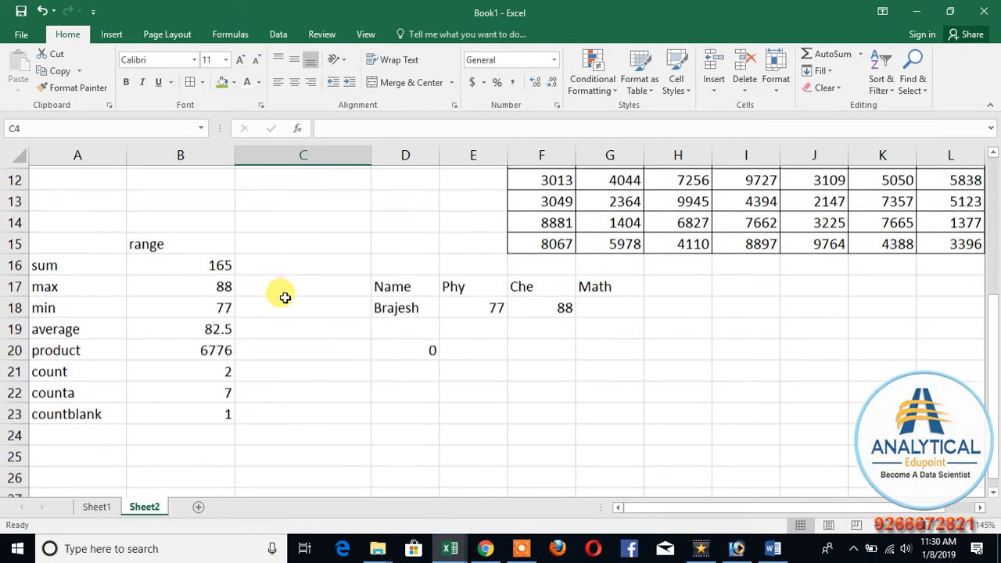
pyautogui.scroll(6, 285, 301)
pyautogui.click(305, 175)
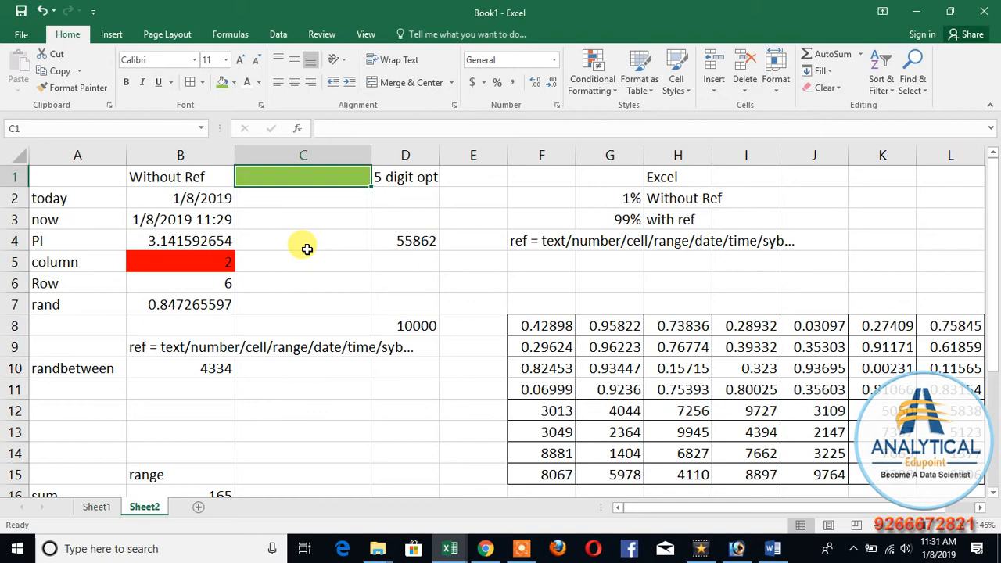
pyautogui.write('=')
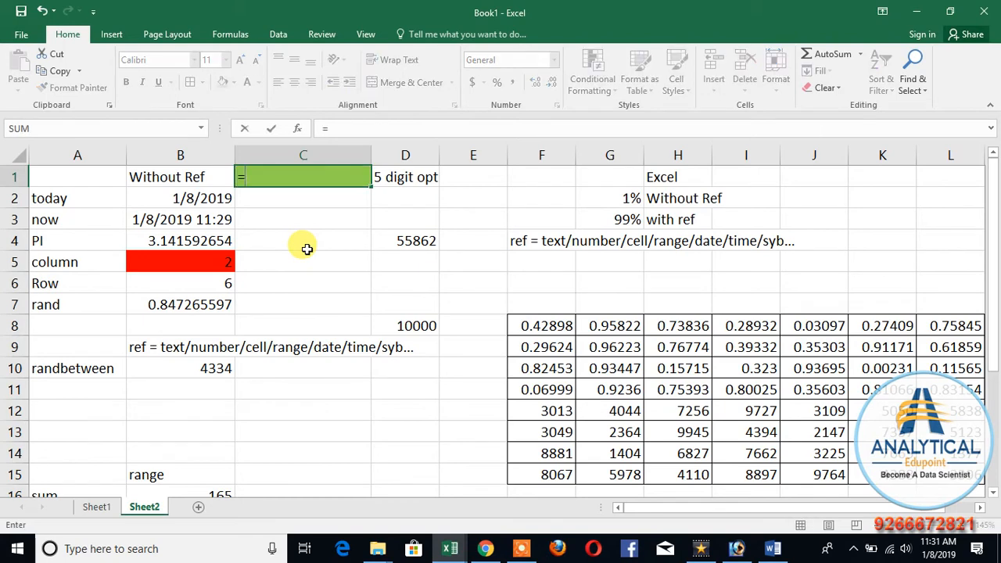
pyautogui.write('counta(')
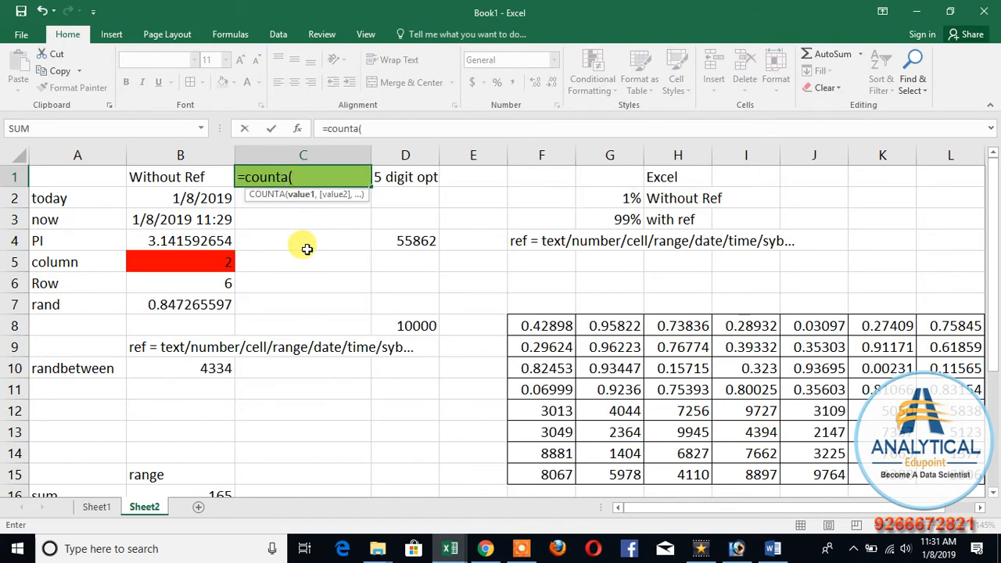
pyautogui.click(76, 155)
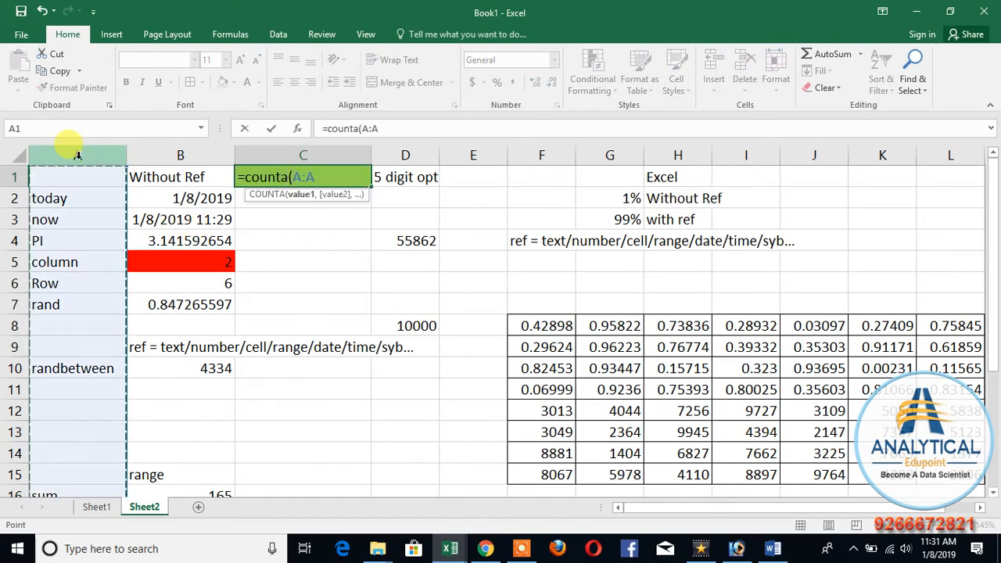
pyautogui.write(')')
pyautogui.hotkey('ctrl', 'Return')
pyautogui.press('Return')
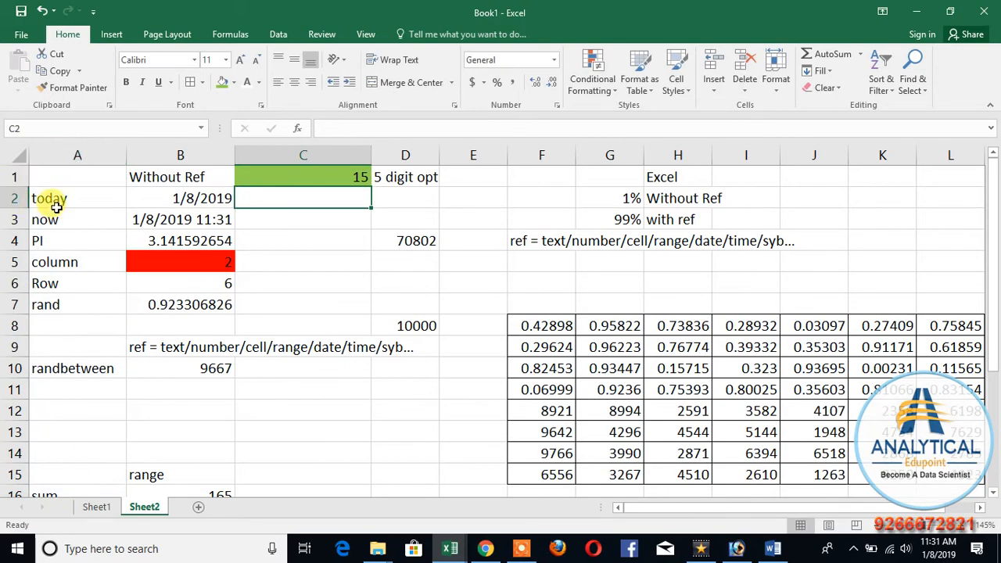
pyautogui.scroll(-4, 65, 264)
pyautogui.scroll(4, 94, 344)
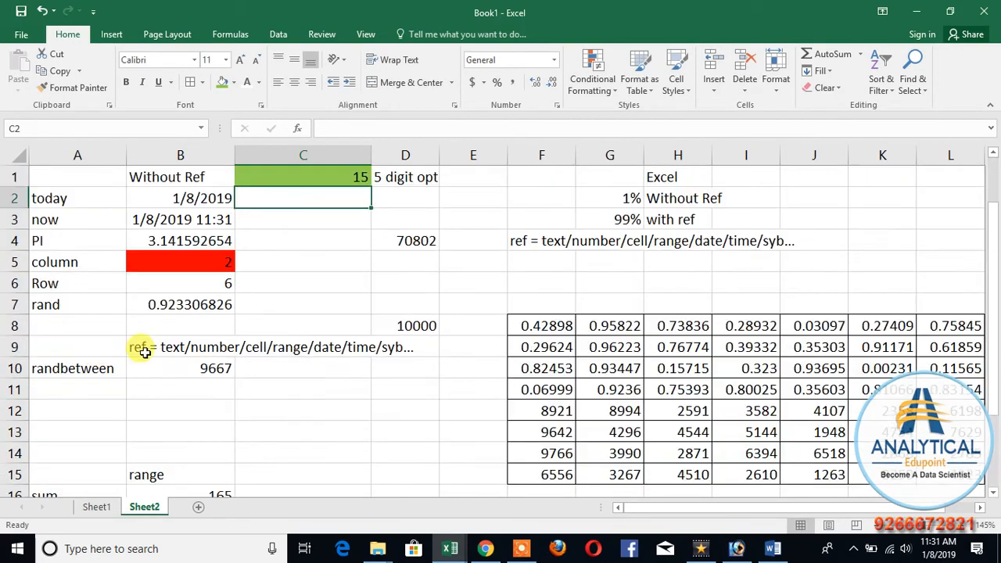
pyautogui.click(286, 180)
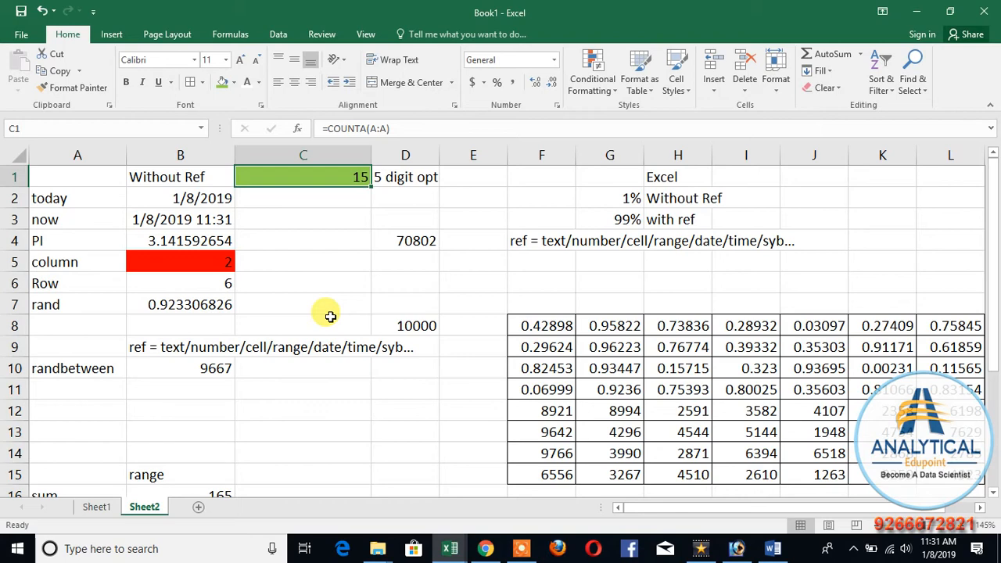
# Step: Add the heading "text" in B25, below the list of range functions
pyautogui.scroll(-6, 324, 320)
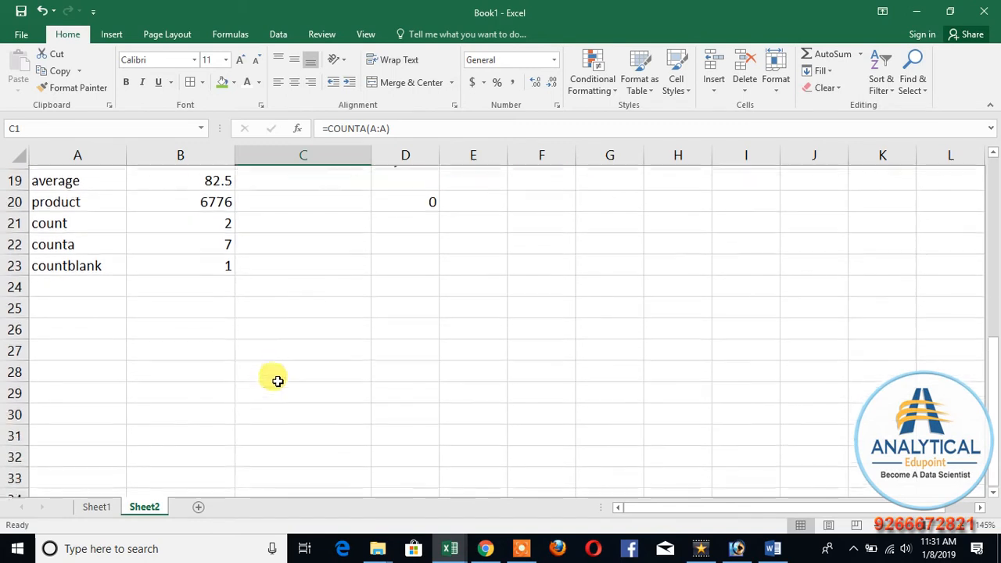
pyautogui.click(159, 308)
pyautogui.scroll(2, 257, 379)
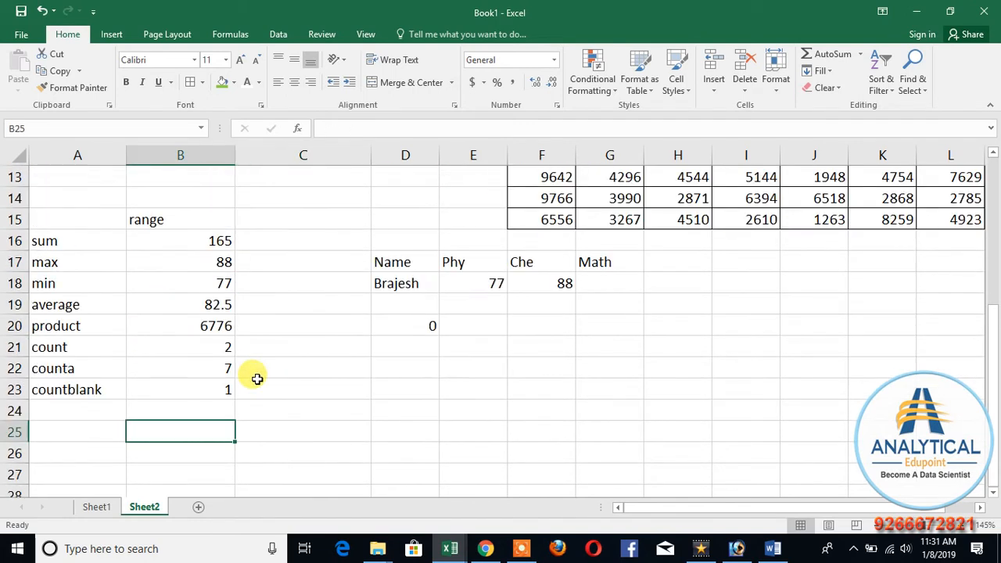
pyautogui.click(153, 219)
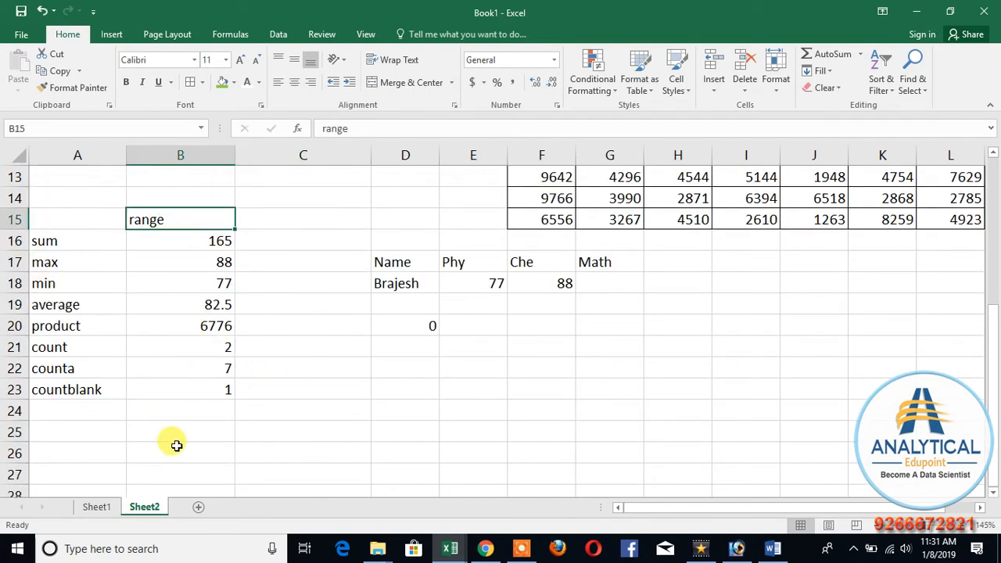
pyautogui.scroll(-2, 188, 454)
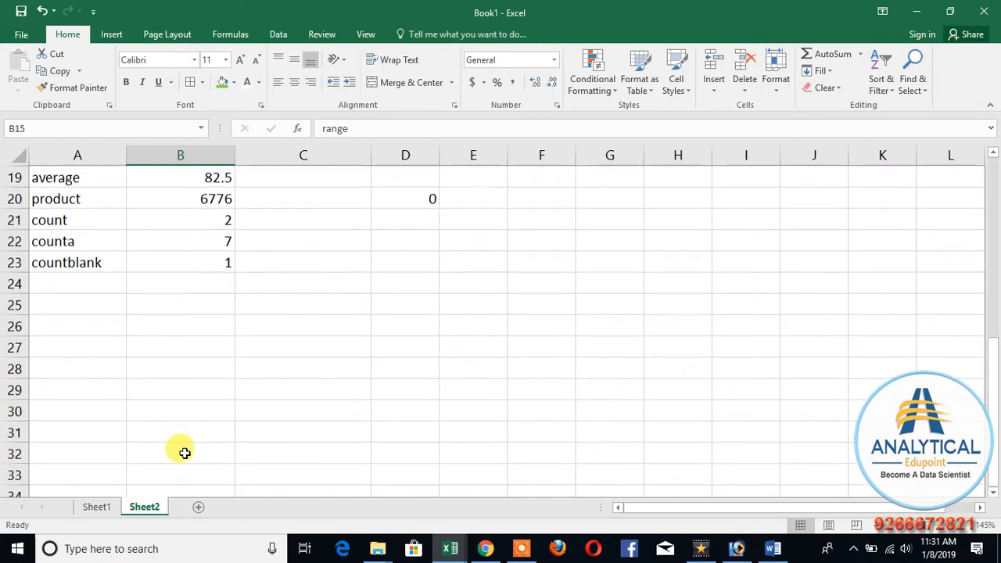
pyautogui.click(174, 305)
pyautogui.write('text')
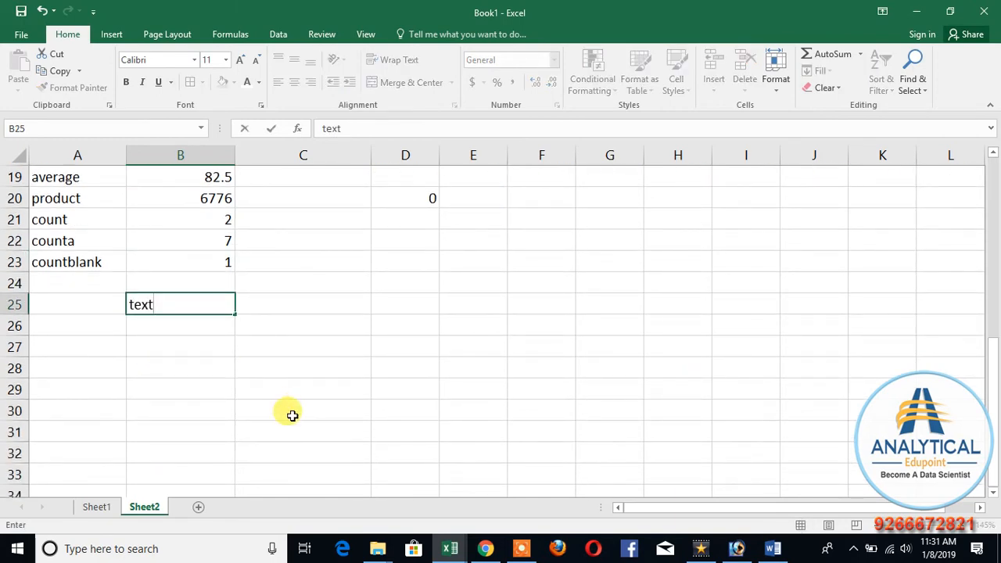
pyautogui.press('Return')
# Step: List the function names upper, lower and proper in cells A26 to A28
pyautogui.press('Left')
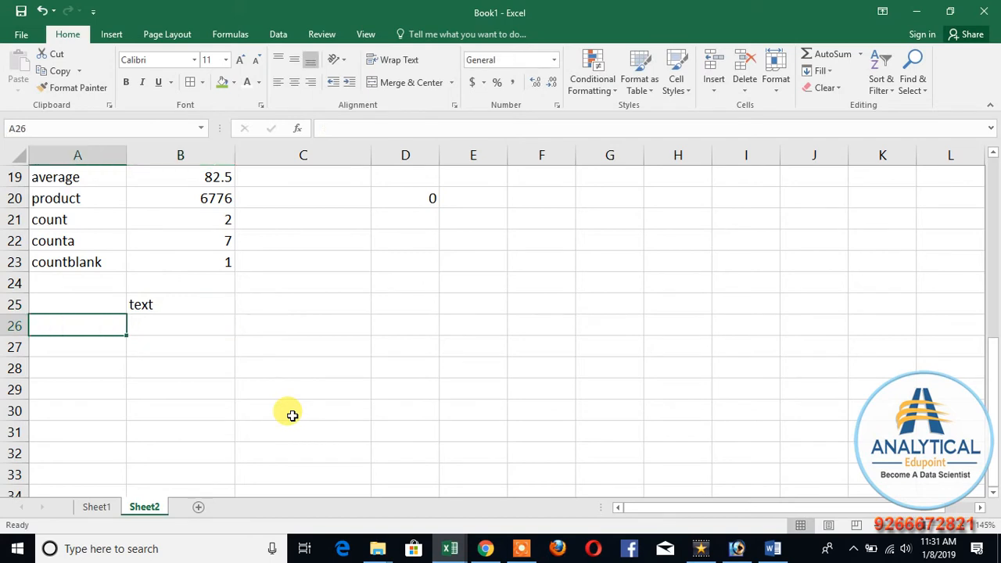
pyautogui.write('upper')
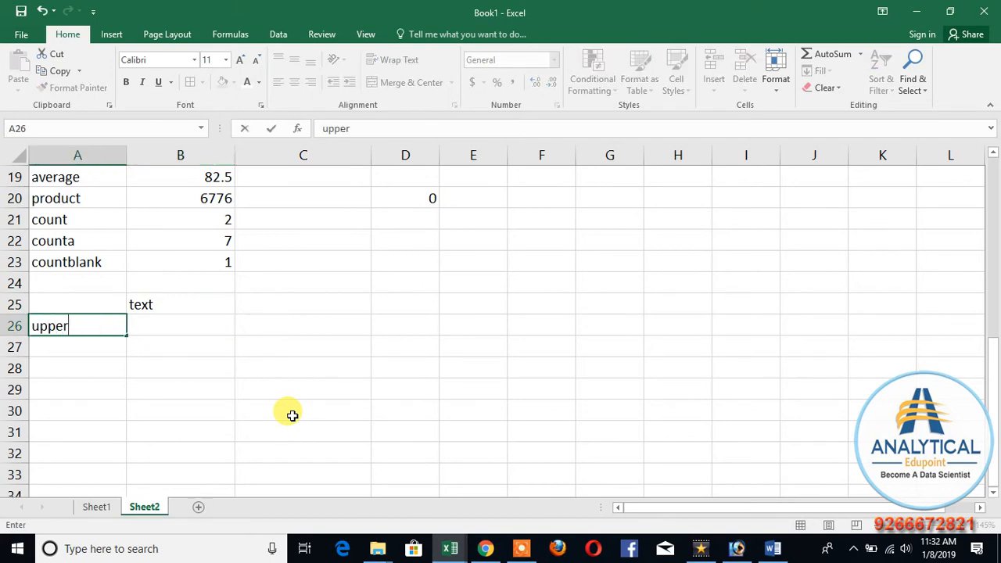
pyautogui.press('Return')
pyautogui.write('lower')
pyautogui.press('Return')
pyautogui.write('proper')
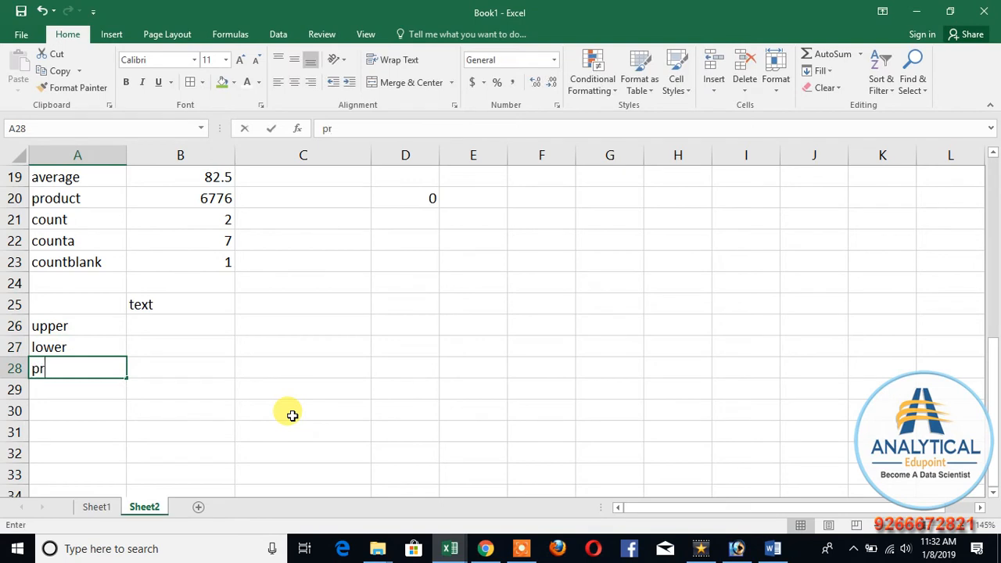
pyautogui.press('Return')
# Step: Enter a first sample full name with the title Mr in irregular upper and lower case in E24
pyautogui.press('Up')
pyautogui.press('Up')
pyautogui.press('Up')
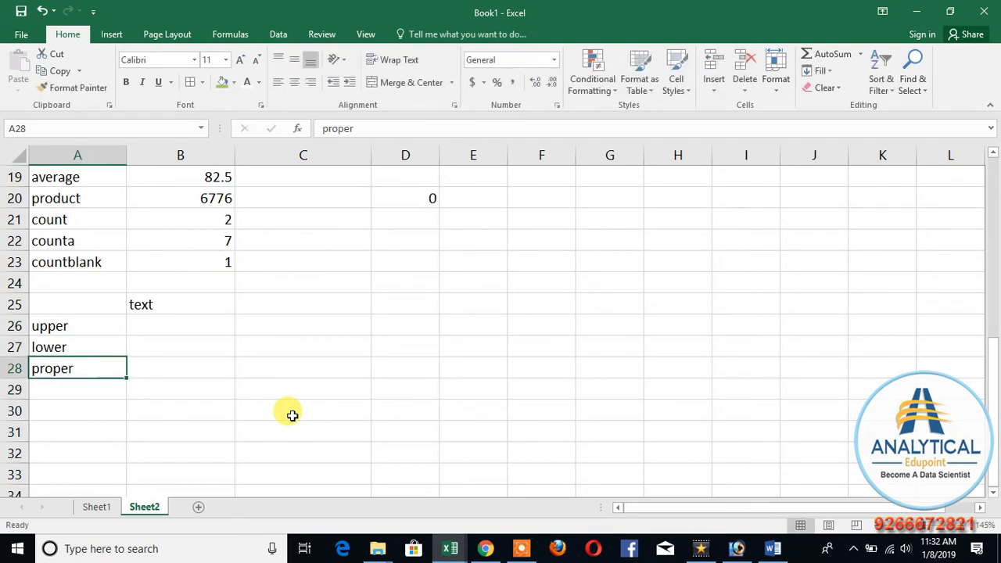
pyautogui.press('Right')
pyautogui.press('Right')
pyautogui.press('Right')
pyautogui.press('Right')
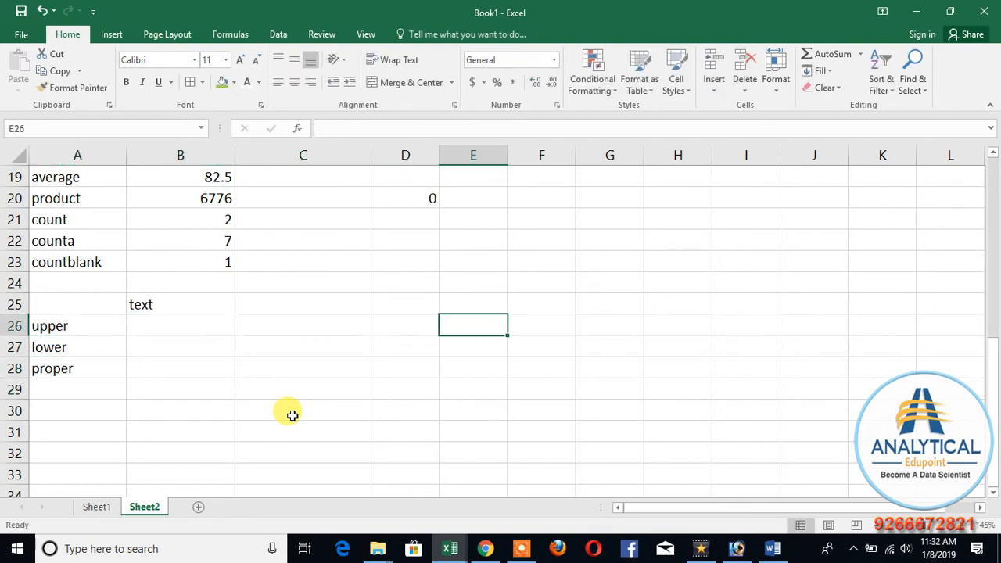
pyautogui.press('Up')
pyautogui.press('Up')
pyautogui.write('m')
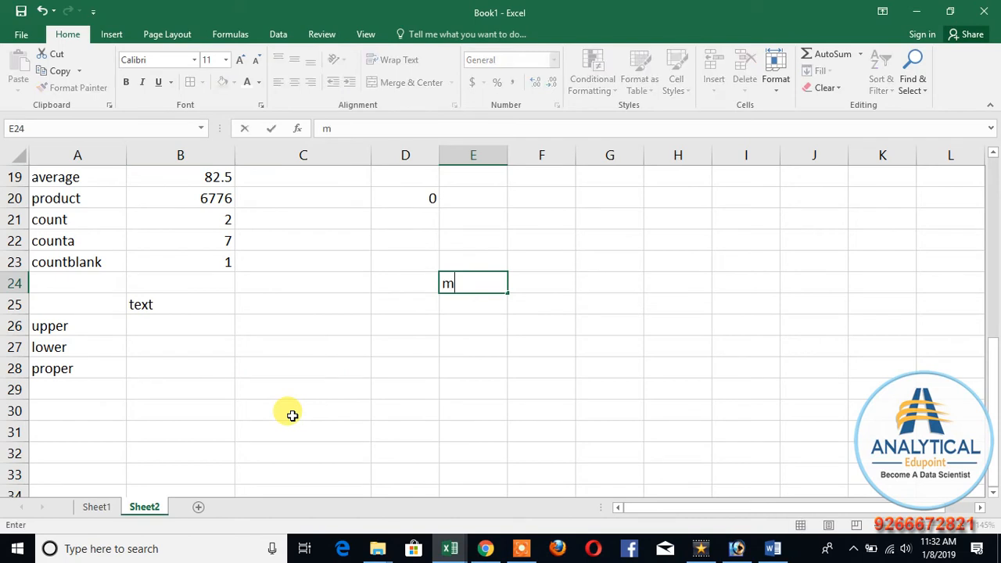
pyautogui.write('R panKaJ ')
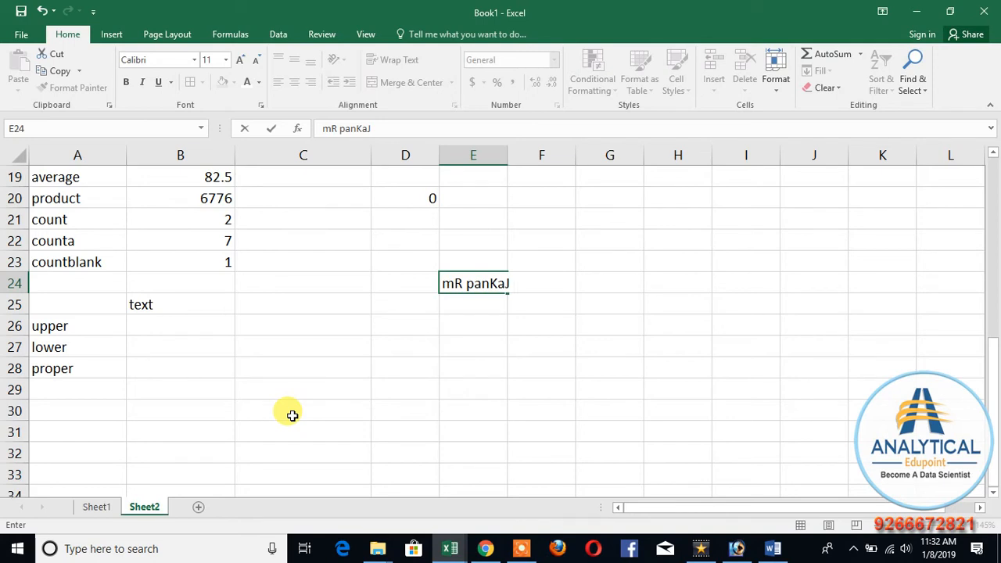
pyautogui.write('RaWat')
pyautogui.press('Return')
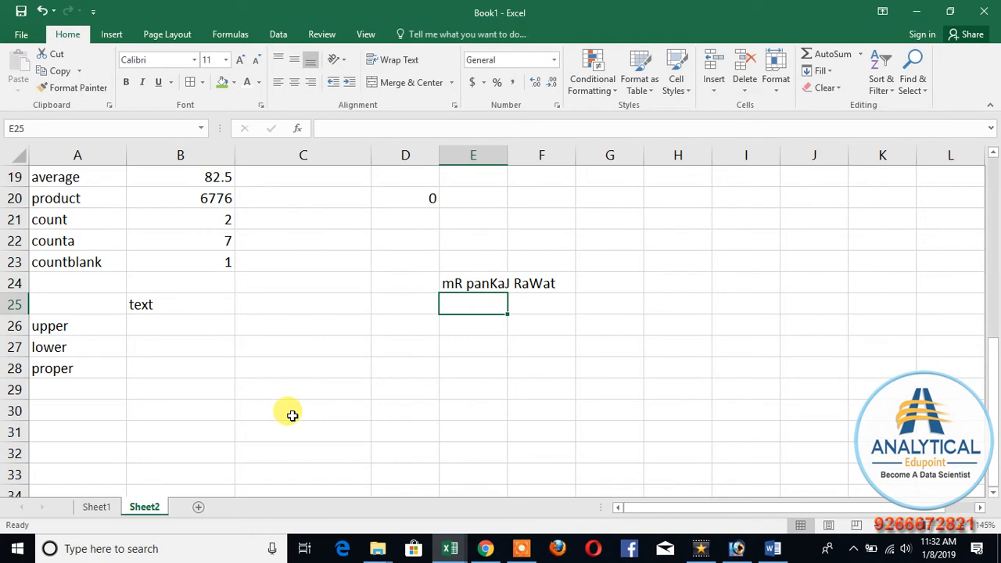
# Step: Enter a second sample full name with the title MR in irregular letter case in E25
pyautogui.write('MR ')
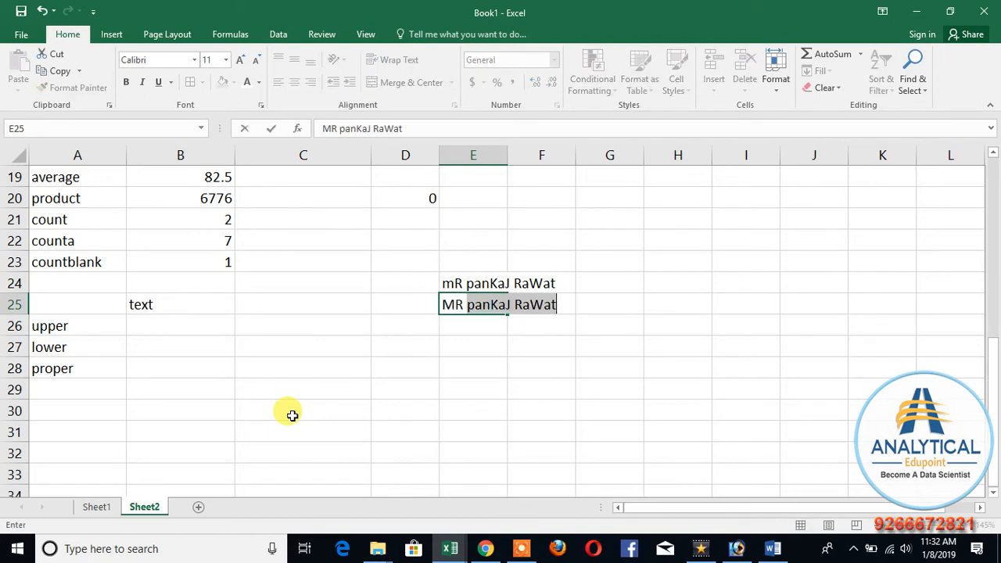
pyautogui.write('Babu')
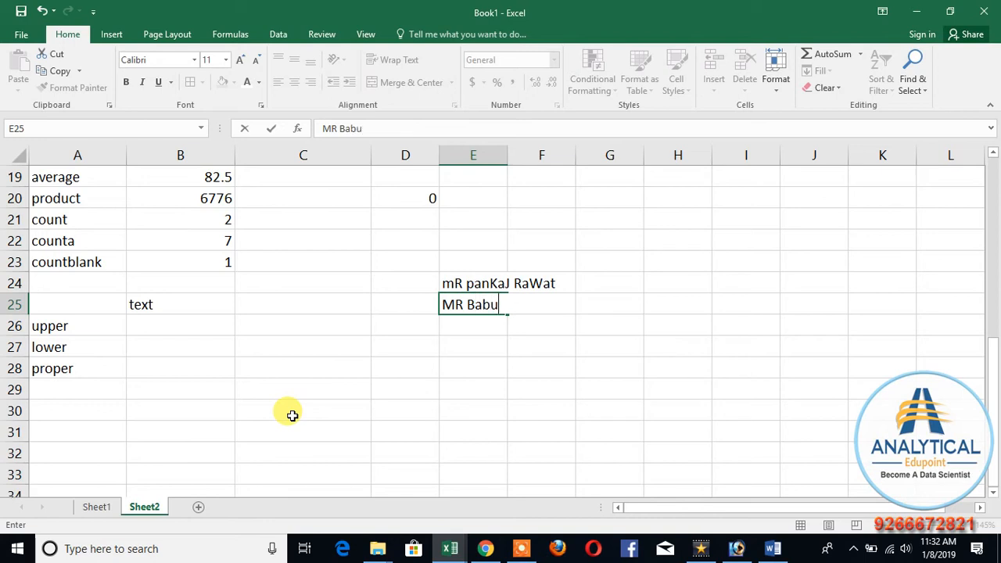
pyautogui.write('L HuDa')
pyautogui.press('Return')
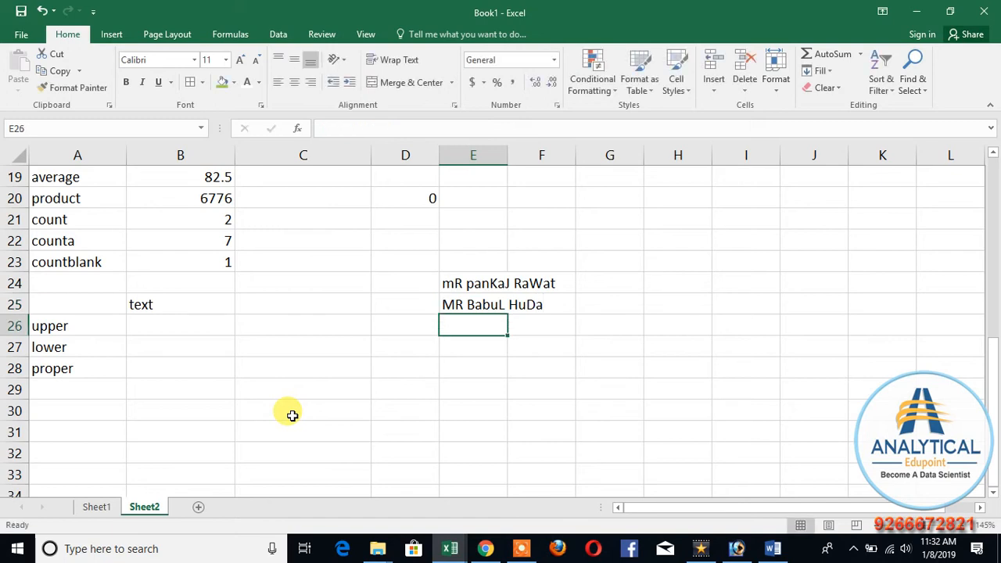
# Step: Enter a third mixed-case full name with the title MiSS in E26 and fit column E's width to its contents
pyautogui.write('Mi')
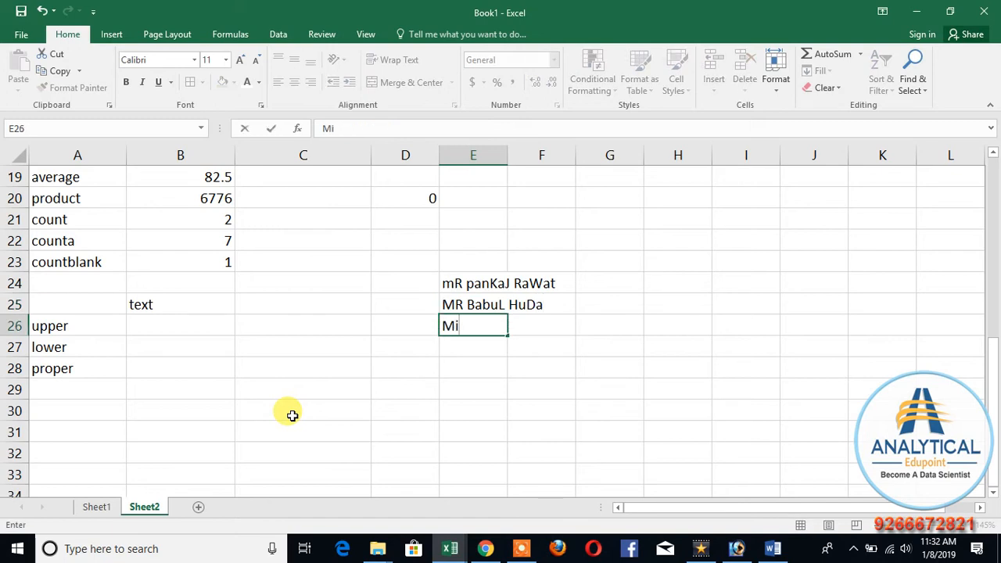
pyautogui.write('SS Pratha')
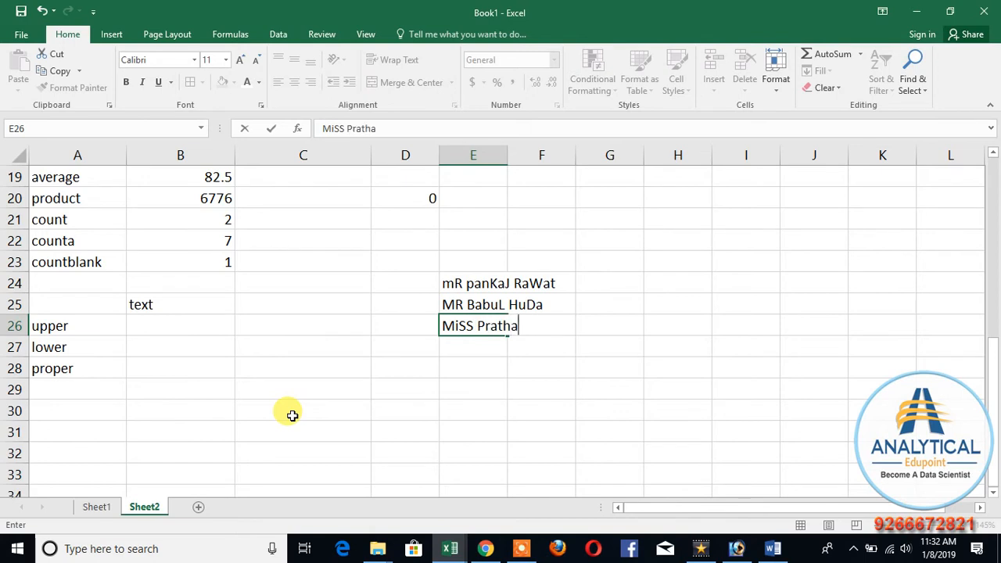
pyautogui.write('NA KauR')
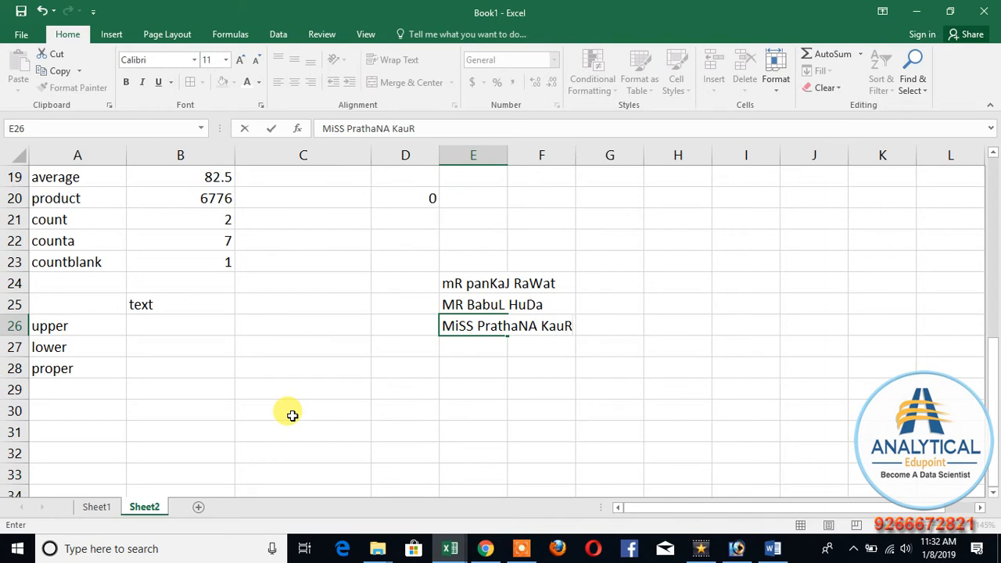
pyautogui.press('Return')
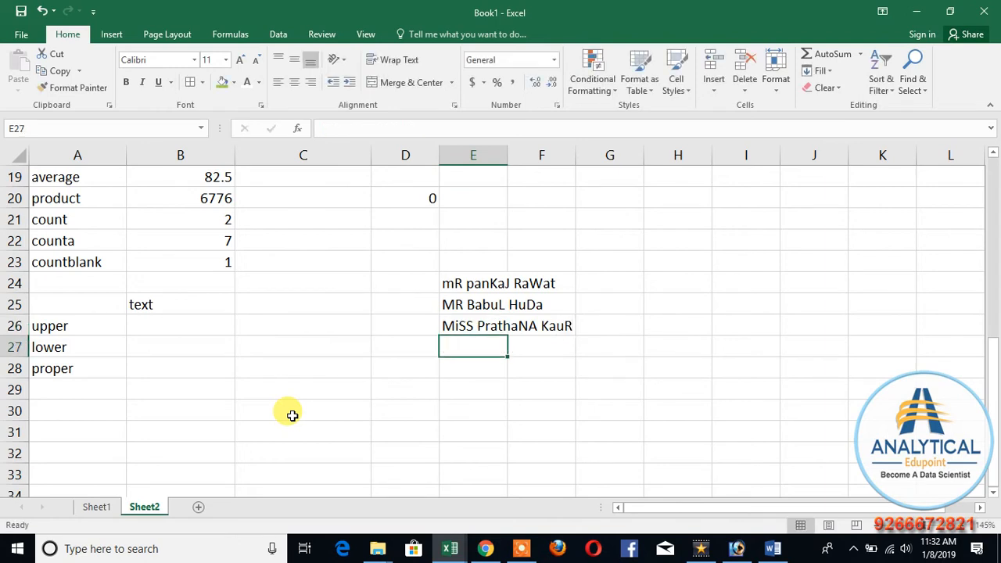
pyautogui.doubleClick(507, 155)
pyautogui.click(454, 408)
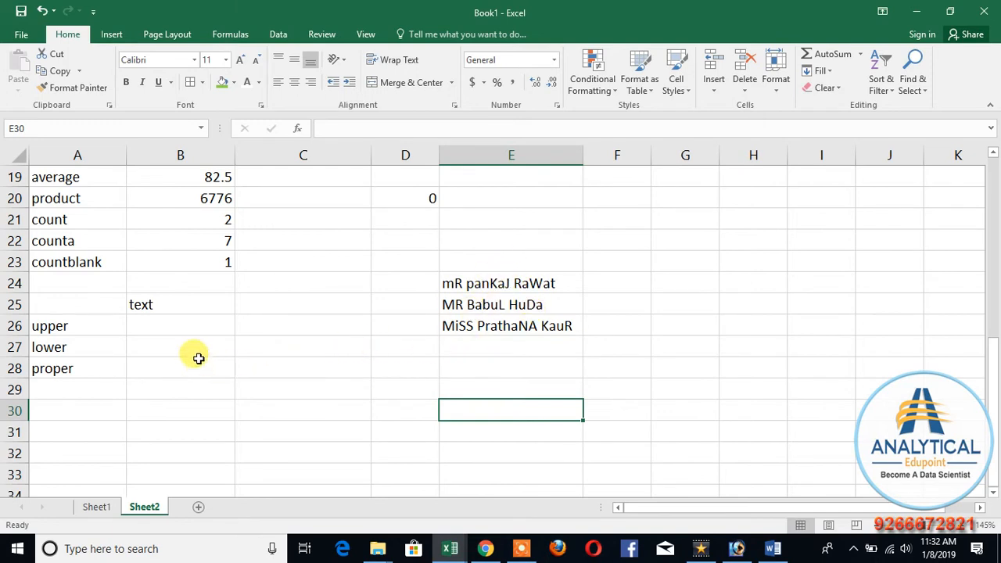
# Step: Enter =UPPER(E24) in F24 to convert the first sample name to capital letters
pyautogui.click(161, 326)
pyautogui.click(616, 282)
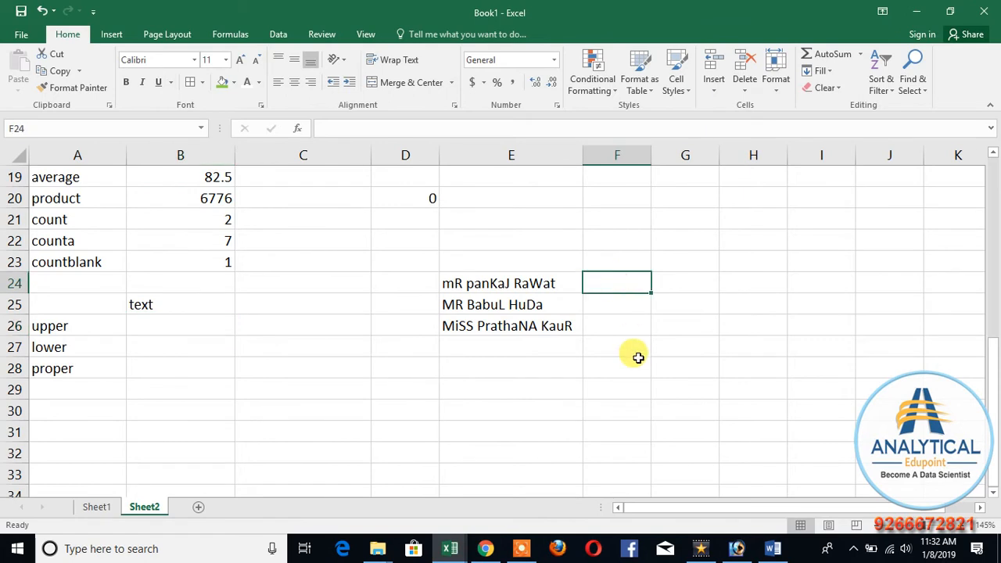
pyautogui.write('=upper(')
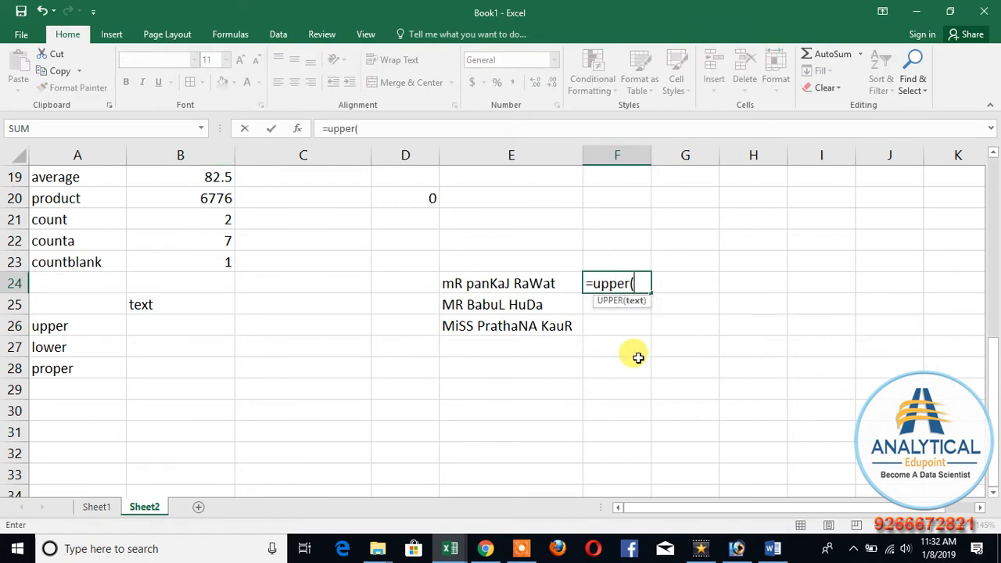
pyautogui.click(542, 281)
pyautogui.write(')')
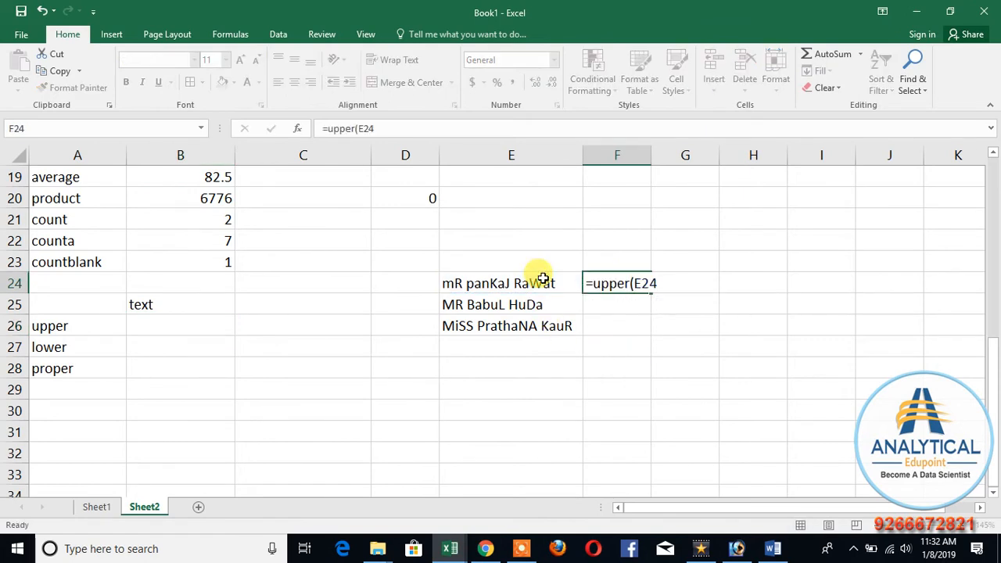
pyautogui.press('Return')
# Step: Fill the UPPER formula from F24 down to F26 and fit column F's width to its contents
pyautogui.click(648, 291)
pyautogui.moveTo(648, 291); pyautogui.dragTo(648, 334)
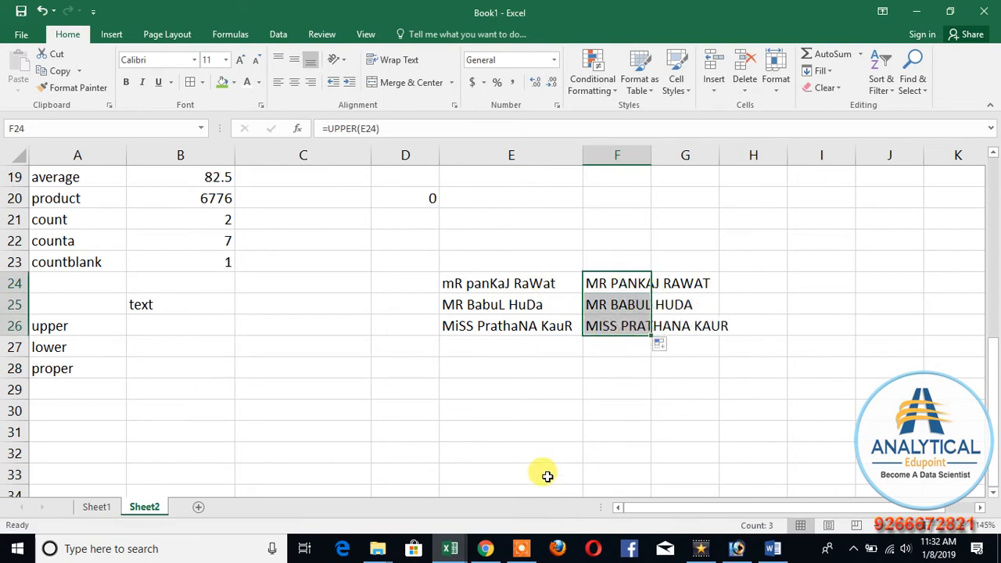
pyautogui.click(652, 149)
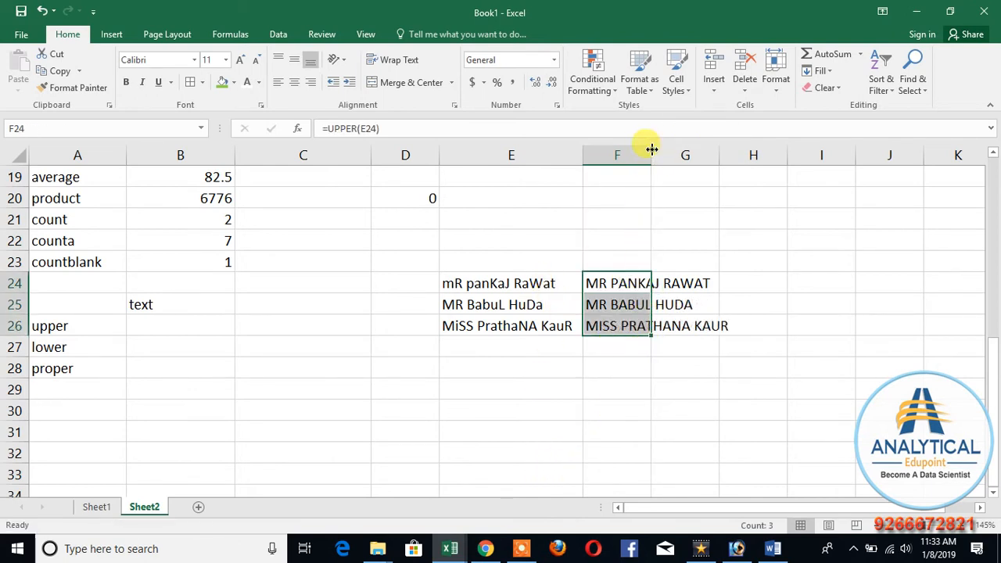
pyautogui.doubleClick(652, 149)
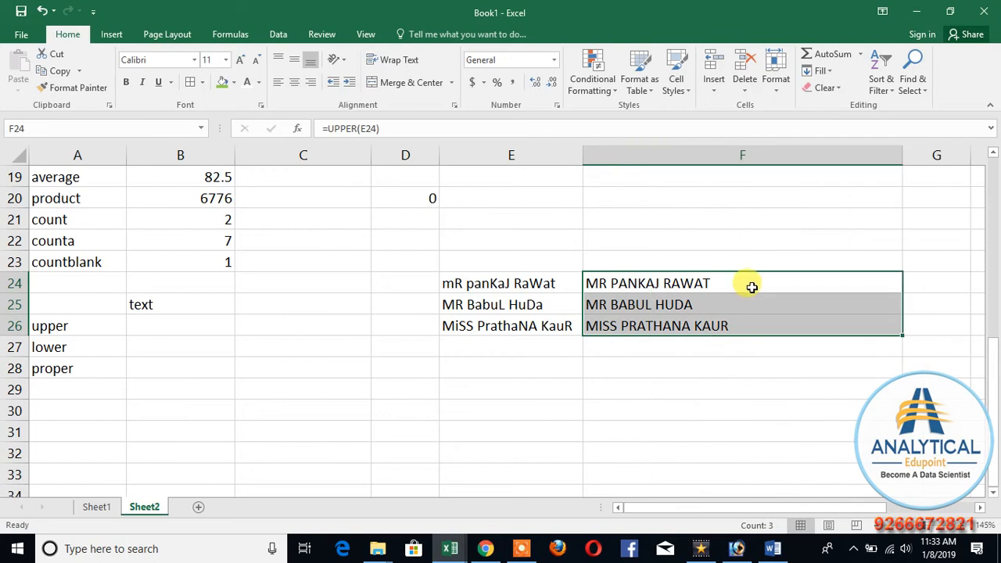
# Step: Enter =LOWER(E24) in D24 to convert the first sample name to small letters
pyautogui.click(405, 283)
pyautogui.write('=')
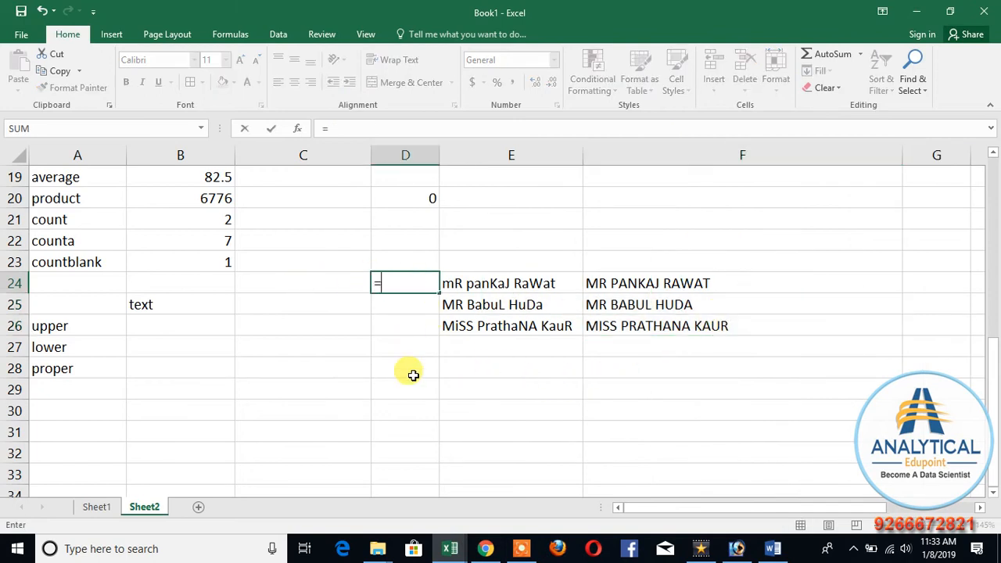
pyautogui.write('lower(')
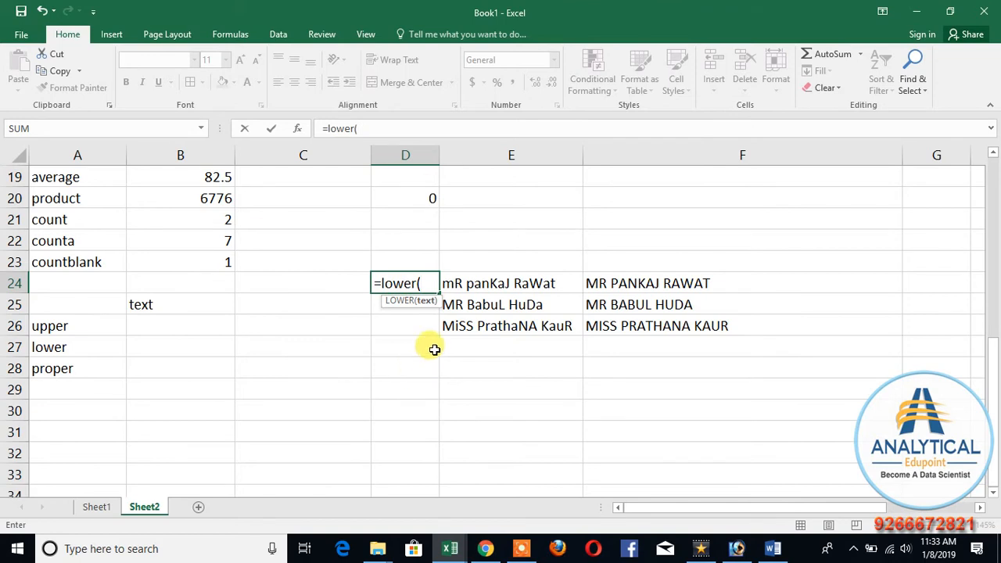
pyautogui.click(458, 284)
pyautogui.press('Return')
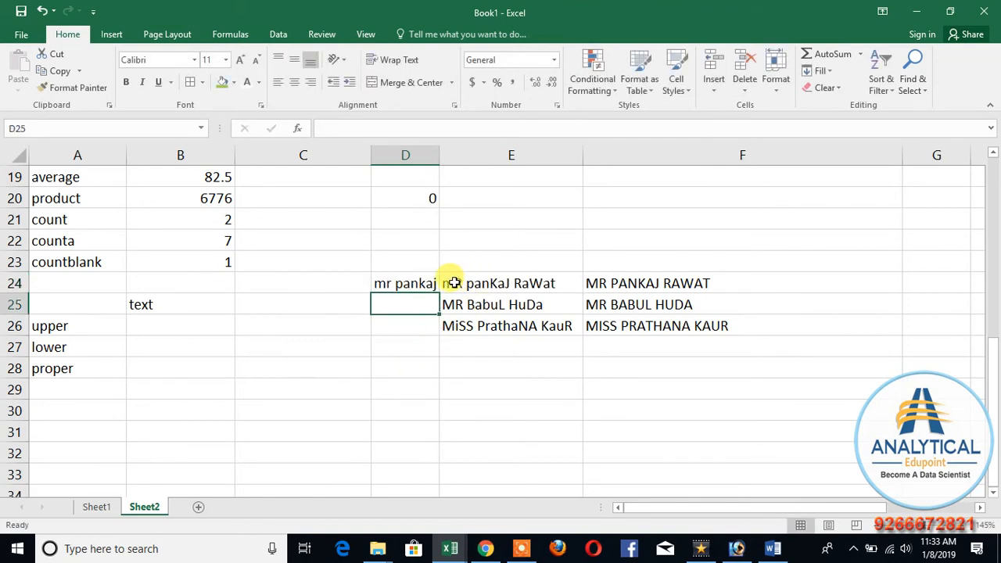
# Step: Fill the LOWER formula from D24 down to D26 for the remaining sample names
pyautogui.click(424, 285)
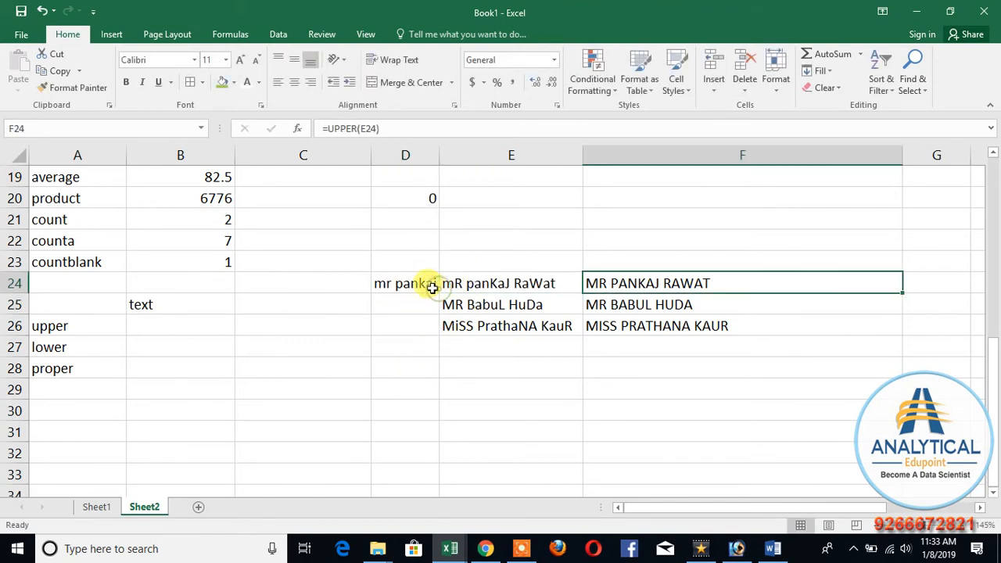
pyautogui.moveTo(438, 293); pyautogui.dragTo(414, 345)
pyautogui.click(406, 381)
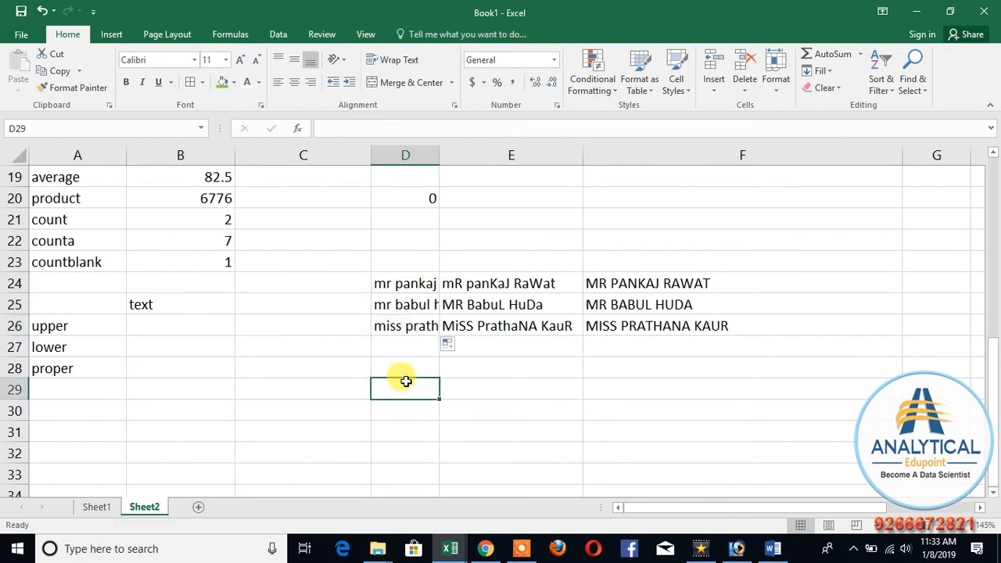
pyautogui.click(385, 367)
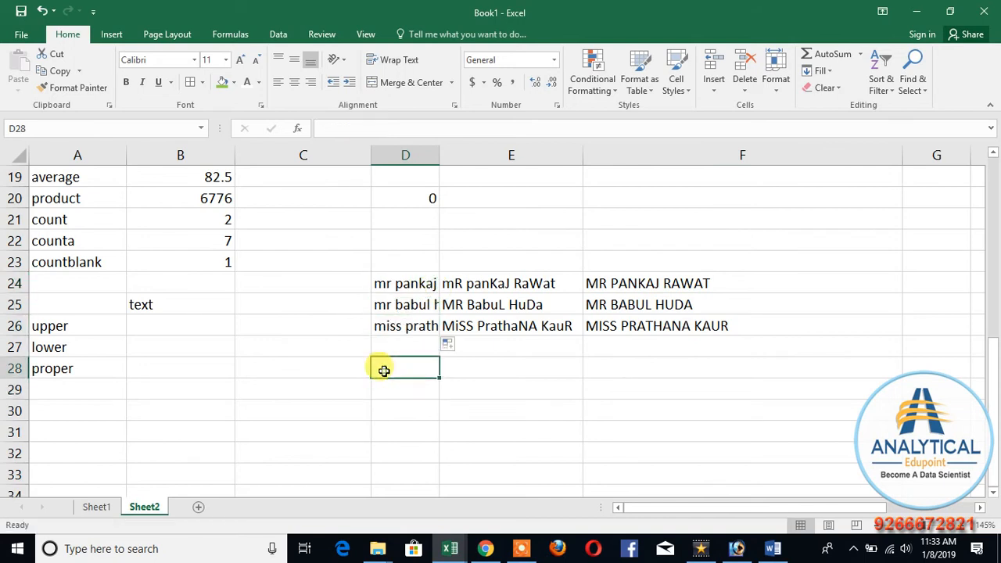
# Step: Enter =PROPER(E24) in C24 to capitalize the first letter of each word in the first sample name
pyautogui.click(332, 282)
pyautogui.write('=prop')
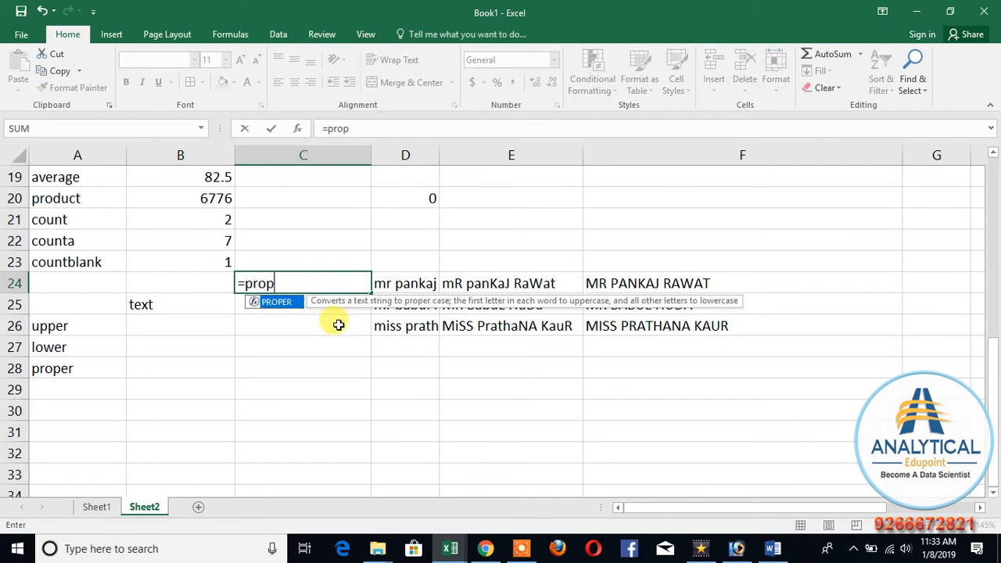
pyautogui.write('er(')
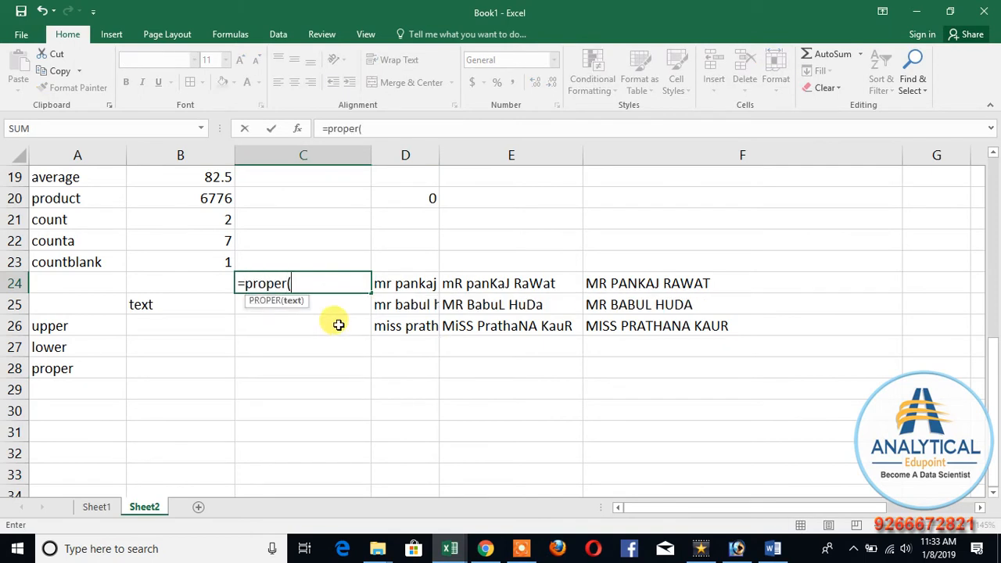
pyautogui.click(476, 285)
pyautogui.write(')')
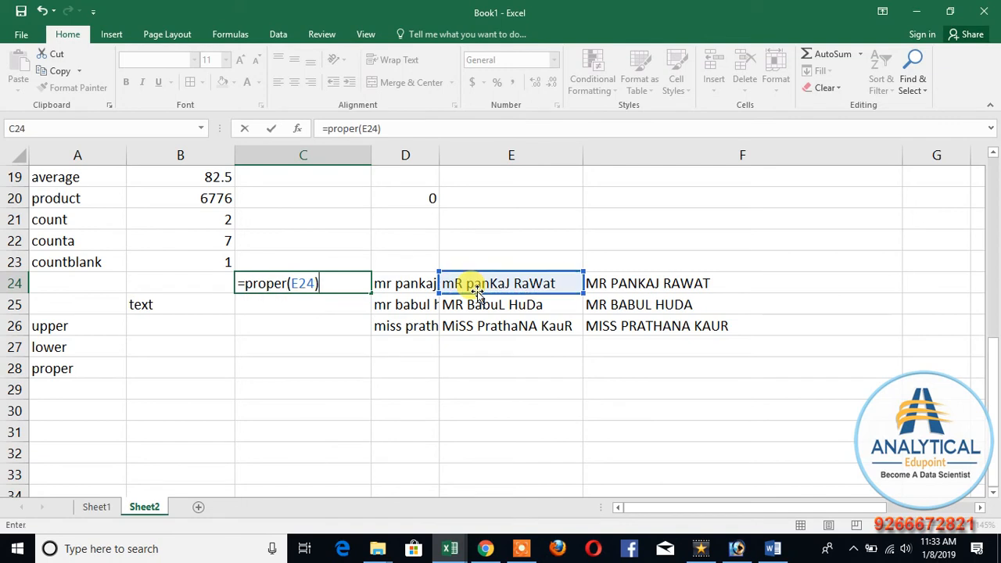
pyautogui.press('Return')
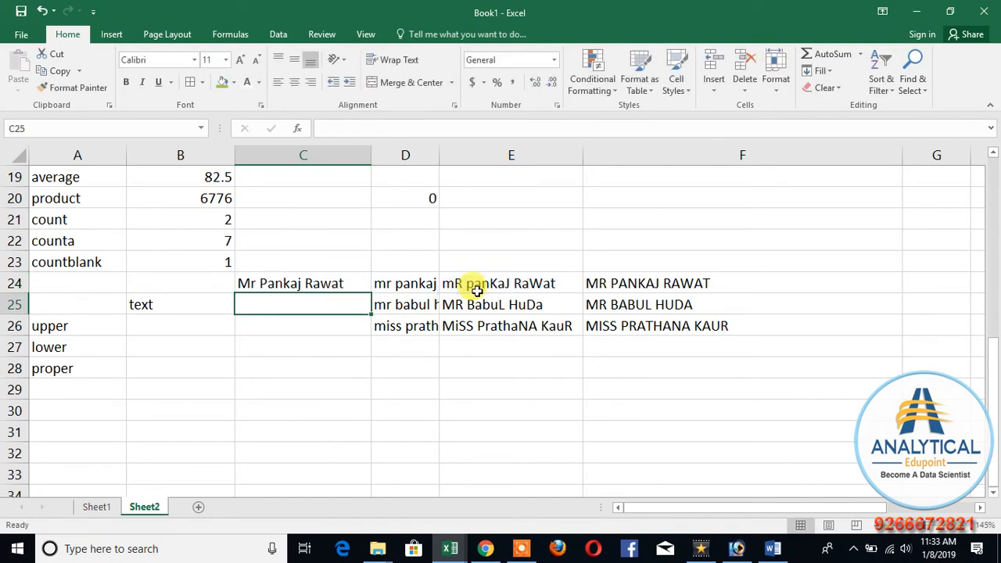
# Step: Fill the PROPER formula from C24 down to C26 for the remaining sample names
pyautogui.click(351, 281)
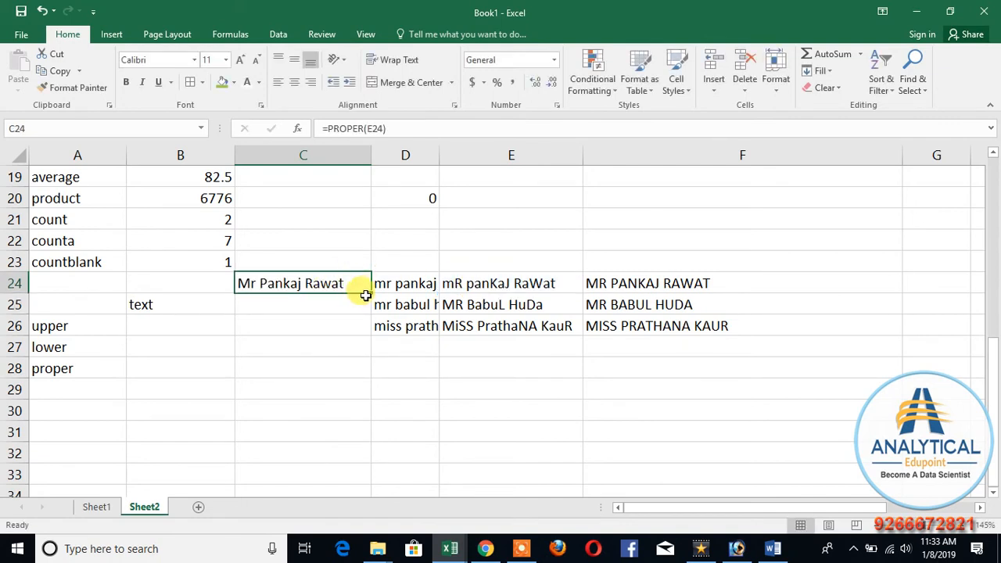
pyautogui.moveTo(370, 294); pyautogui.dragTo(355, 344)
pyautogui.click(340, 383)
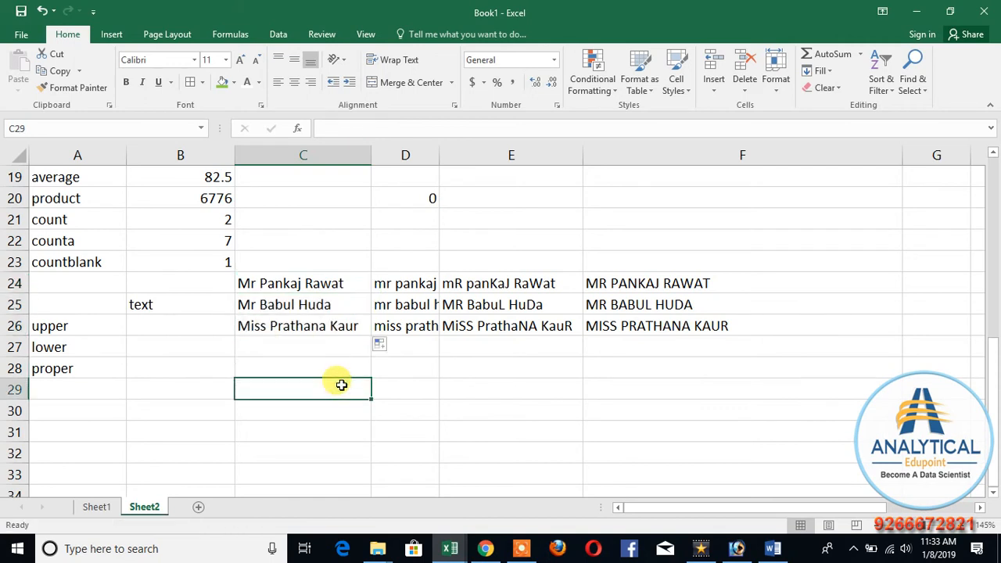
pyautogui.moveTo(638, 283); pyautogui.dragTo(589, 331)
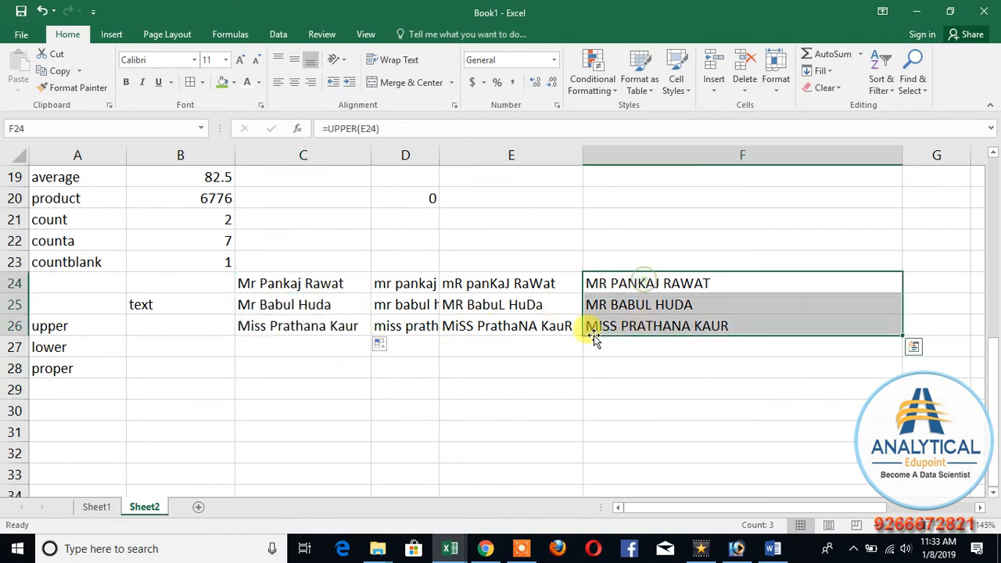
pyautogui.moveTo(310, 285); pyautogui.dragTo(305, 324)
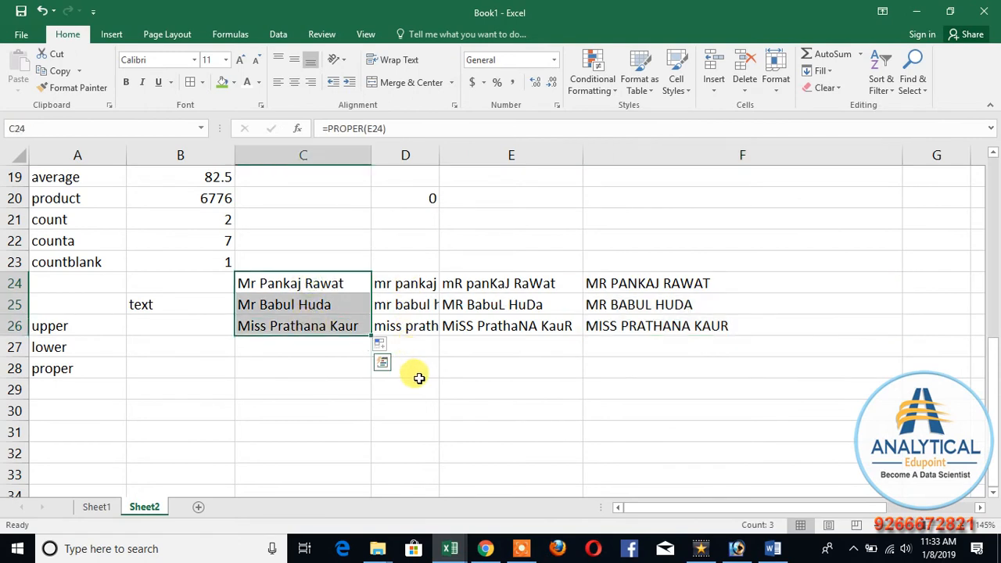
pyautogui.click(147, 389)
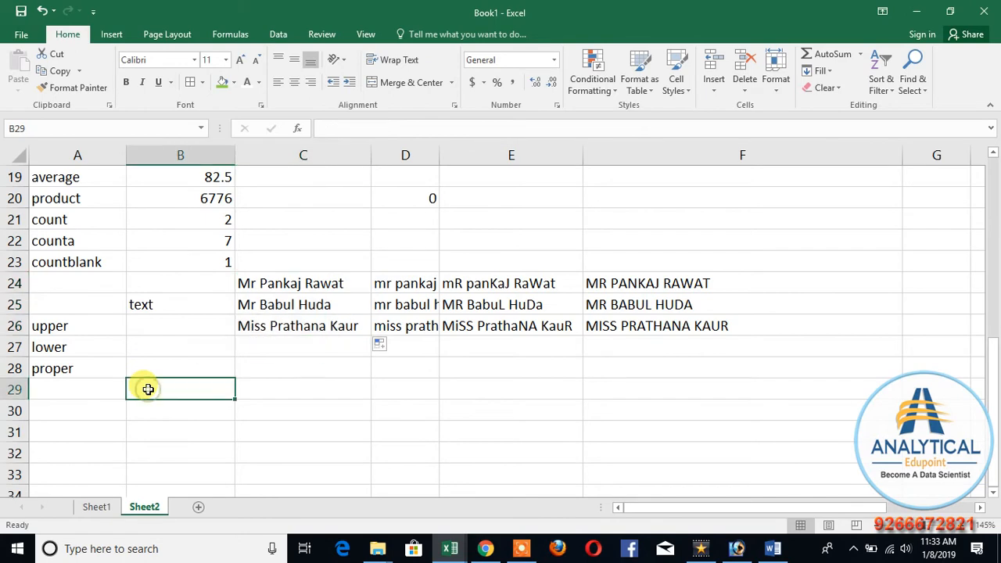
pyautogui.scroll(6, 149, 387)
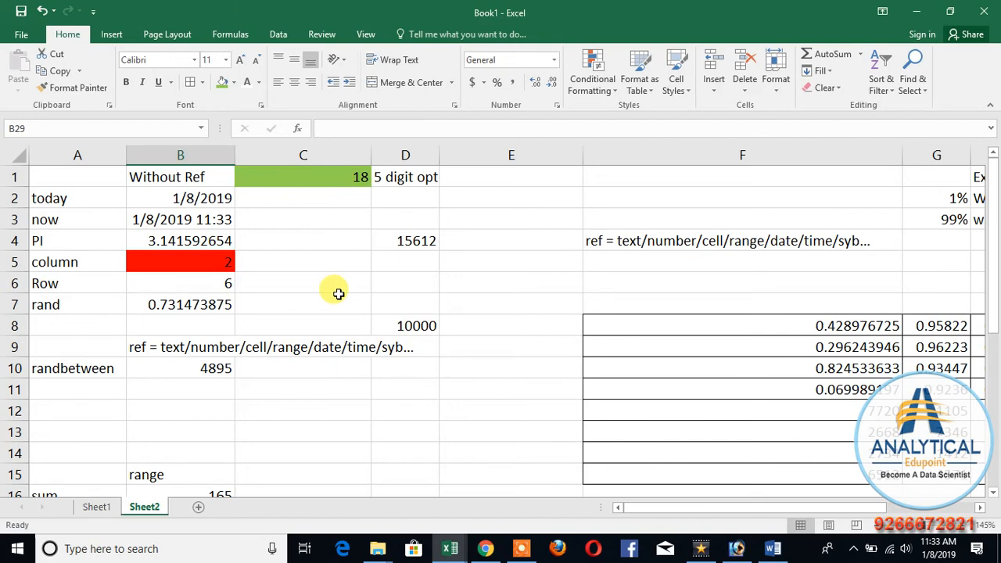
pyautogui.scroll(-8, 338, 293)
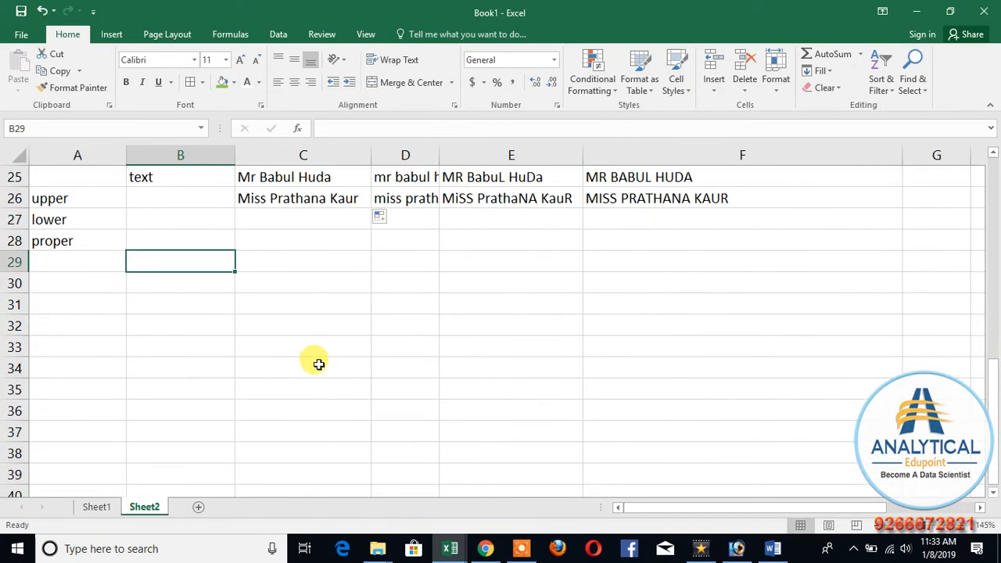
# Step: Add the function label len in A29, below proper
pyautogui.scroll(1, 222, 367)
pyautogui.click(61, 326)
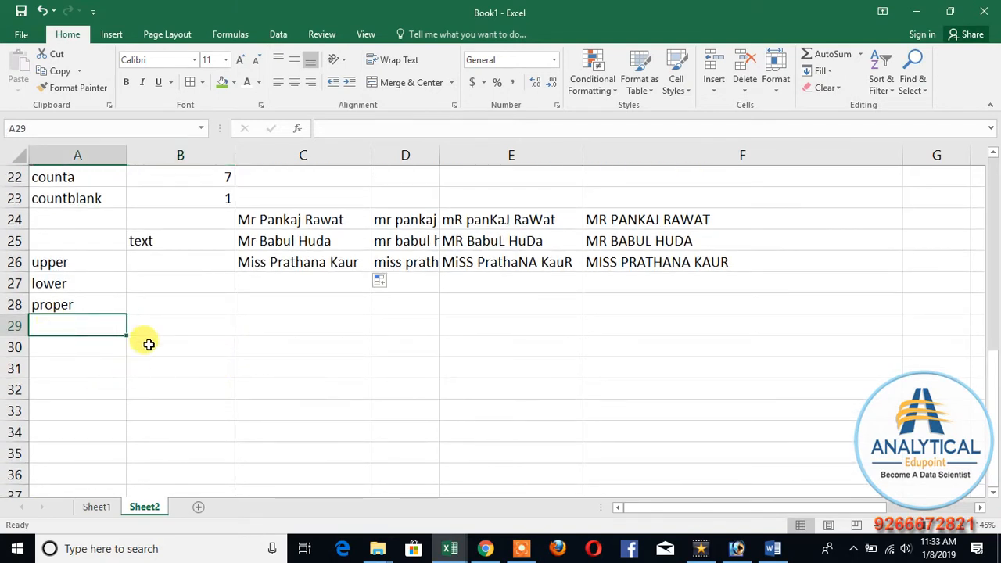
pyautogui.write('lem')
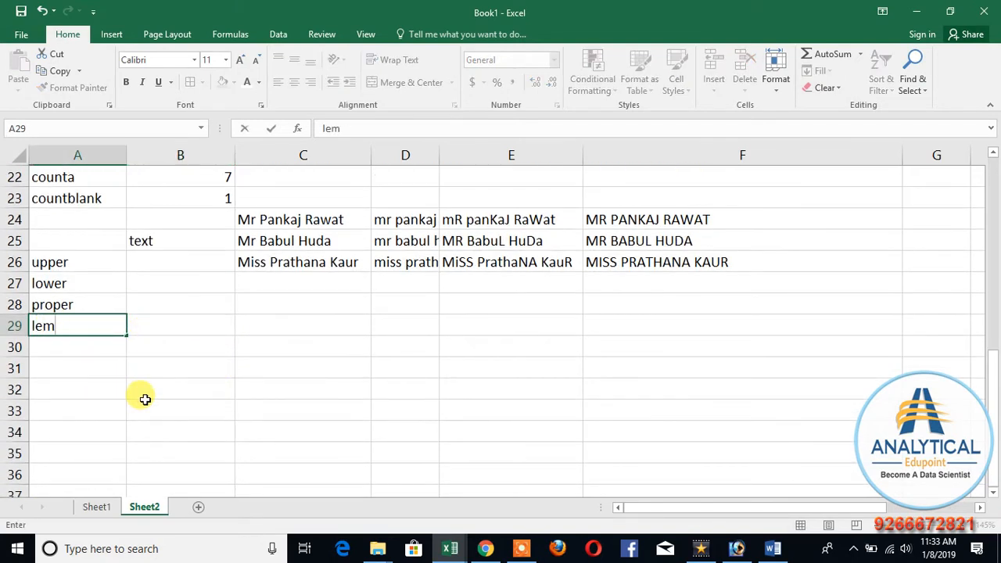
pyautogui.press('BackSpace')
pyautogui.write('n')
pyautogui.press('Tab')
# Step: Describe the len function in B29 as "total no of char including space"
pyautogui.write('to')
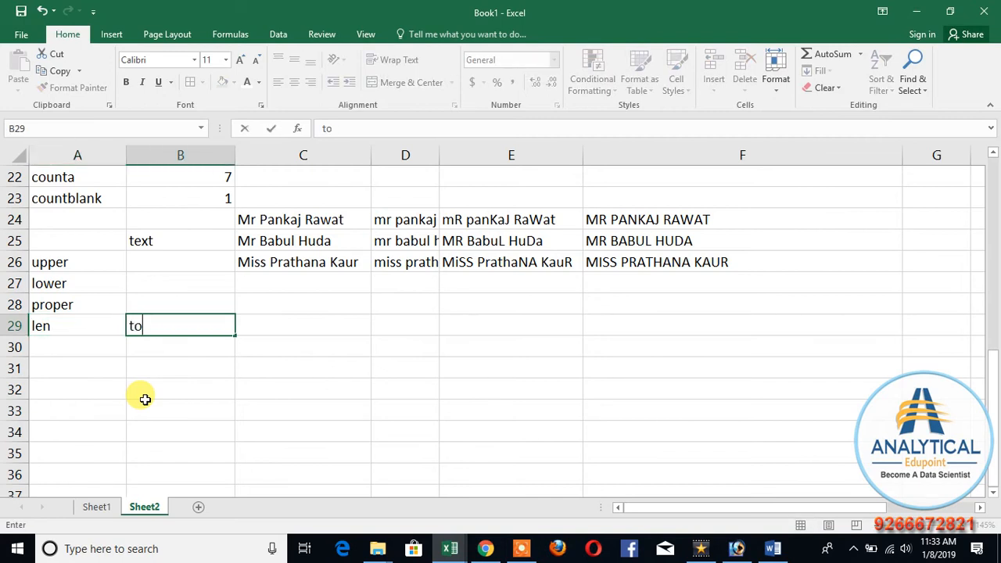
pyautogui.write('tal no of ch')
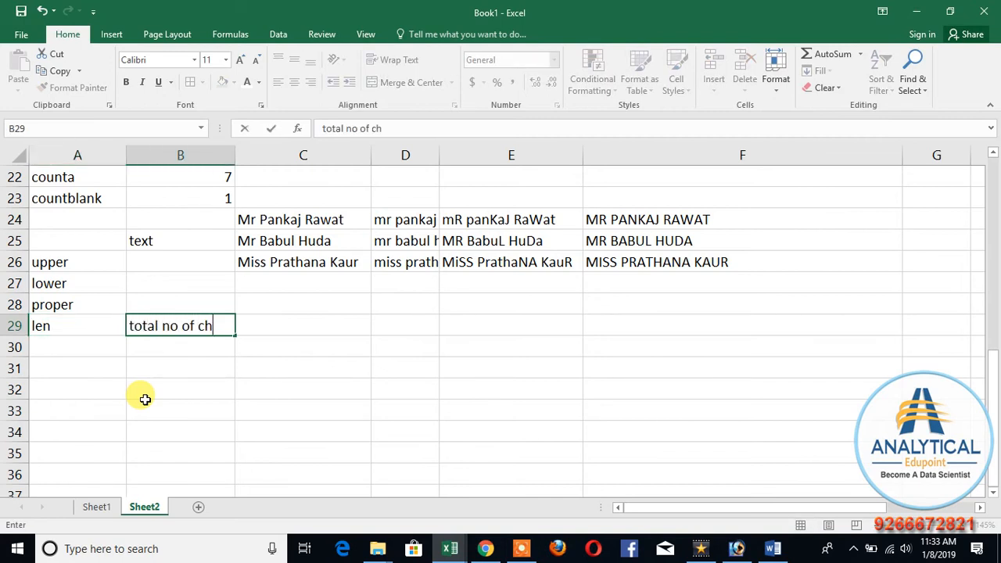
pyautogui.write('ar incu')
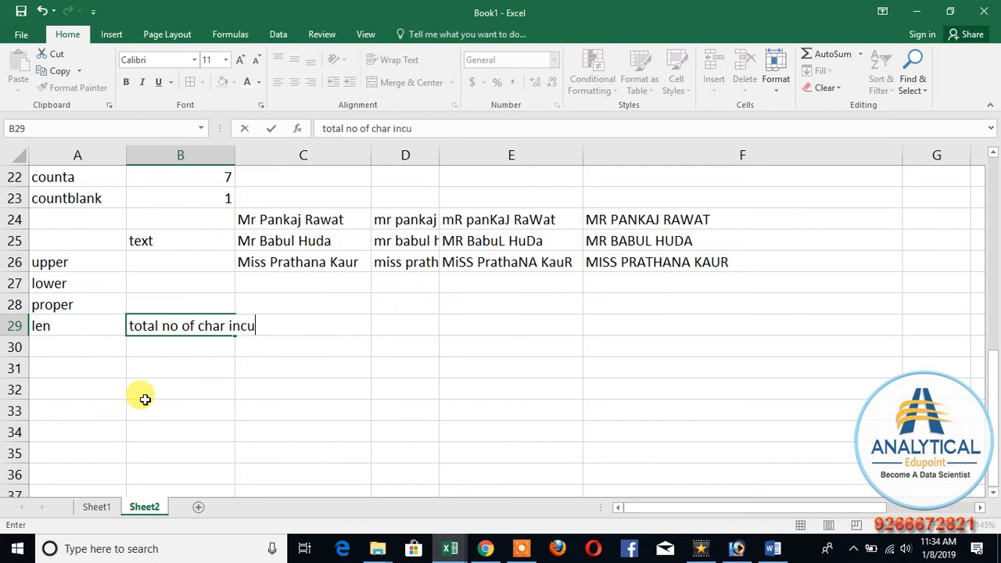
pyautogui.press('BackSpace')
pyautogui.write('luding space')
pyautogui.press('Return')
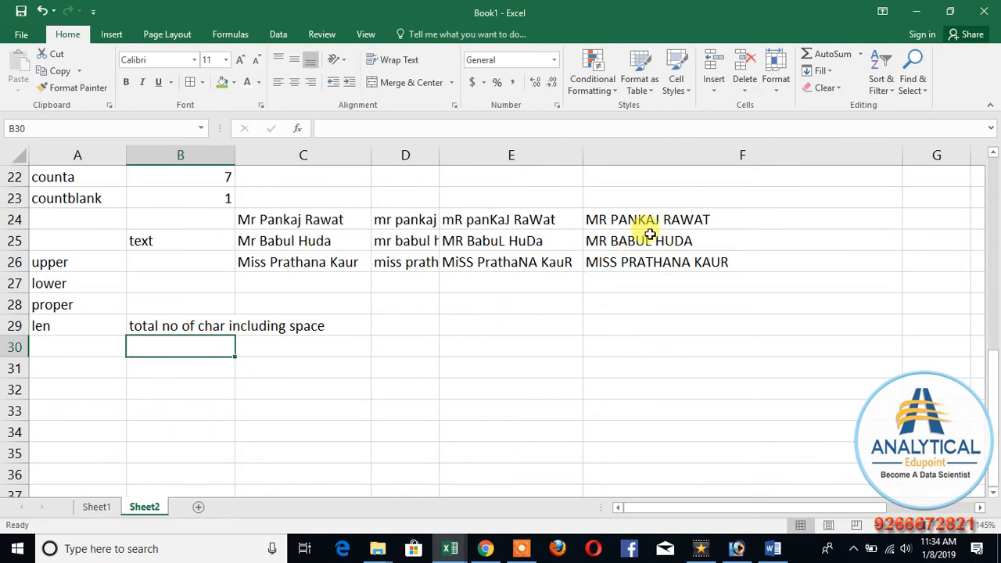
# Step: Narrow column F to just fit its uppercase names and widen column G moderately
pyautogui.click(473, 222)
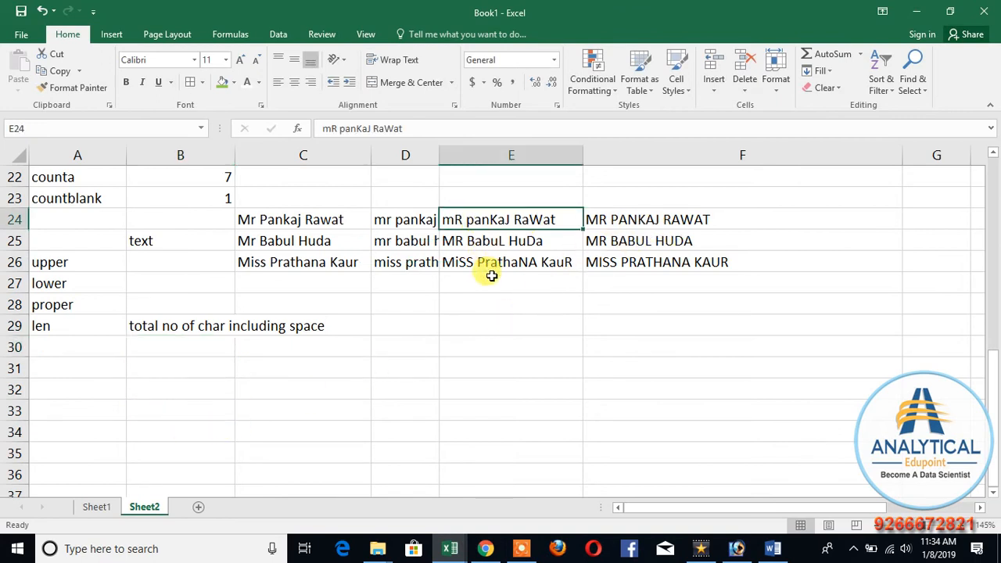
pyautogui.click(489, 239)
pyautogui.click(490, 265)
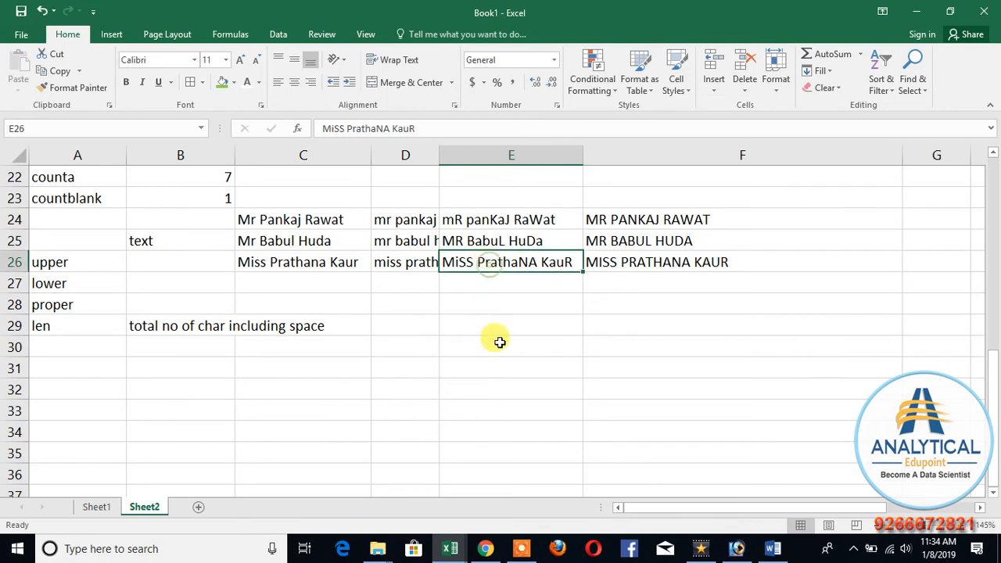
pyautogui.moveTo(903, 156); pyautogui.dragTo(744, 196)
pyautogui.click(770, 224)
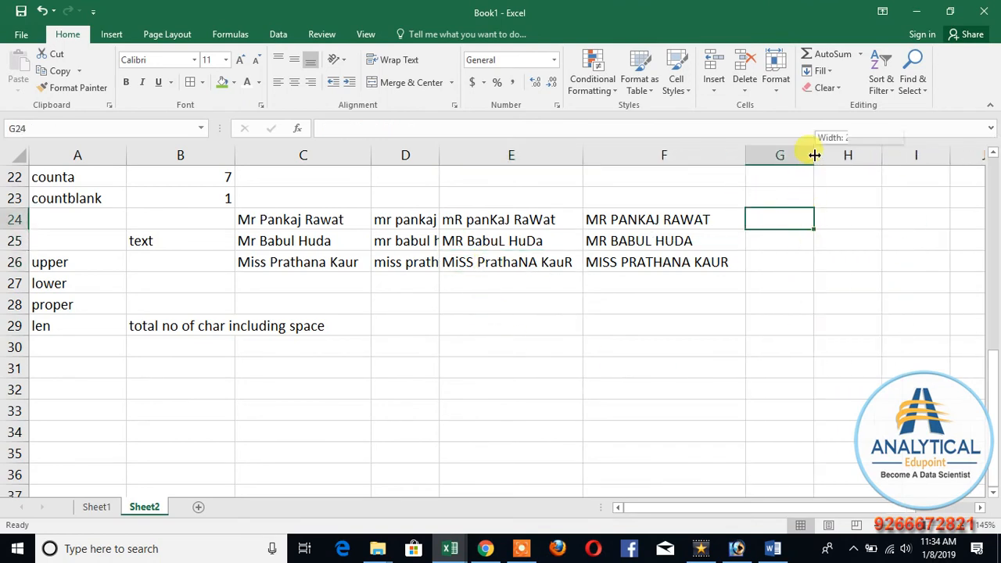
pyautogui.moveTo(814, 155); pyautogui.dragTo(863, 155)
# Step: Enter =LEN(E24) in G24 to count the characters of the first sample name
pyautogui.write('=len(')
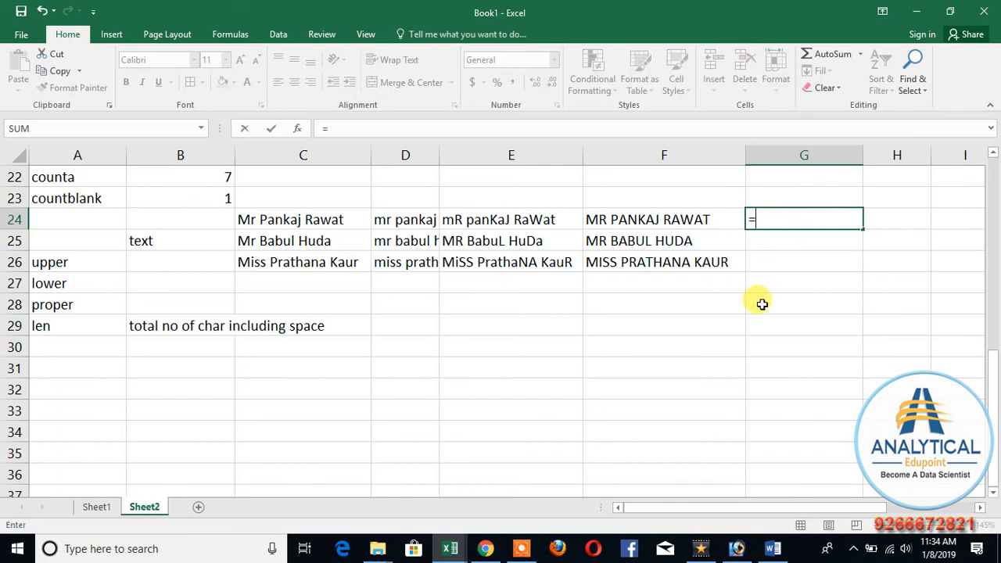
pyautogui.click(493, 220)
pyautogui.press('Return')
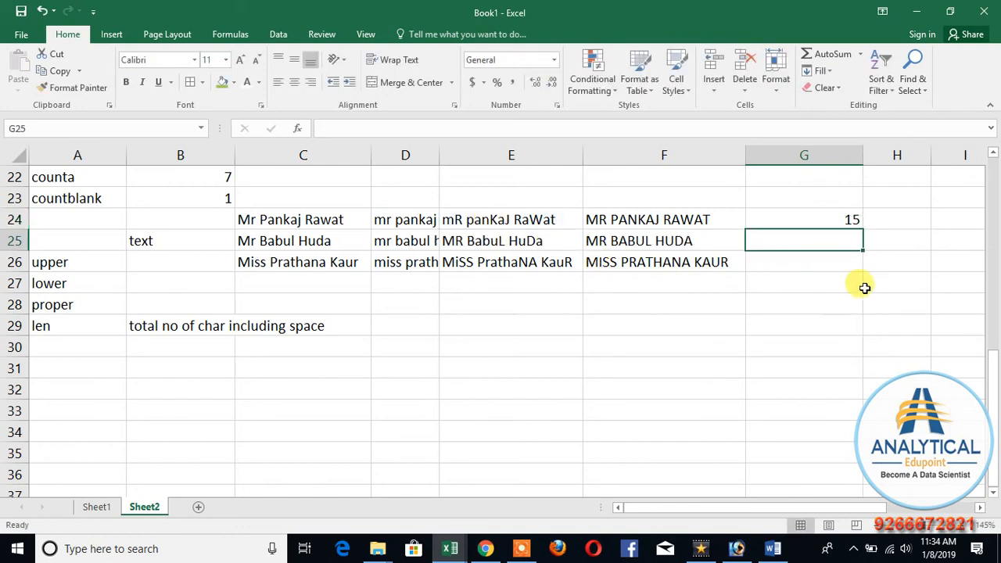
# Step: Fill the LEN formula from G24 down to G26 for the other sample names
pyautogui.click(848, 218)
pyautogui.moveTo(862, 235); pyautogui.dragTo(855, 266)
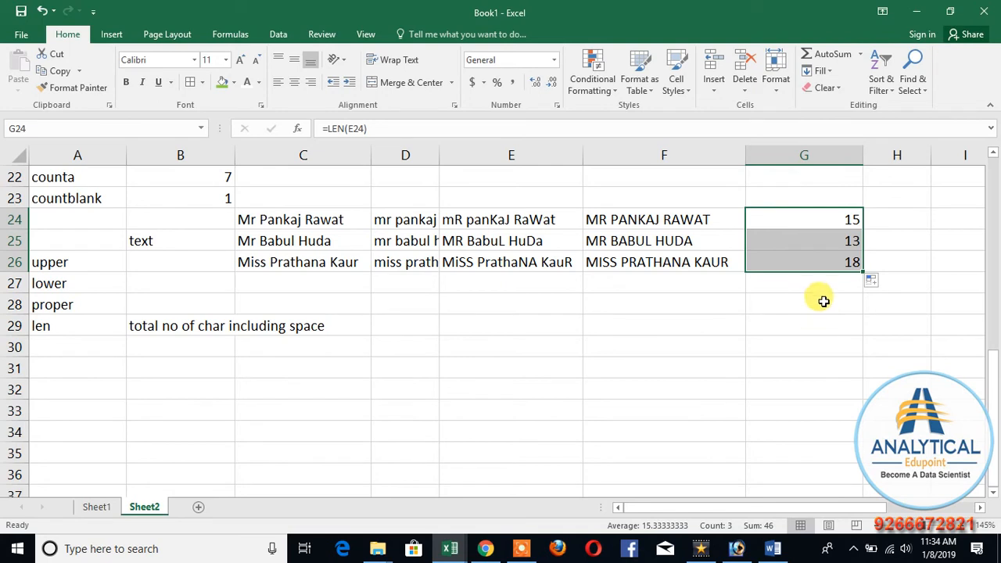
pyautogui.click(814, 260)
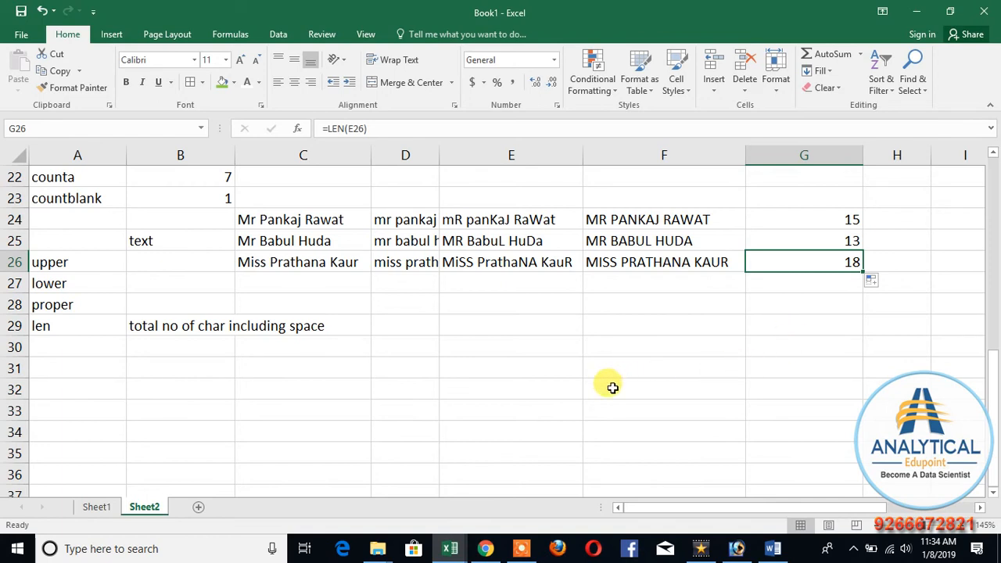
pyautogui.click(431, 384)
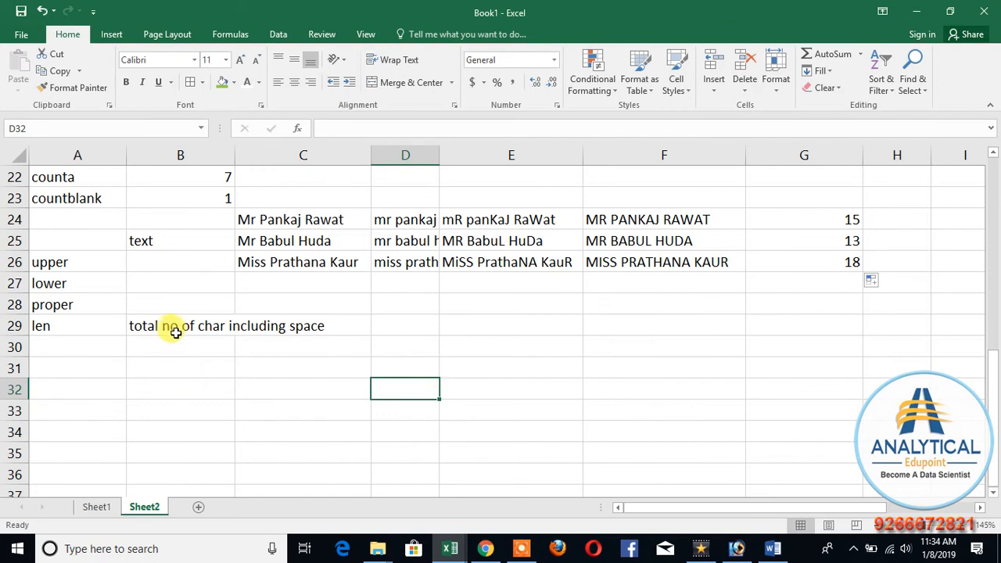
# Step: Insert 11 extra spaces before the surname in E25 and fit column E's width to its contents
pyautogui.doubleClick(655, 241)
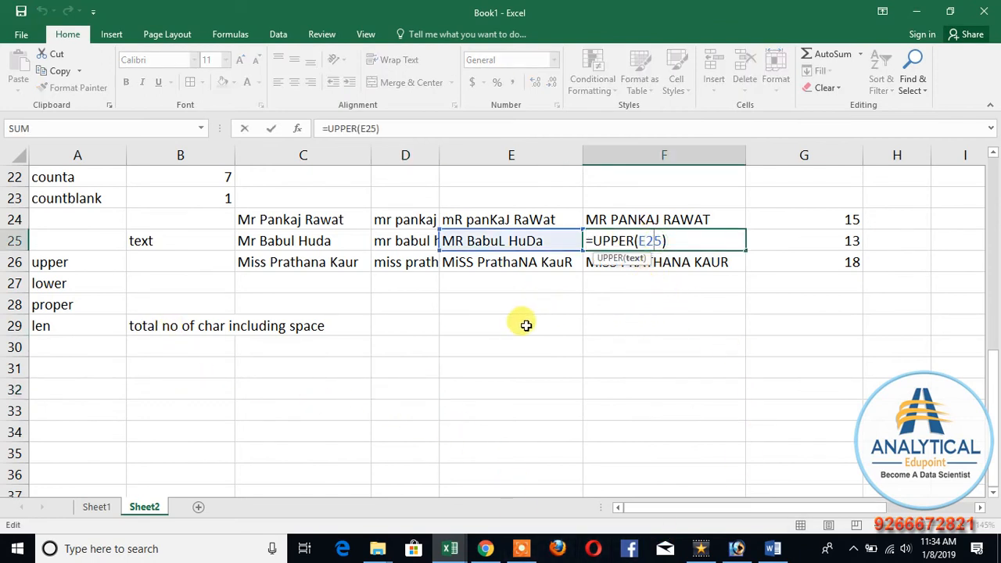
pyautogui.press('Escape')
pyautogui.doubleClick(507, 241)
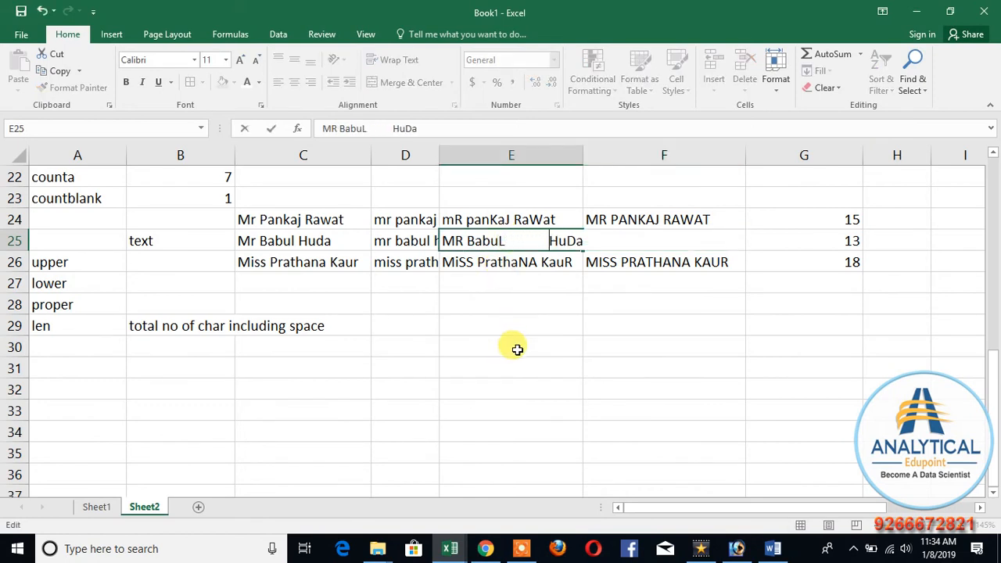
pyautogui.click(517, 349)
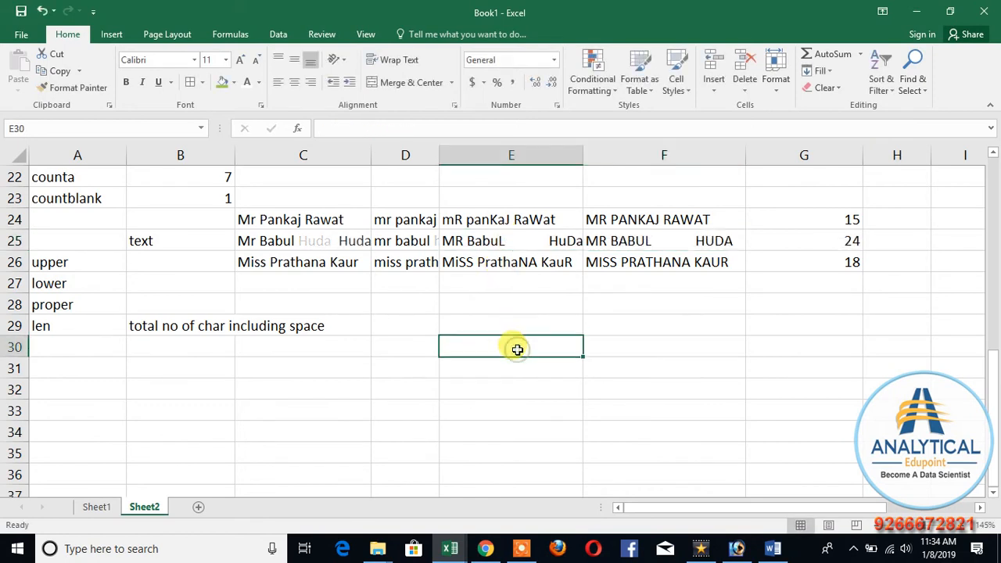
pyautogui.doubleClick(583, 152)
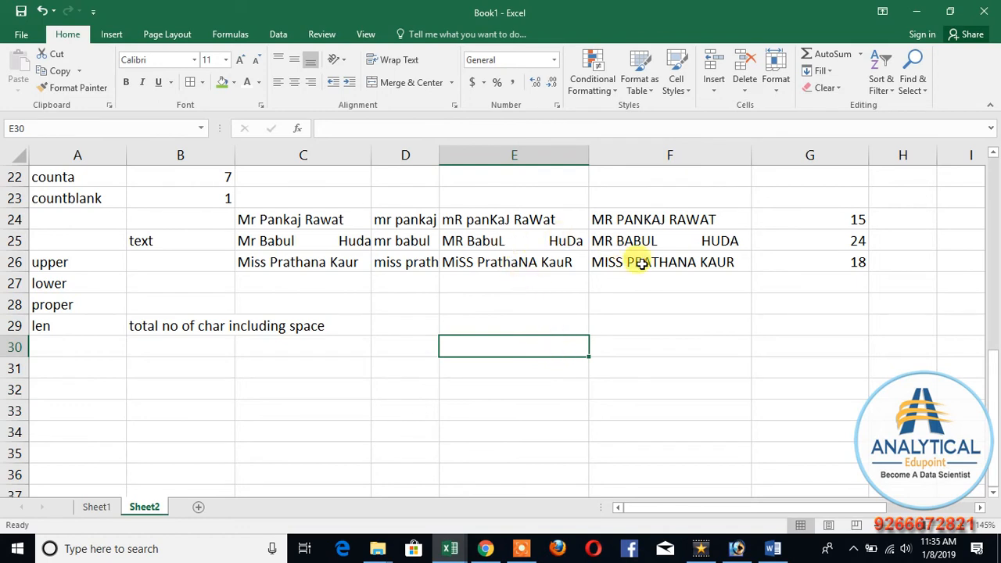
# Step: Review the LEN formula in G25 alongside the len label and its description in row 29
pyautogui.click(811, 241)
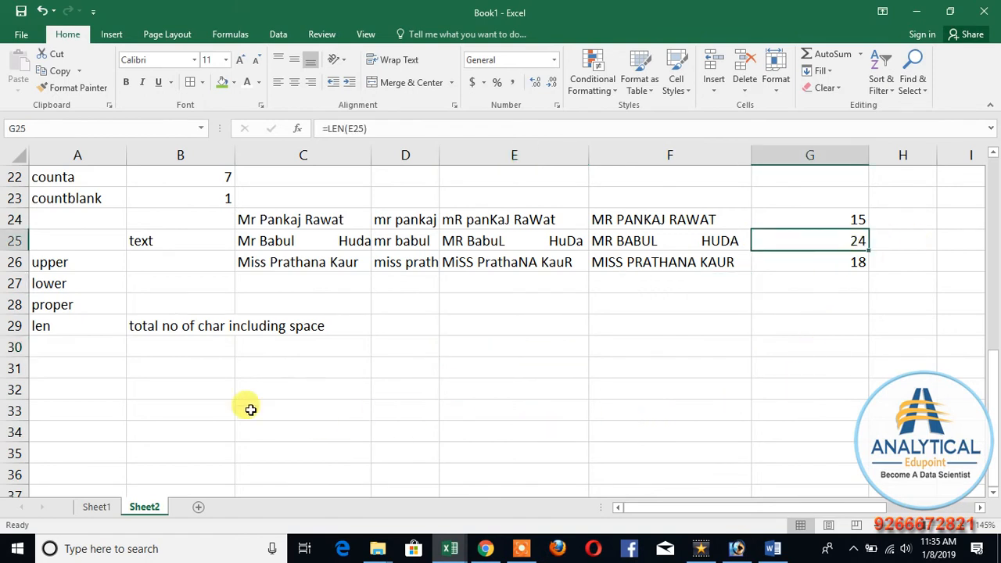
pyautogui.click(149, 328)
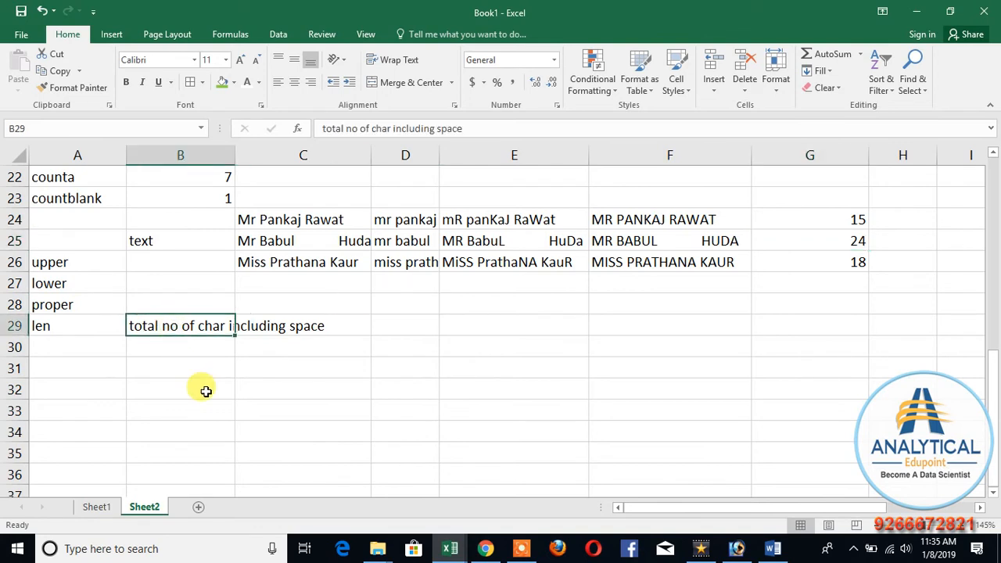
pyautogui.click(39, 329)
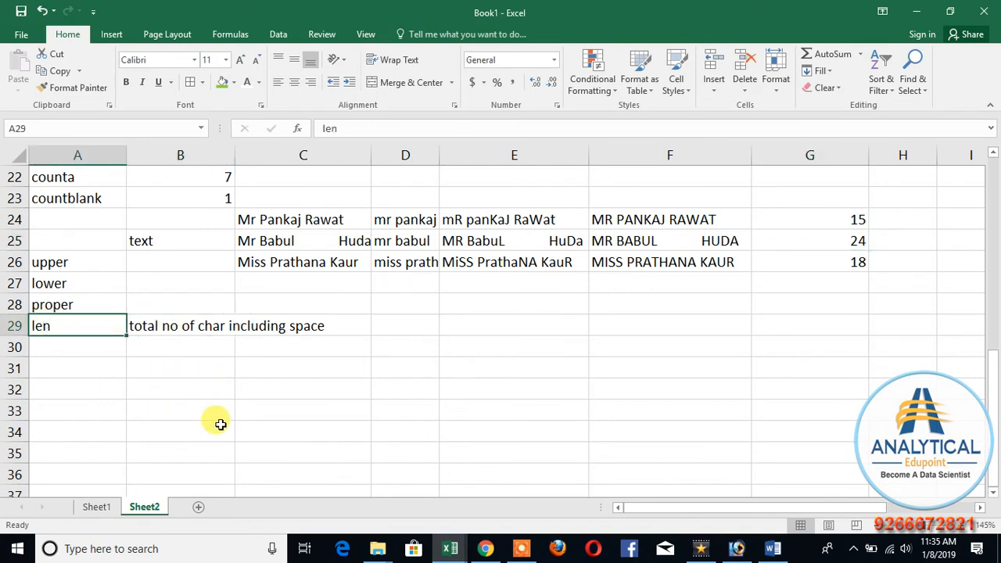
pyautogui.scroll(7, 212, 420)
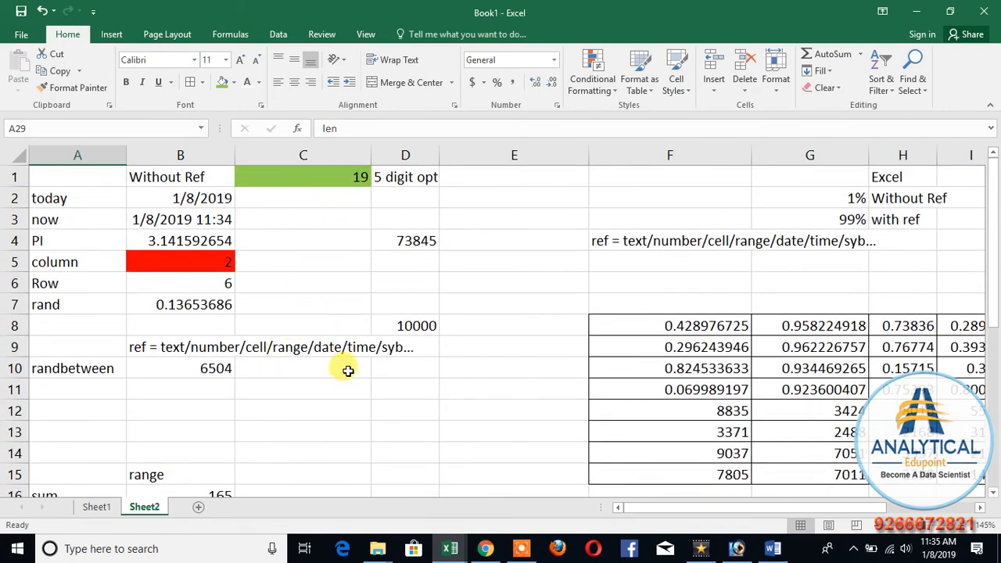
pyautogui.scroll(-4, 346, 374)
pyautogui.scroll(-4, 332, 427)
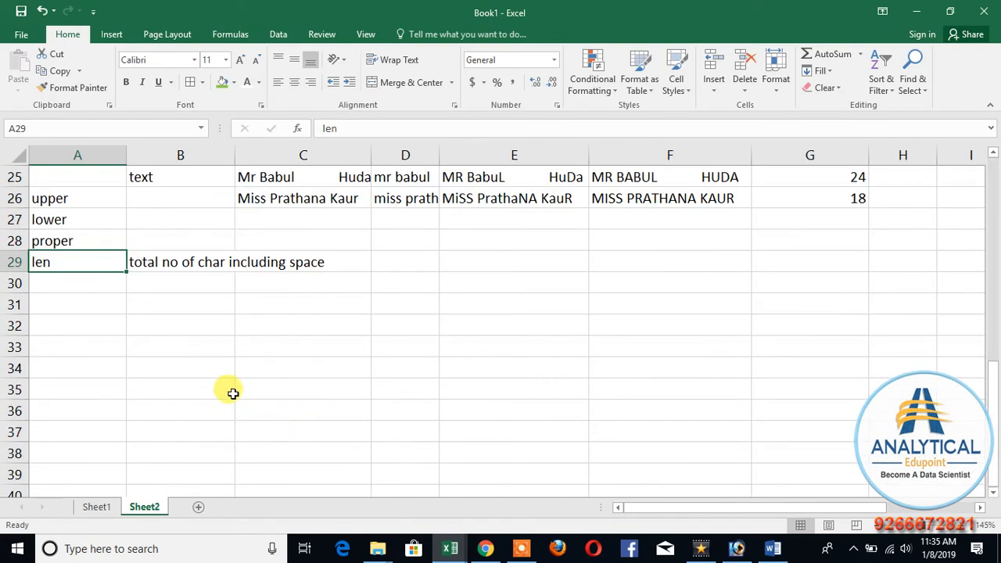
# Step: Enter the heading "true / false" in B31 for the next group of functions
pyautogui.click(179, 304)
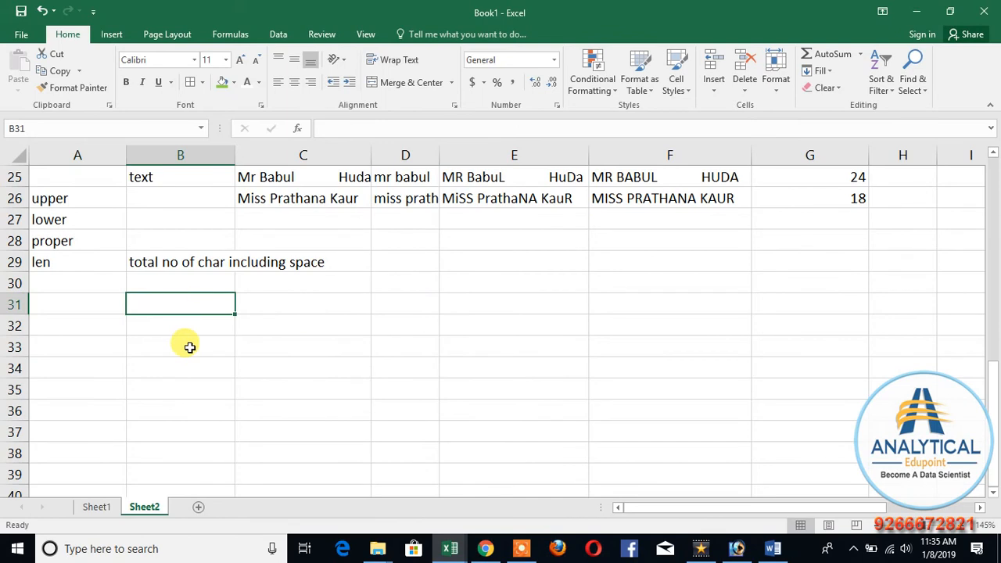
pyautogui.write('true')
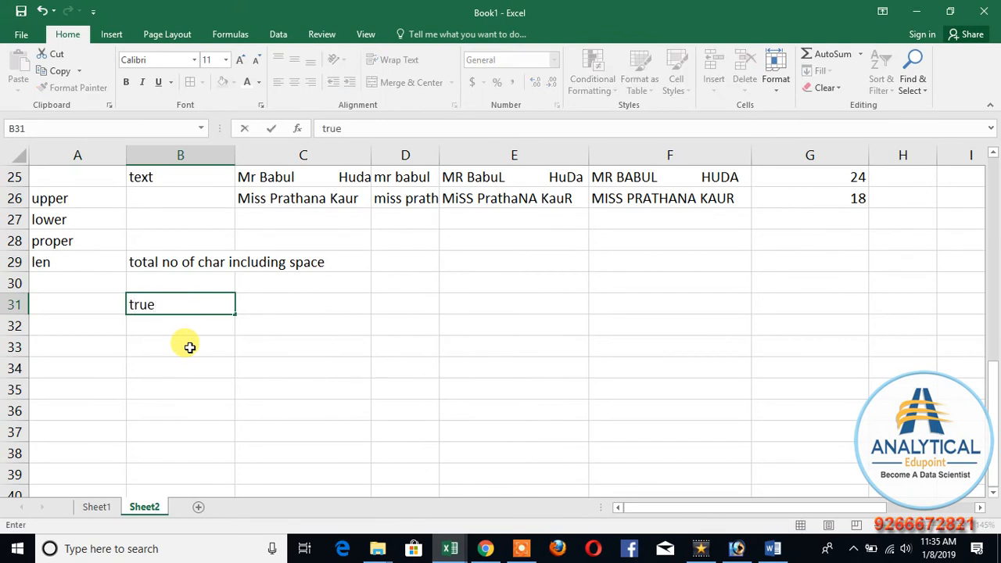
pyautogui.write(' / false')
pyautogui.press('Return')
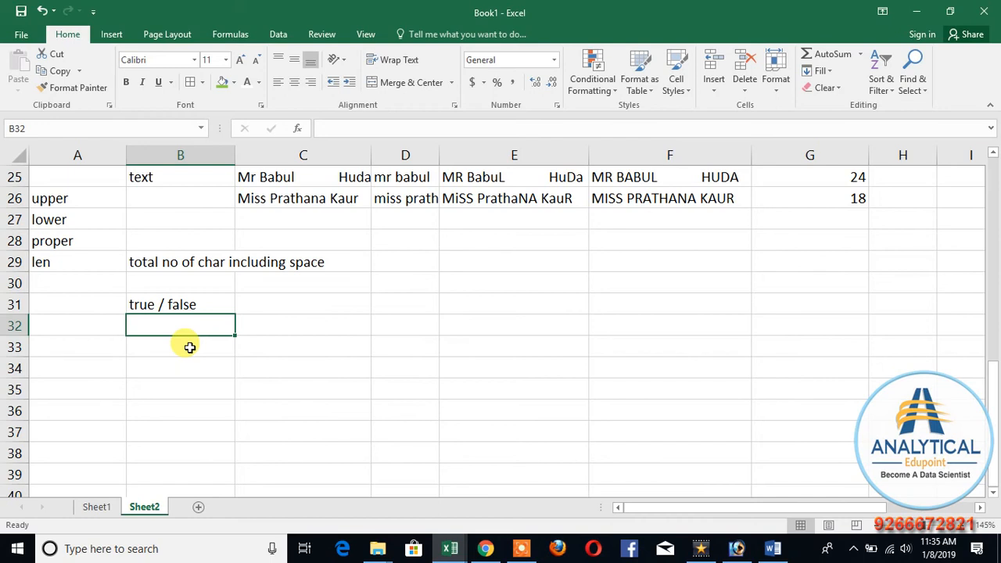
# Step: Enter the function labels isnumber, istext and isodd in A32 to A34
pyautogui.press('Left')
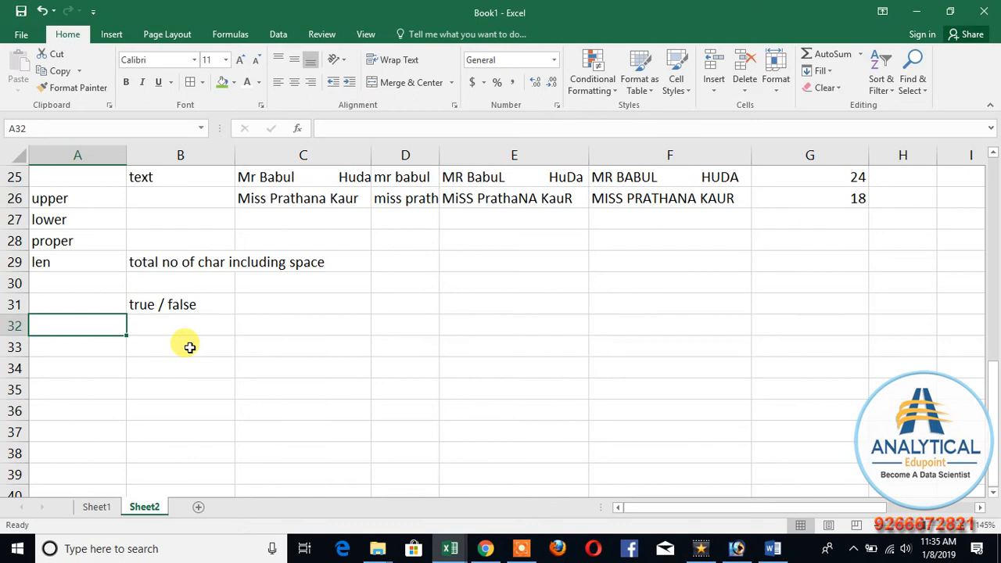
pyautogui.write('isnumber')
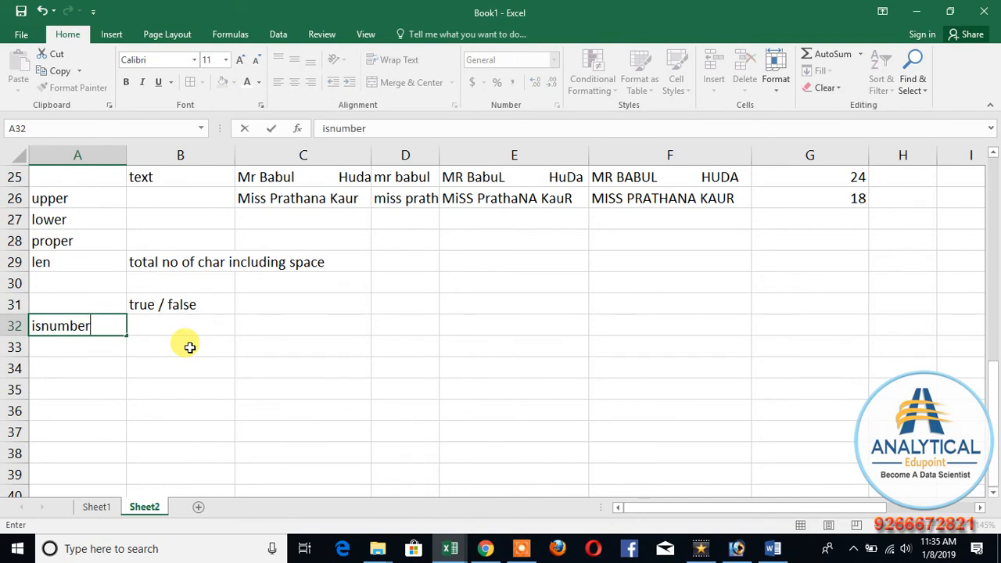
pyautogui.press('Return')
pyautogui.write('istext')
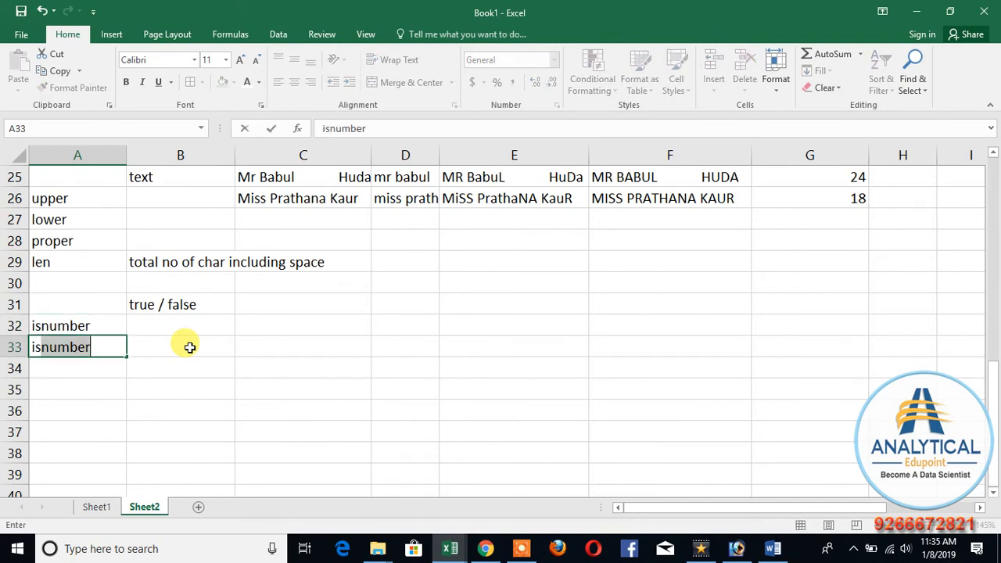
pyautogui.press('Return')
pyautogui.write('isodd')
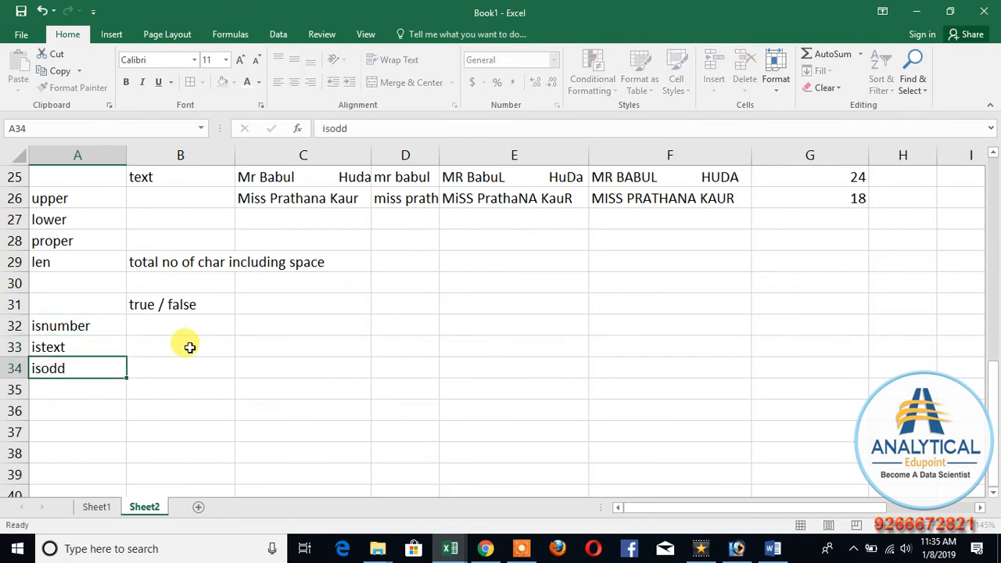
pyautogui.press('Return')
# Step: Add the function labels iseven, isblank and iserror in A35 to A37
pyautogui.write('iseven')
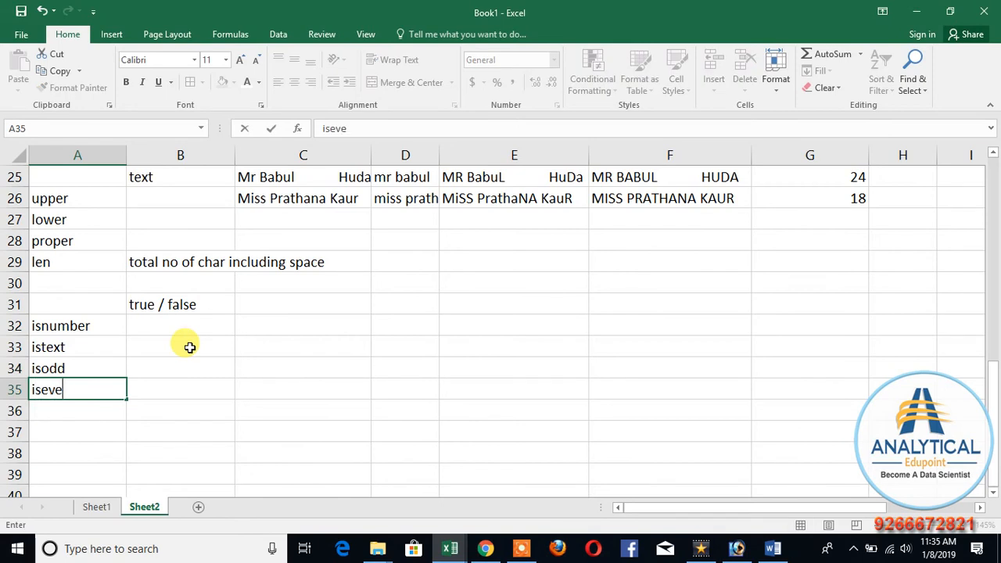
pyautogui.press('Return')
pyautogui.write('is')
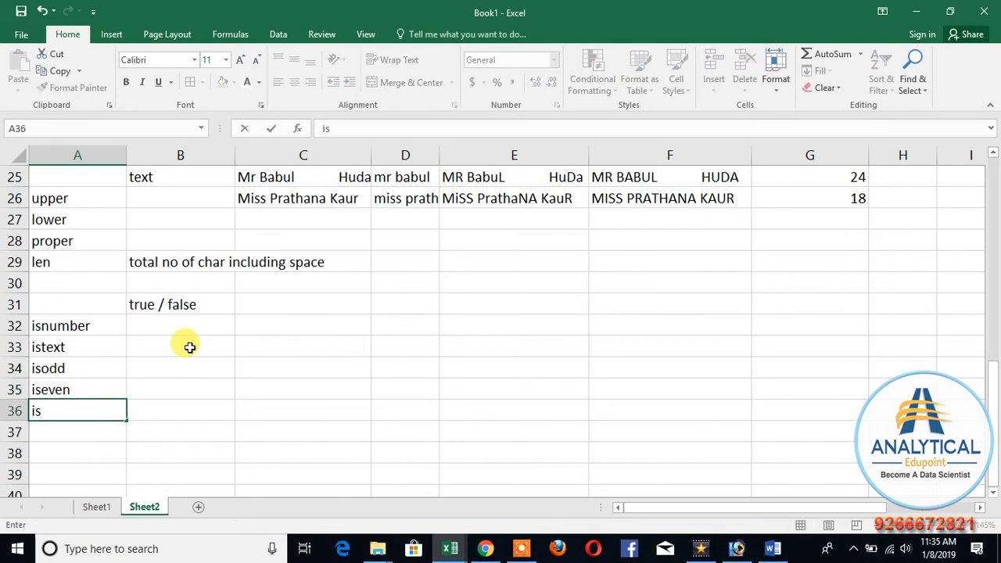
pyautogui.write('blank')
pyautogui.press('Return')
pyautogui.write('is')
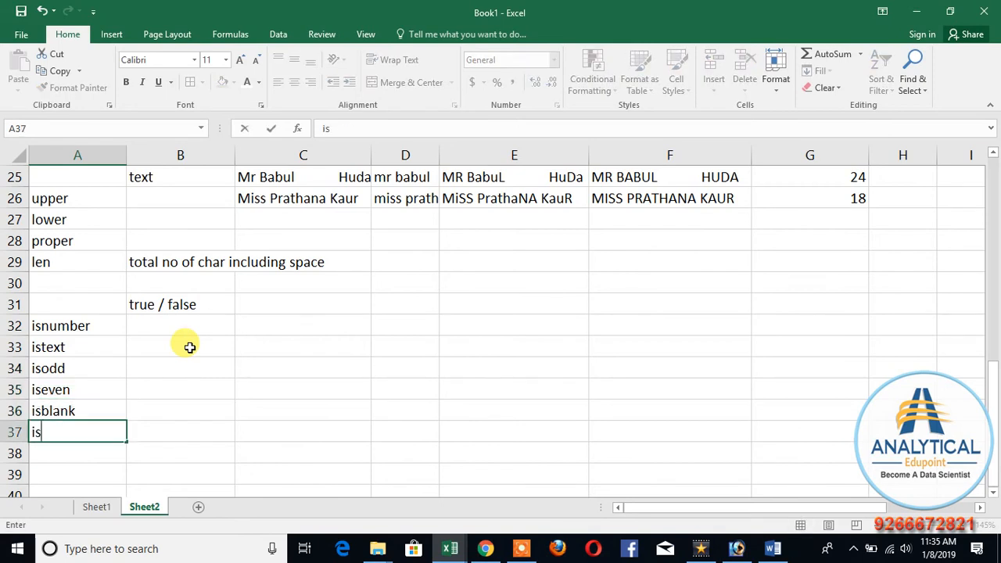
pyautogui.write('error')
pyautogui.press('Return')
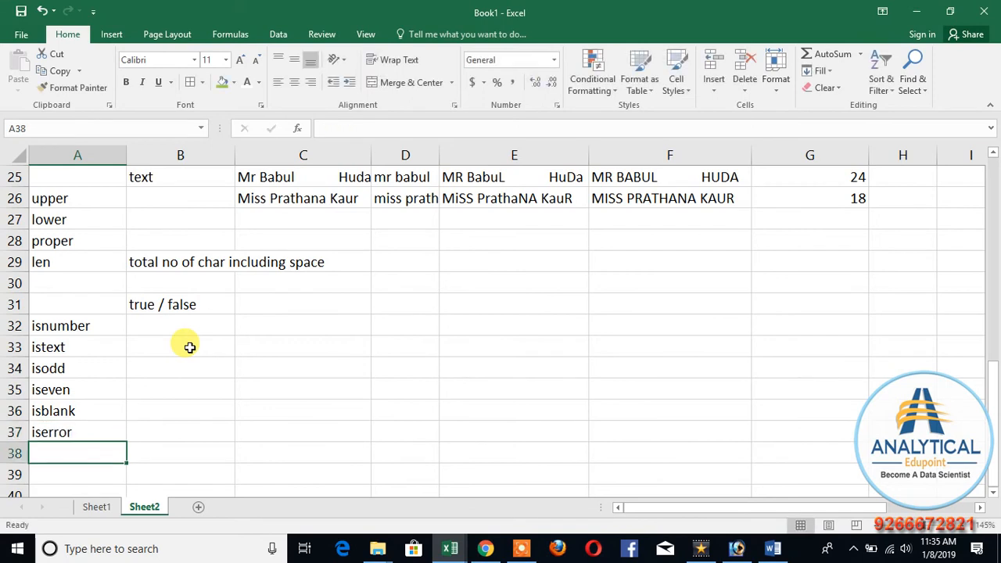
# Step: Enter the number 7 in E31 as the test value for the true/false functions
pyautogui.click(491, 311)
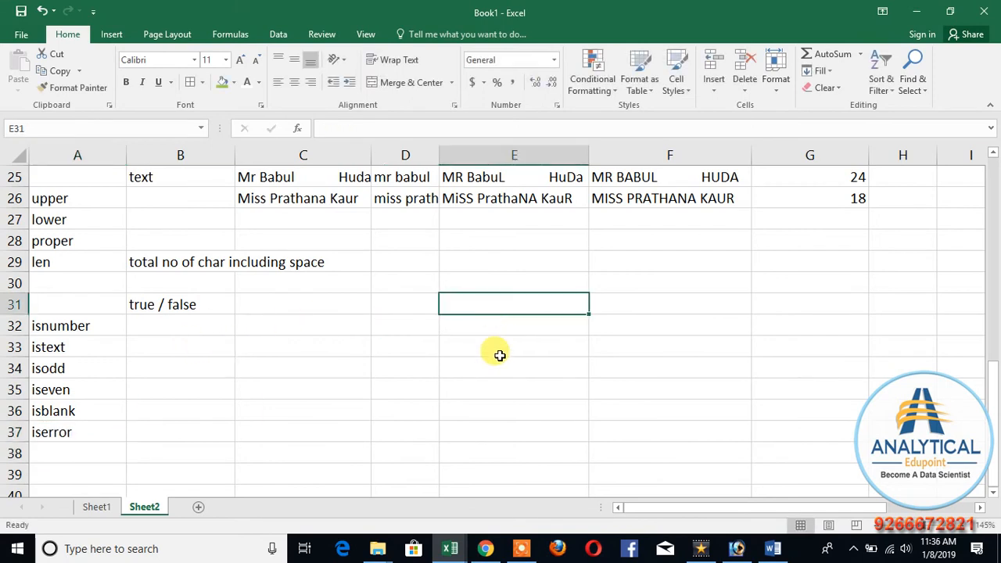
pyautogui.write('7')
pyautogui.click(457, 371)
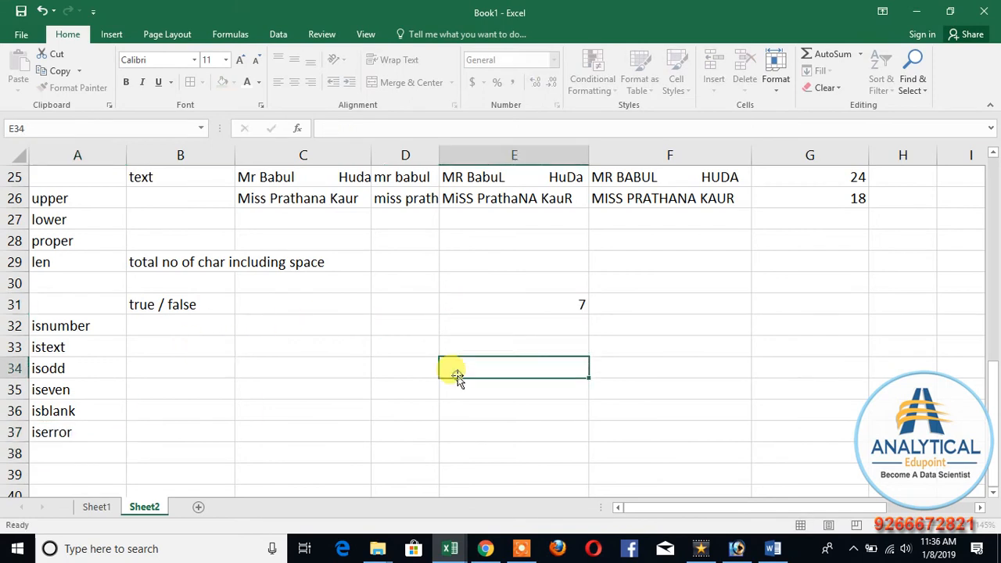
# Step: Enter =ISNUMBER(E31) in B32 to test whether the sample value is a number
pyautogui.click(186, 327)
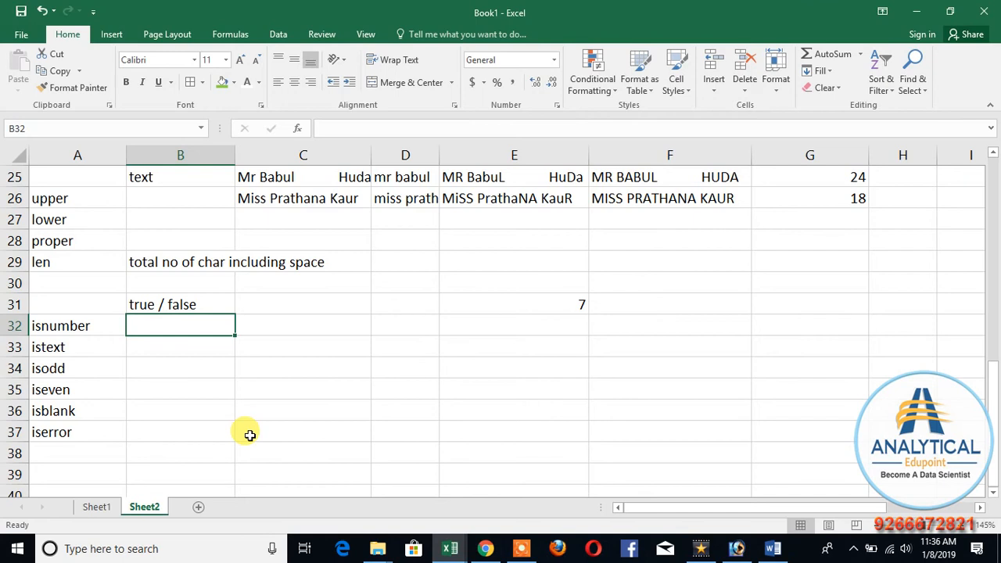
pyautogui.write('=isnumber(')
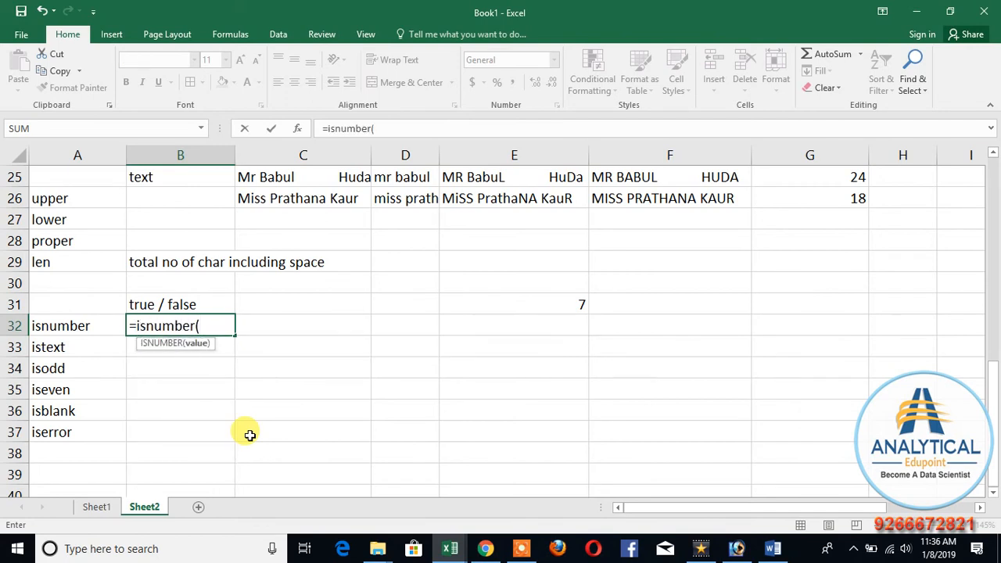
pyautogui.click(576, 299)
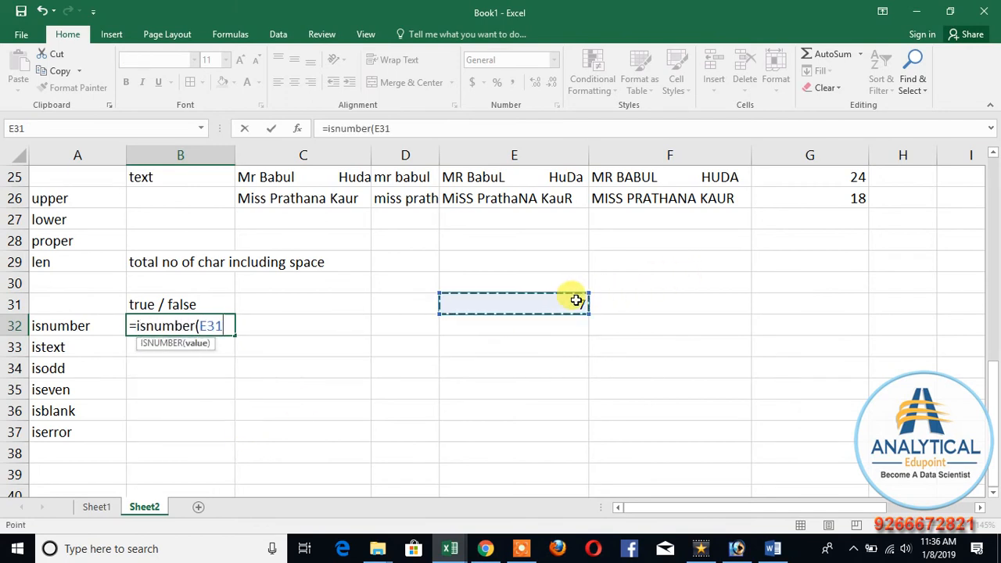
pyautogui.press('Return')
# Step: Enter =ISTEXT(E31) in B33 to test whether the sample value is text
pyautogui.write('=is')
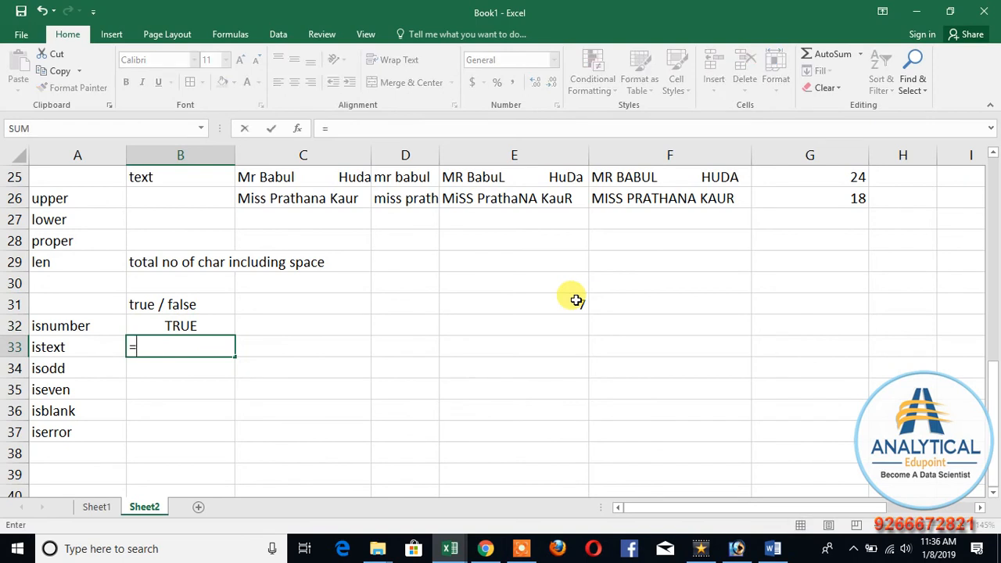
pyautogui.write('xt(')
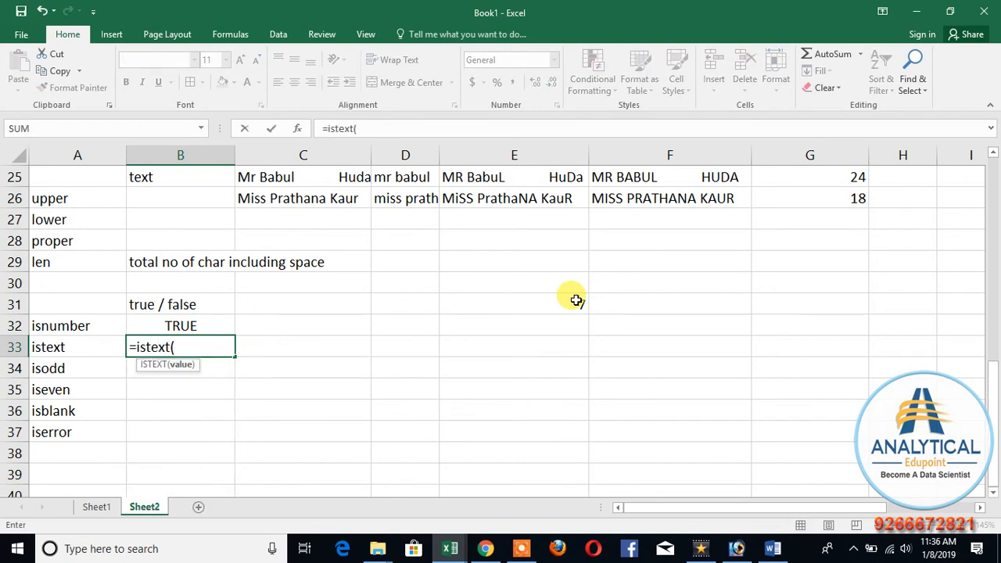
pyautogui.click(575, 301)
pyautogui.press('Return')
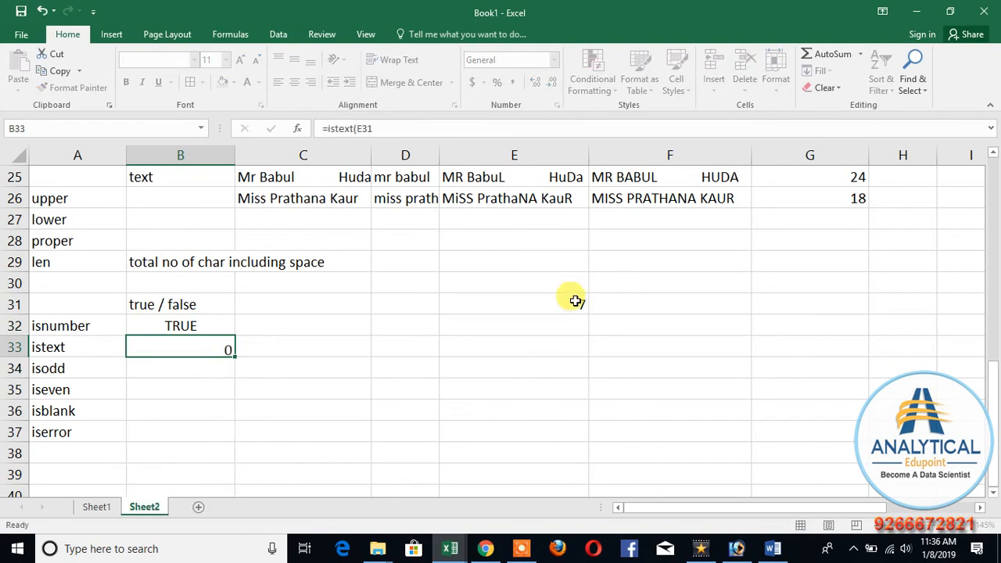
# Step: Enter =ISODD(E31) in B34 and =ISEVEN(E31) in B35 to test the sample value's parity
pyautogui.write('=i')
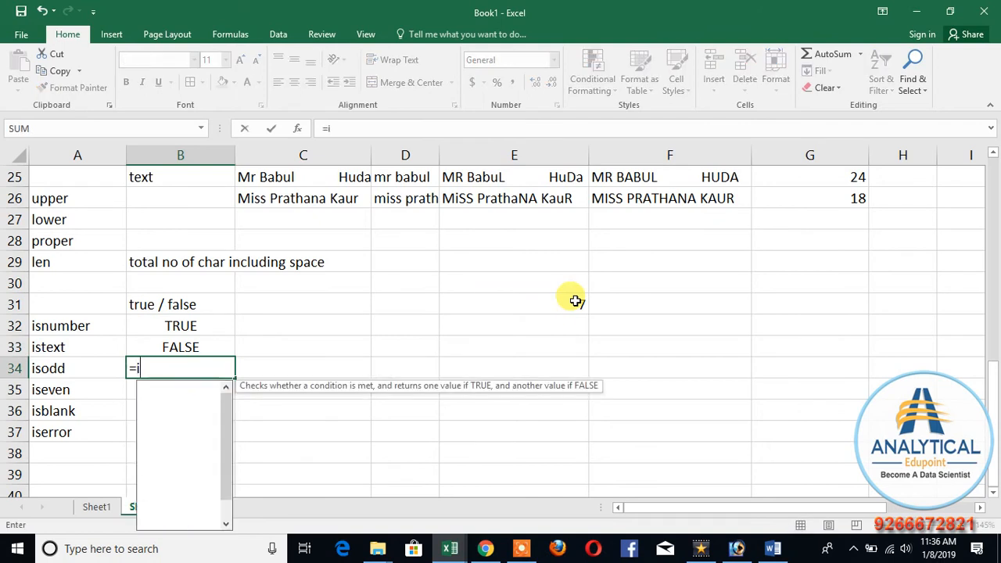
pyautogui.write('sodd(')
pyautogui.click(576, 301)
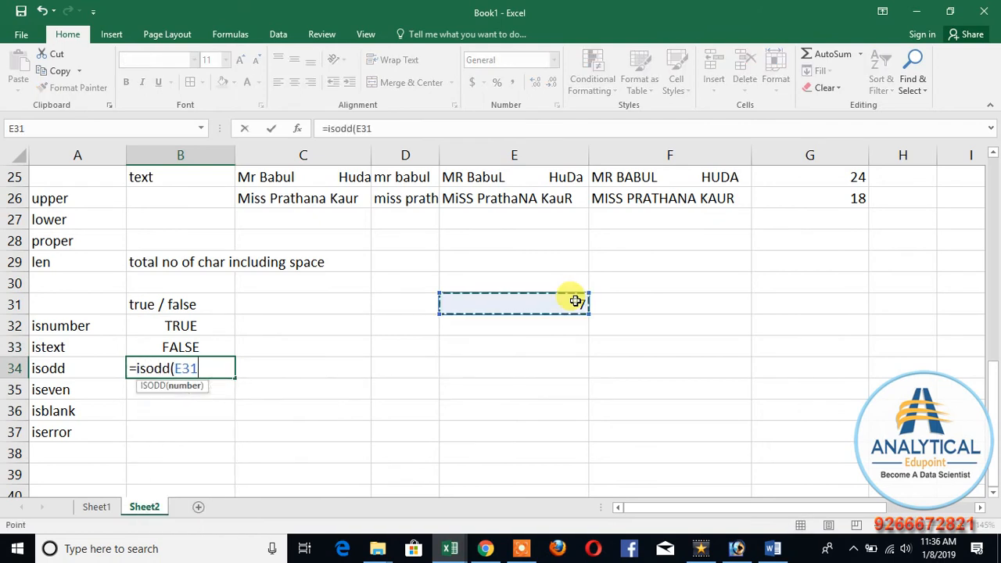
pyautogui.press('Return')
pyautogui.write('=')
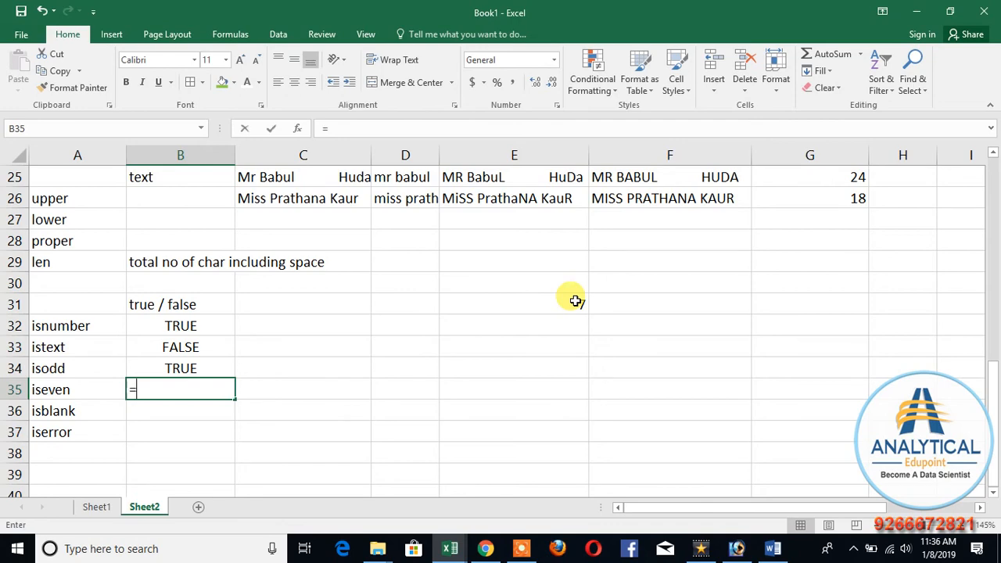
pyautogui.write('iseven(')
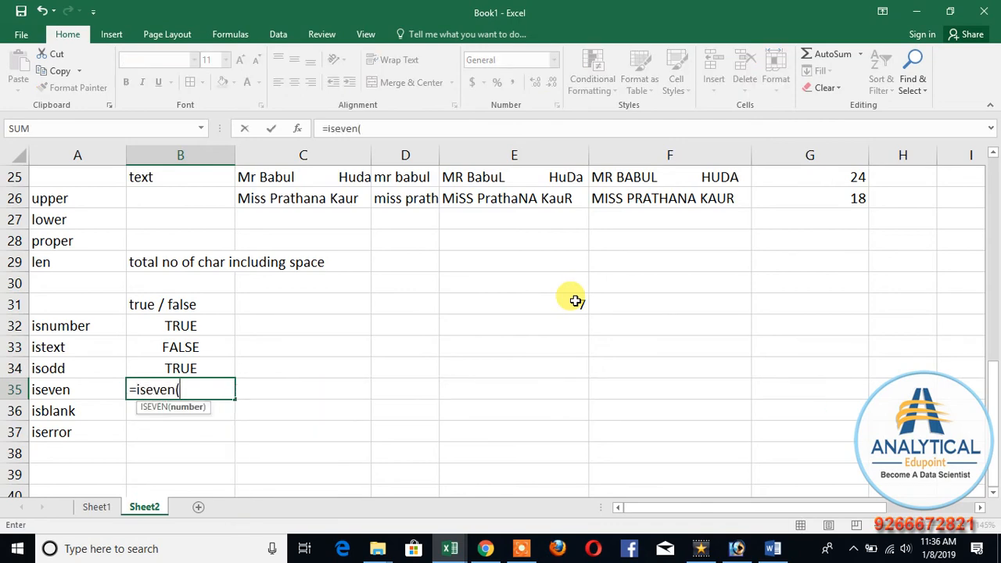
pyautogui.click(576, 301)
pyautogui.press('Return')
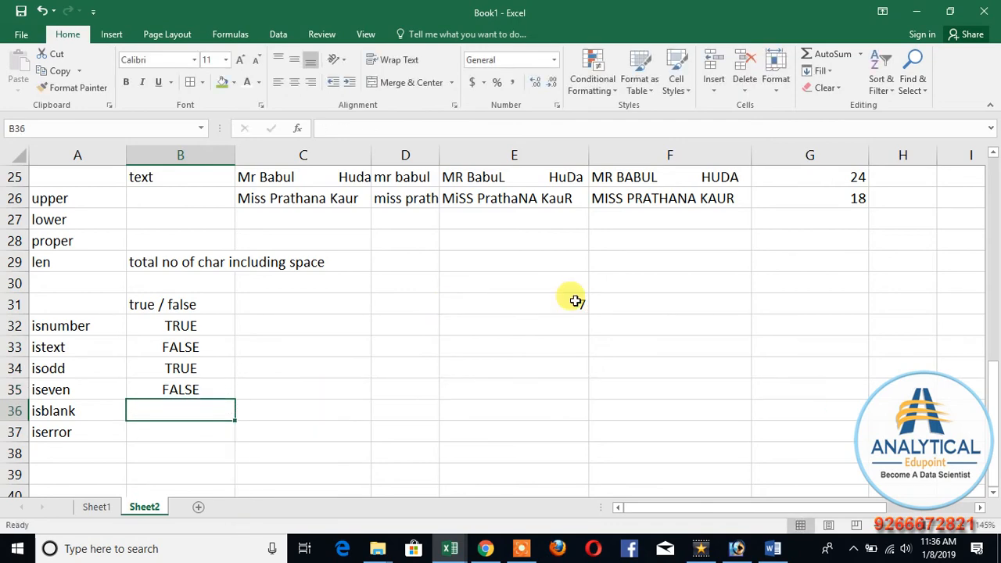
# Step: Enter =ISBLANK(E31) in B36 to test whether the sample cell is empty
pyautogui.write('=ISBLANK(')
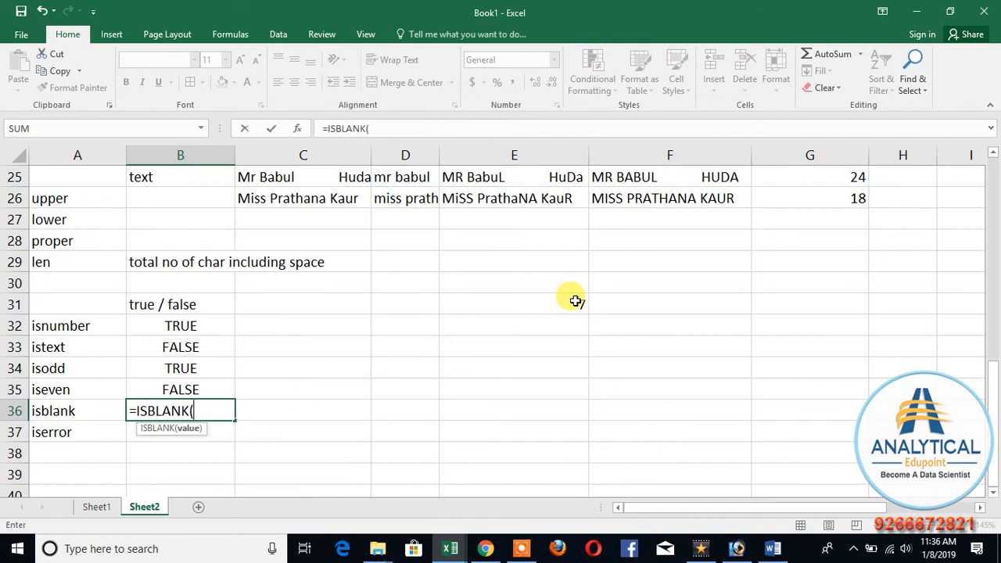
pyautogui.click(576, 301)
pyautogui.press('Return')
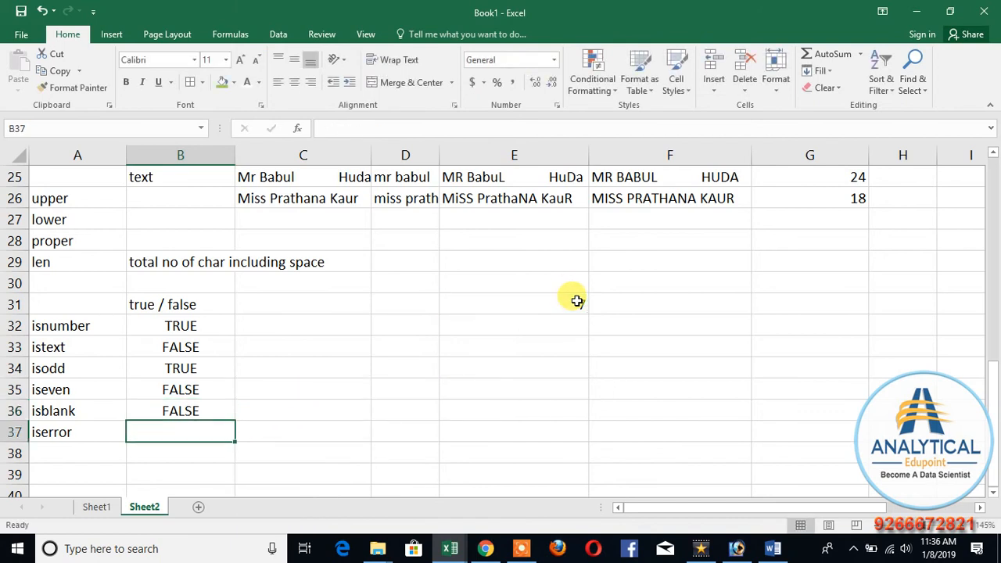
# Step: Fill the ISBLANK formula from B36 across to F36 and check the cells it refers to in row 31
pyautogui.click(222, 412)
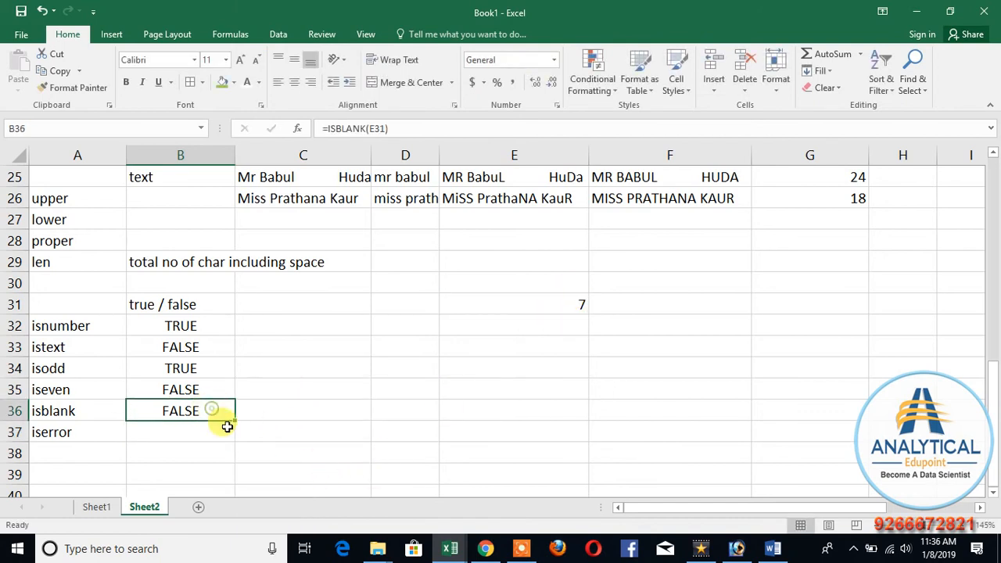
pyautogui.moveTo(233, 416); pyautogui.dragTo(688, 422)
pyautogui.moveTo(269, 407); pyautogui.dragTo(677, 411)
pyautogui.moveTo(642, 303); pyautogui.dragTo(949, 305)
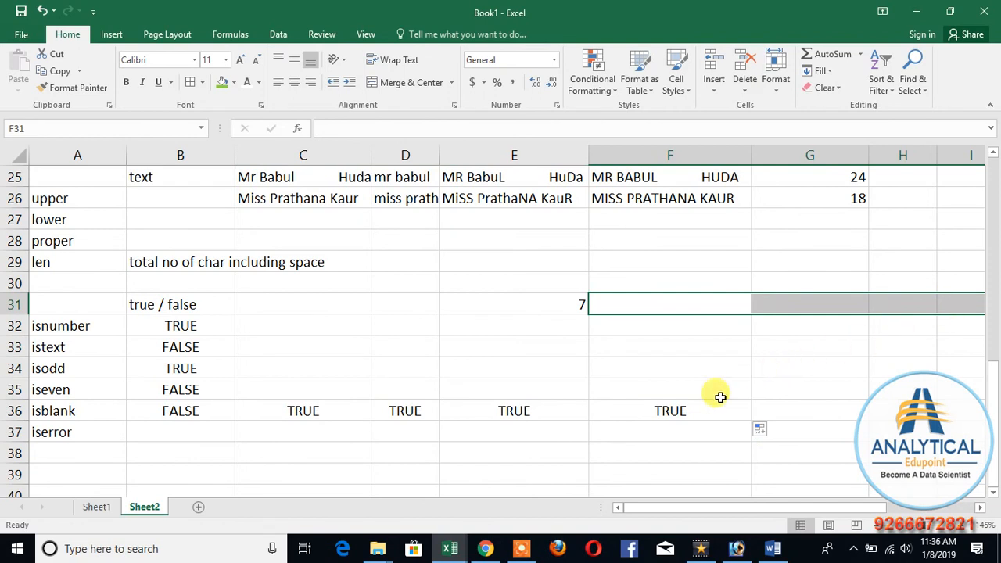
pyautogui.click(305, 410)
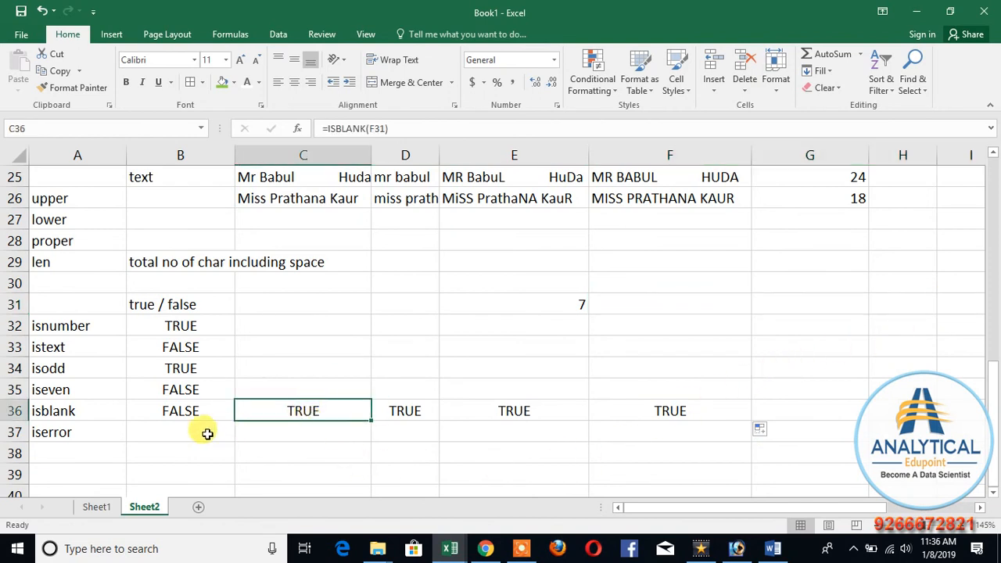
# Step: Fill the ISBLANK formula from B36 down to B39 and mark the empty cells below the 7 in E31
pyautogui.click(178, 410)
pyautogui.moveTo(235, 420); pyautogui.dragTo(239, 478)
pyautogui.moveTo(547, 323); pyautogui.dragTo(552, 382)
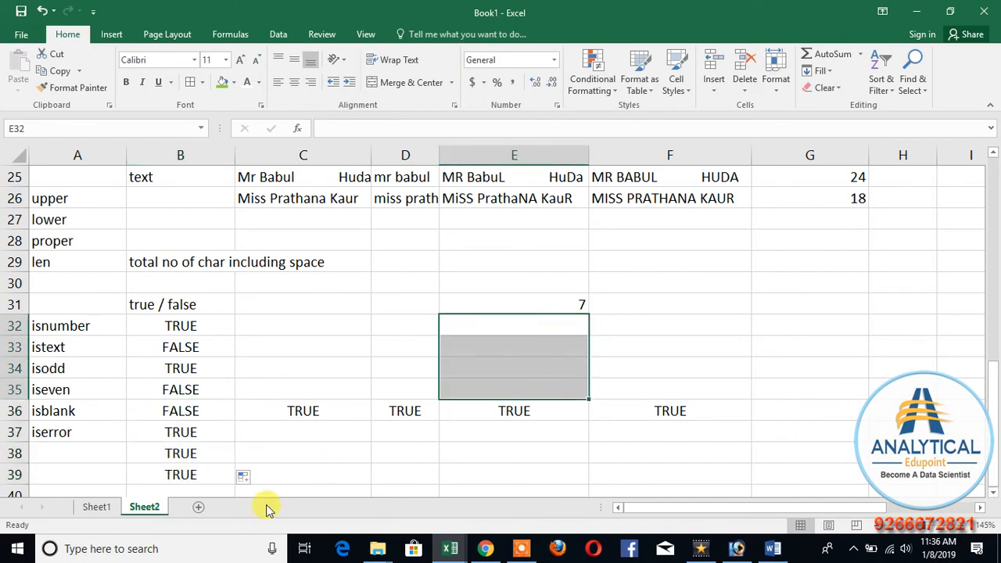
# Step: Clear the extra ISBLANK results from B37:B39, leaving B37 selected
pyautogui.moveTo(179, 431); pyautogui.dragTo(188, 471)
pyautogui.press('Delete')
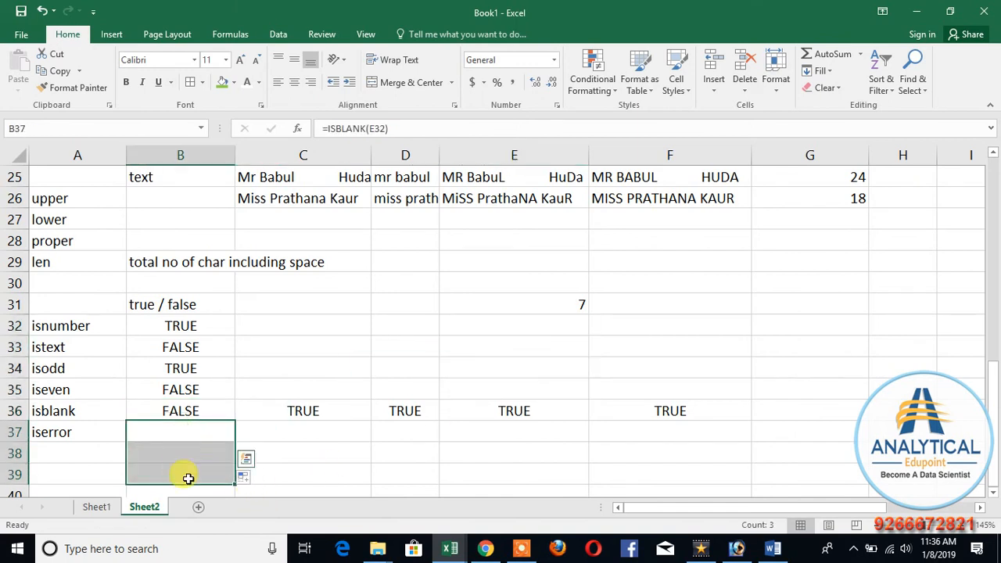
pyautogui.click(227, 461)
pyautogui.click(175, 430)
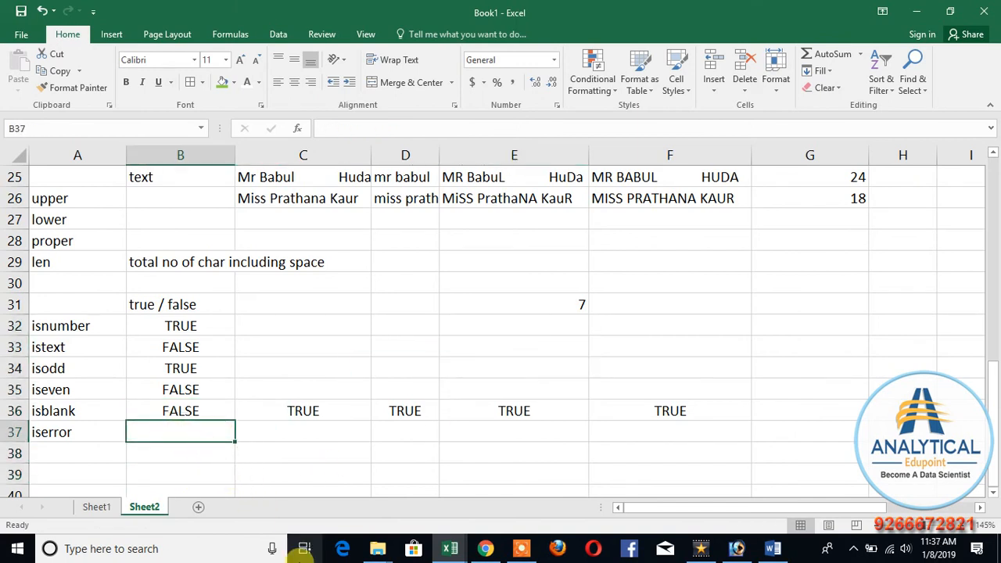
# Step: Enter the formula =7*9 in E32 as a valid calculation below the sample value
pyautogui.click(488, 324)
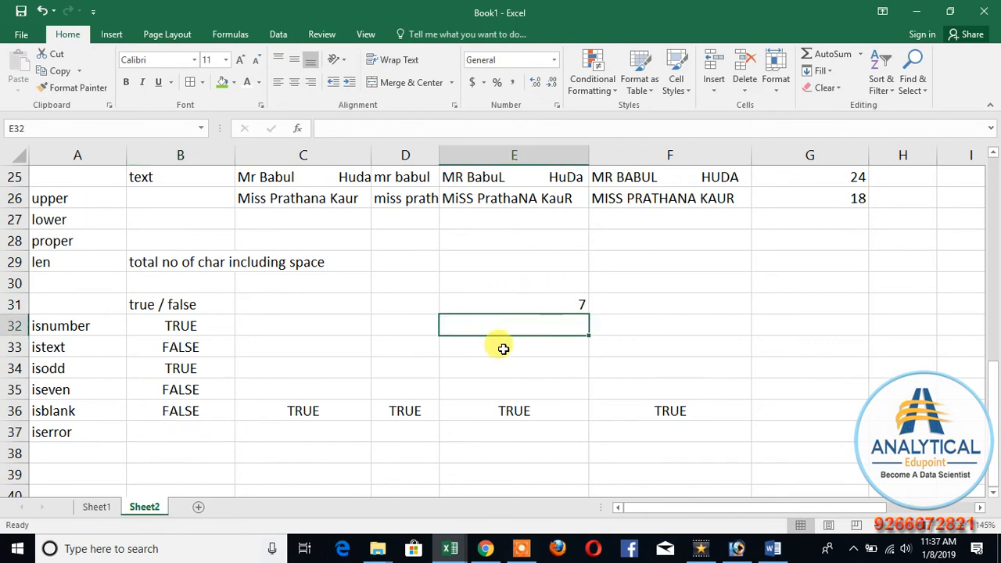
pyautogui.write('=7*')
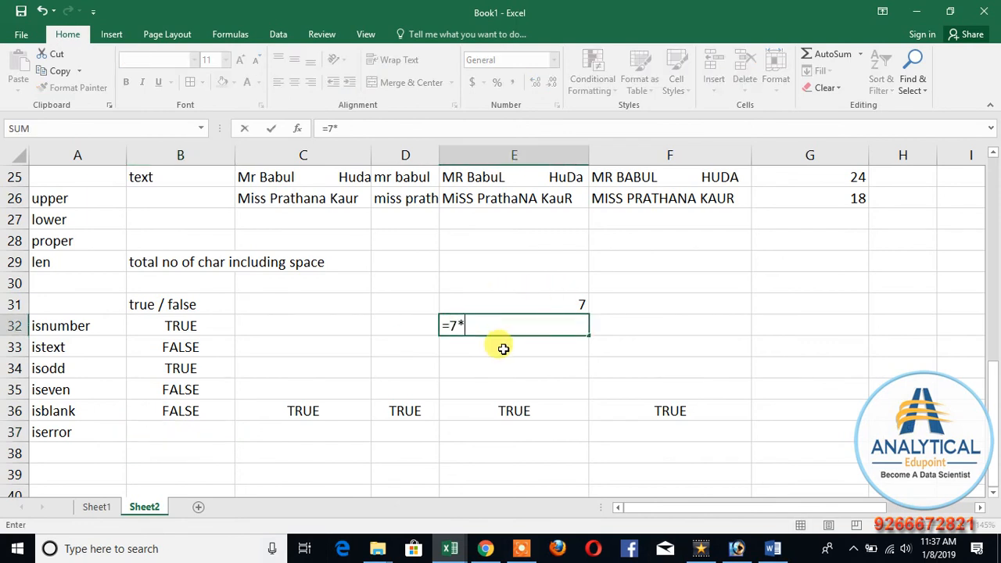
pyautogui.write('9')
pyautogui.hotkey('ctrl', 'Return')
pyautogui.press('Return')
# Step: Enter a deliberately invalid formula in E33 that adds two unquoted first names with a plus sign
pyautogui.write('=b')
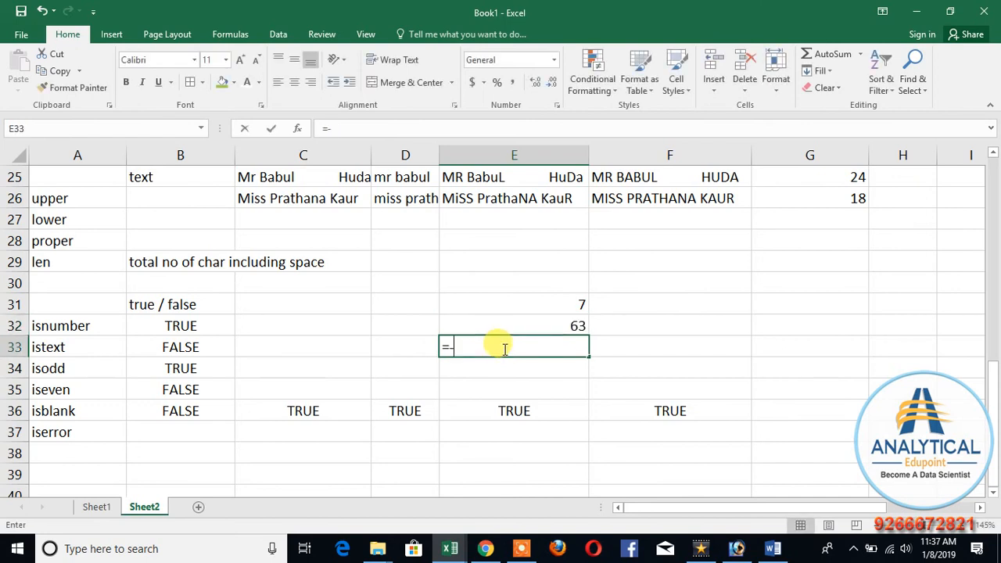
pyautogui.write('abul')
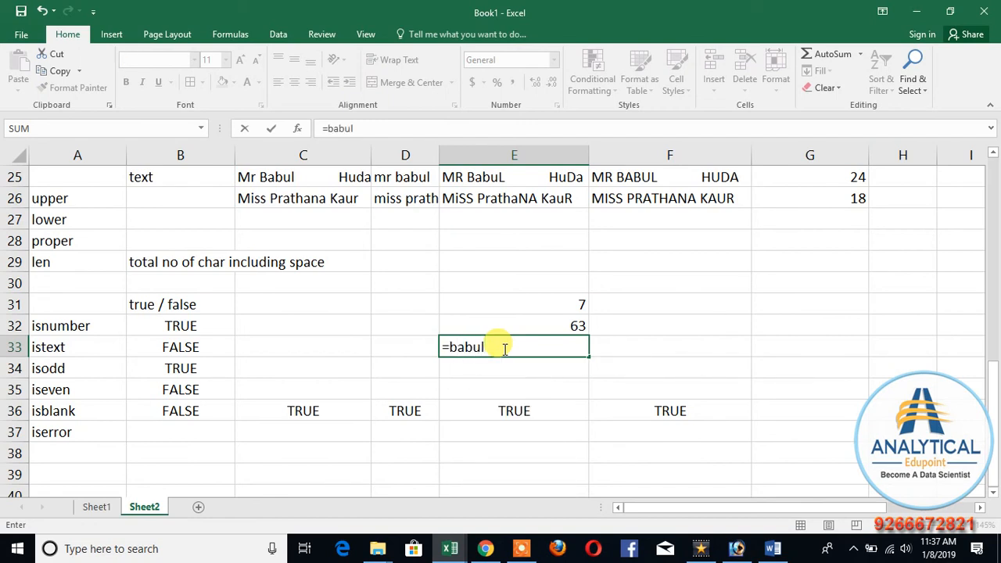
pyautogui.write('+priyaka')
pyautogui.press('Return')
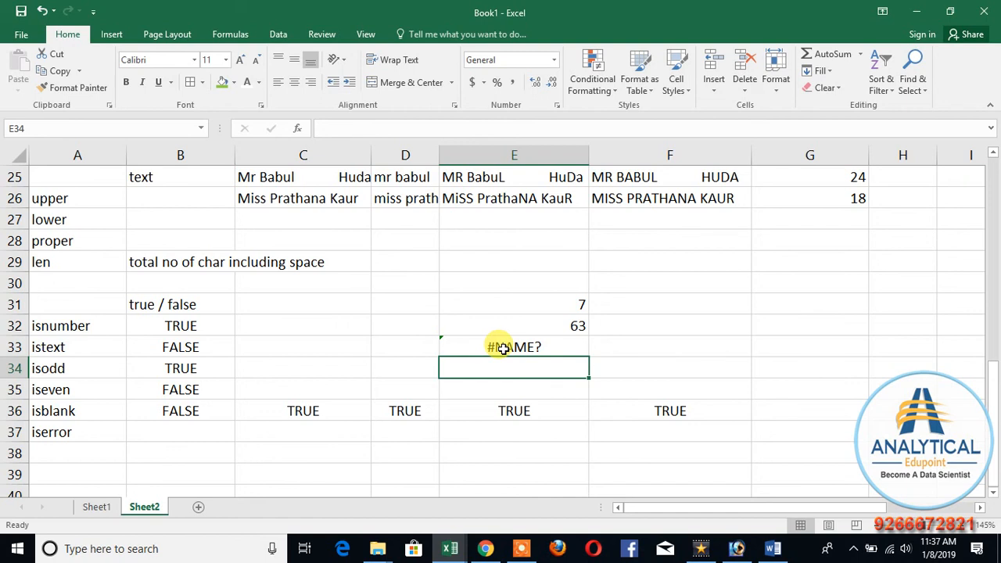
# Step: Enter =ISERROR(E31) in B37 to test whether the sample value is an error
pyautogui.click(196, 438)
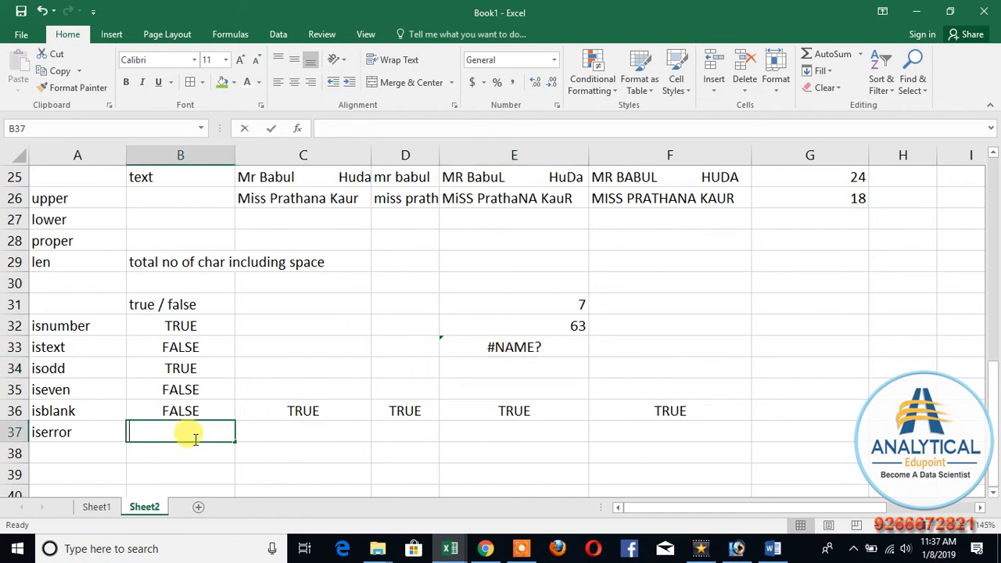
pyautogui.write('=iserr')
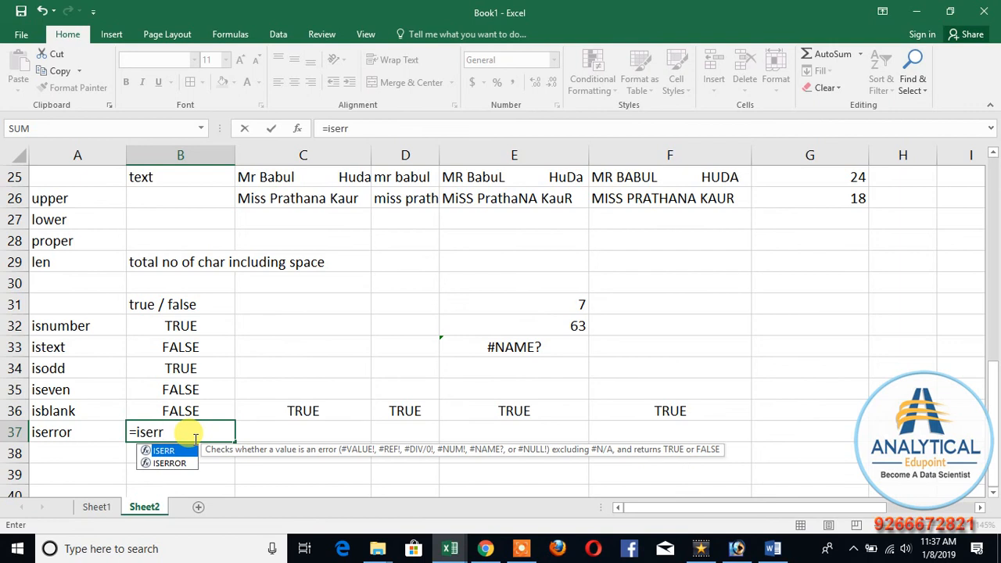
pyautogui.press('Down')
pyautogui.press('Tab')
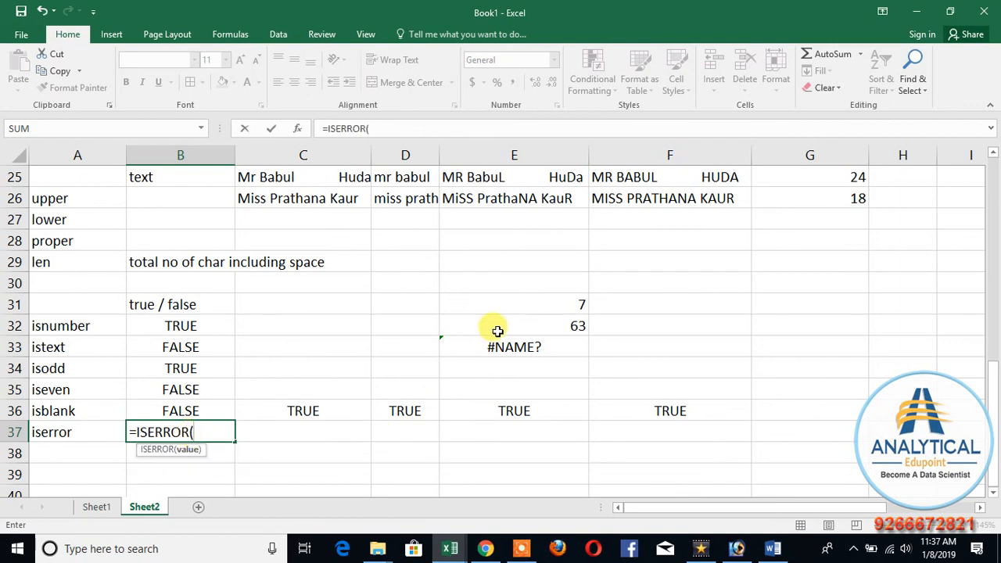
pyautogui.click(512, 304)
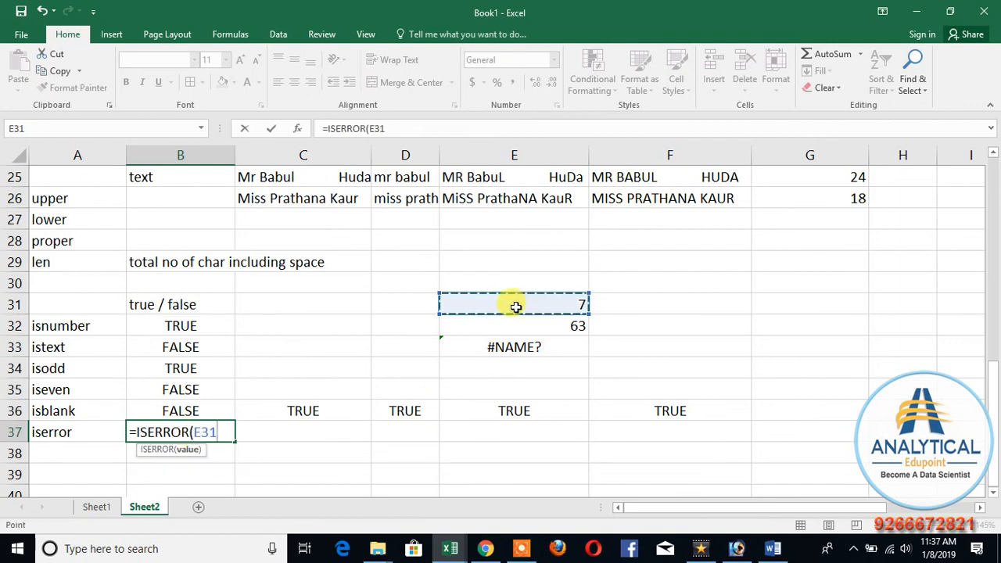
pyautogui.press('Return')
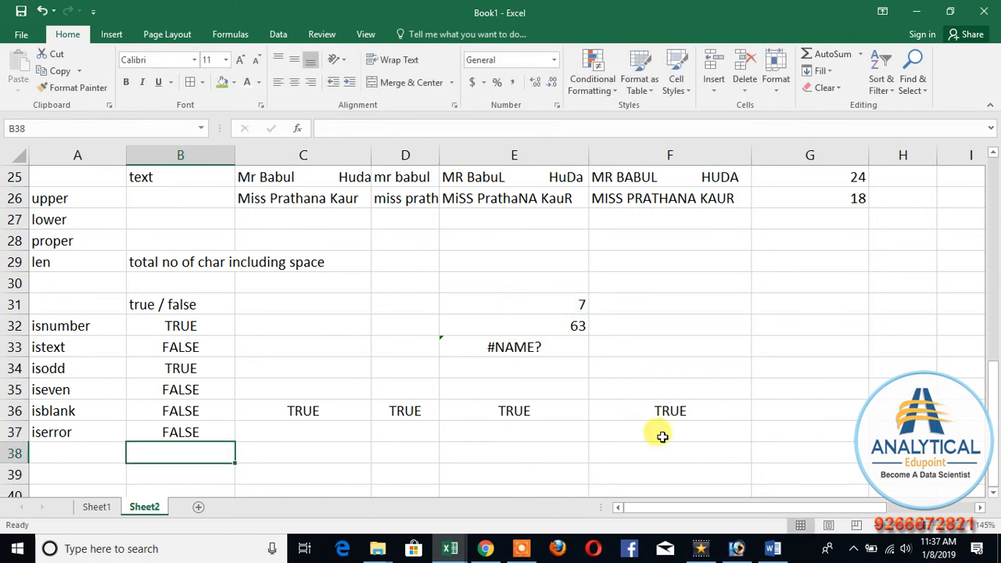
# Step: Fill the ISERROR formula from B37 down to B39 and check the formula in E33 that it tests
pyautogui.click(213, 431)
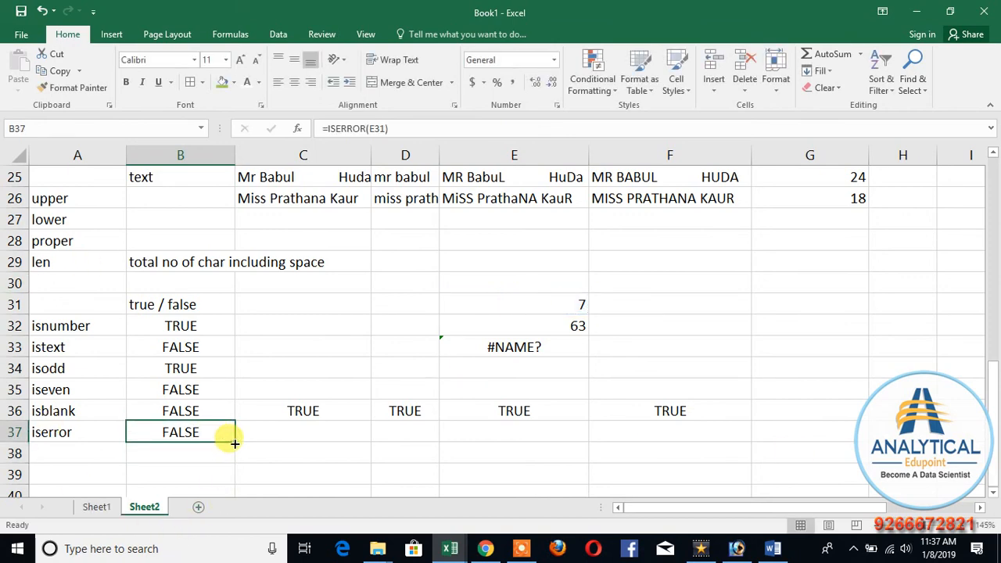
pyautogui.moveTo(234, 443); pyautogui.dragTo(235, 457)
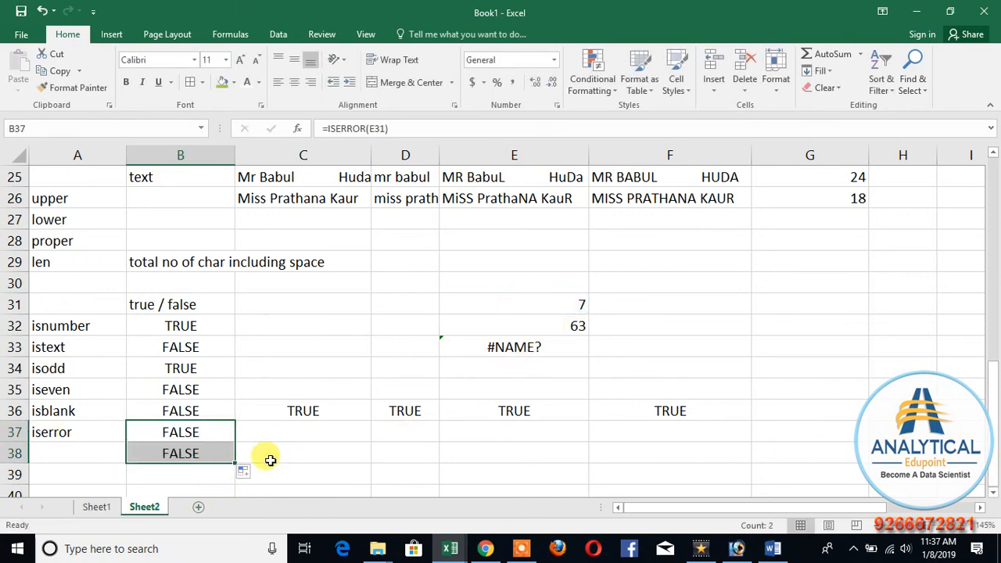
pyautogui.moveTo(231, 463); pyautogui.dragTo(201, 474)
pyautogui.click(504, 347)
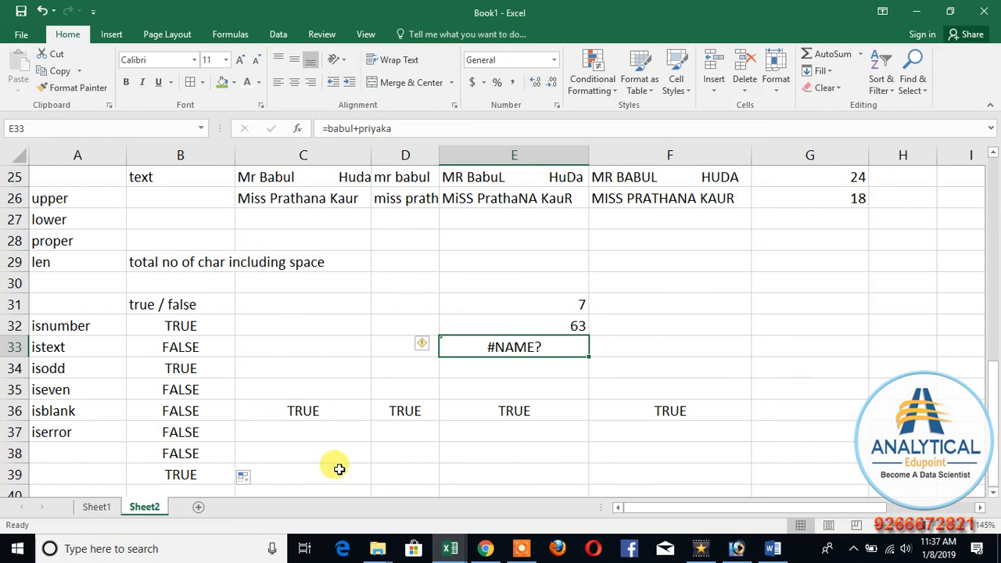
# Step: Enter the text a-b in C41, below the true/false function examples
pyautogui.scroll(-3, 333, 458)
pyautogui.click(384, 349)
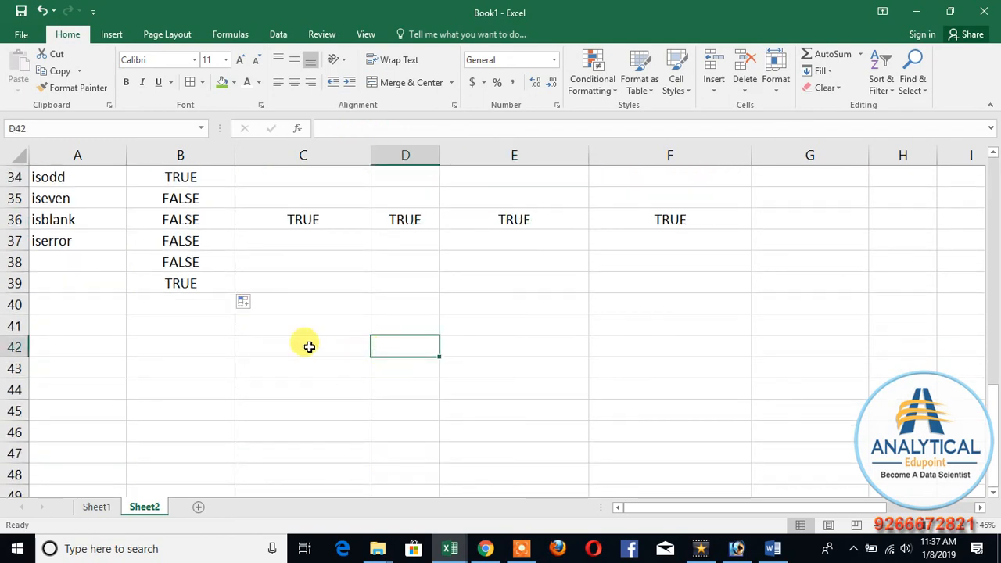
pyautogui.click(305, 327)
pyautogui.write('a')
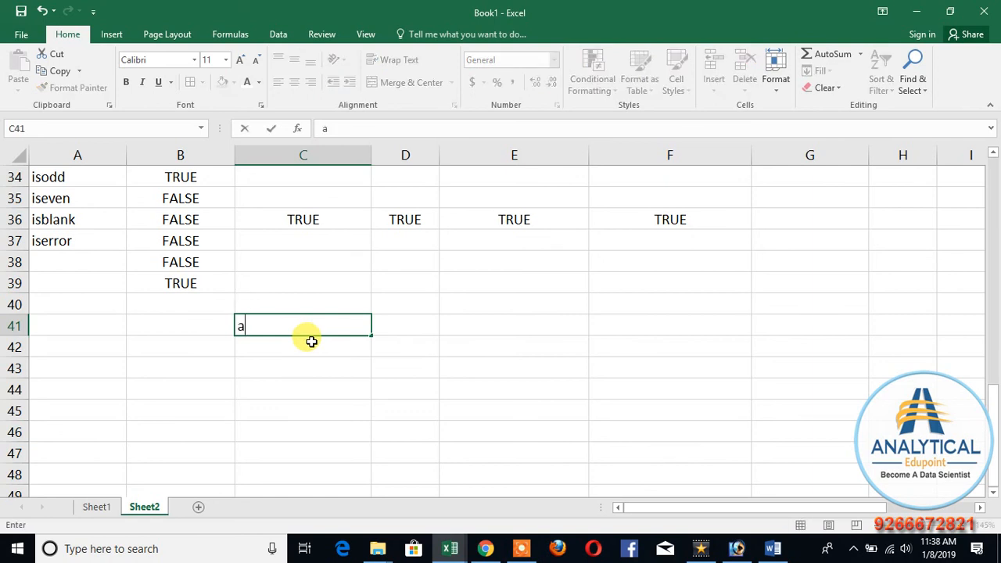
pyautogui.write('-b')
pyautogui.press('Return')
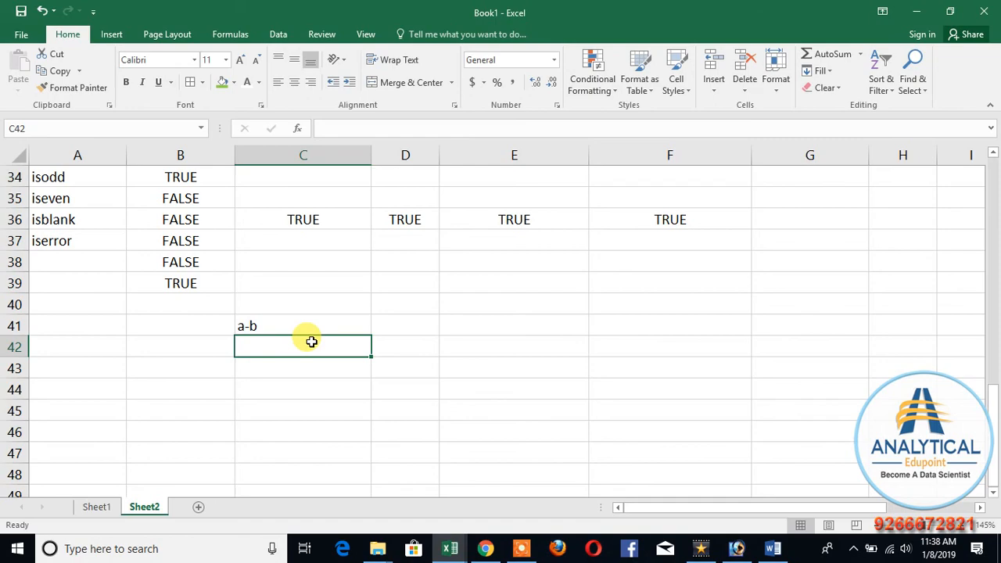
pyautogui.scroll(11, 74, 202)
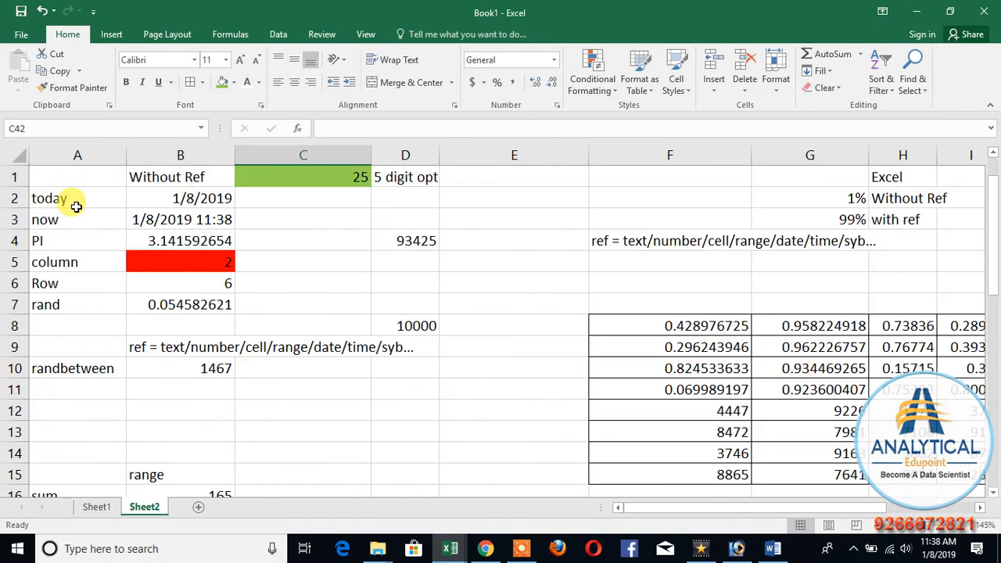
pyautogui.scroll(-11, 239, 302)
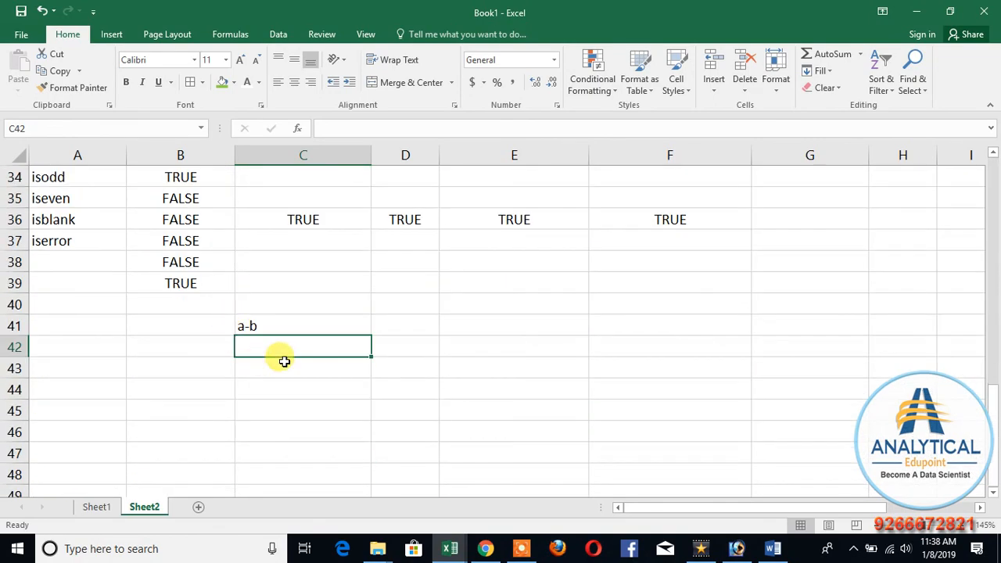
pyautogui.scroll(2, 286, 367)
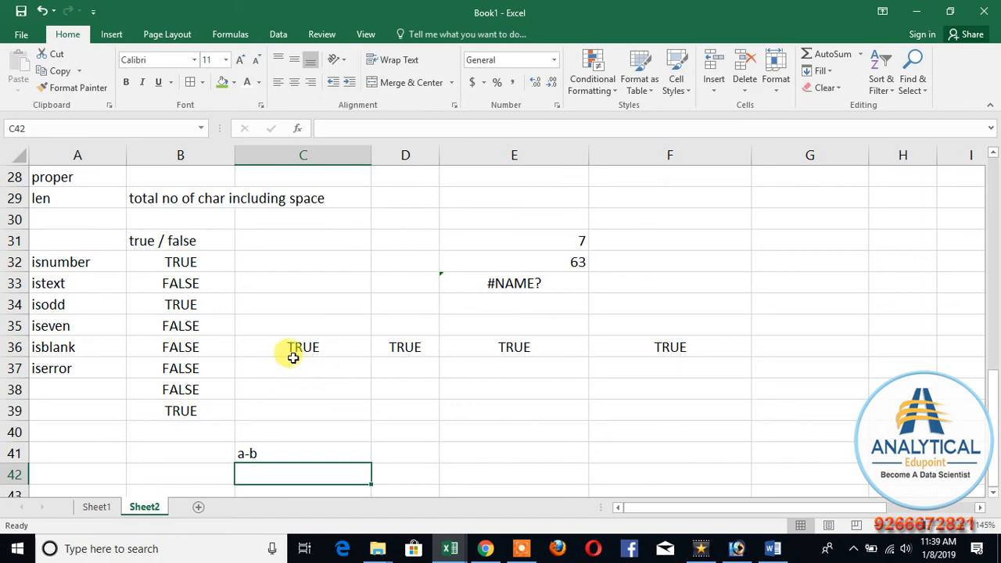
pyautogui.scroll(9, 225, 410)
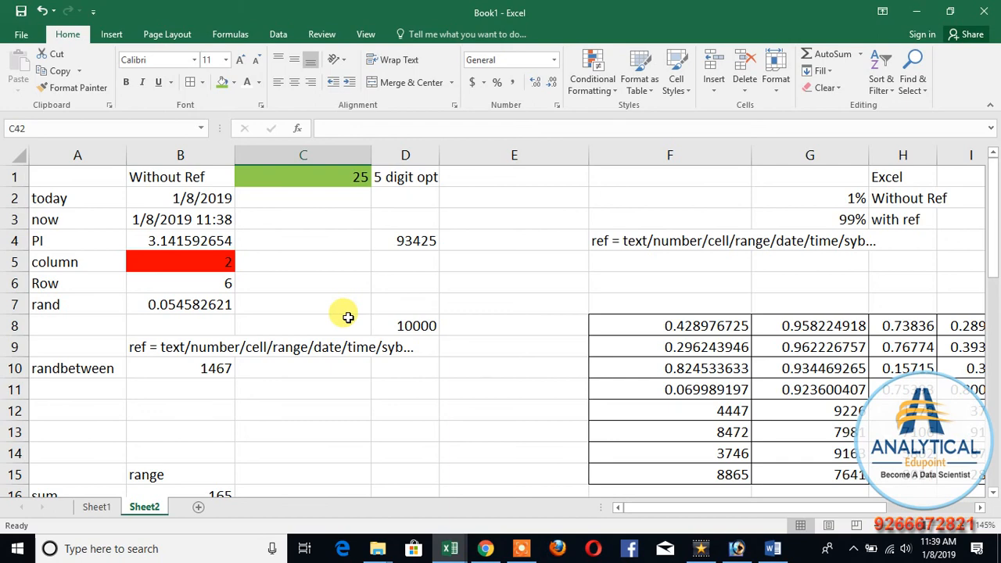
pyautogui.scroll(-11, 348, 317)
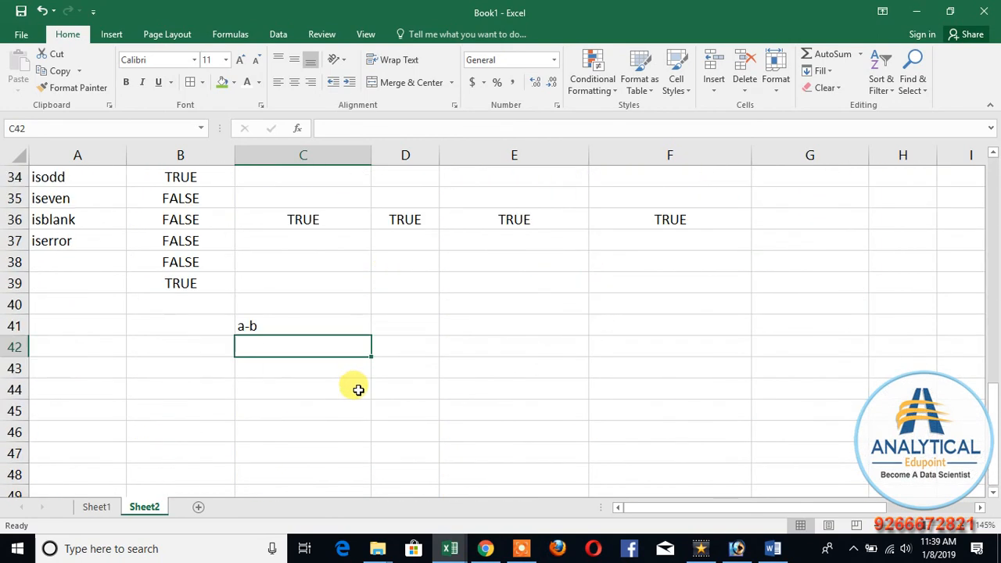
pyautogui.click(523, 552)
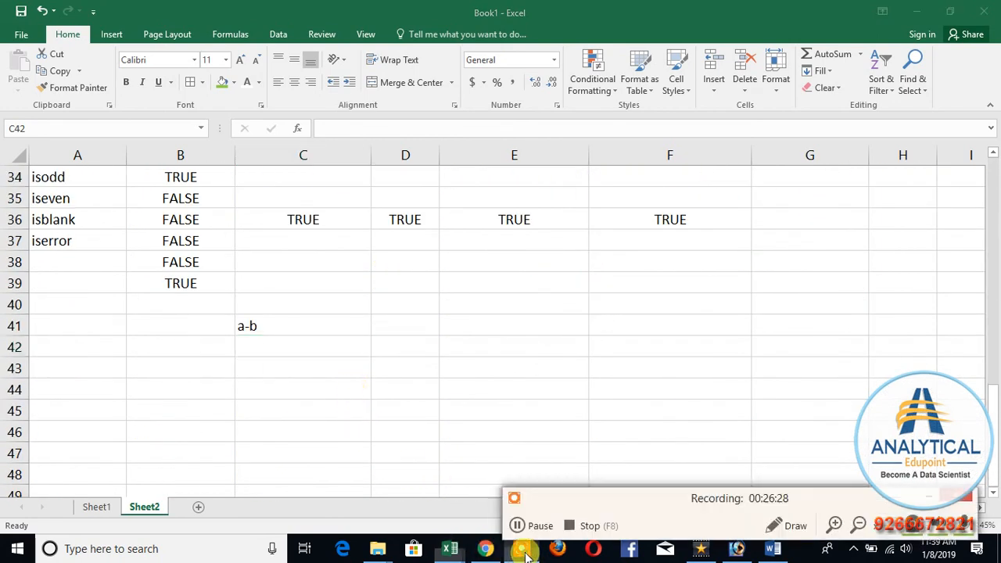